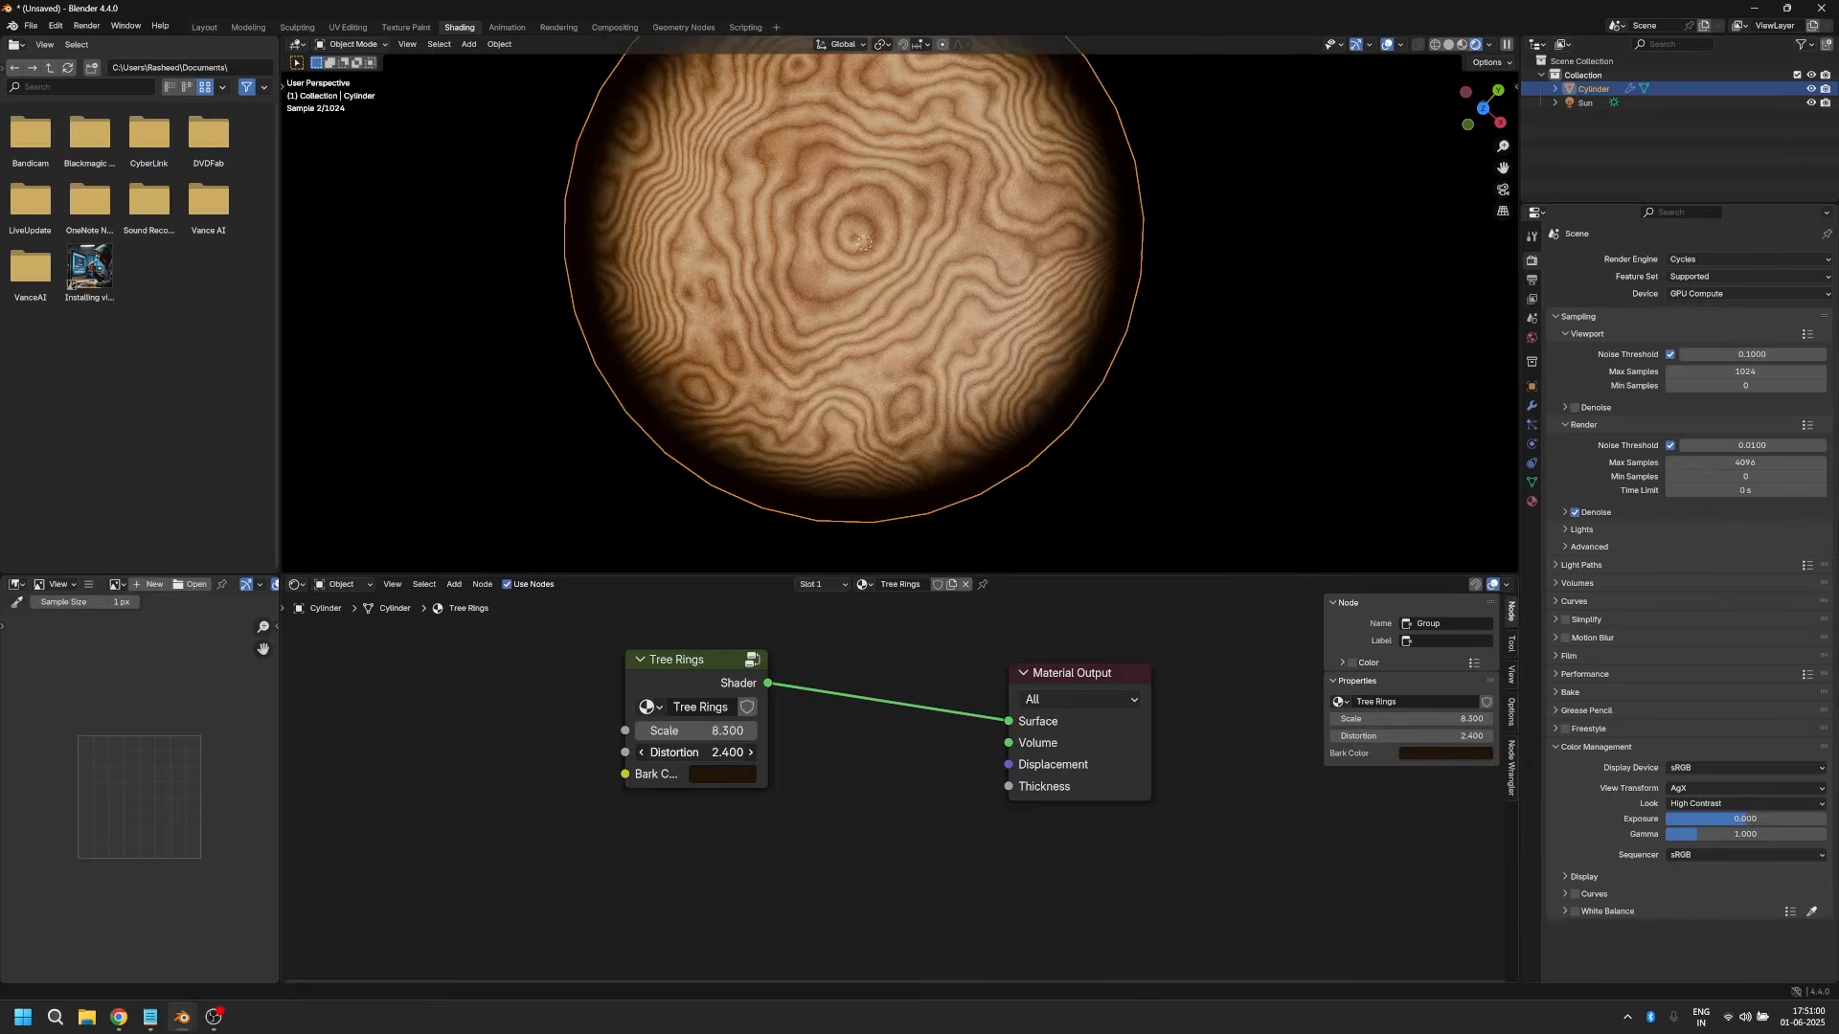
Step: Change the Bark Color of the finished Tree Rings node group to dark green
{"action": "left_click", "coordinate": [707, 772]}
{"action": "left_click_drag", "start_coordinate": [774, 560], "coordinate": [705, 553]}
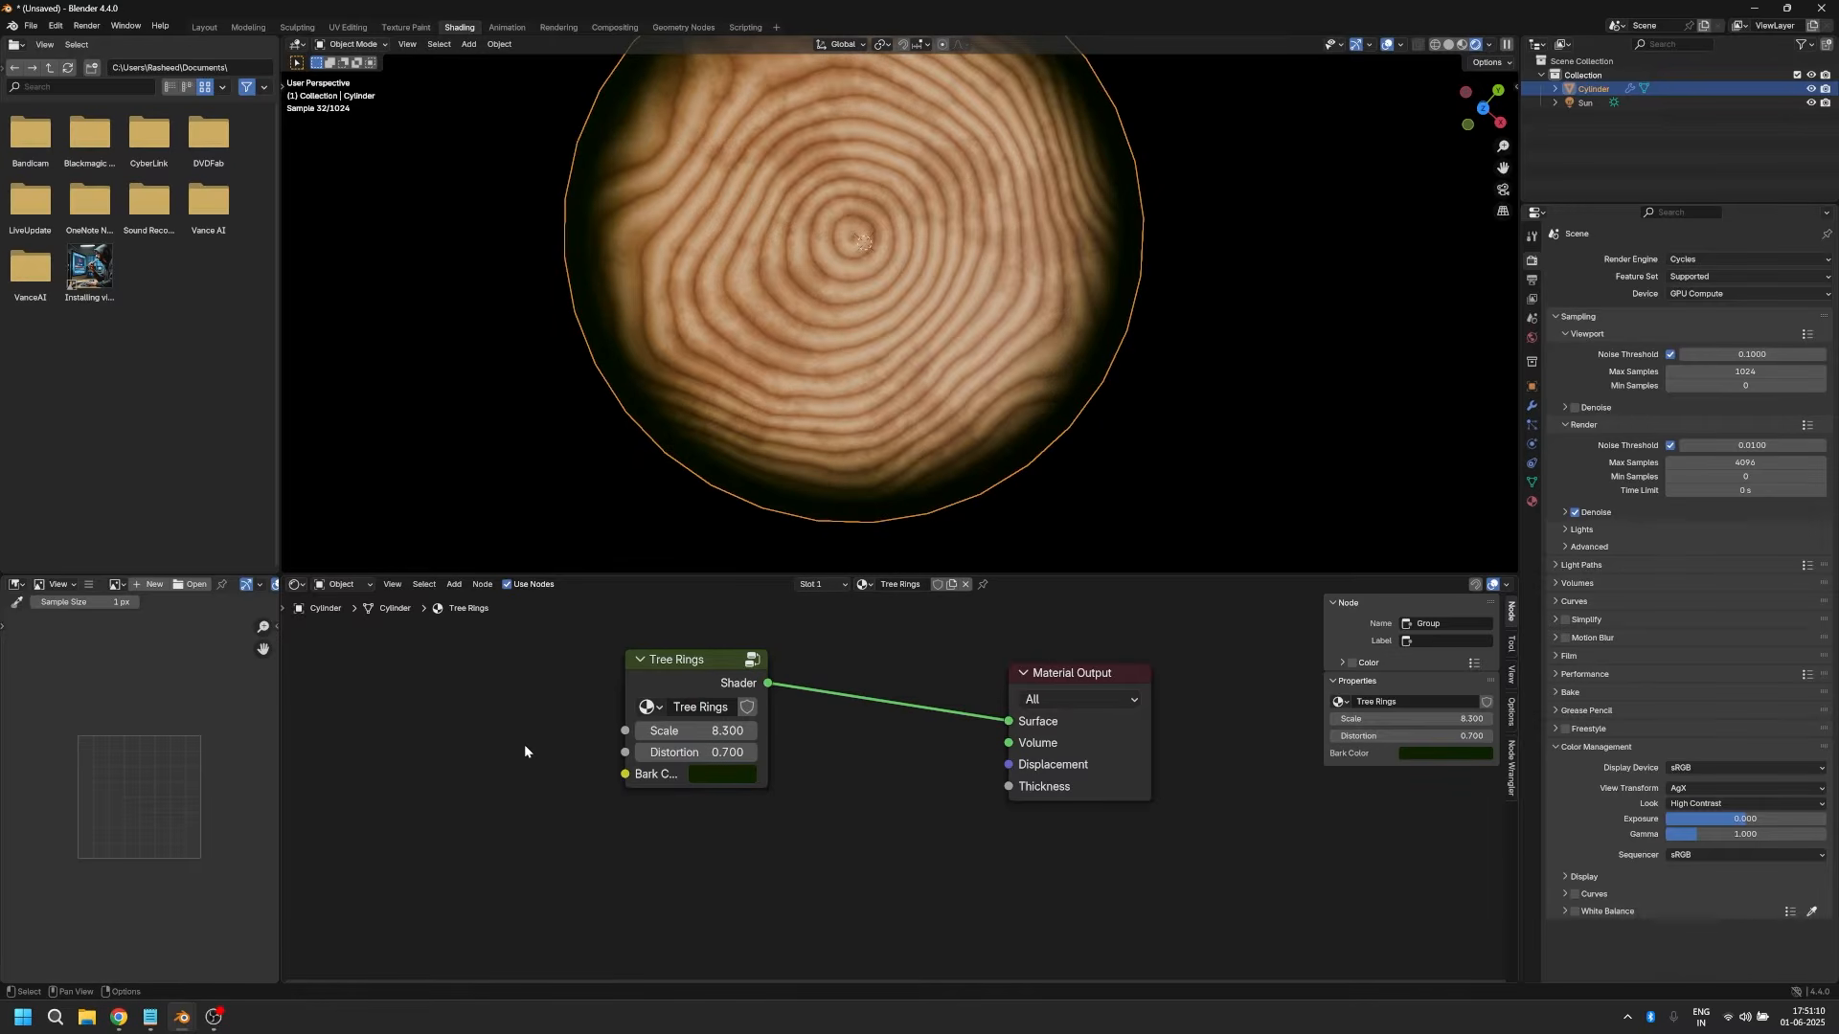
Step: Hide the existing cylinder in the viewport and add a new cylinder mesh
{"action": "scroll", "coordinate": [524, 751], "scroll_direction": "down", "scroll_amount": 1}
{"action": "left_click", "coordinate": [1810, 88]}
{"action": "key", "text": "shift+a"}
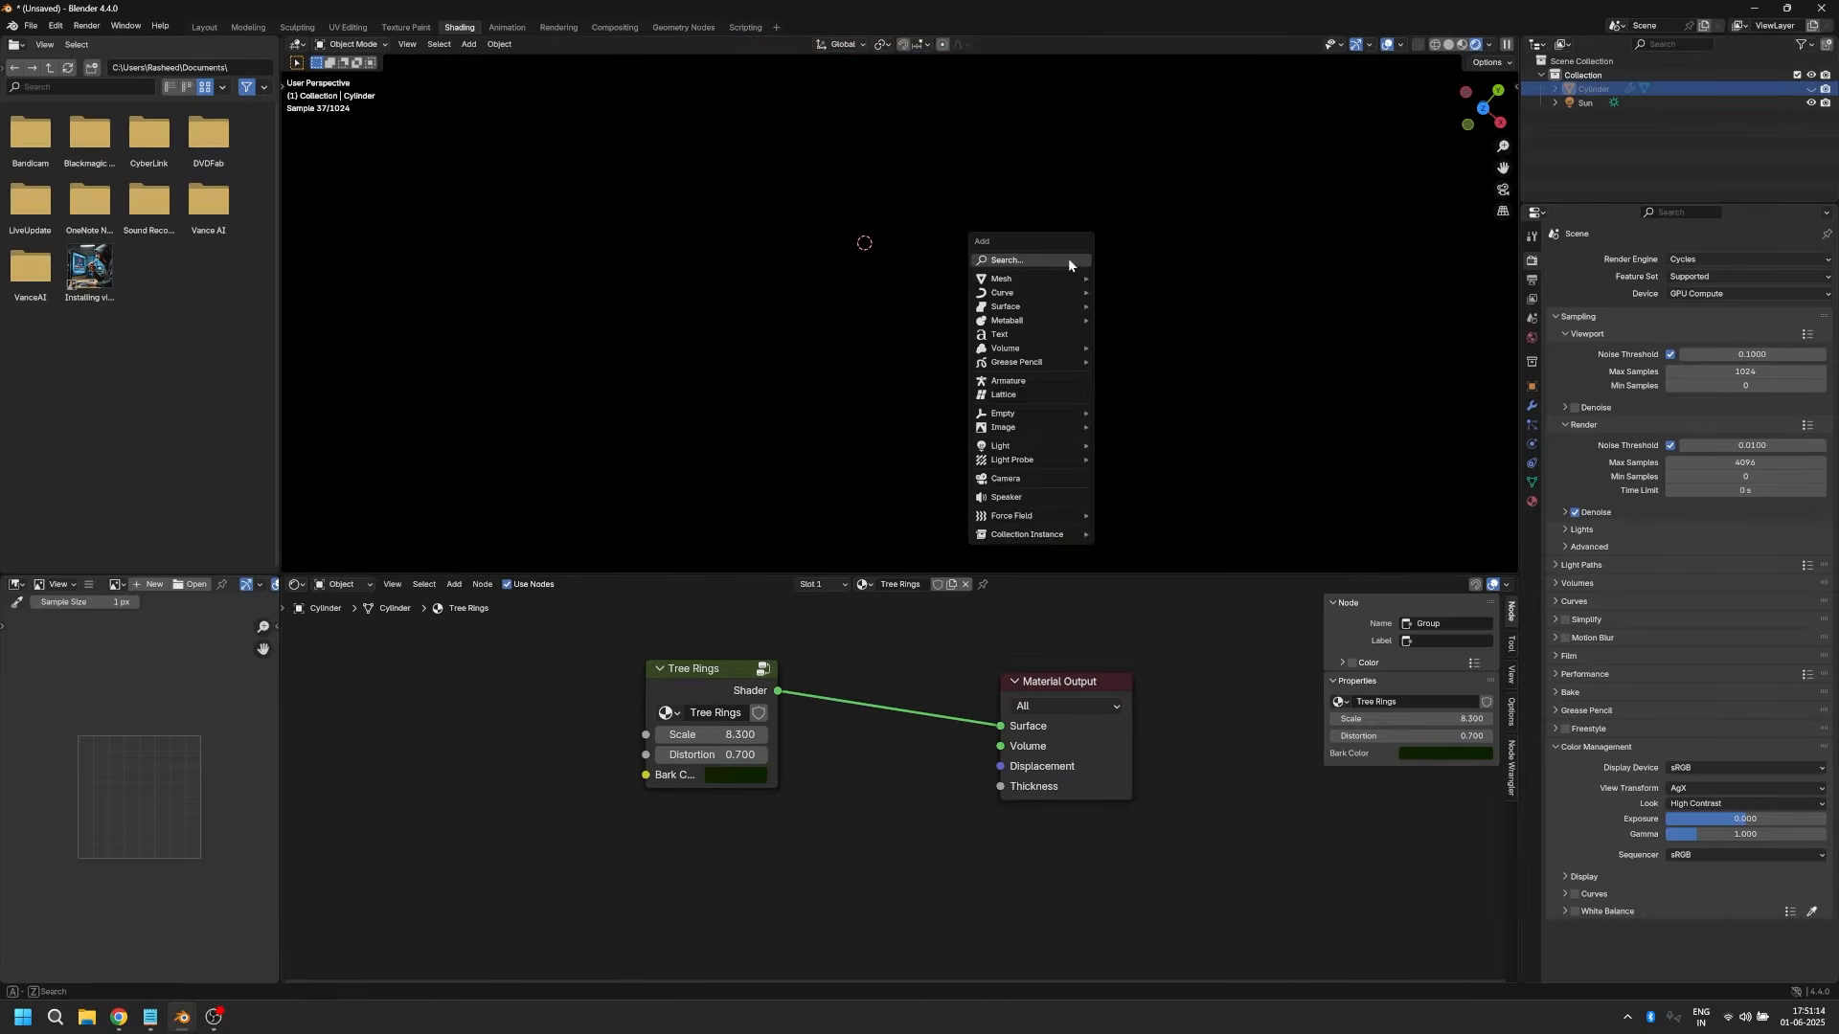
{"action": "mouse_move", "coordinate": [1051, 277]}
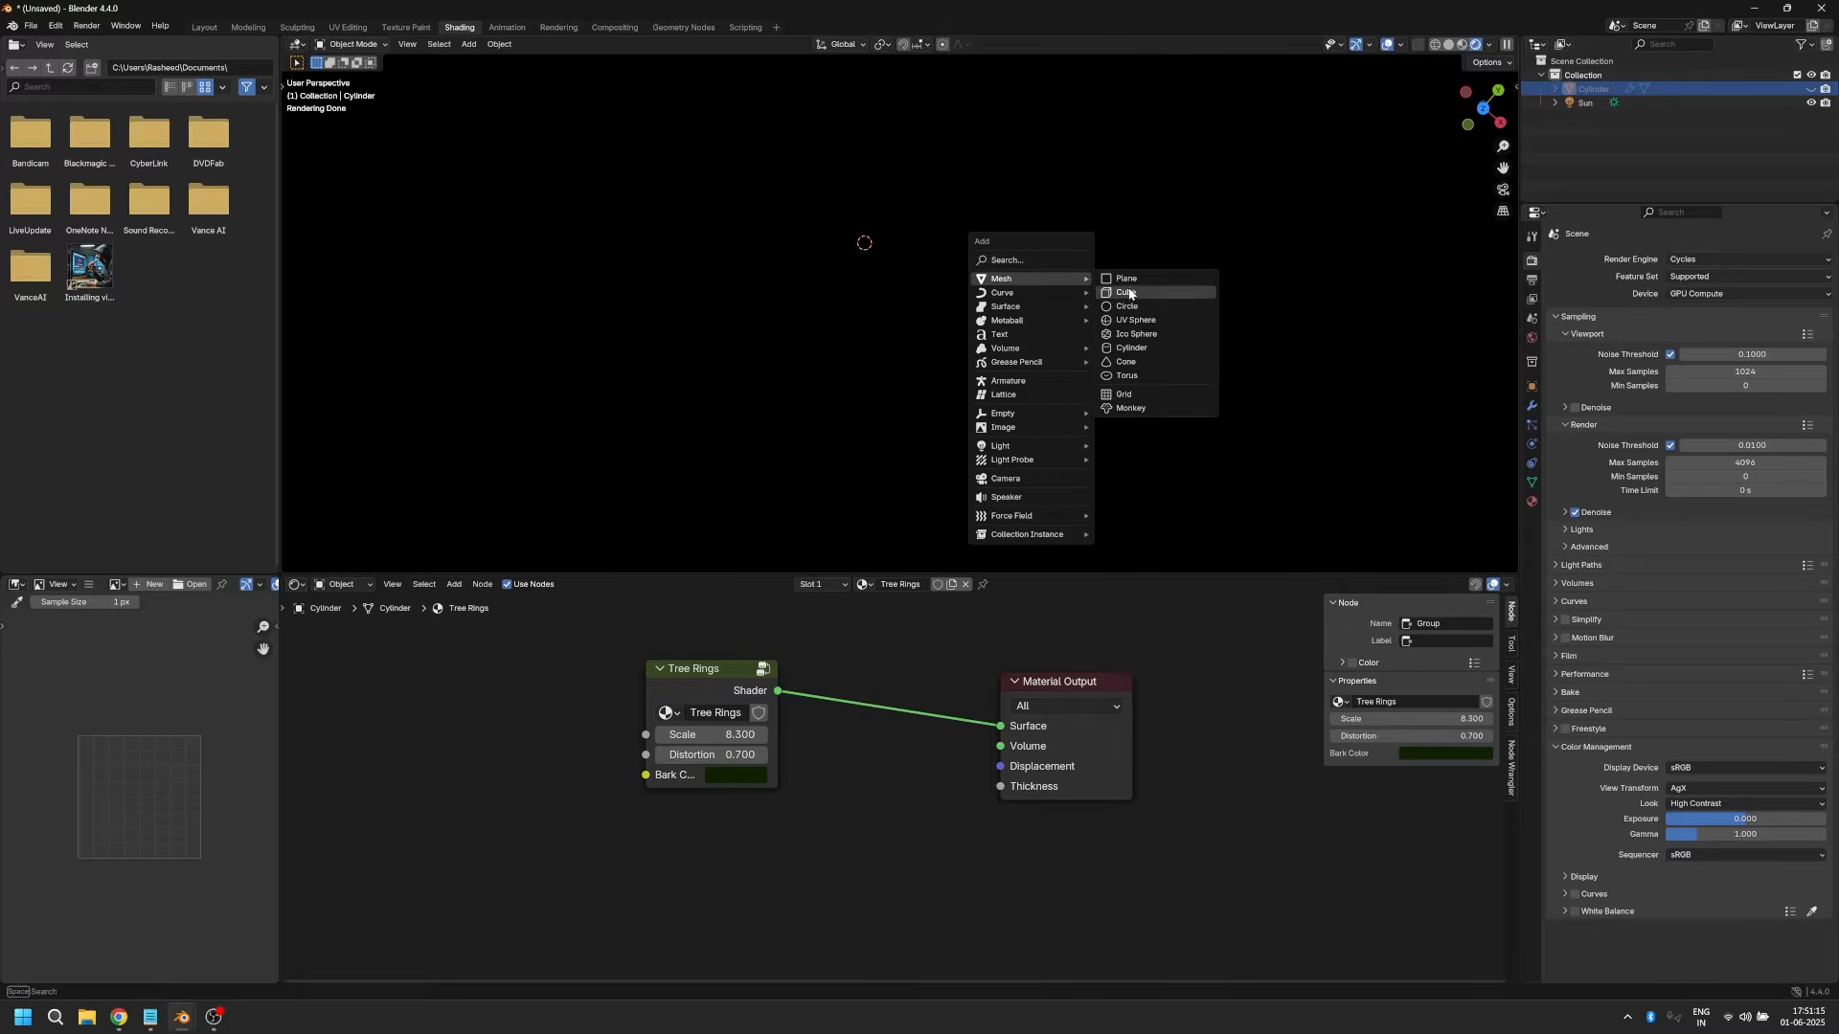
{"action": "left_click", "coordinate": [1119, 347]}
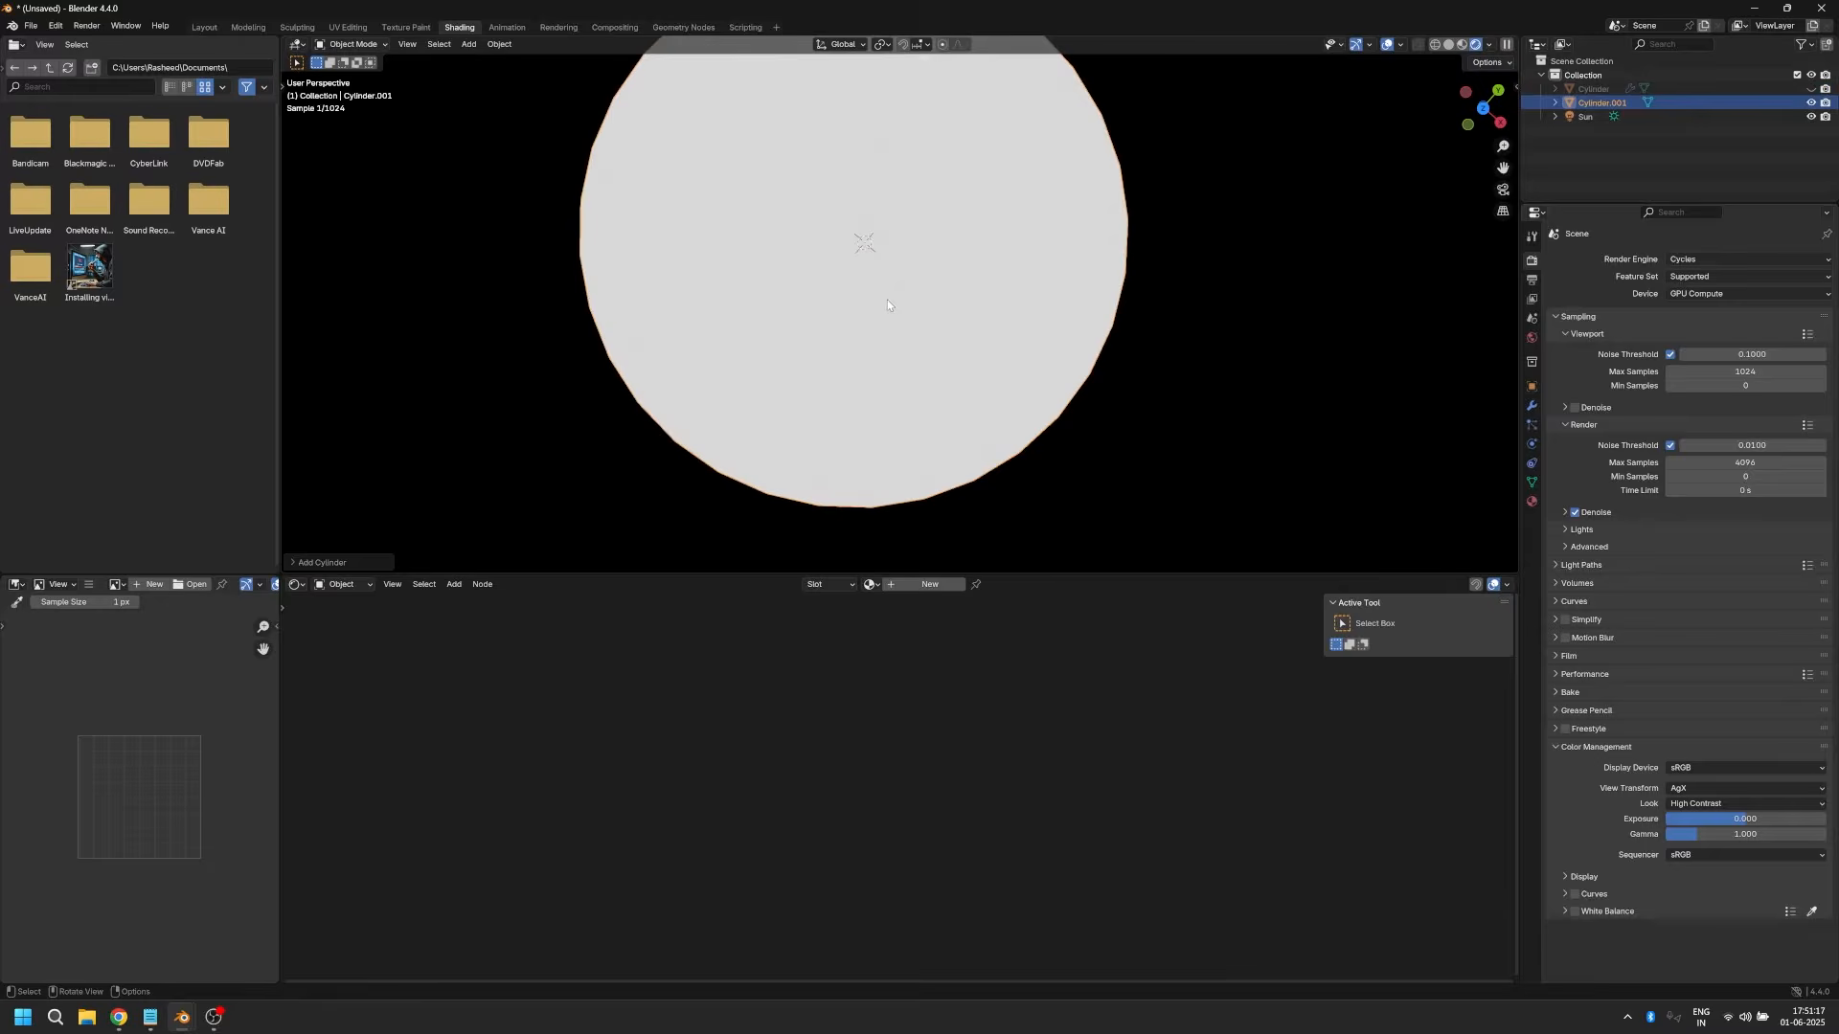
Step: Create a new material on the new cylinder and name it Tree Rings
{"action": "left_click", "coordinate": [917, 584]}
{"action": "left_click", "coordinate": [904, 584]}
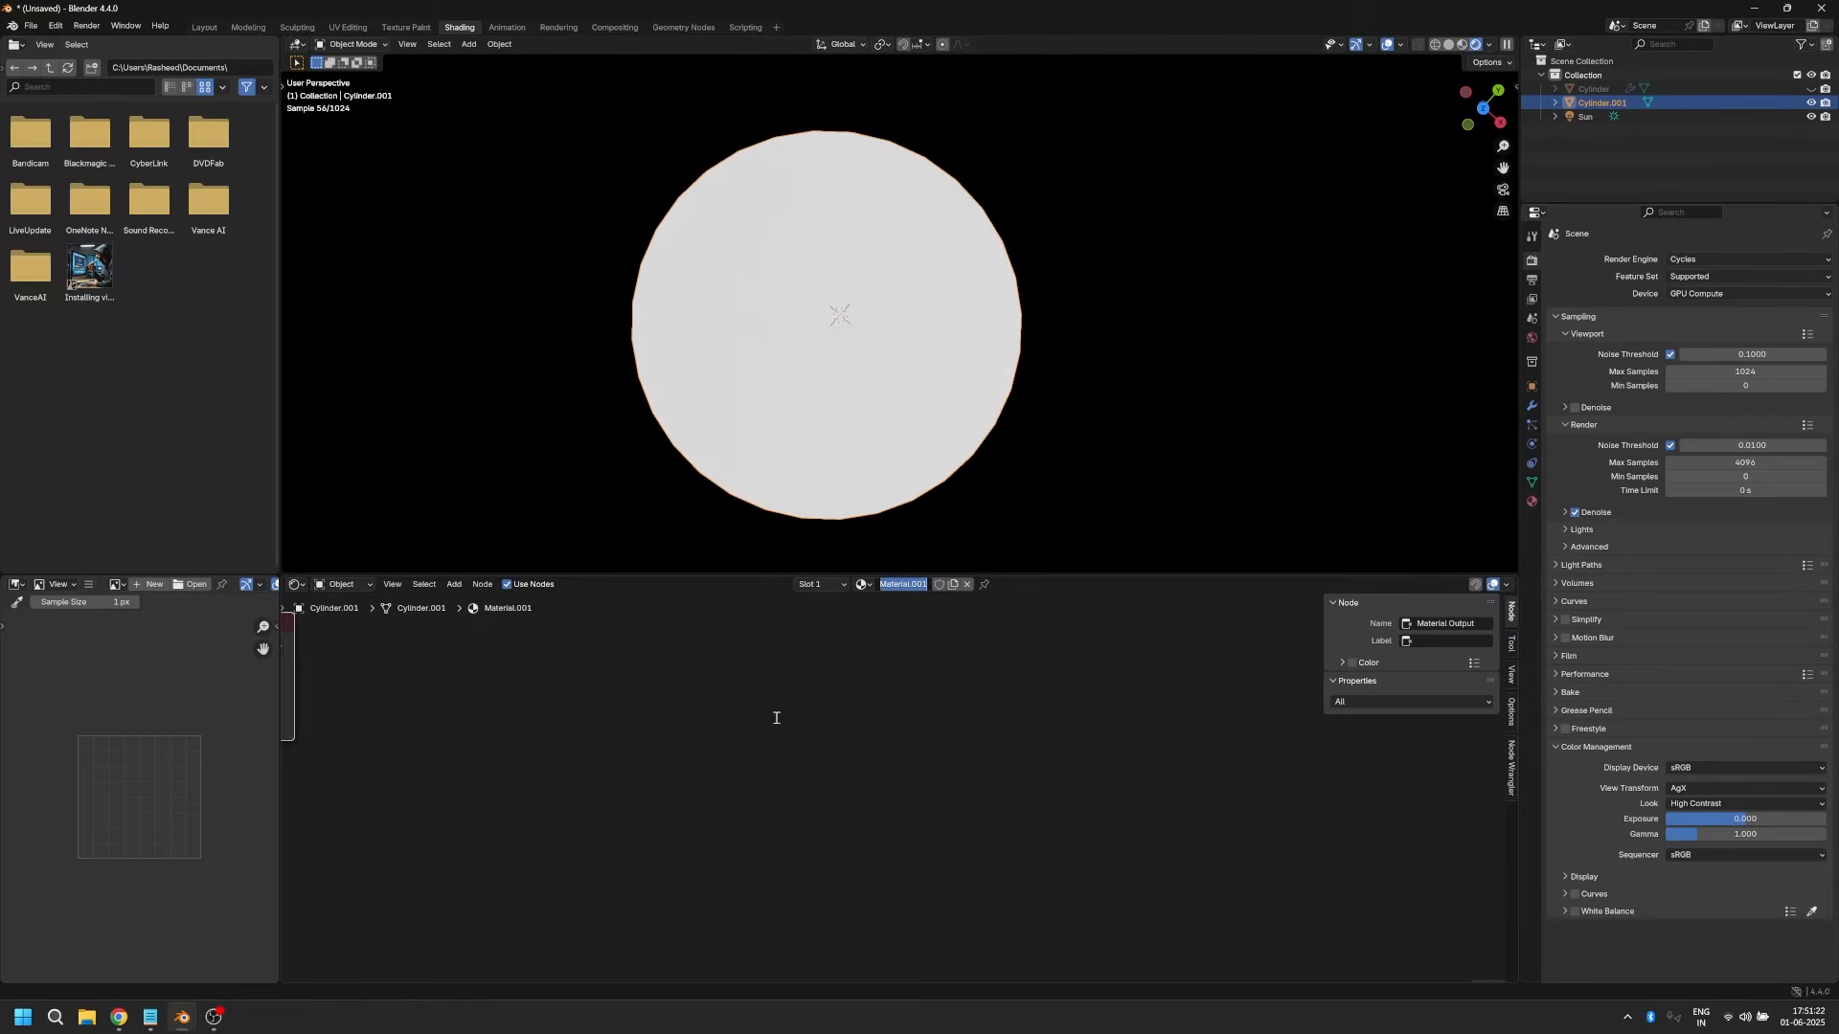
{"action": "type", "text": "Tree Rings"}
{"action": "key", "text": "Return"}
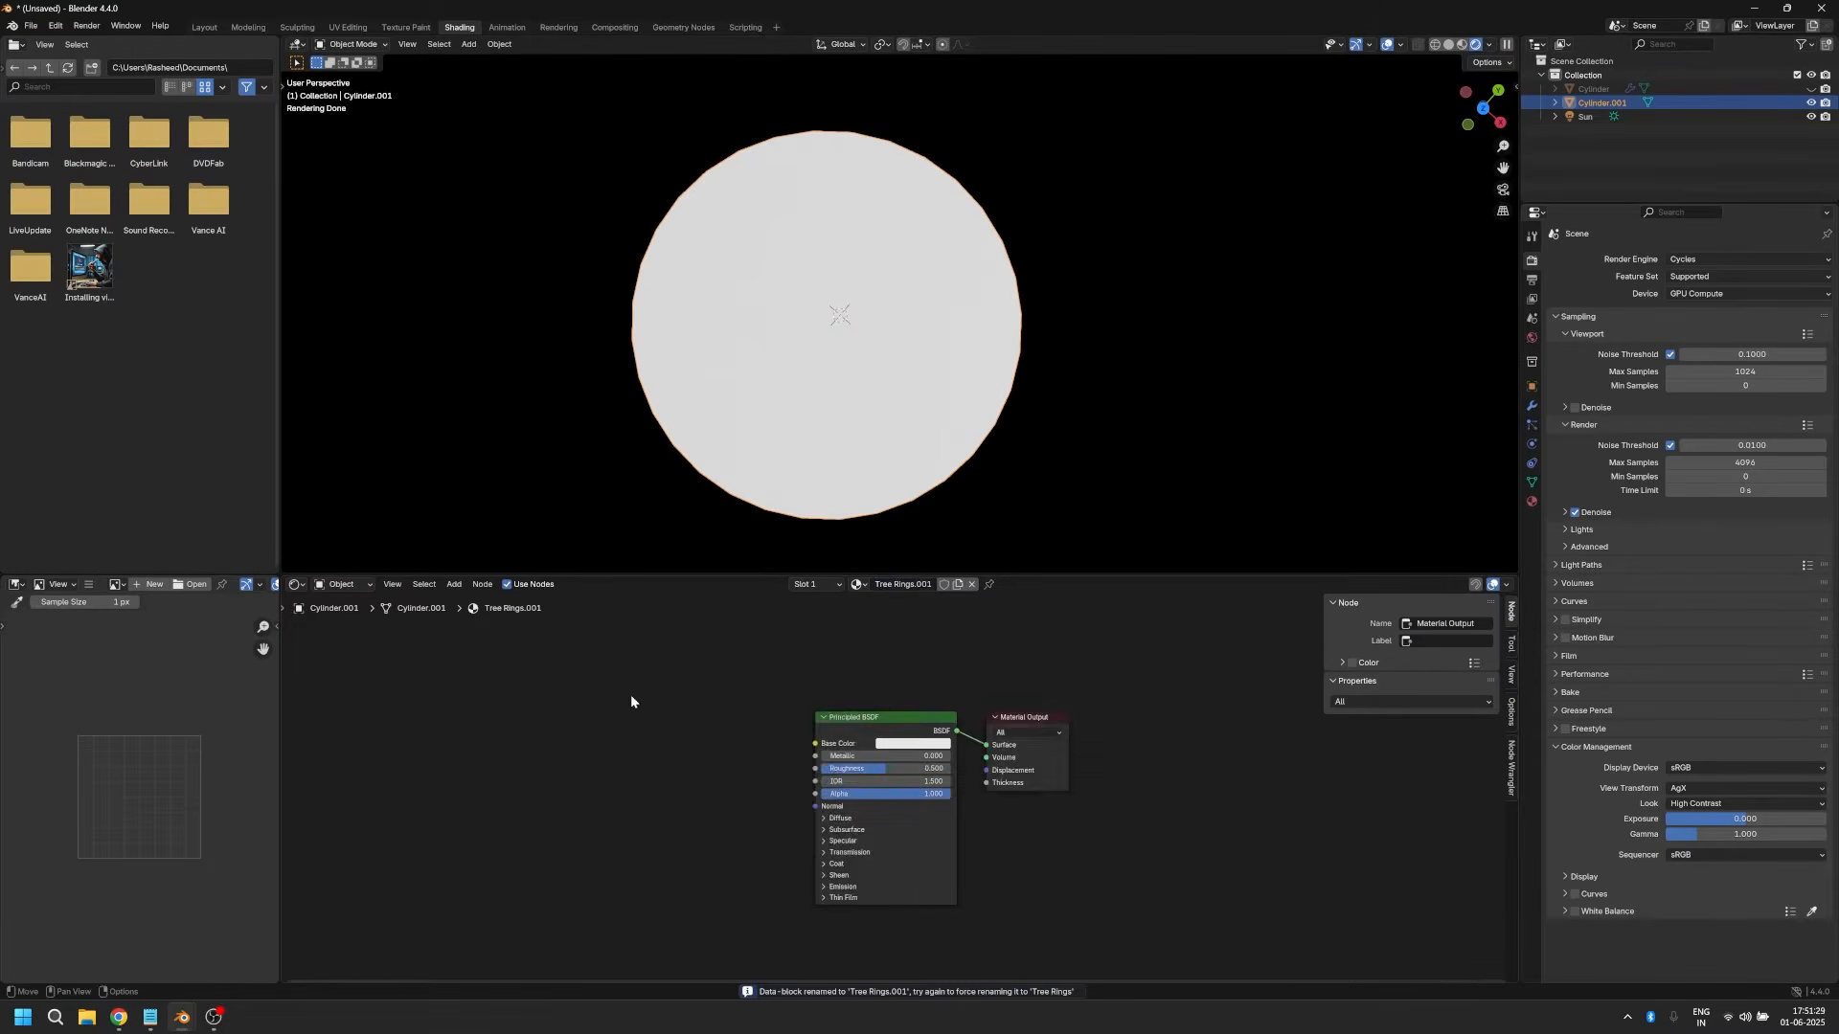
Step: Add a Texture Coordinate node to the left of the Principled BSDF in the material's node tree
{"action": "key", "text": "shift+a"}
{"action": "type", "text": "text"}
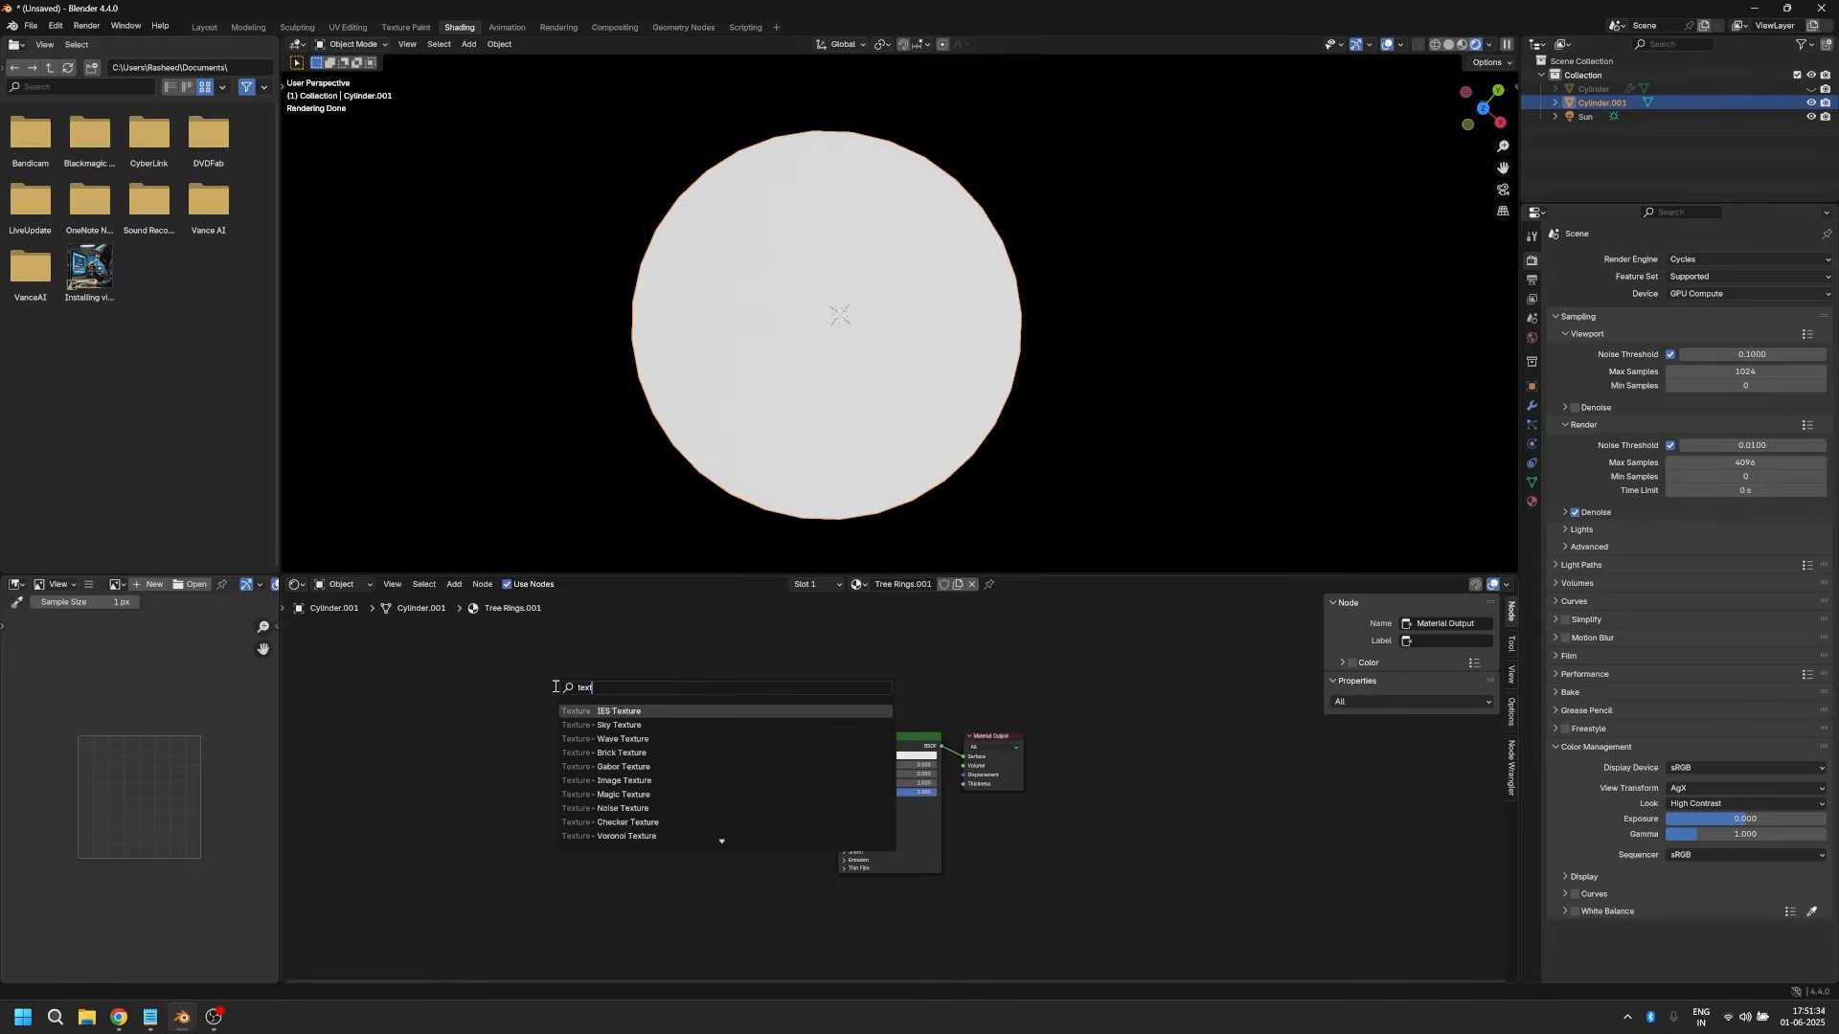
{"action": "type", "text": " co"}
{"action": "key", "text": "Return"}
{"action": "left_click", "coordinate": [405, 697]}
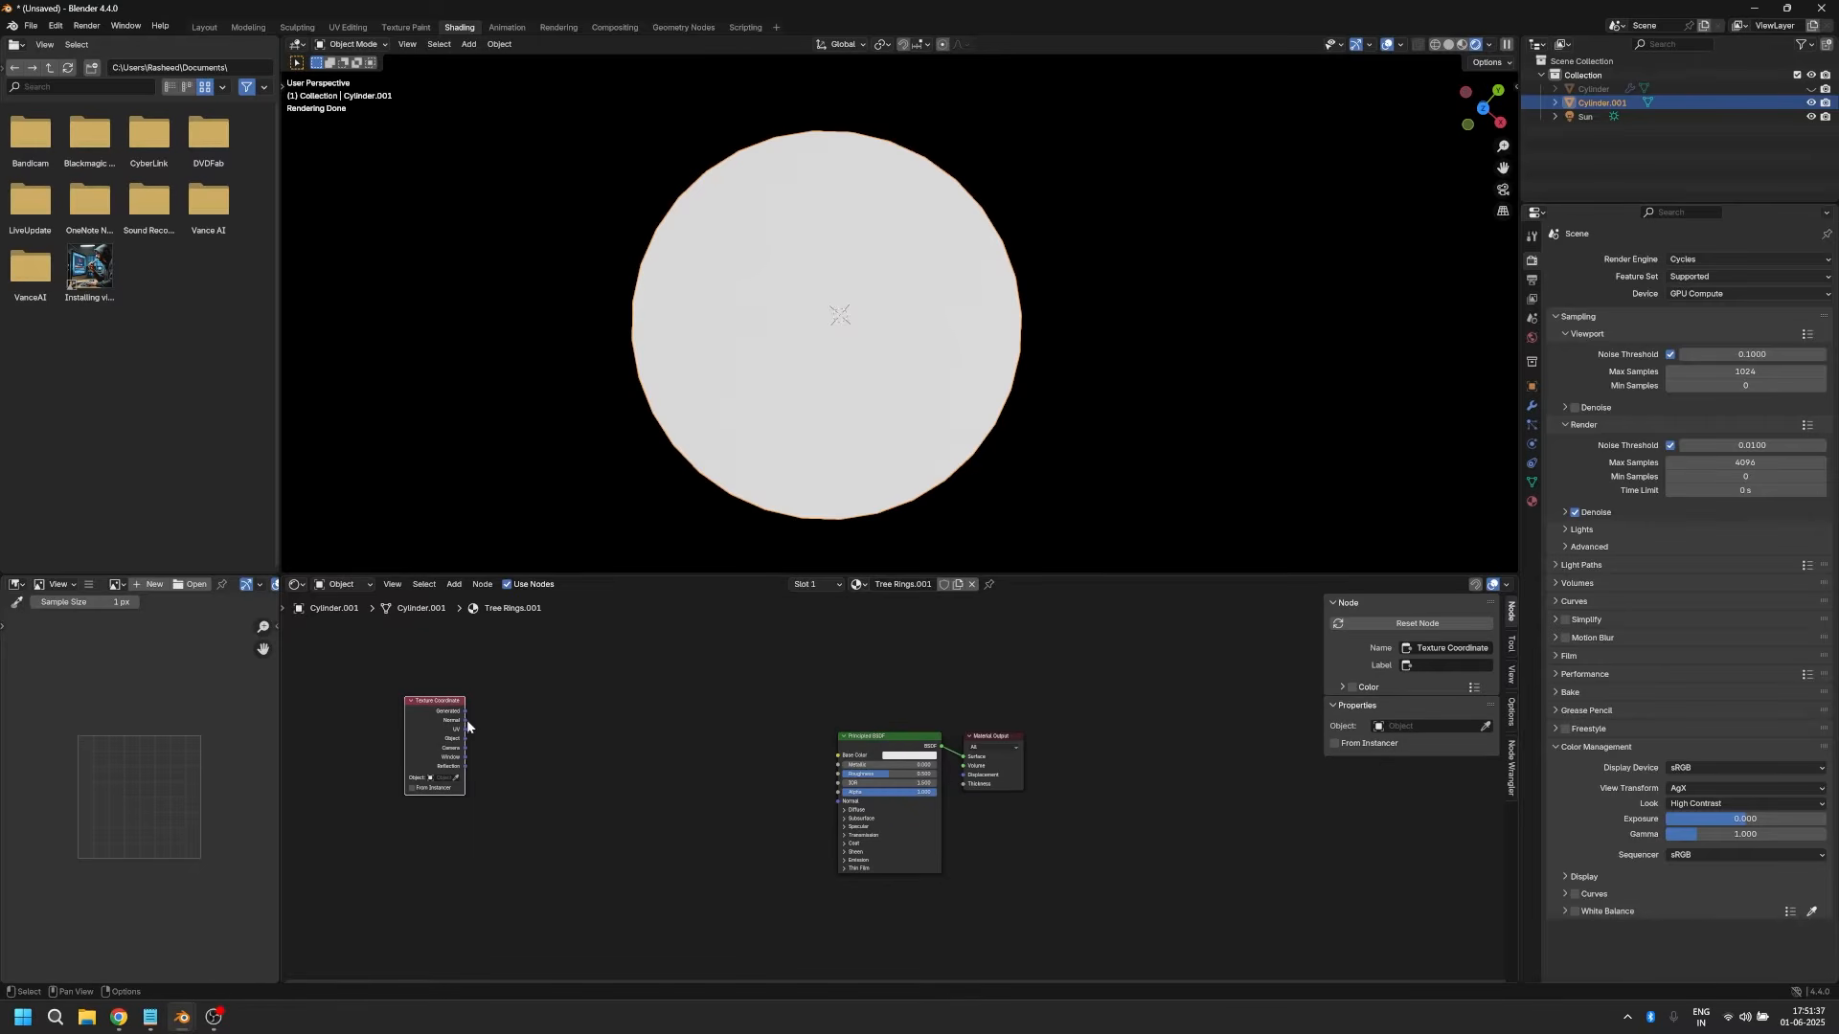
Step: Add a Mapping node fed by the Texture Coordinate node's Object output and place it beside that node
{"action": "left_click_drag", "start_coordinate": [465, 739], "coordinate": [536, 725]}
{"action": "type", "text": "map"}
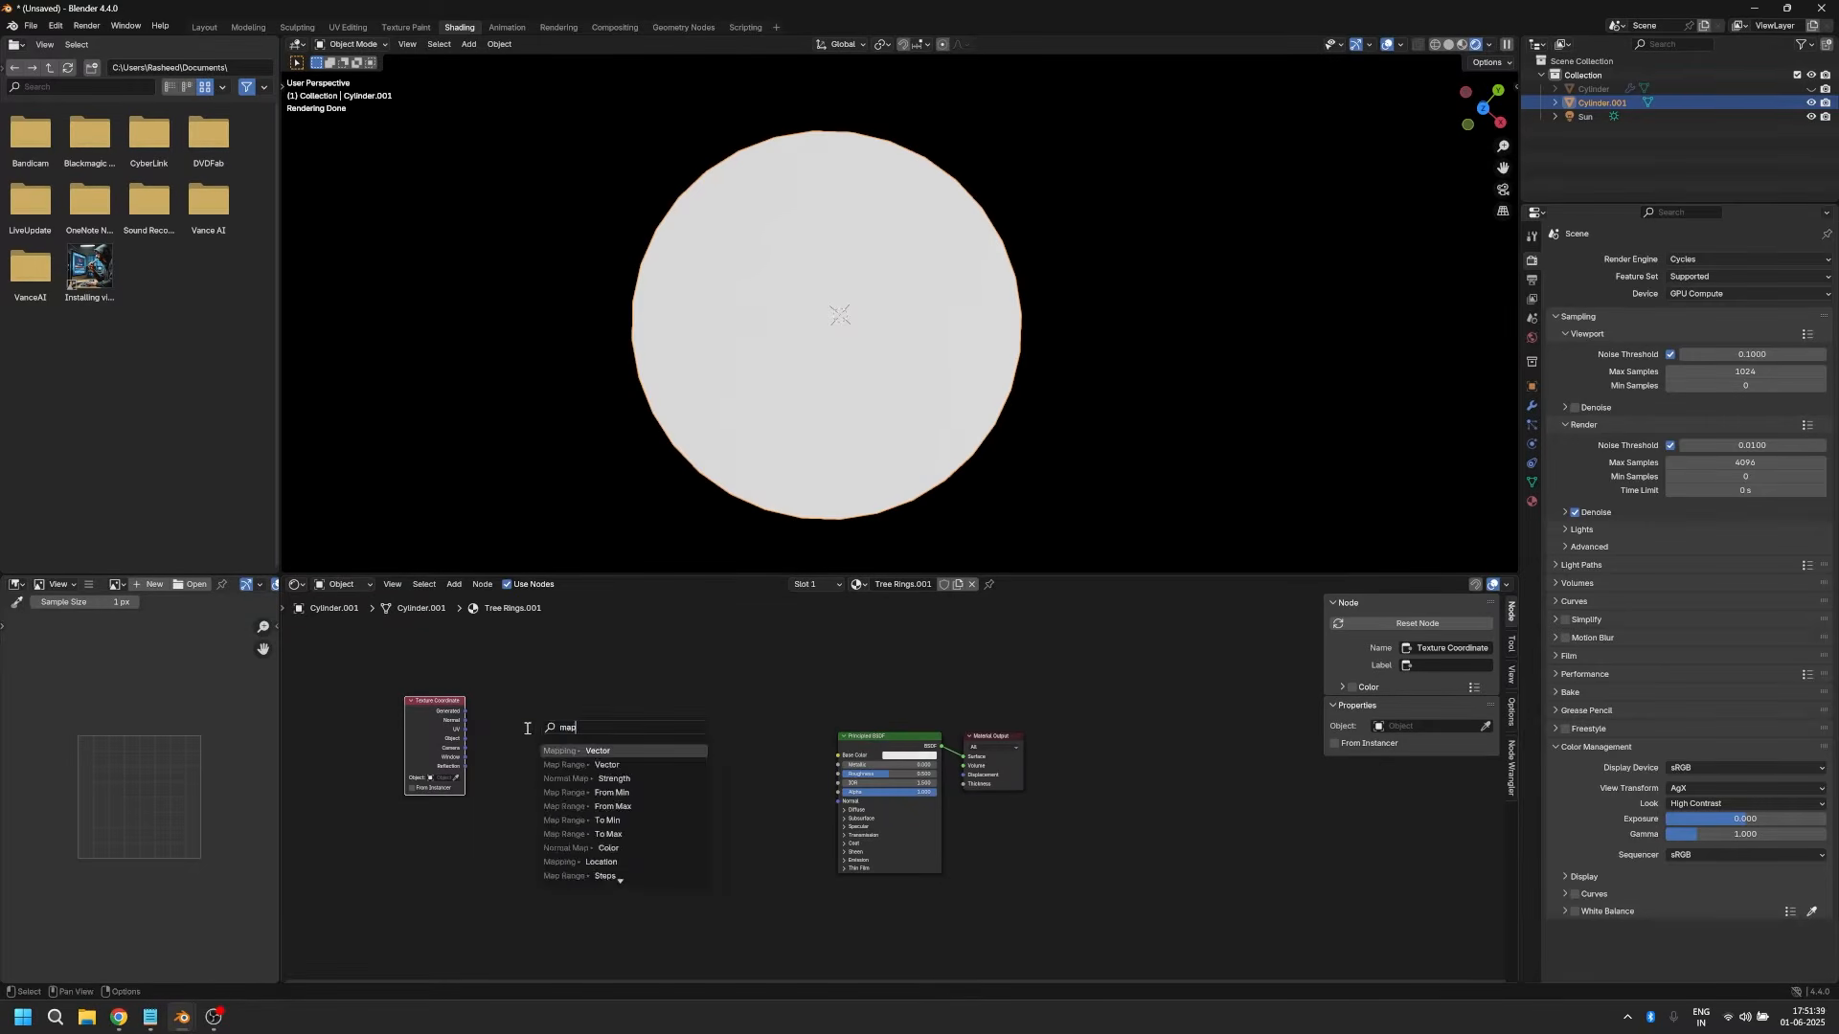
{"action": "key", "text": "Return"}
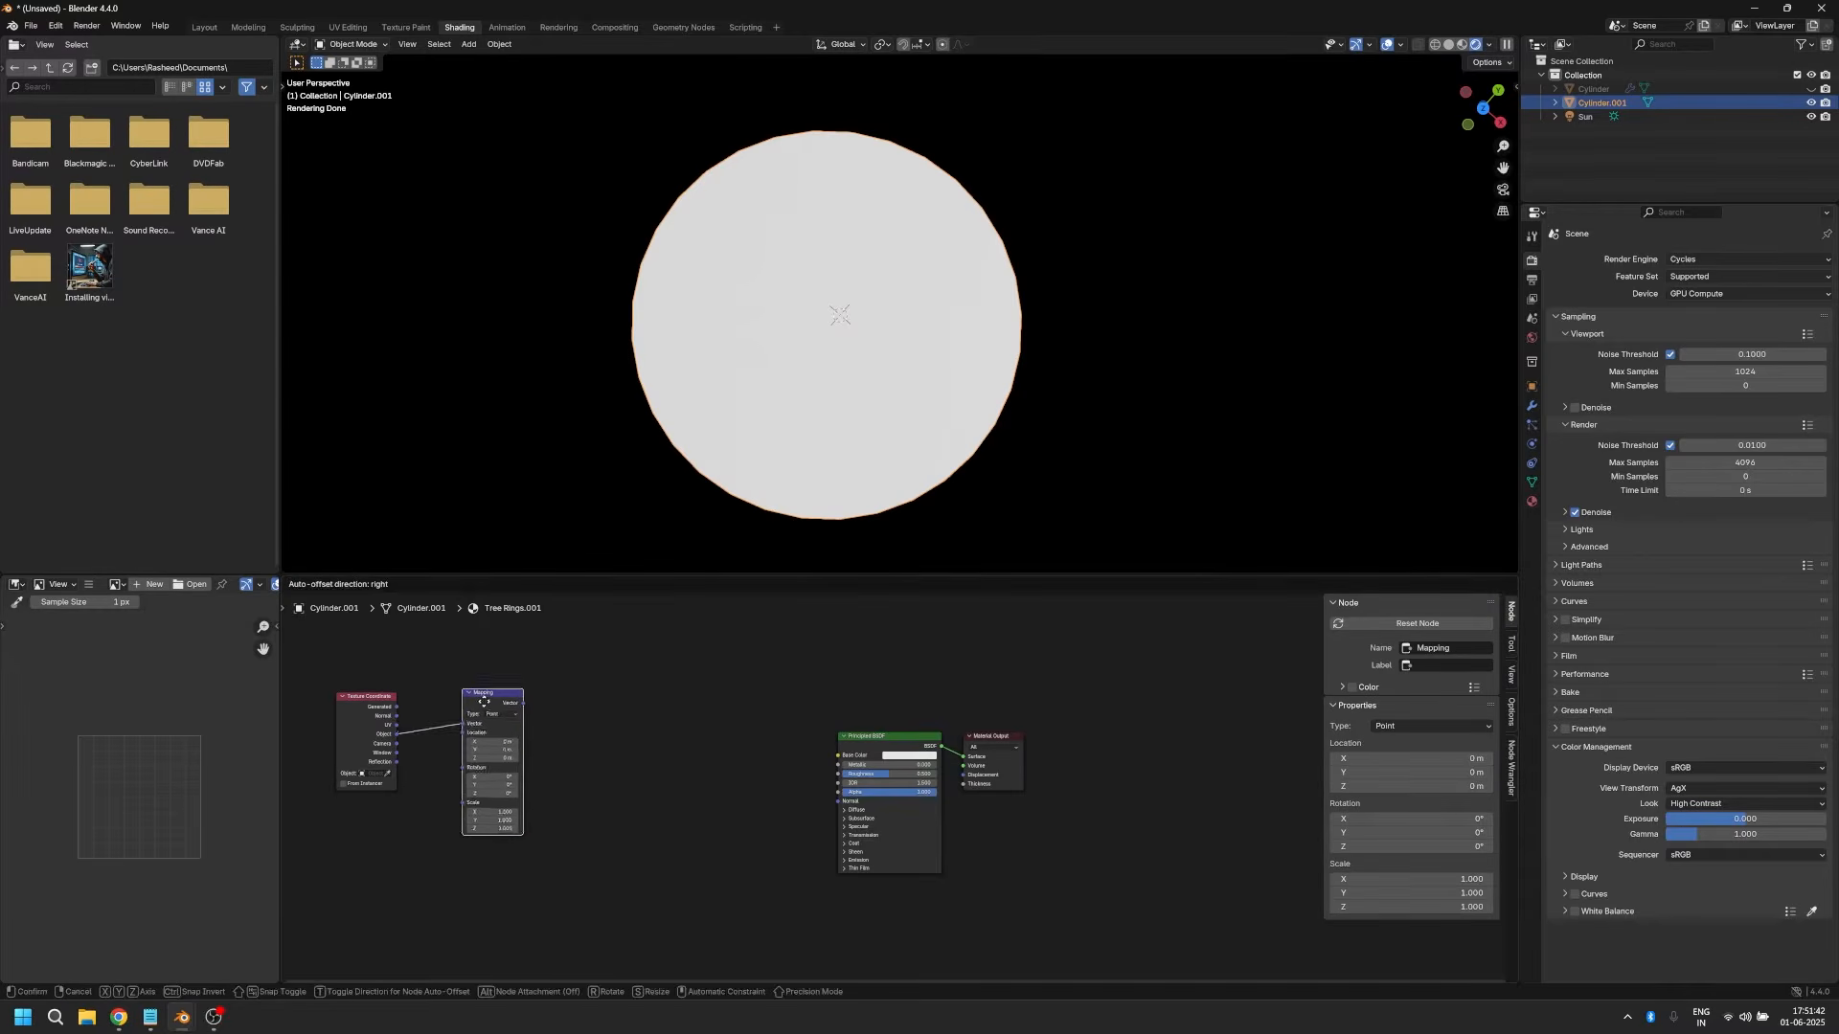
{"action": "left_click", "coordinate": [460, 707]}
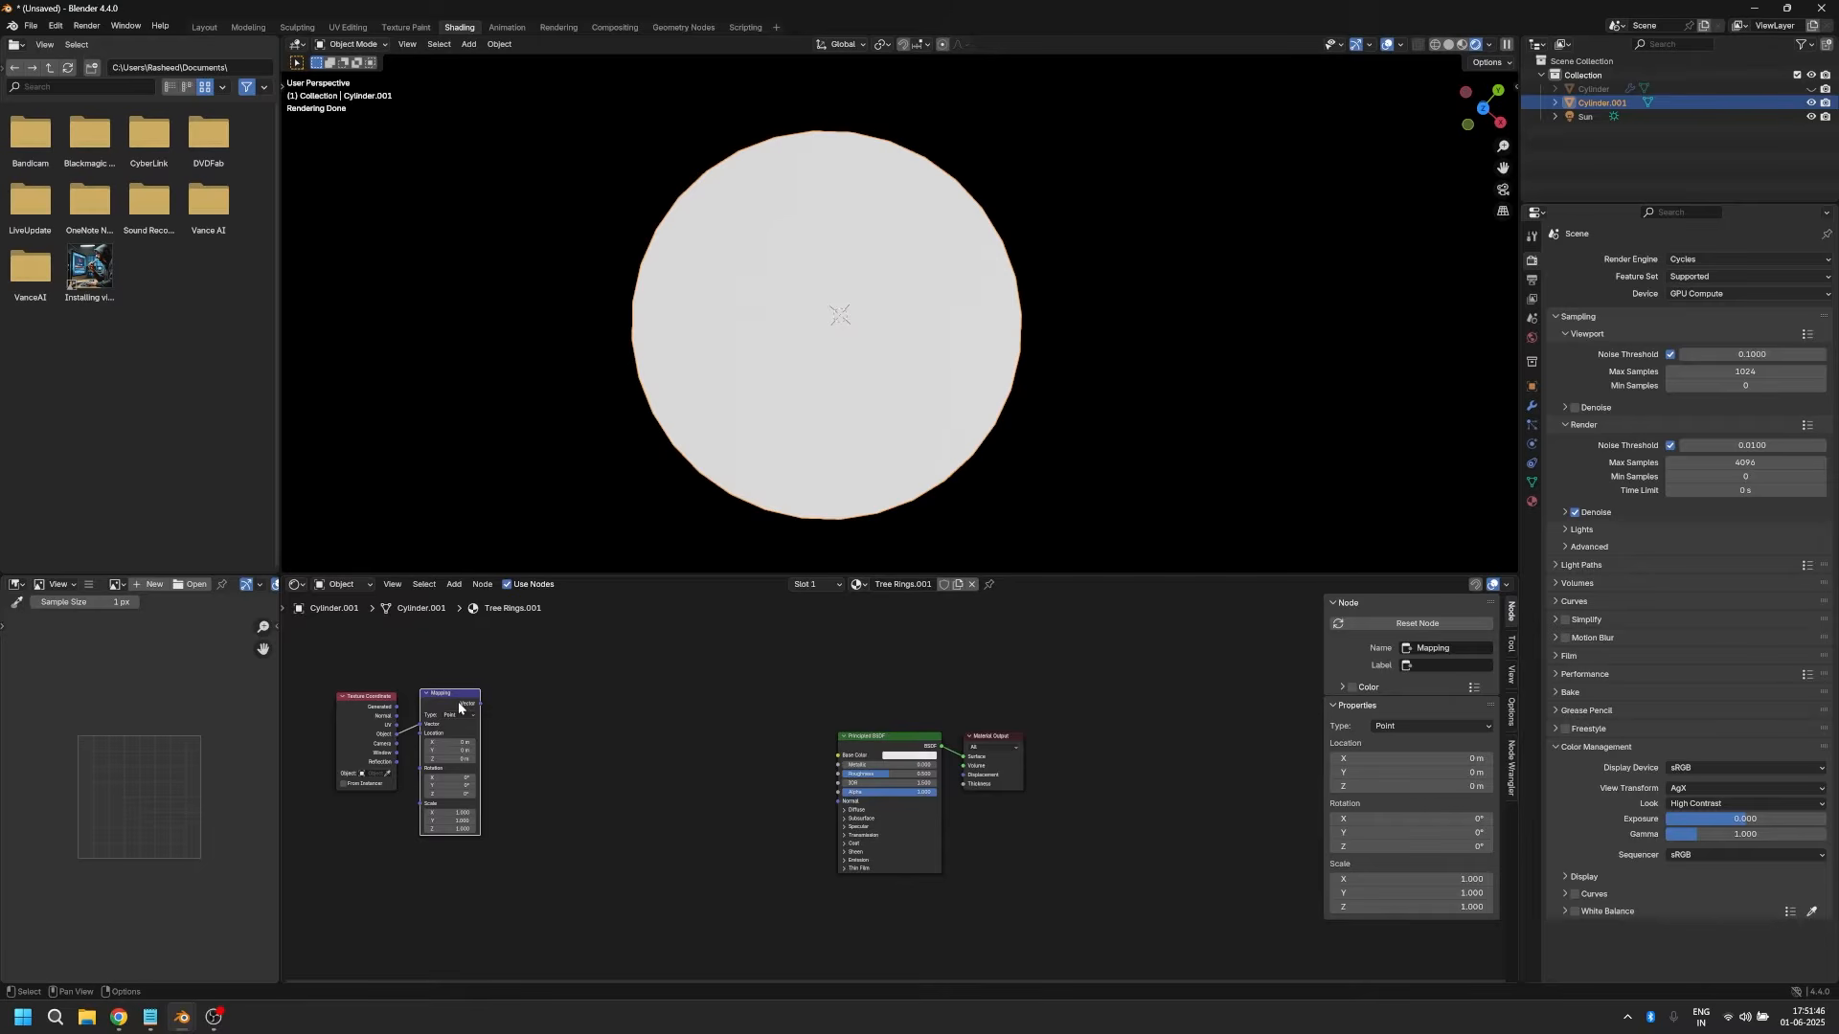
Step: Add a Wave Texture fed by the Mapping node's Vector and connect its Fac output to the Principled BSDF's Base Color
{"action": "left_click_drag", "start_coordinate": [480, 704], "coordinate": [529, 724]}
{"action": "type", "text": "weave"}
{"action": "key", "text": "Return"}
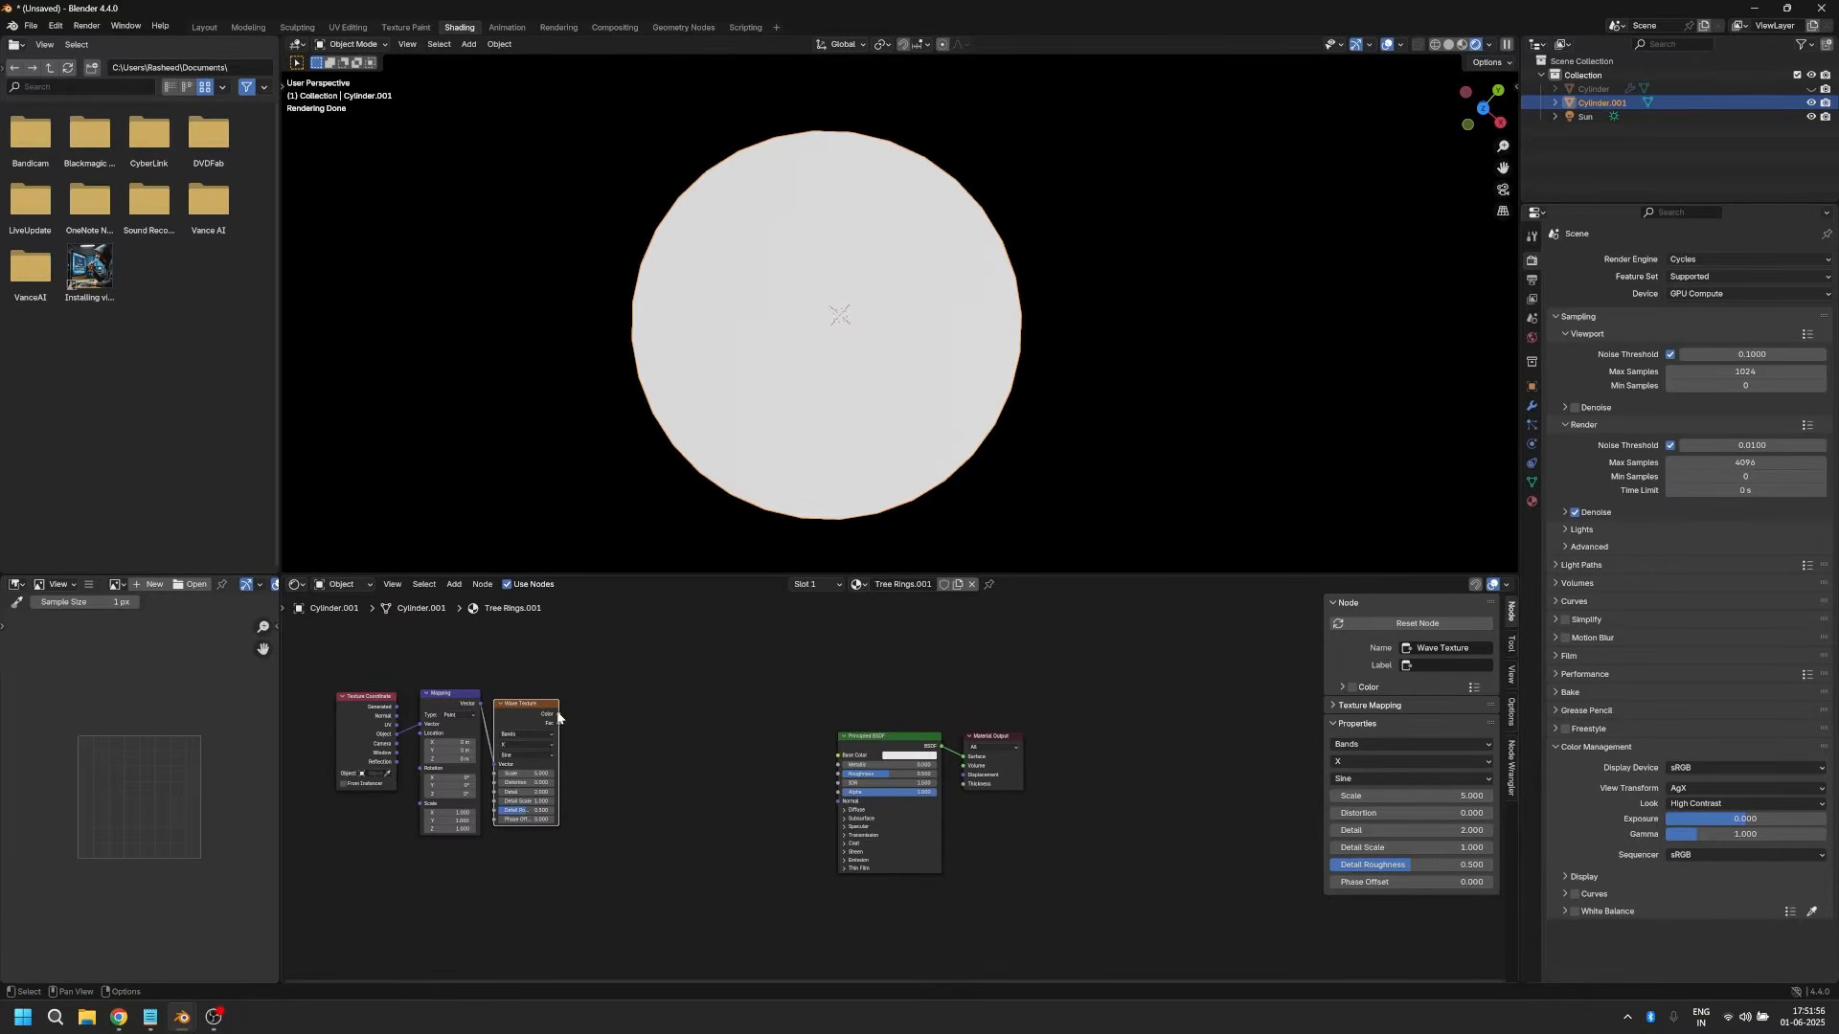
{"action": "left_click_drag", "start_coordinate": [558, 724], "coordinate": [838, 755]}
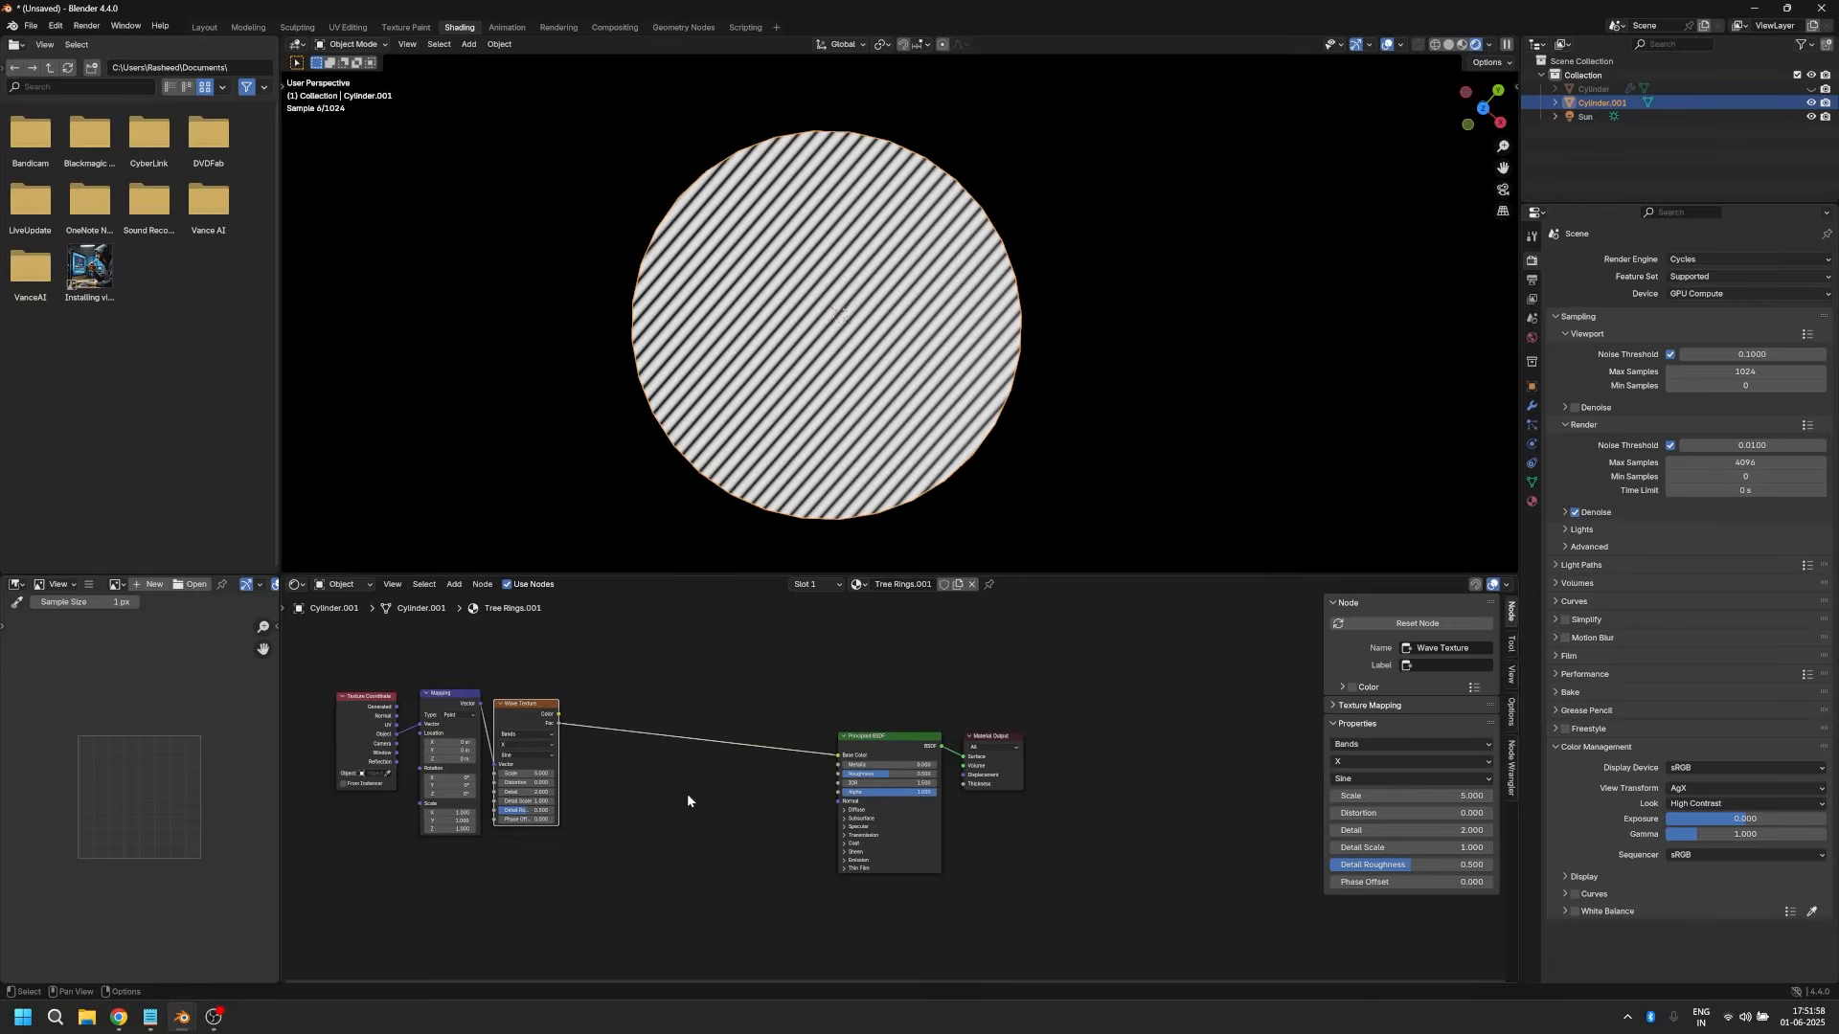
Step: Set the Wave Texture's type to Rings with Z as the rings direction, and move the node away from Mapping
{"action": "scroll", "coordinate": [687, 795], "scroll_direction": "up", "scroll_amount": 1}
{"action": "middle_click_drag", "start_coordinate": [766, 514], "coordinate": [833, 551]}
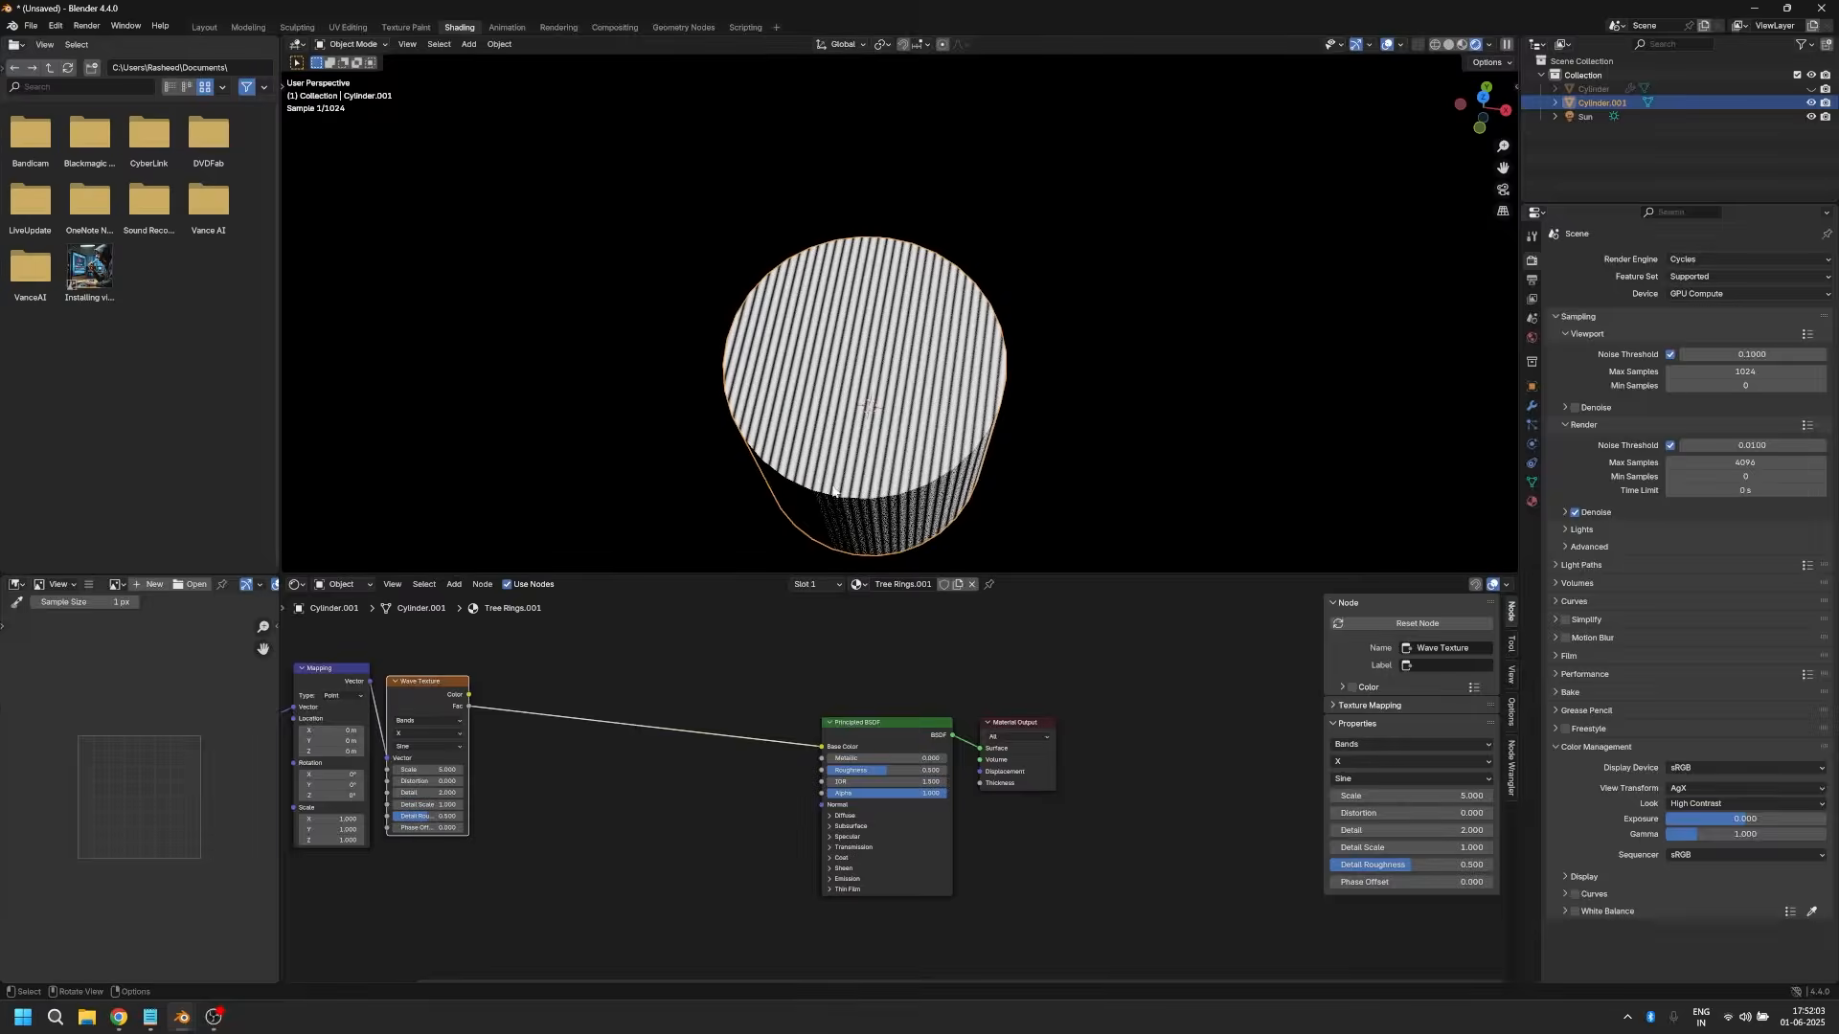
{"action": "left_click", "coordinate": [412, 722]}
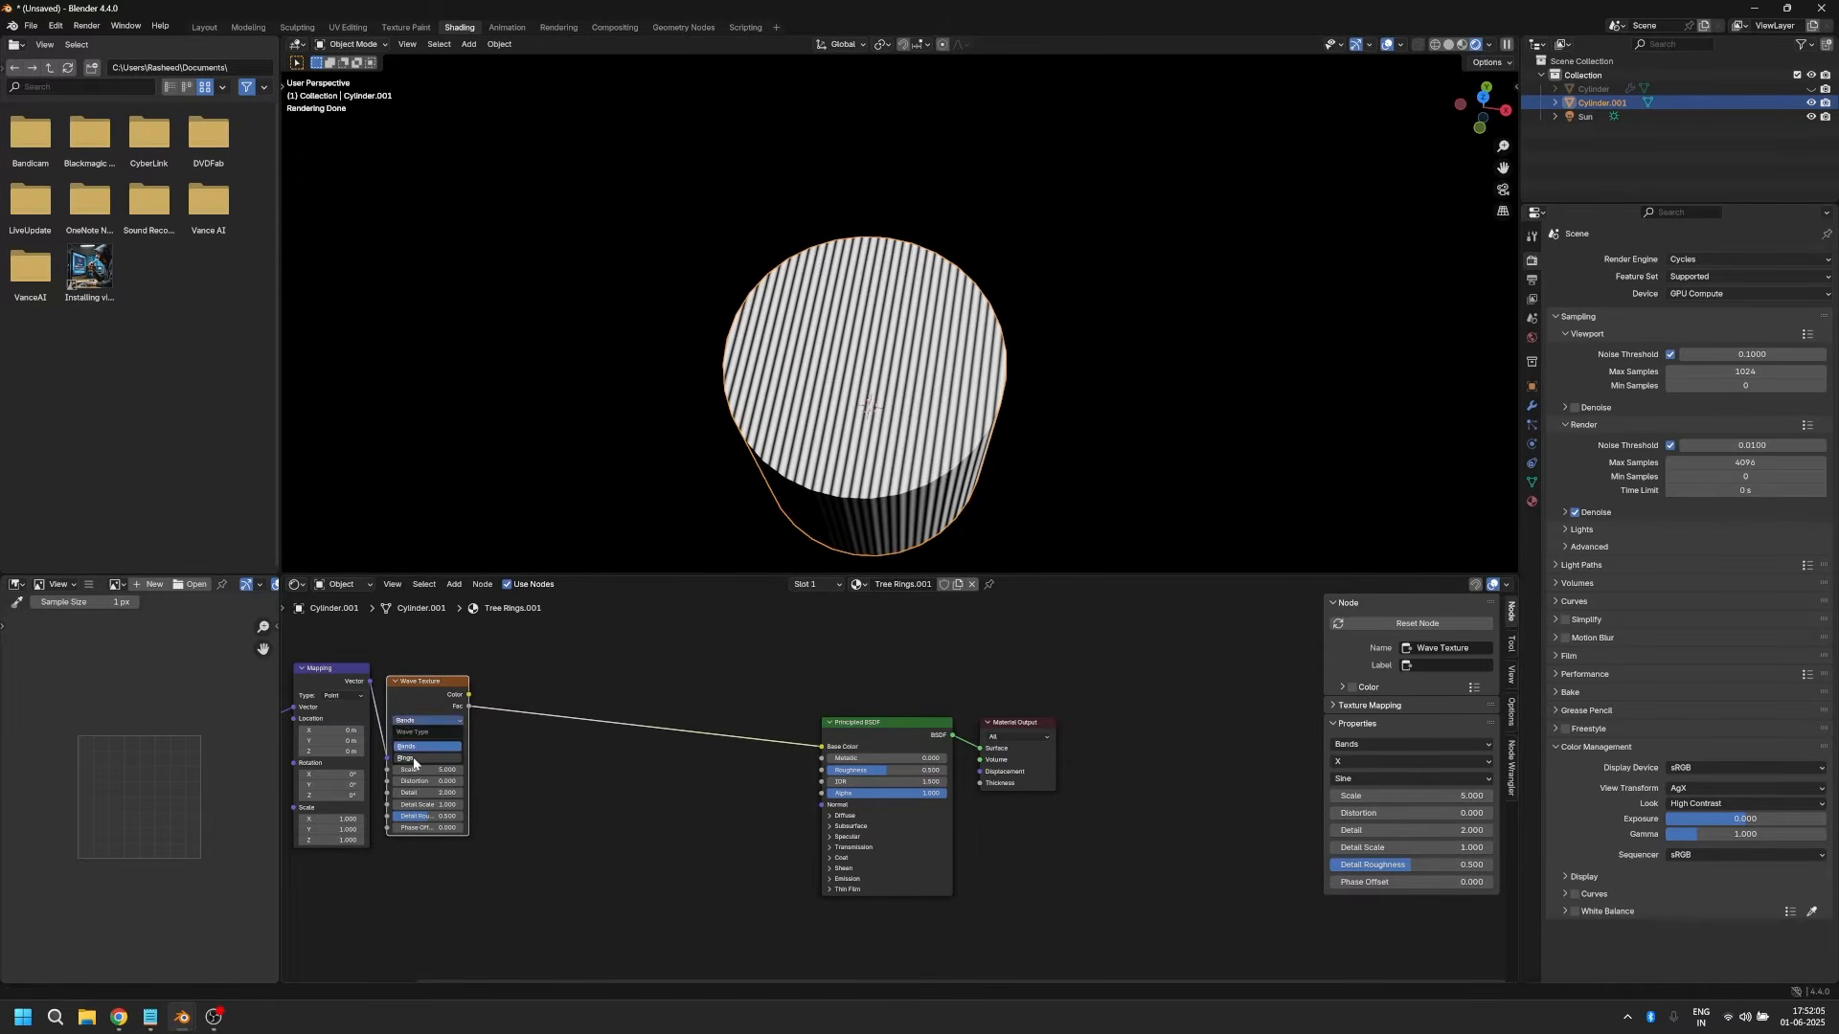
{"action": "left_click", "coordinate": [416, 758]}
{"action": "left_click", "coordinate": [418, 734]}
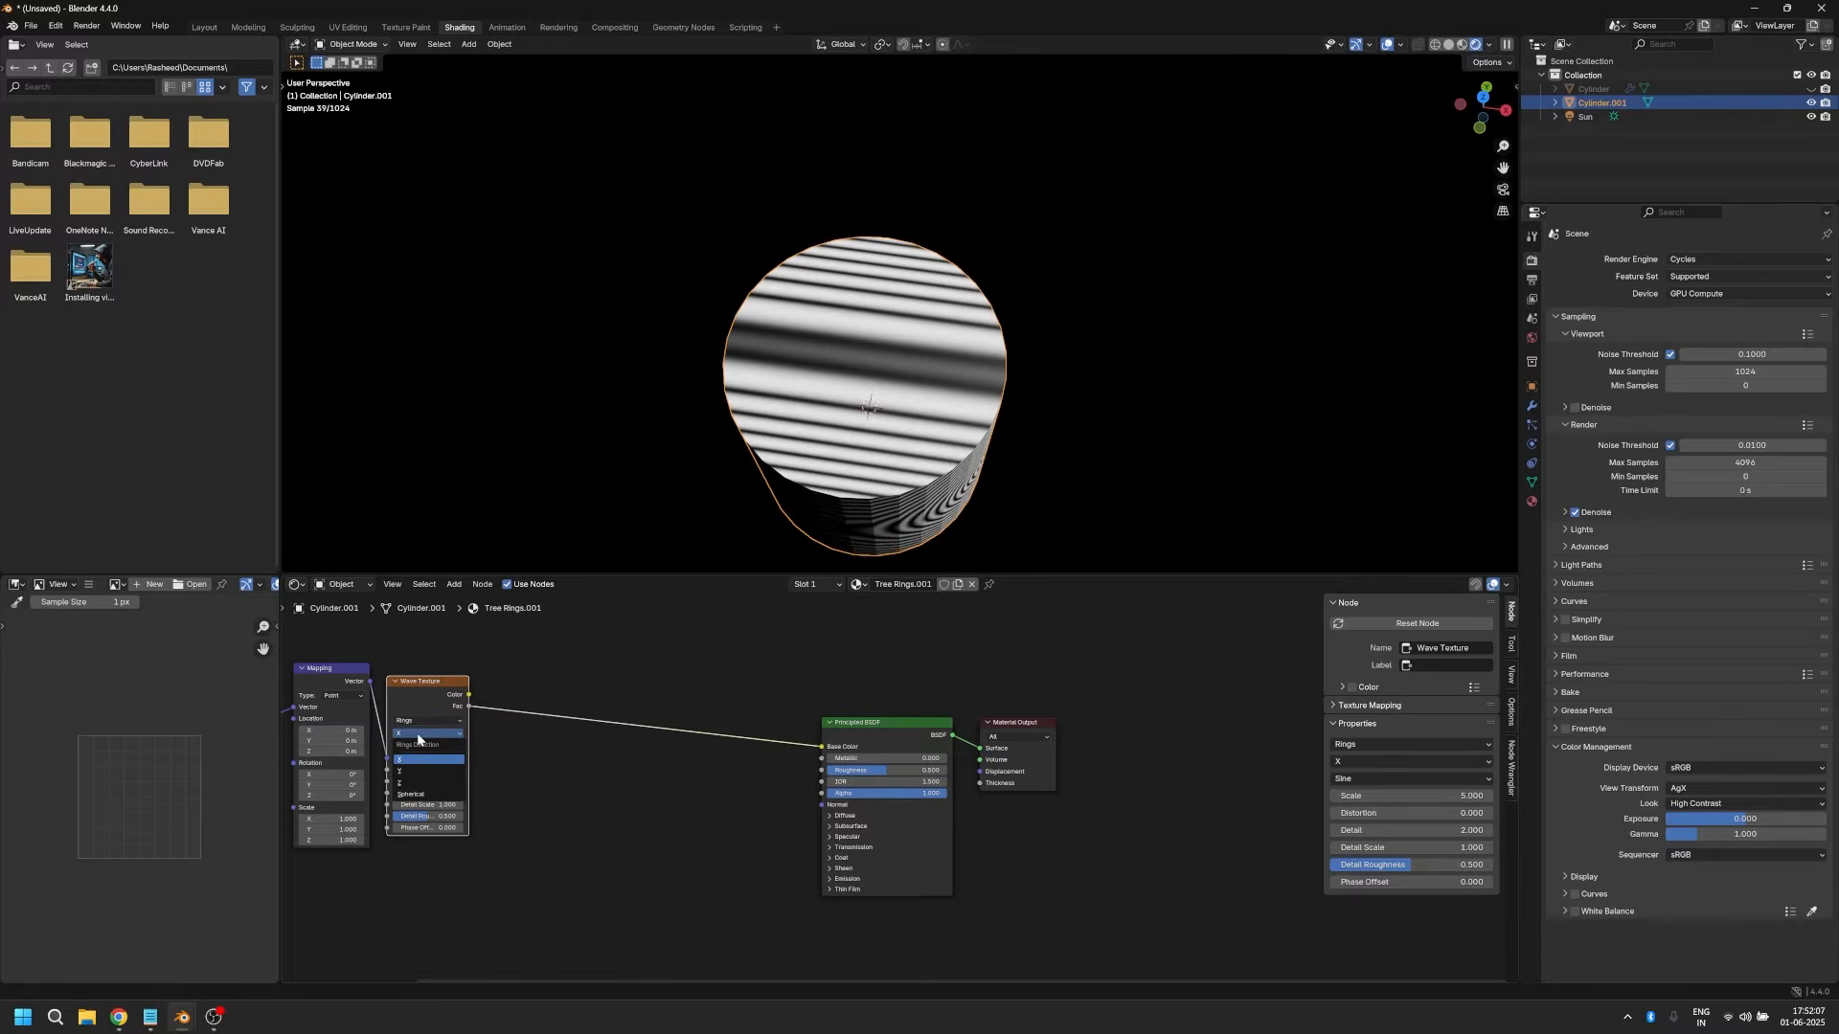
{"action": "left_click", "coordinate": [400, 782]}
{"action": "key", "text": "g"}
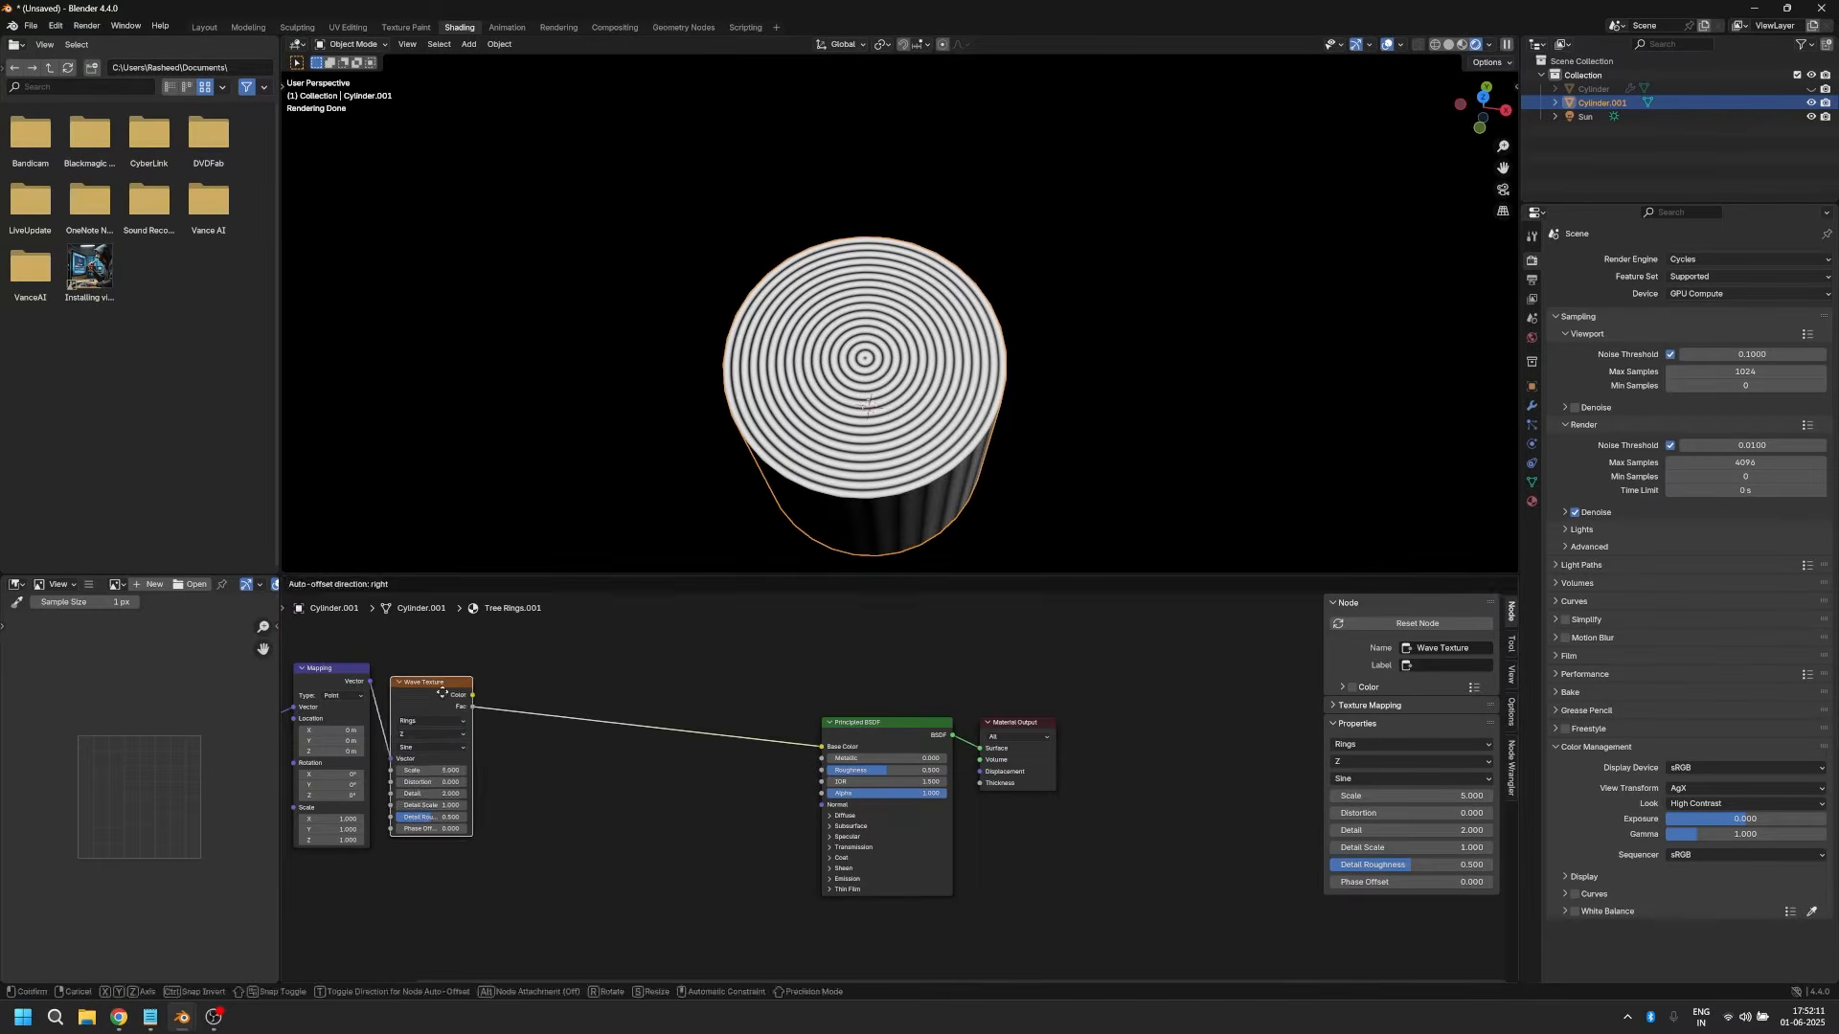
{"action": "left_click", "coordinate": [537, 822]}
Step: Set the Wave Texture's Scale to 8, Distortion to 2 and Detail to 5
{"action": "scroll", "coordinate": [518, 794], "scroll_direction": "up", "scroll_amount": 4}
{"action": "left_click", "coordinate": [488, 756]}
{"action": "type", "text": "8"}
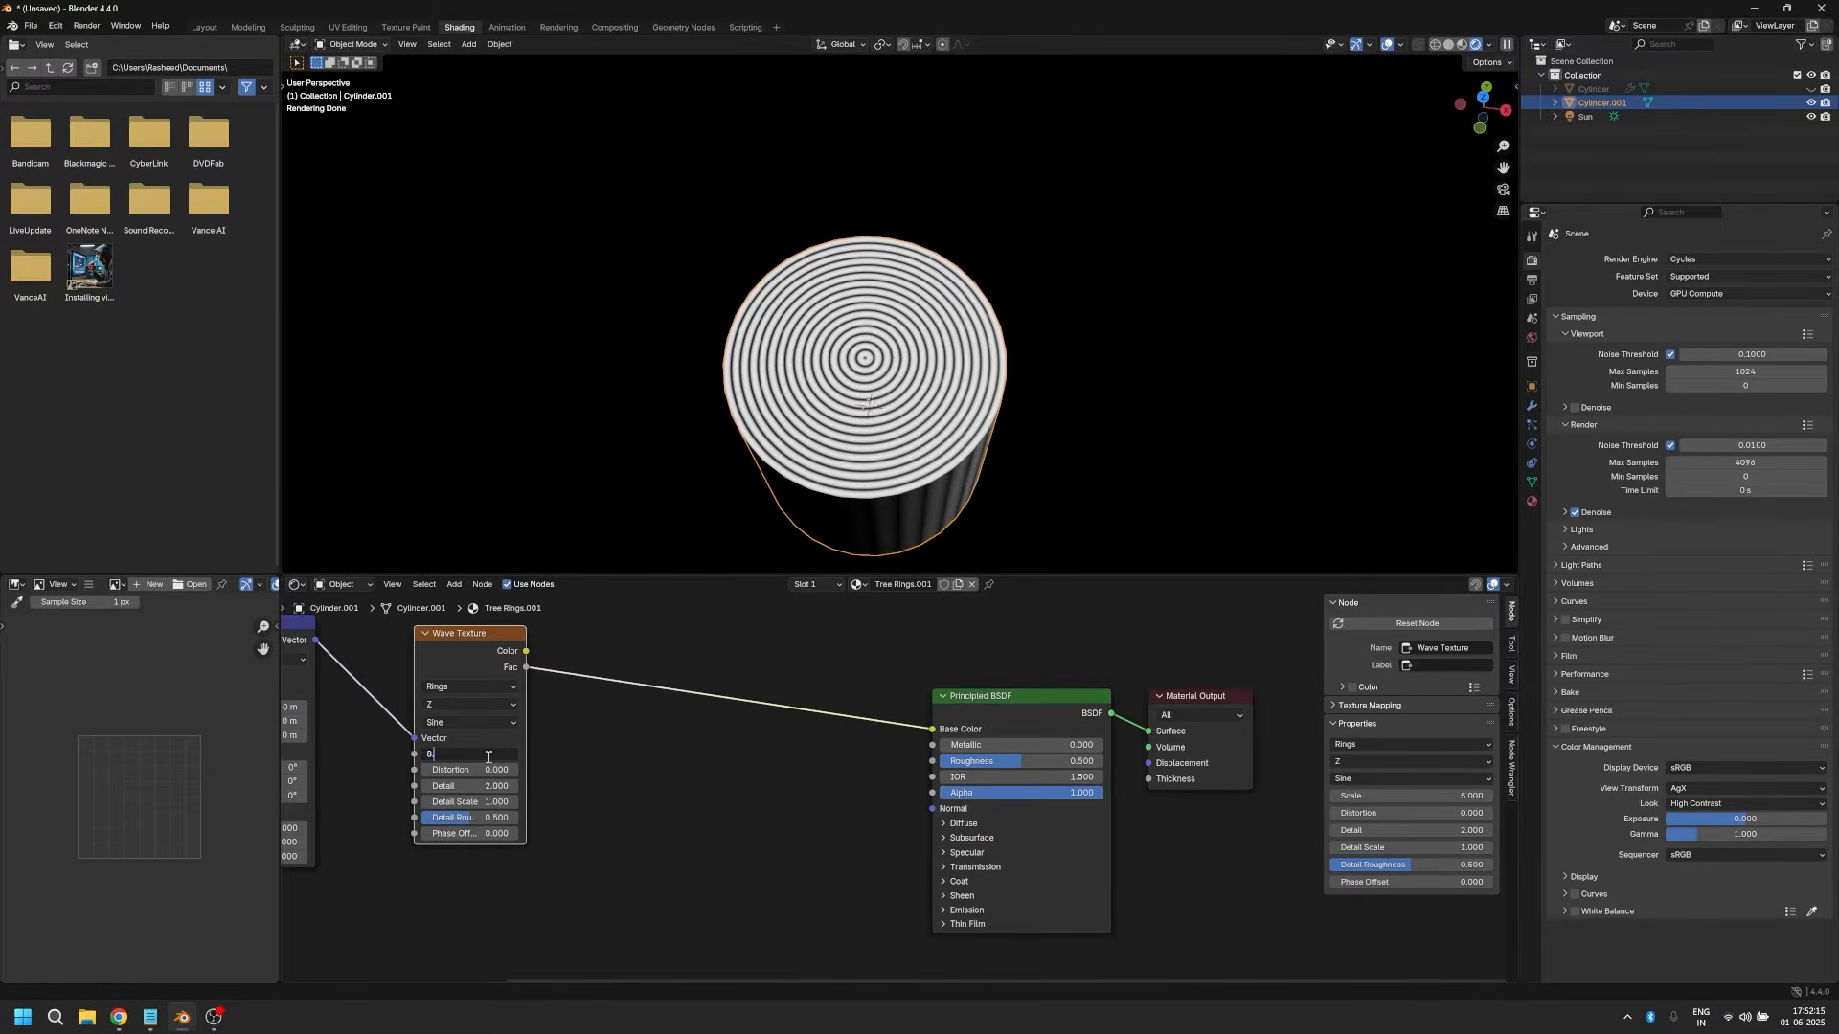
{"action": "key", "text": "Return"}
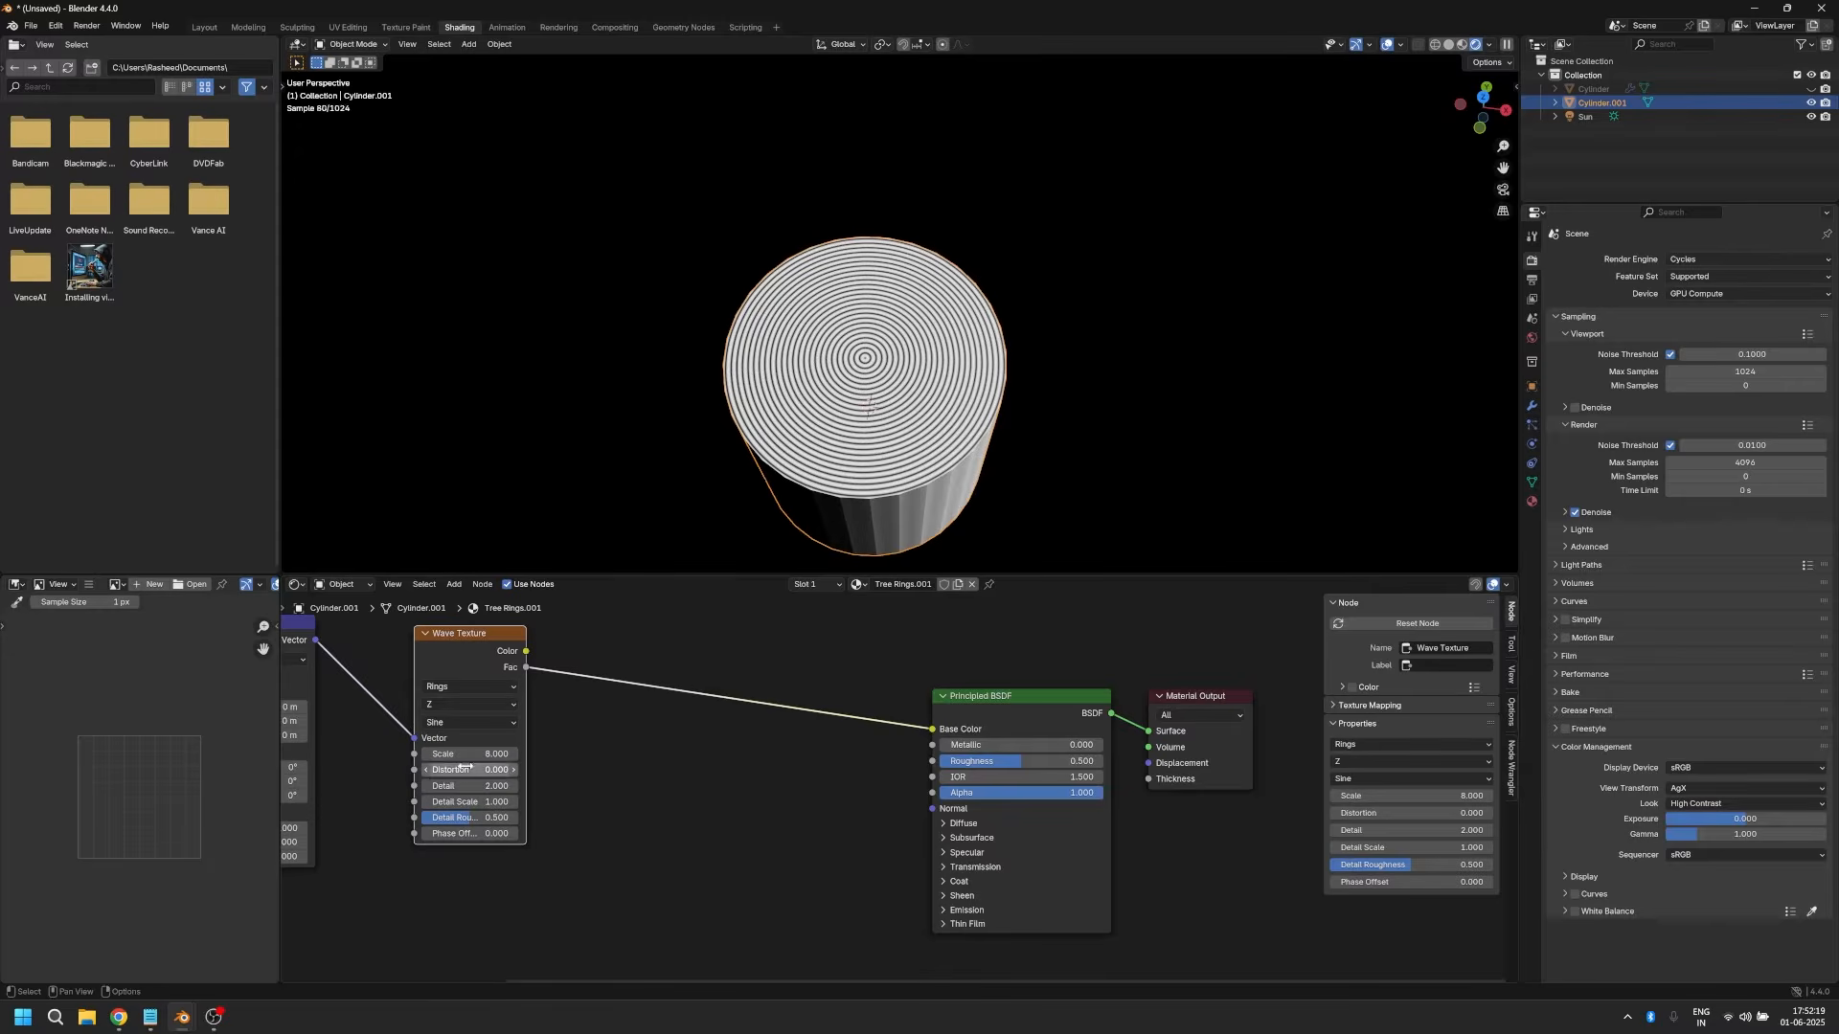
{"action": "left_click", "coordinate": [464, 770]}
{"action": "type", "text": "2"}
{"action": "key", "text": "Return"}
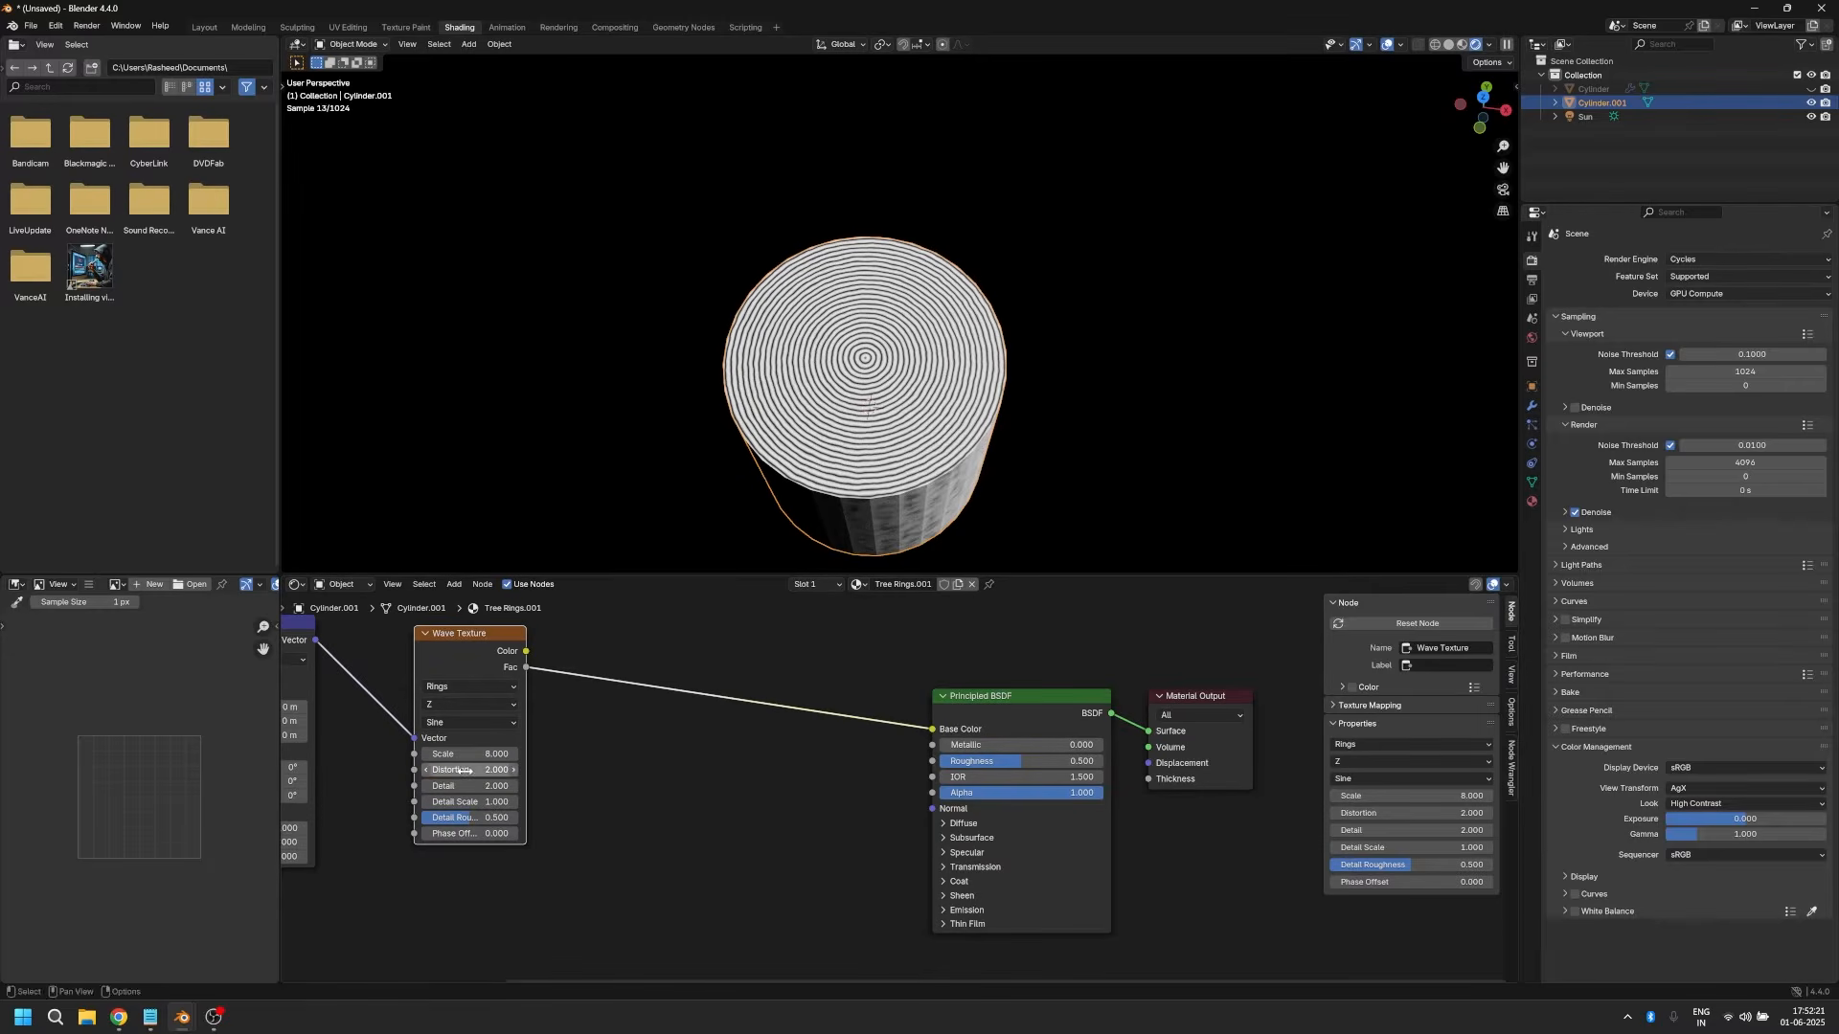
{"action": "left_click", "coordinate": [461, 786]}
{"action": "type", "text": "5"}
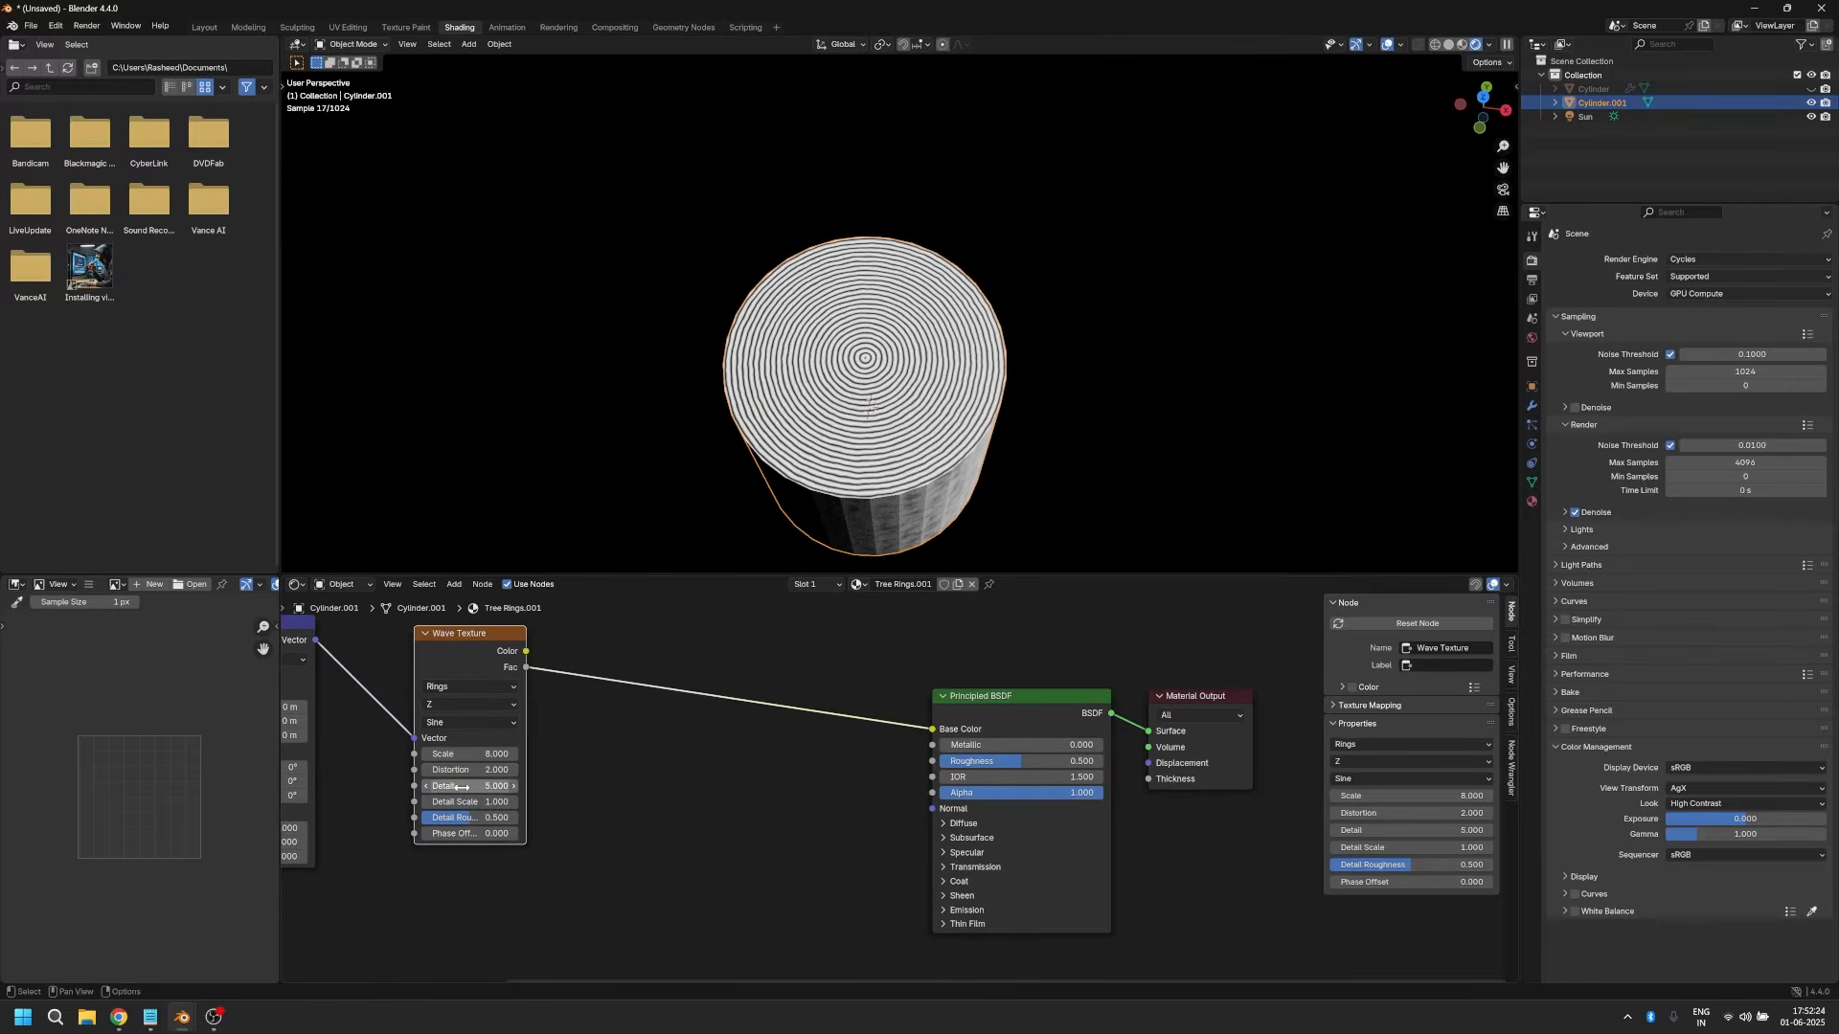
{"action": "key", "text": "Return"}
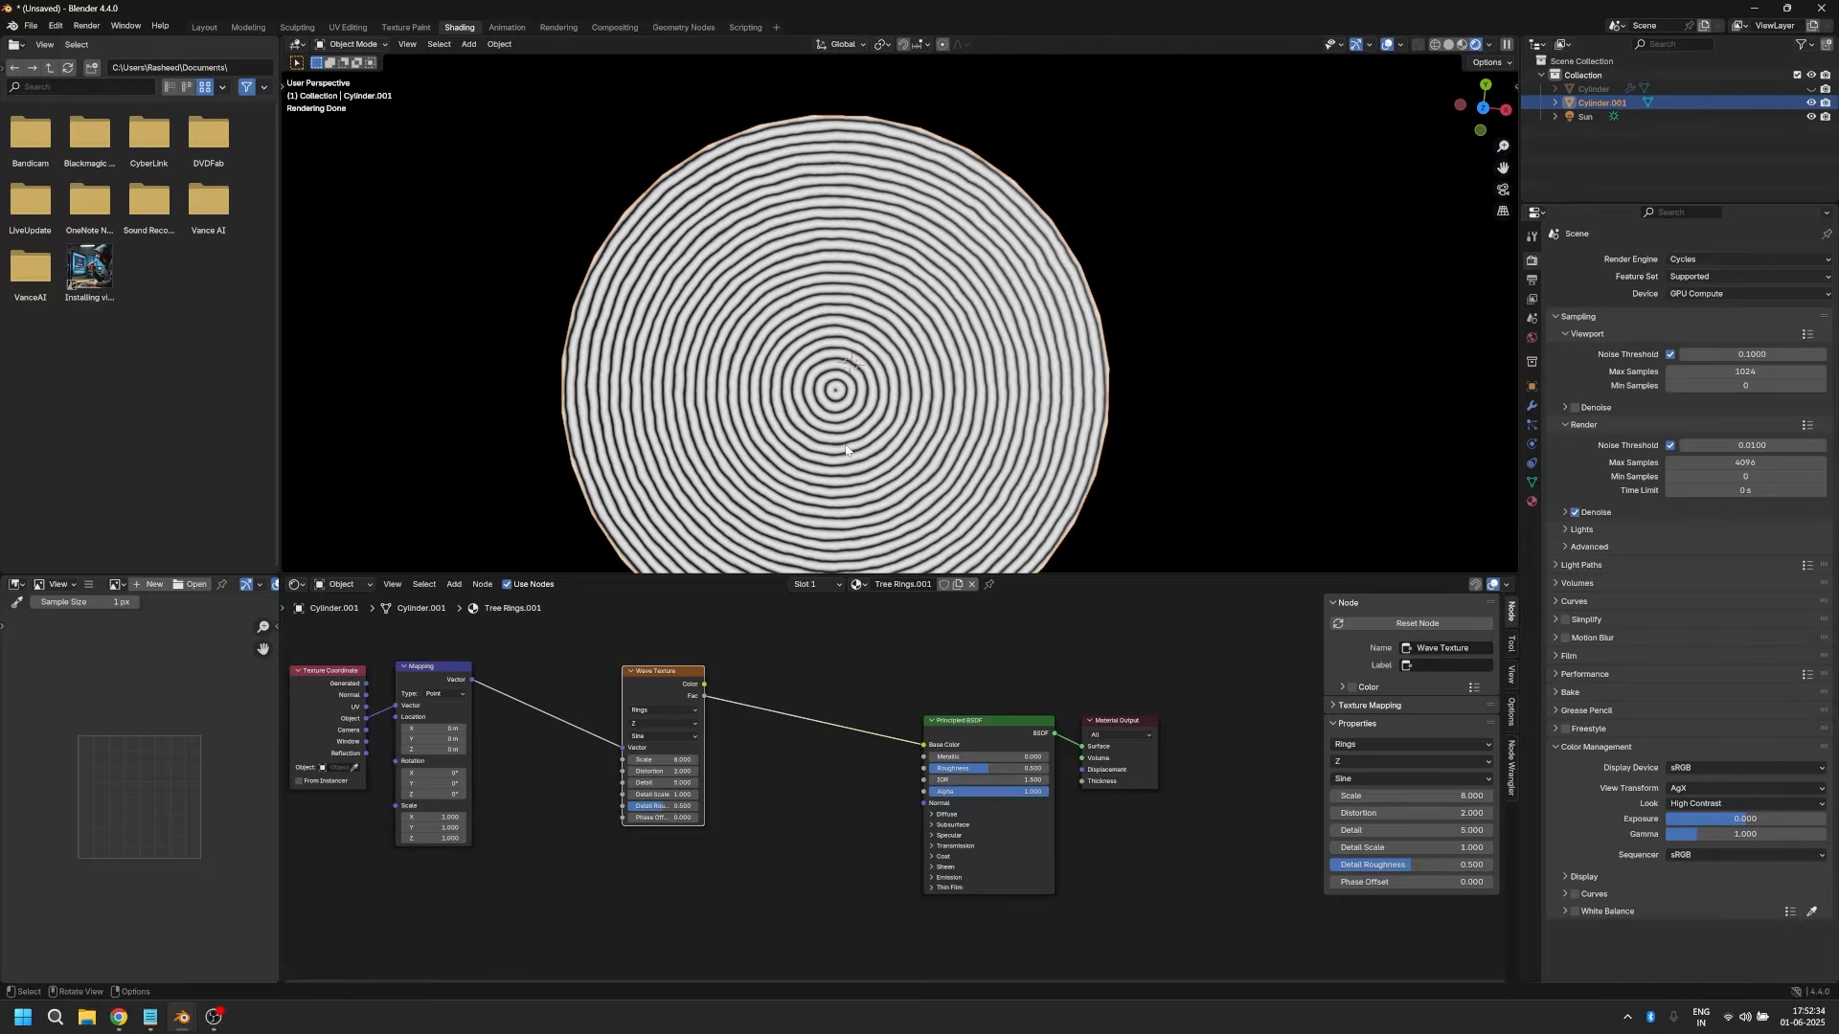
Step: Add a Vector Math node set to Multiply, fed by the Mapping node's Vector, above the Wave Texture
{"action": "scroll", "coordinate": [590, 659], "scroll_direction": "down", "scroll_amount": 3}
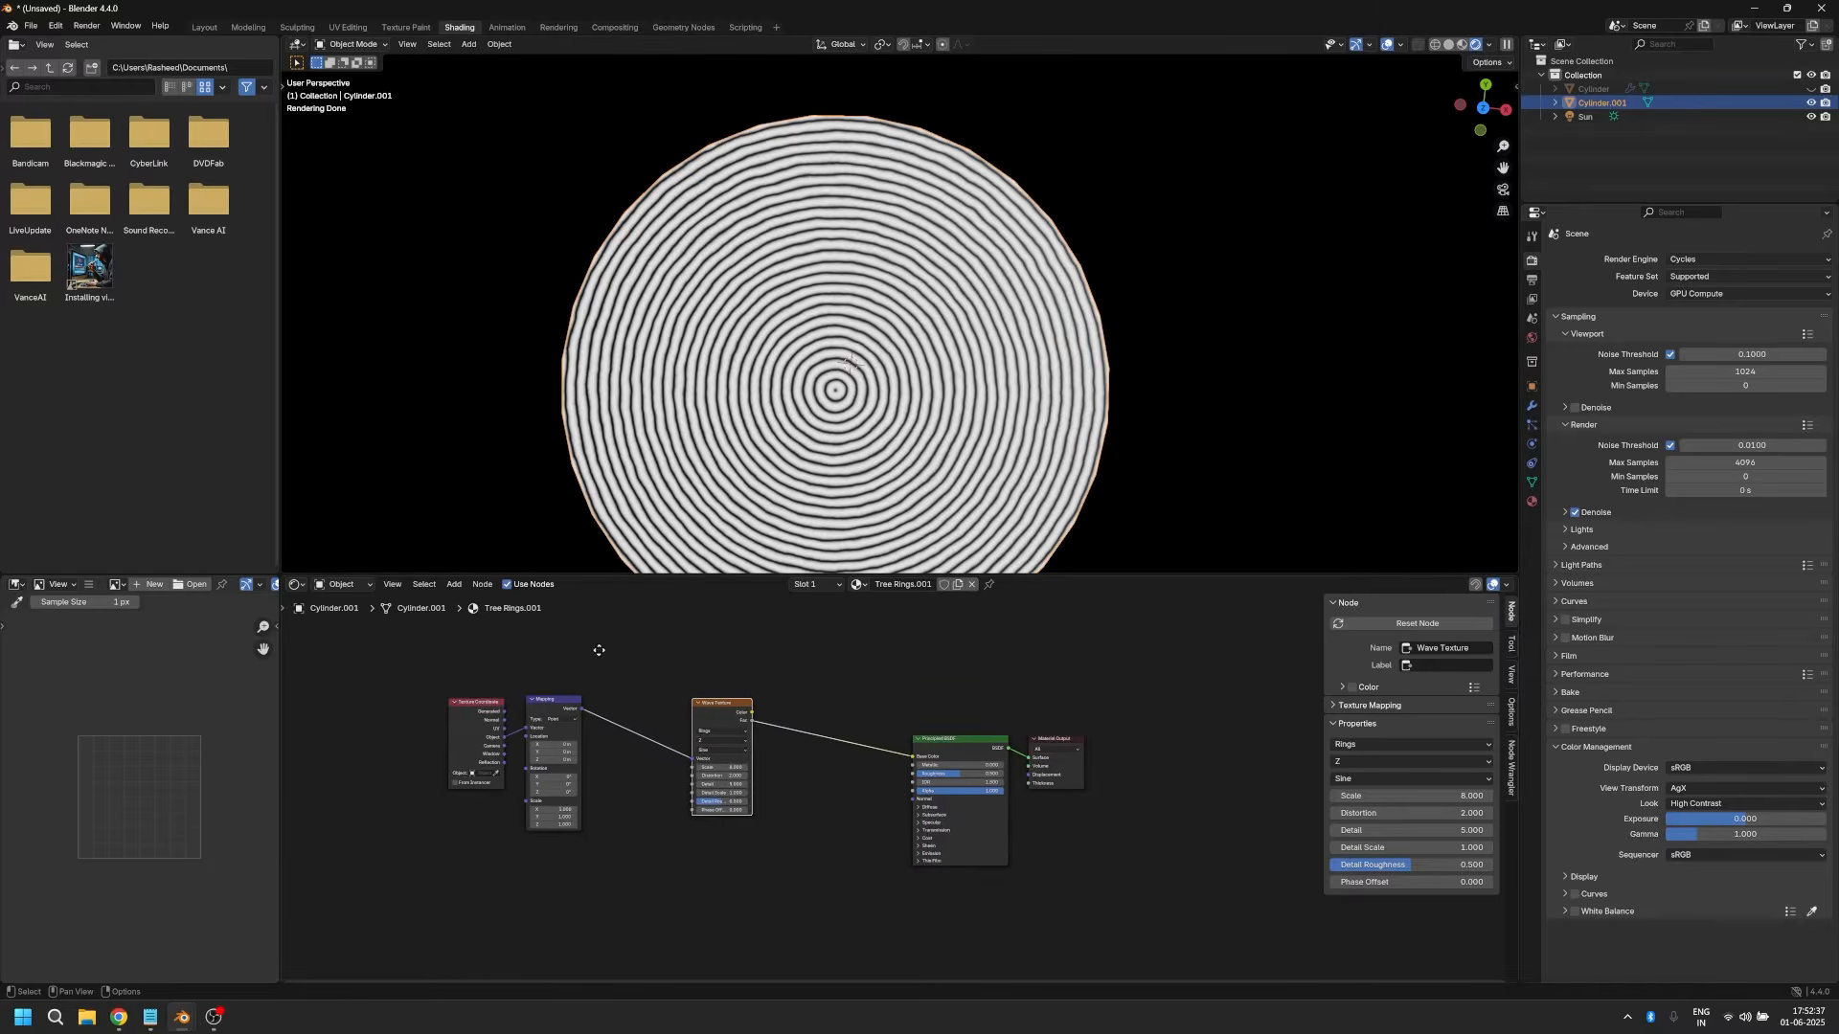
{"action": "left_click_drag", "start_coordinate": [554, 709], "coordinate": [601, 658]}
{"action": "key", "text": "Return"}
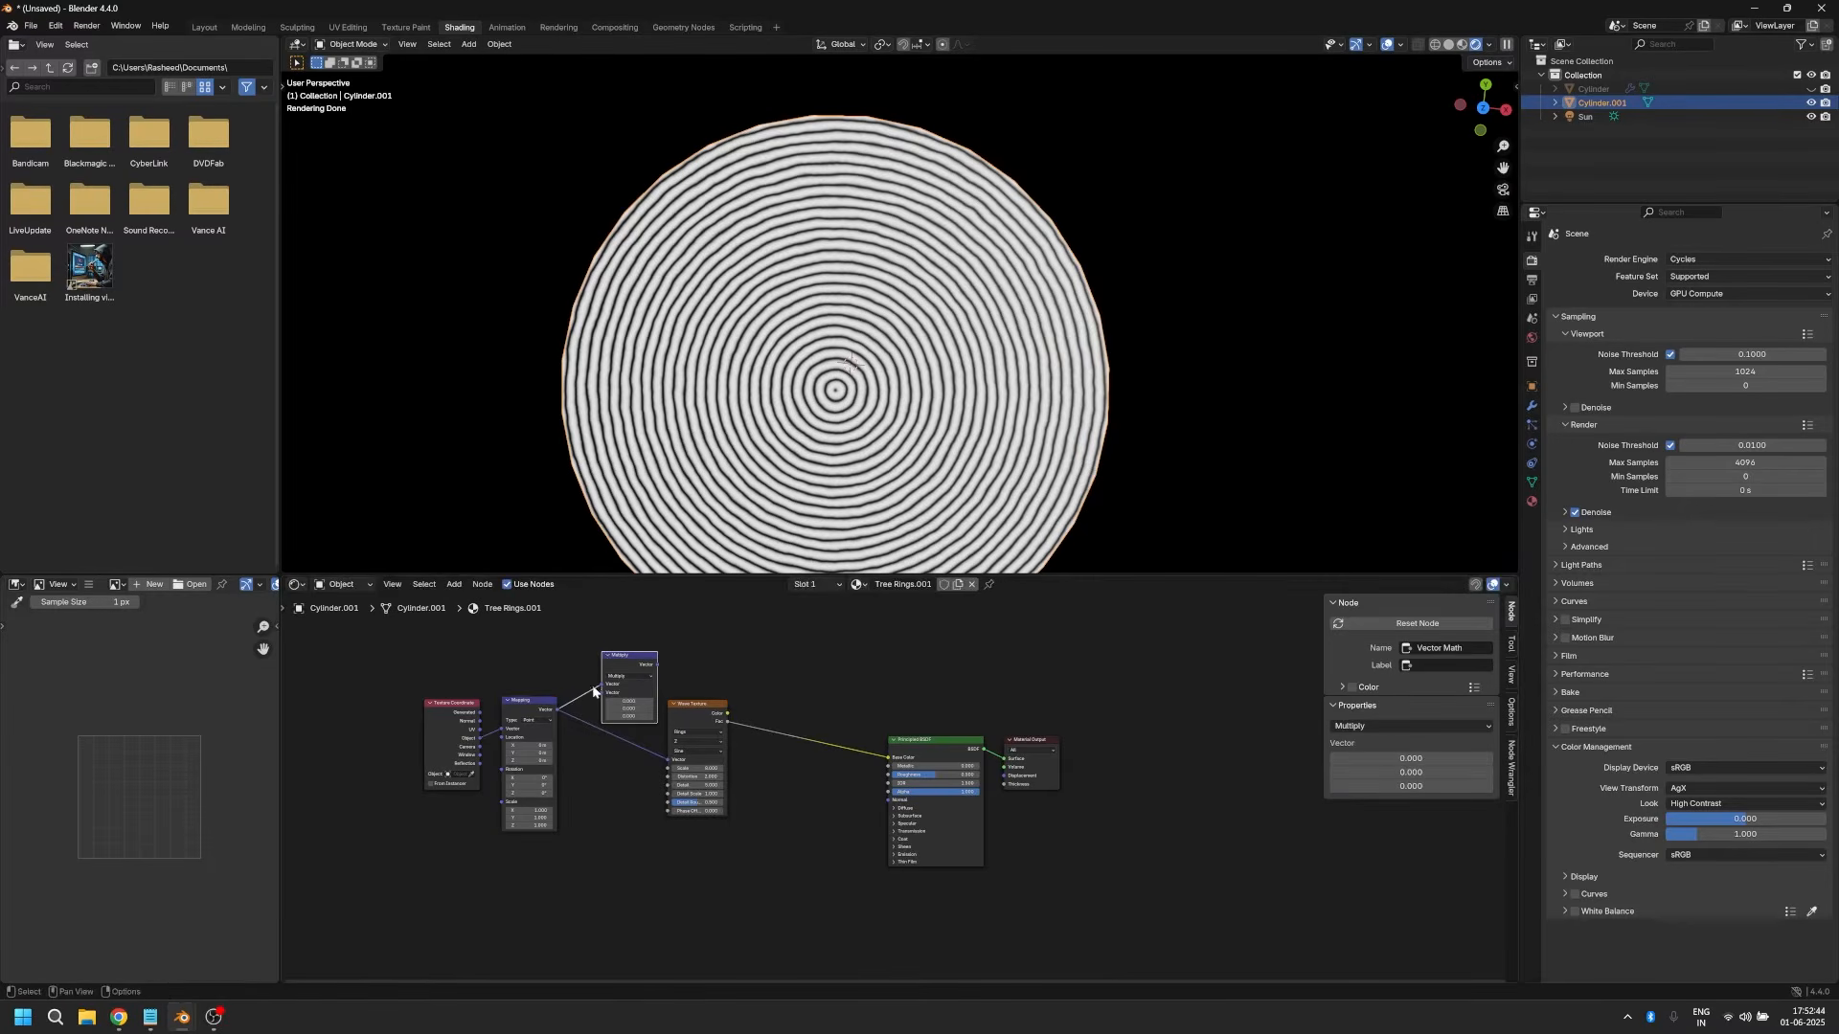
{"action": "left_click", "coordinate": [602, 659]}
Step: Add a Noise Texture fed by the Mapping node's Vector and place it below the Multiply node
{"action": "left_click_drag", "start_coordinate": [512, 699], "coordinate": [523, 839]}
{"action": "type", "text": "nois"}
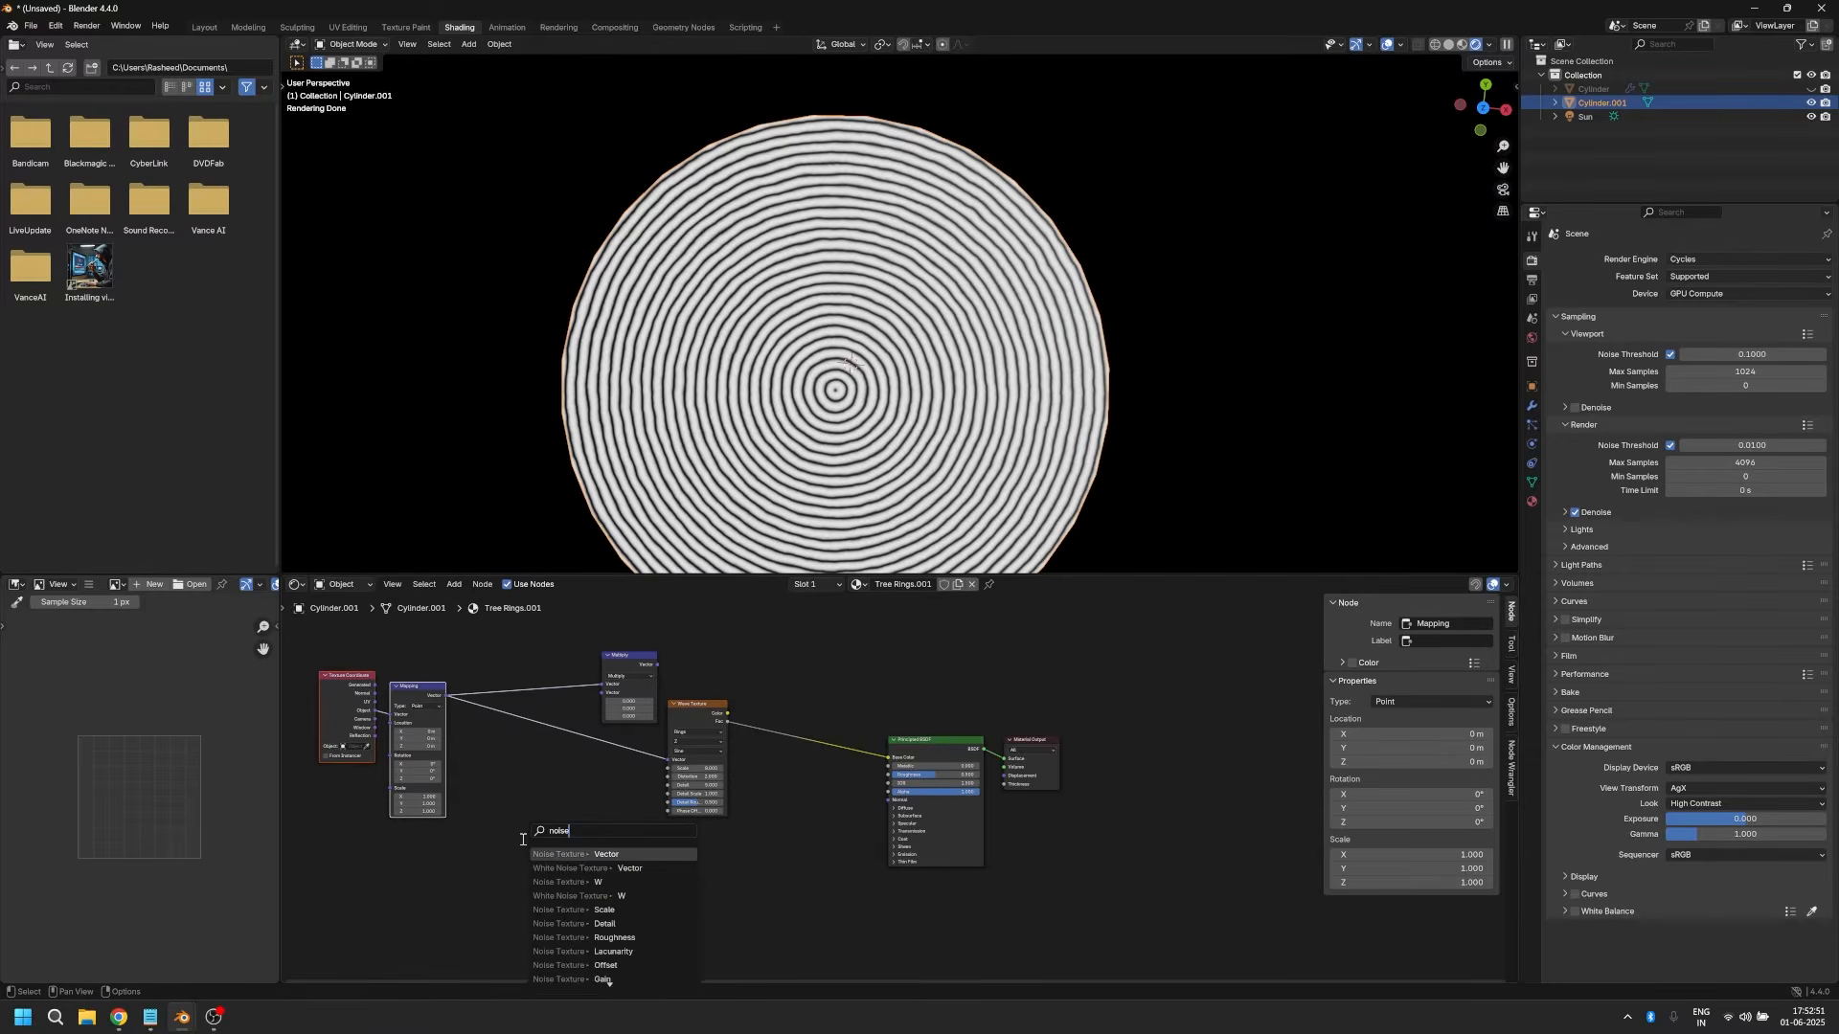
{"action": "type", "text": "e"}
{"action": "key", "text": "Return"}
{"action": "left_click", "coordinate": [490, 730]}
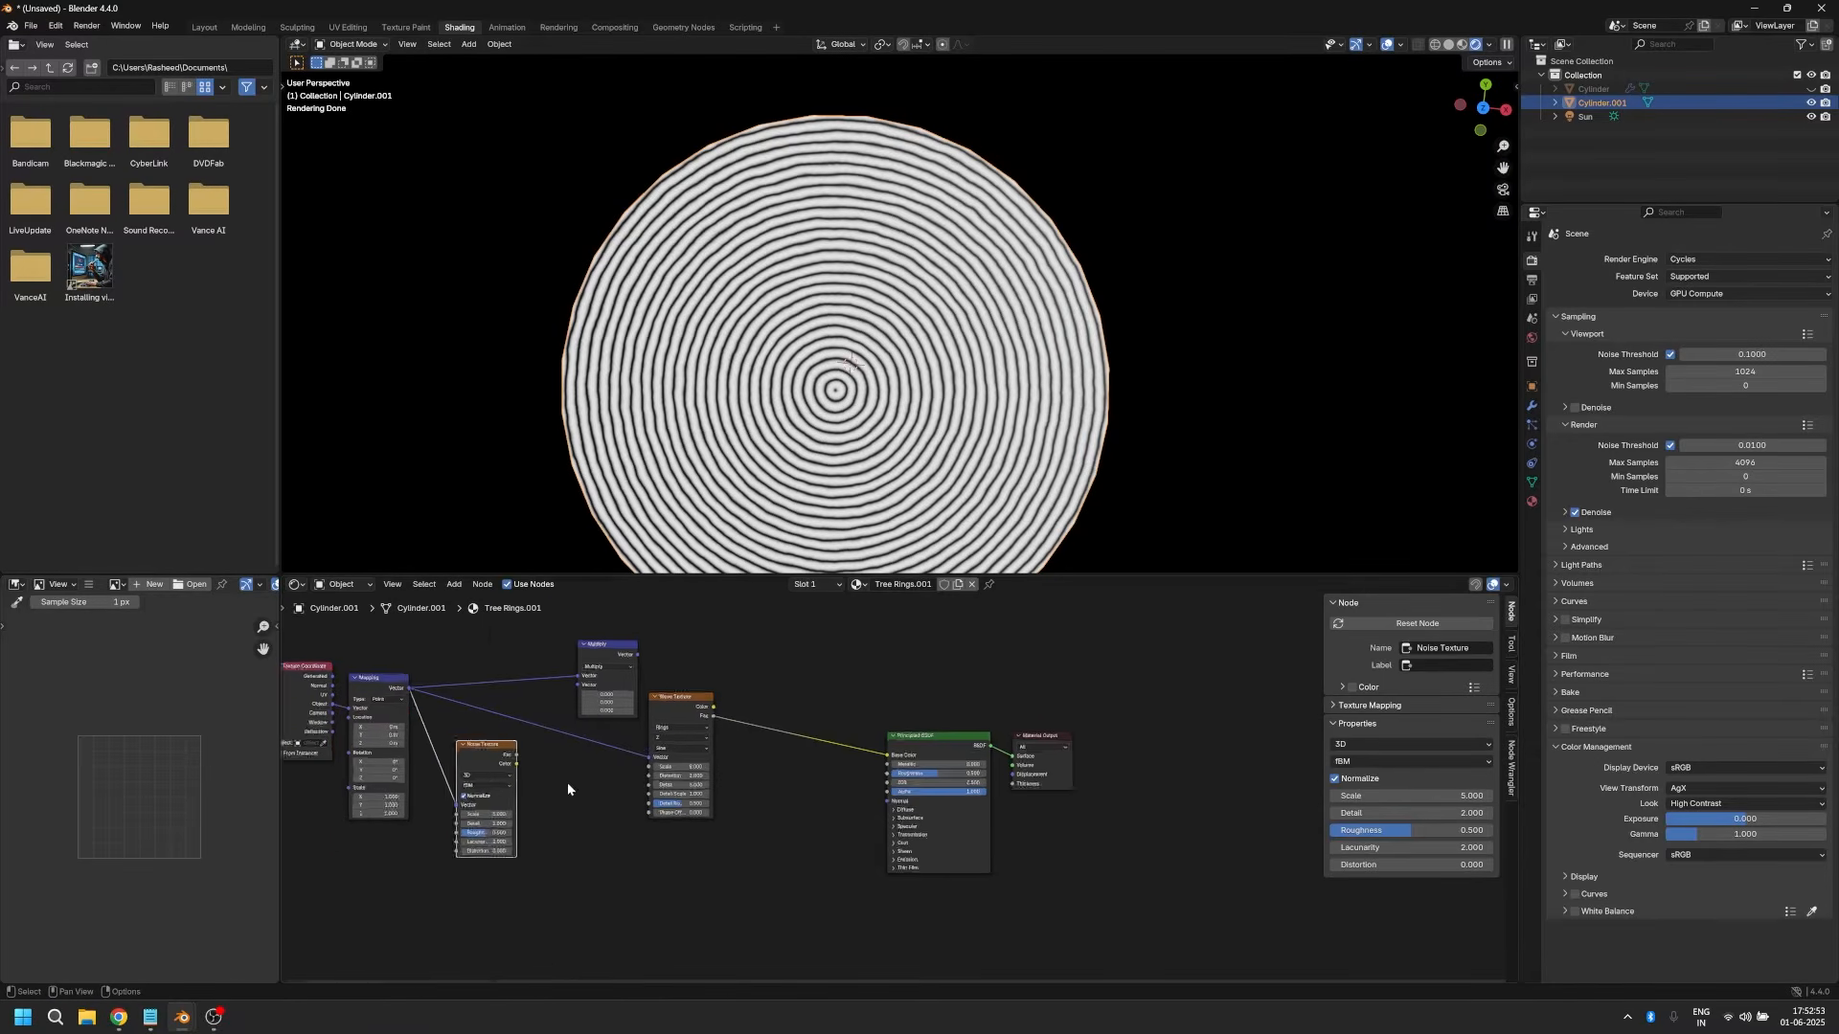
Step: Connect the Noise Texture's Fac to the Multiply node's second Vector input and the Multiply output to the Wave Texture's Vector
{"action": "scroll", "coordinate": [492, 774], "scroll_direction": "up", "scroll_amount": 3}
{"action": "left_click_drag", "start_coordinate": [518, 810], "coordinate": [601, 716]}
{"action": "left_click_drag", "start_coordinate": [640, 669], "coordinate": [676, 624]}
{"action": "left_click_drag", "start_coordinate": [694, 812], "coordinate": [698, 813]}
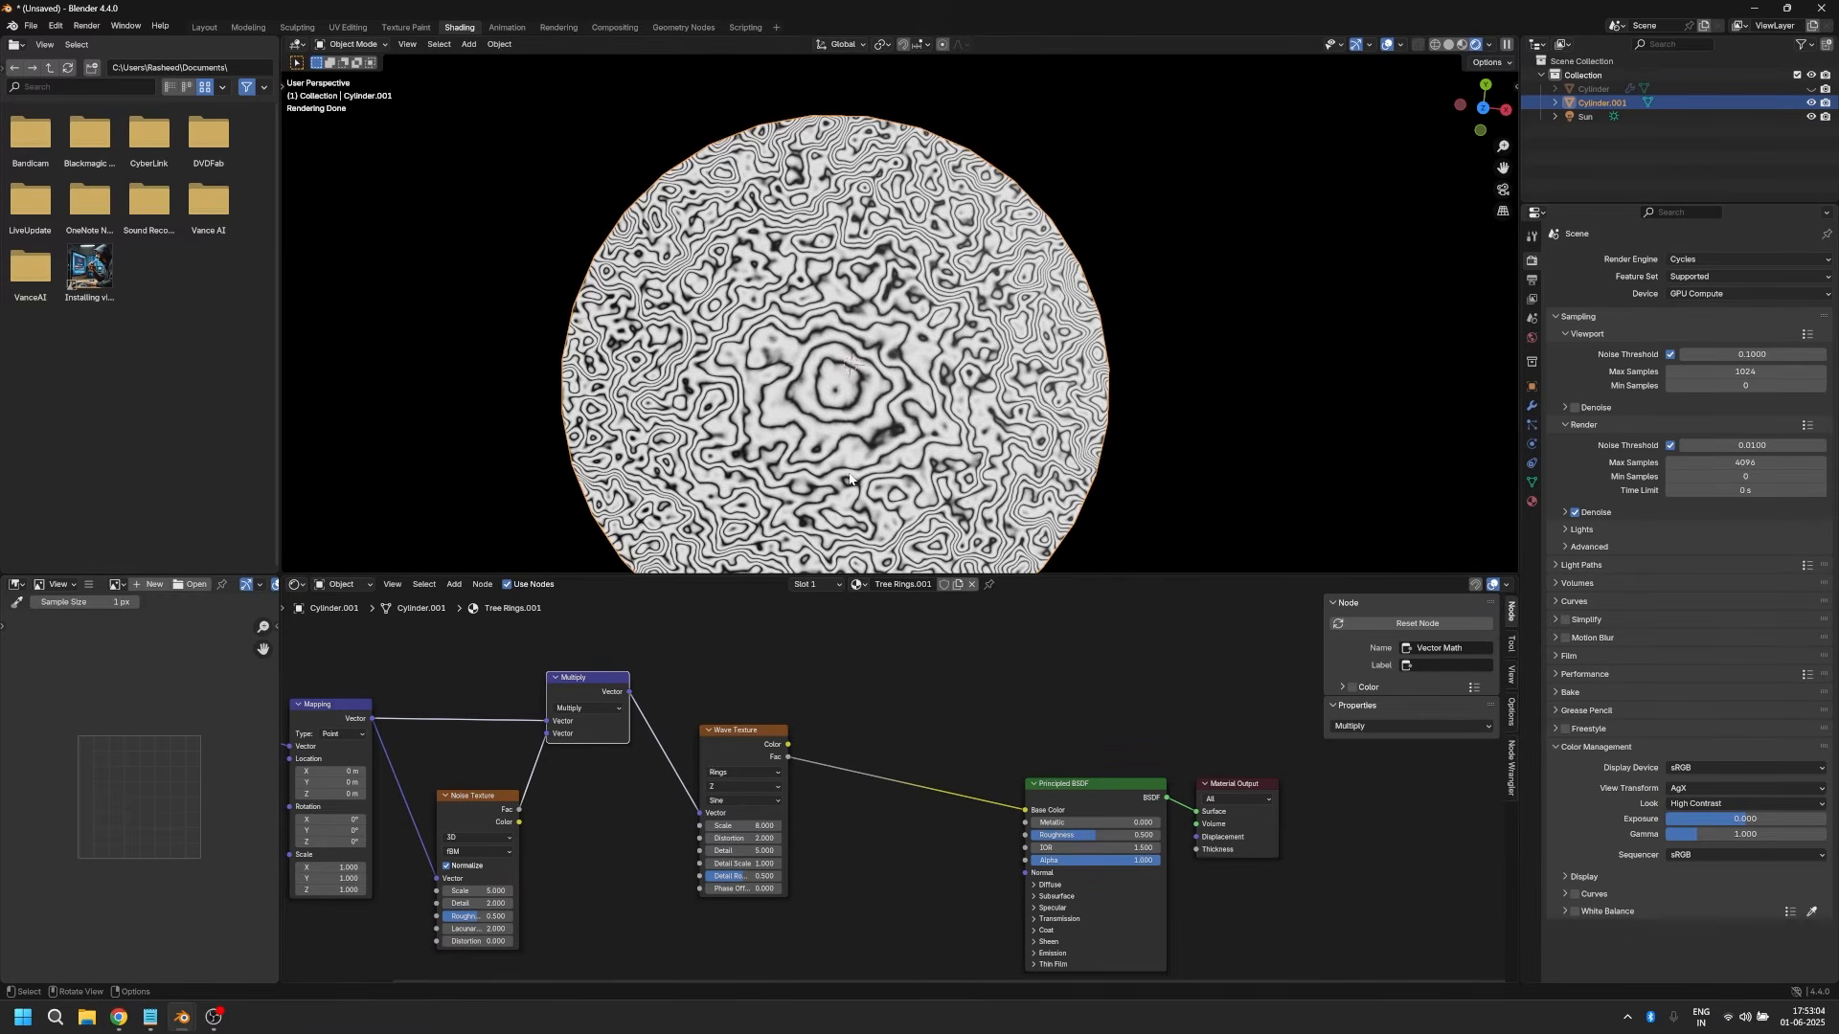
Step: Set the Noise Texture's Scale to 0.4 and Detail to 10
{"action": "middle_click_drag", "start_coordinate": [618, 849], "coordinate": [687, 768]}
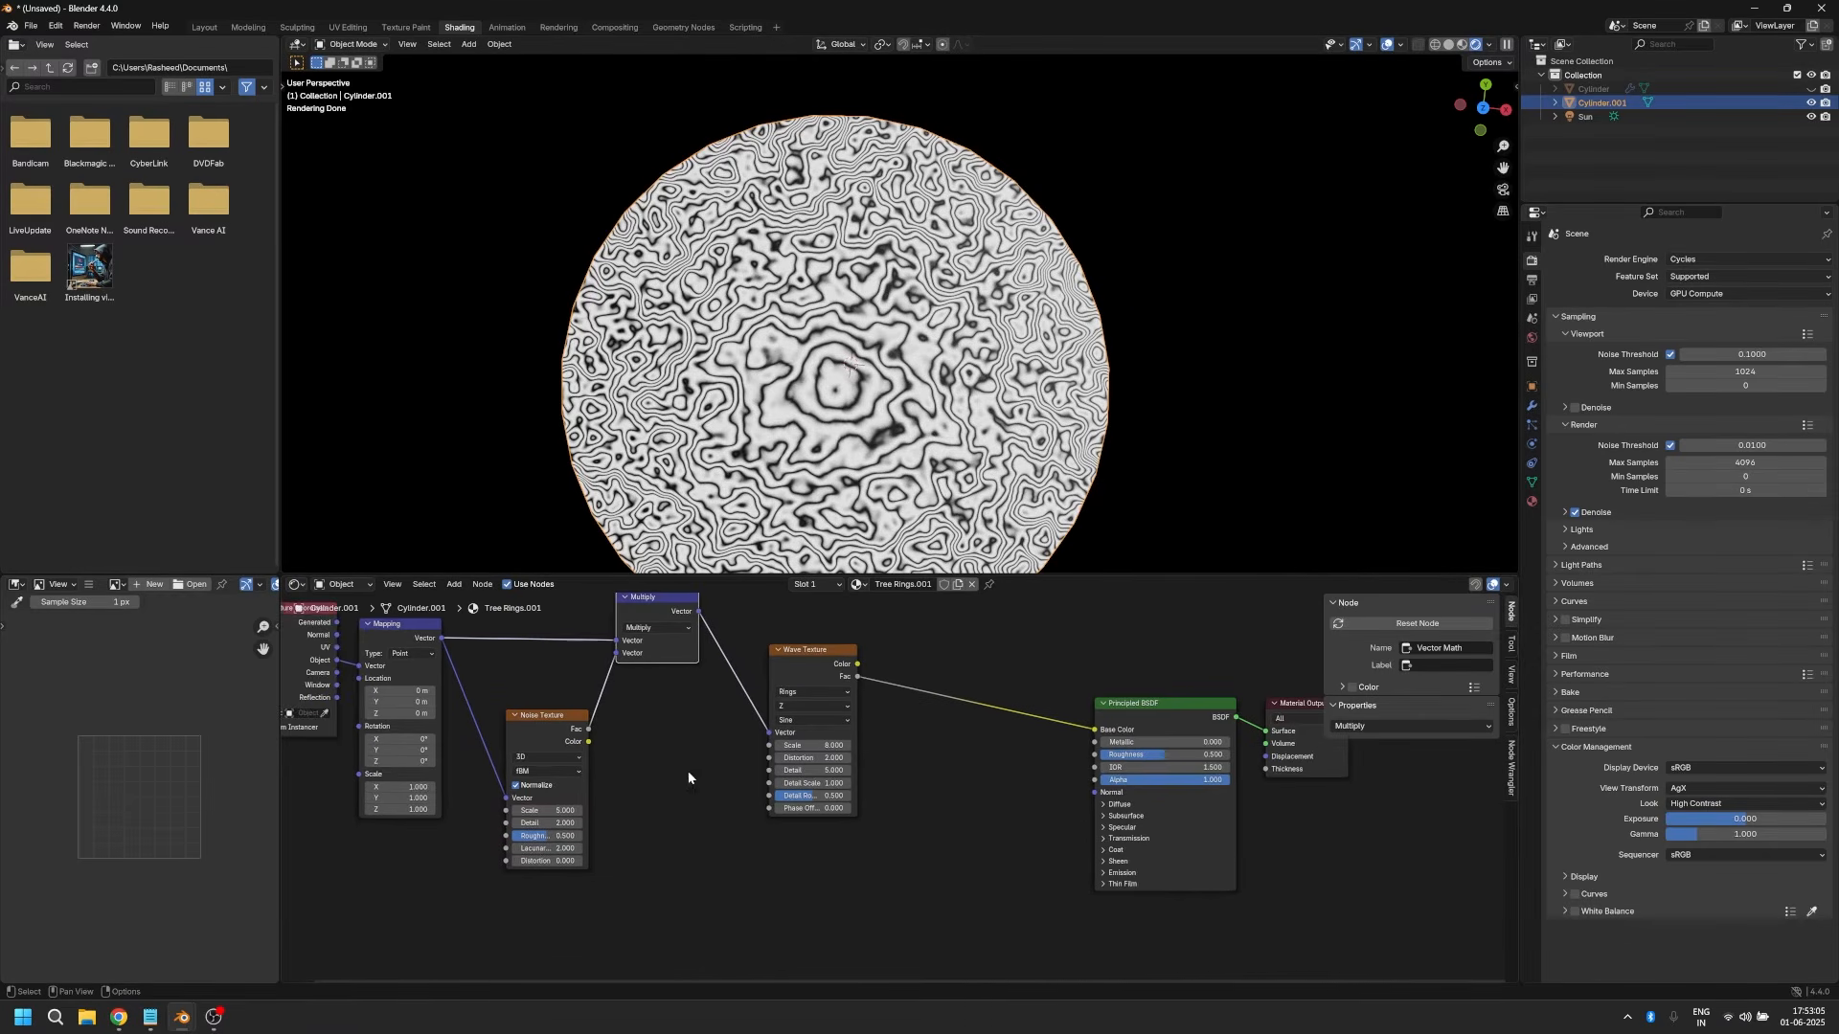
{"action": "left_click", "coordinate": [569, 813]}
{"action": "type", "text": "0.4"}
{"action": "key", "text": "Return"}
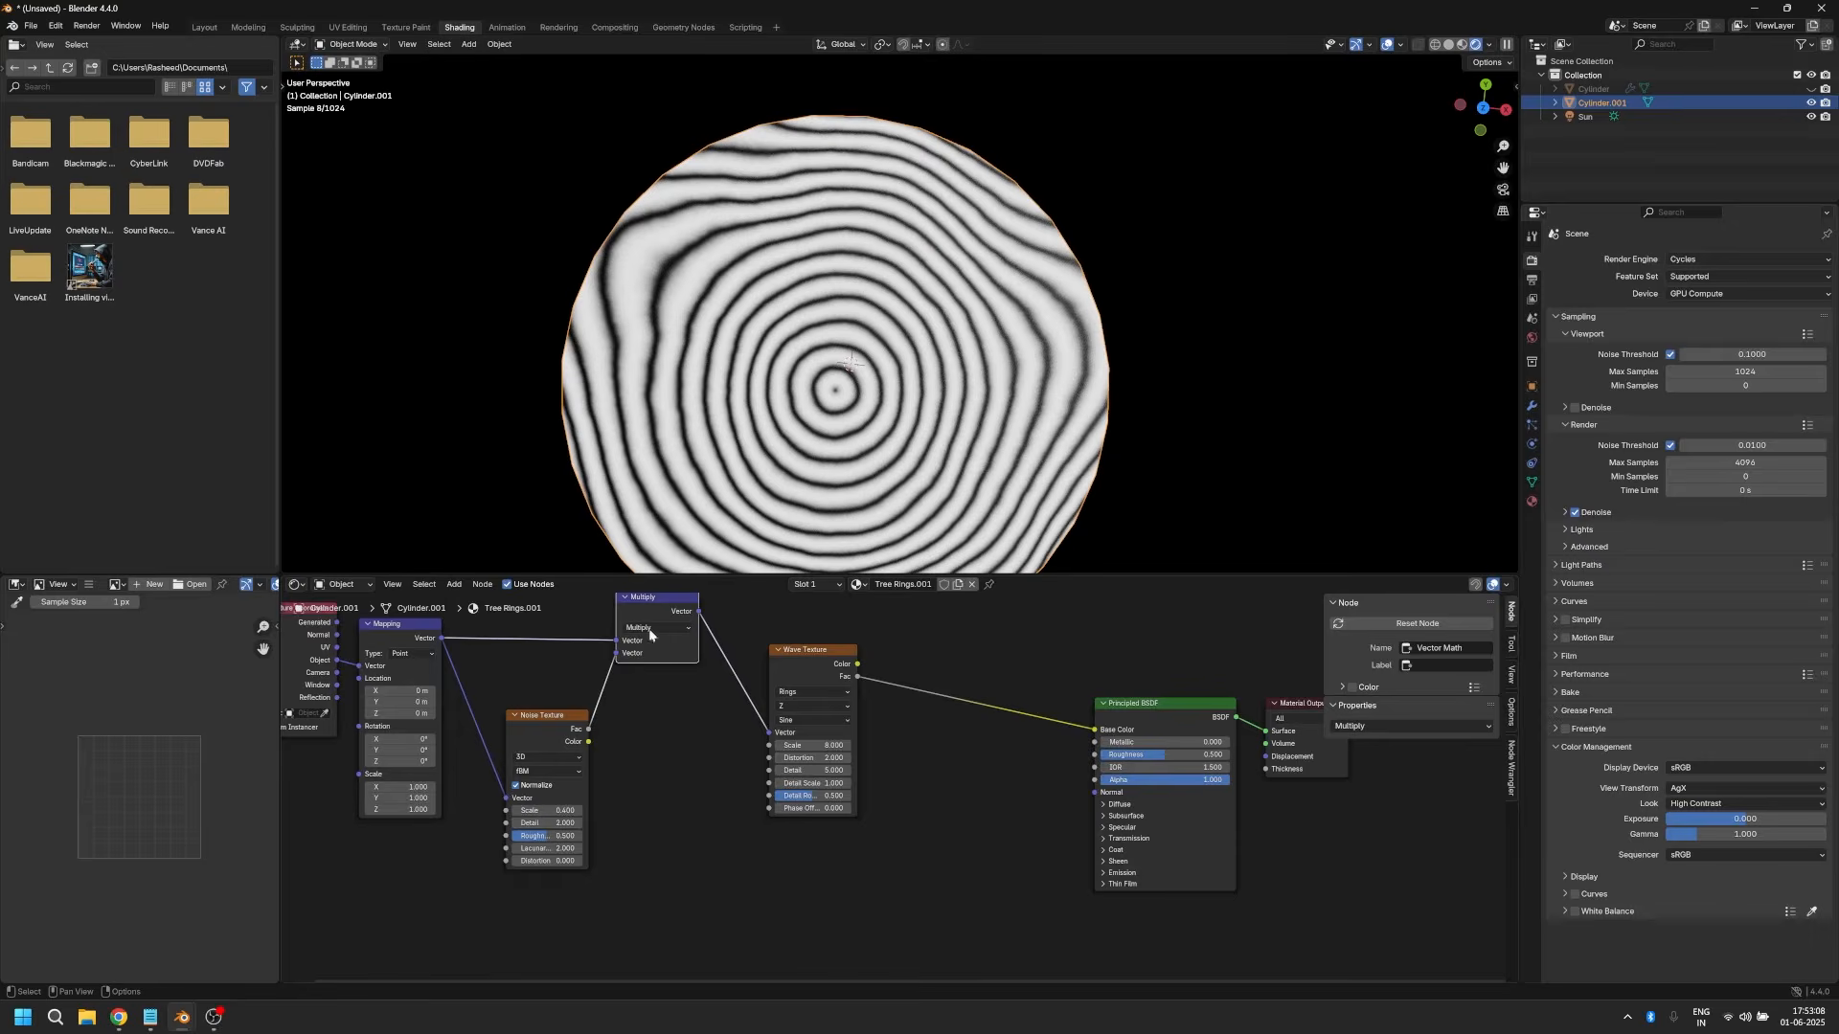
{"action": "left_click", "coordinate": [548, 824]}
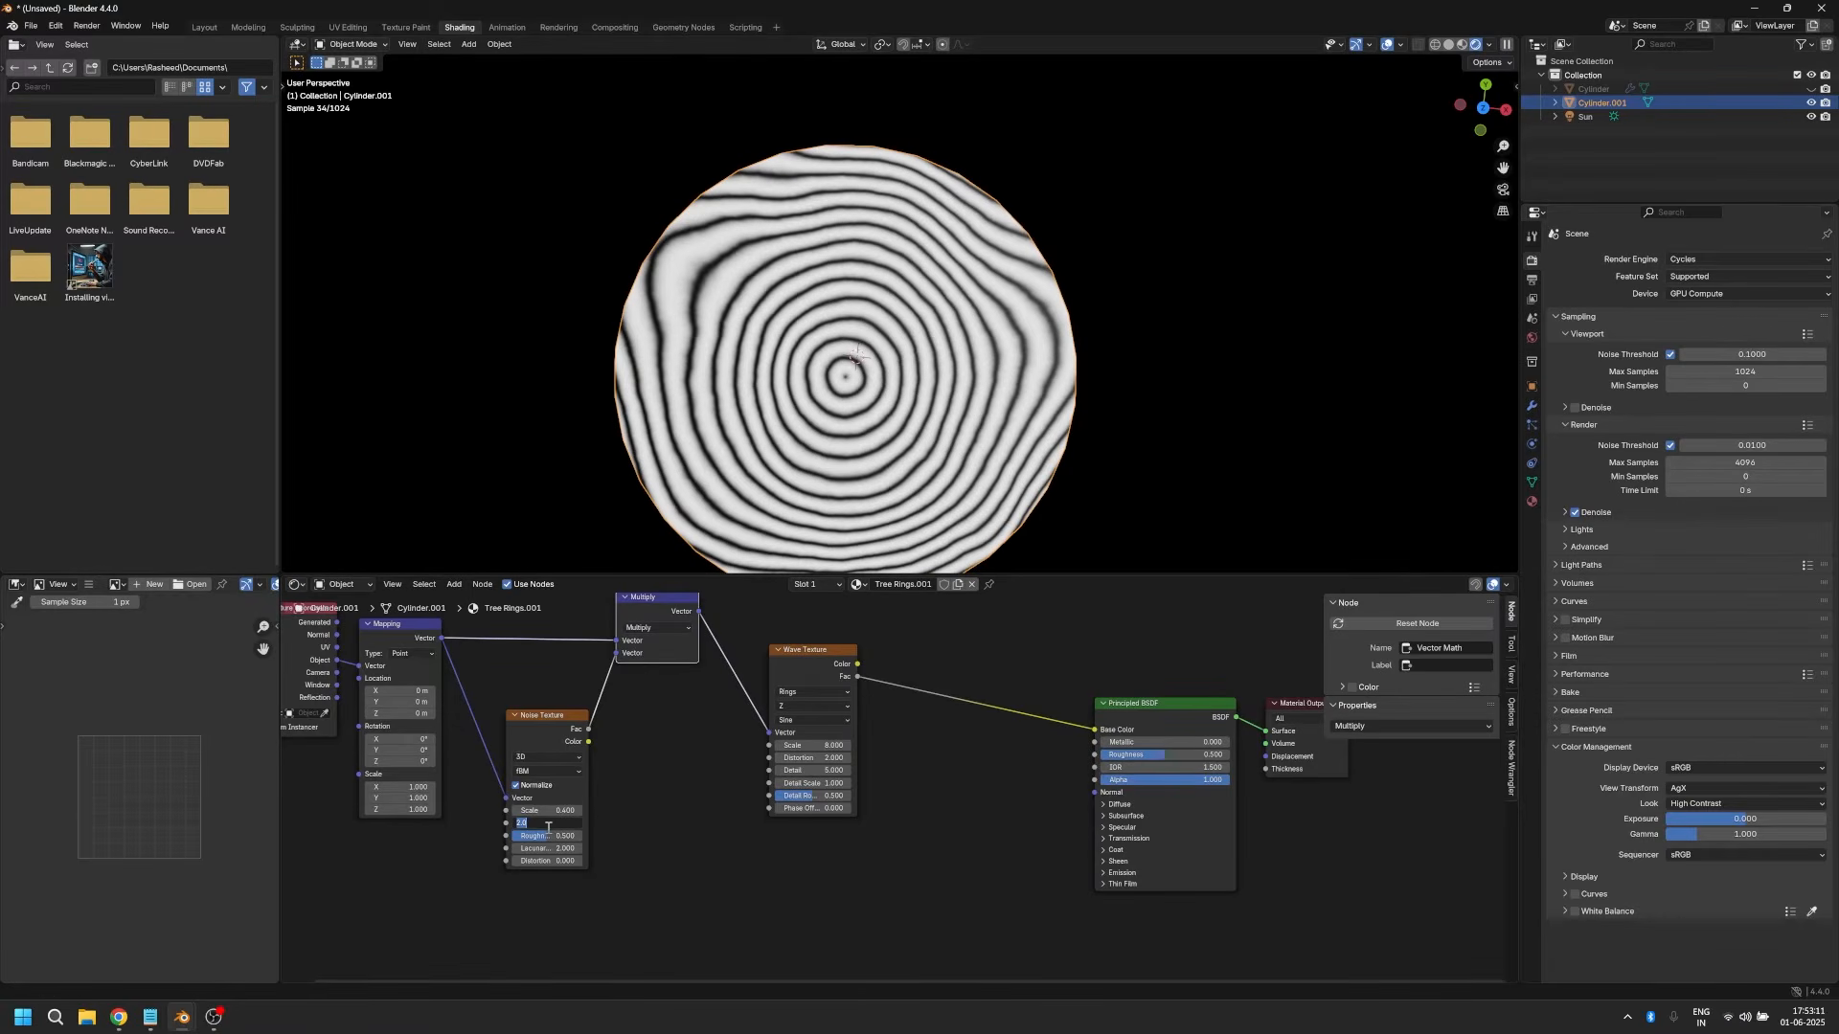
{"action": "type", "text": "10"}
{"action": "key", "text": "Return"}
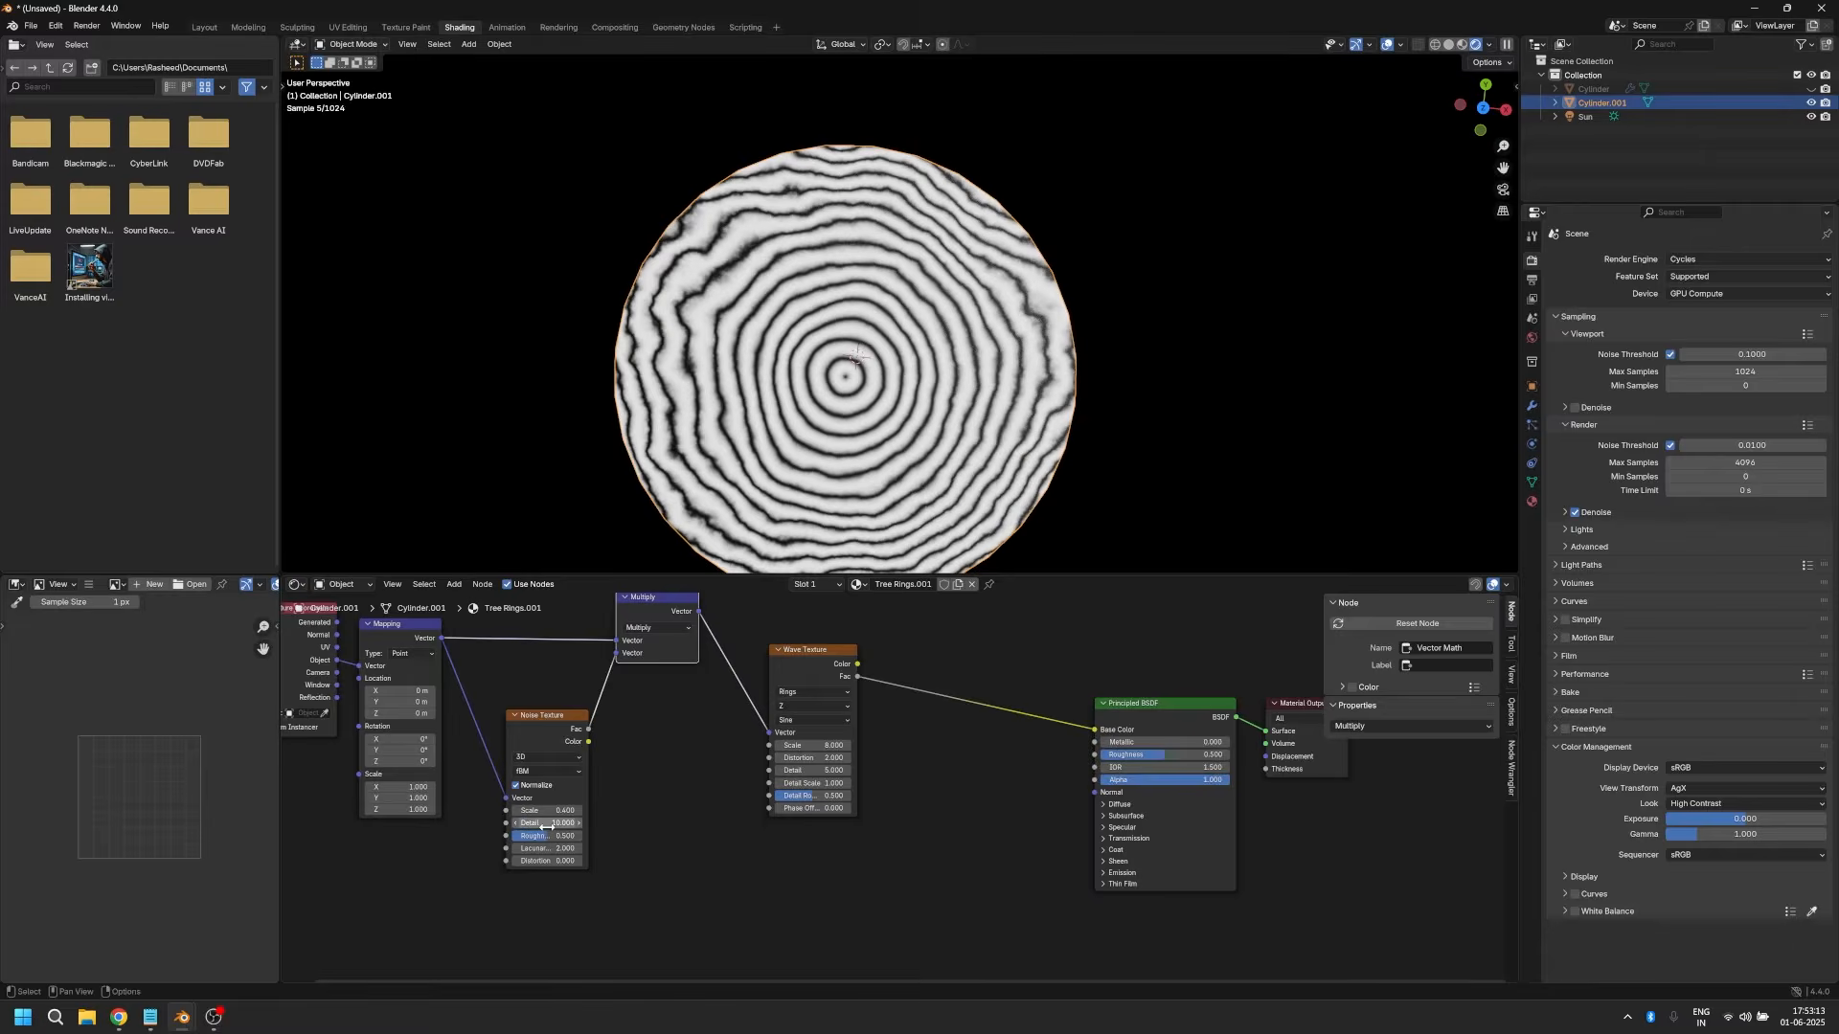
Step: Try a Roughness of 0.3 on the Noise Texture
{"action": "left_click", "coordinate": [546, 836]}
{"action": "type", "text": "0.3"}
{"action": "key", "text": "Return"}
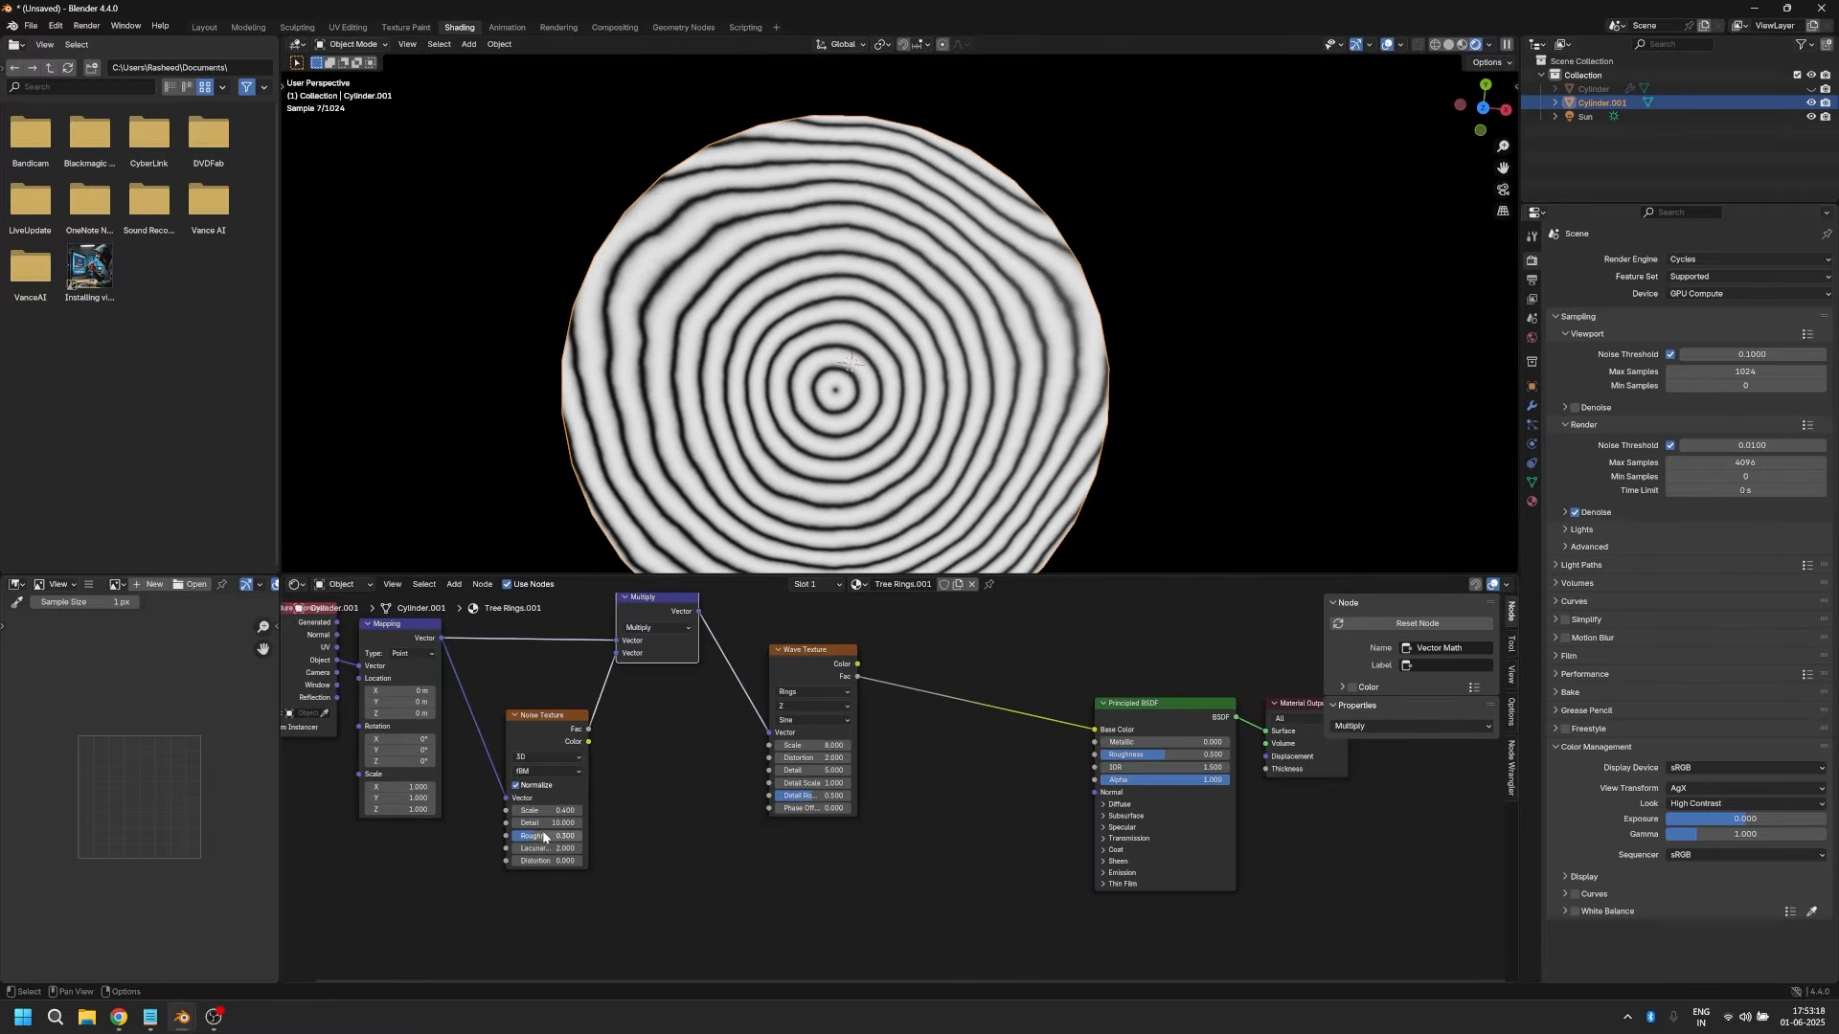
Step: Set the Noise Texture's Roughness to 0.4
{"action": "left_click", "coordinate": [539, 836]}
{"action": "type", "text": "0.4"}
{"action": "key", "text": "Return"}
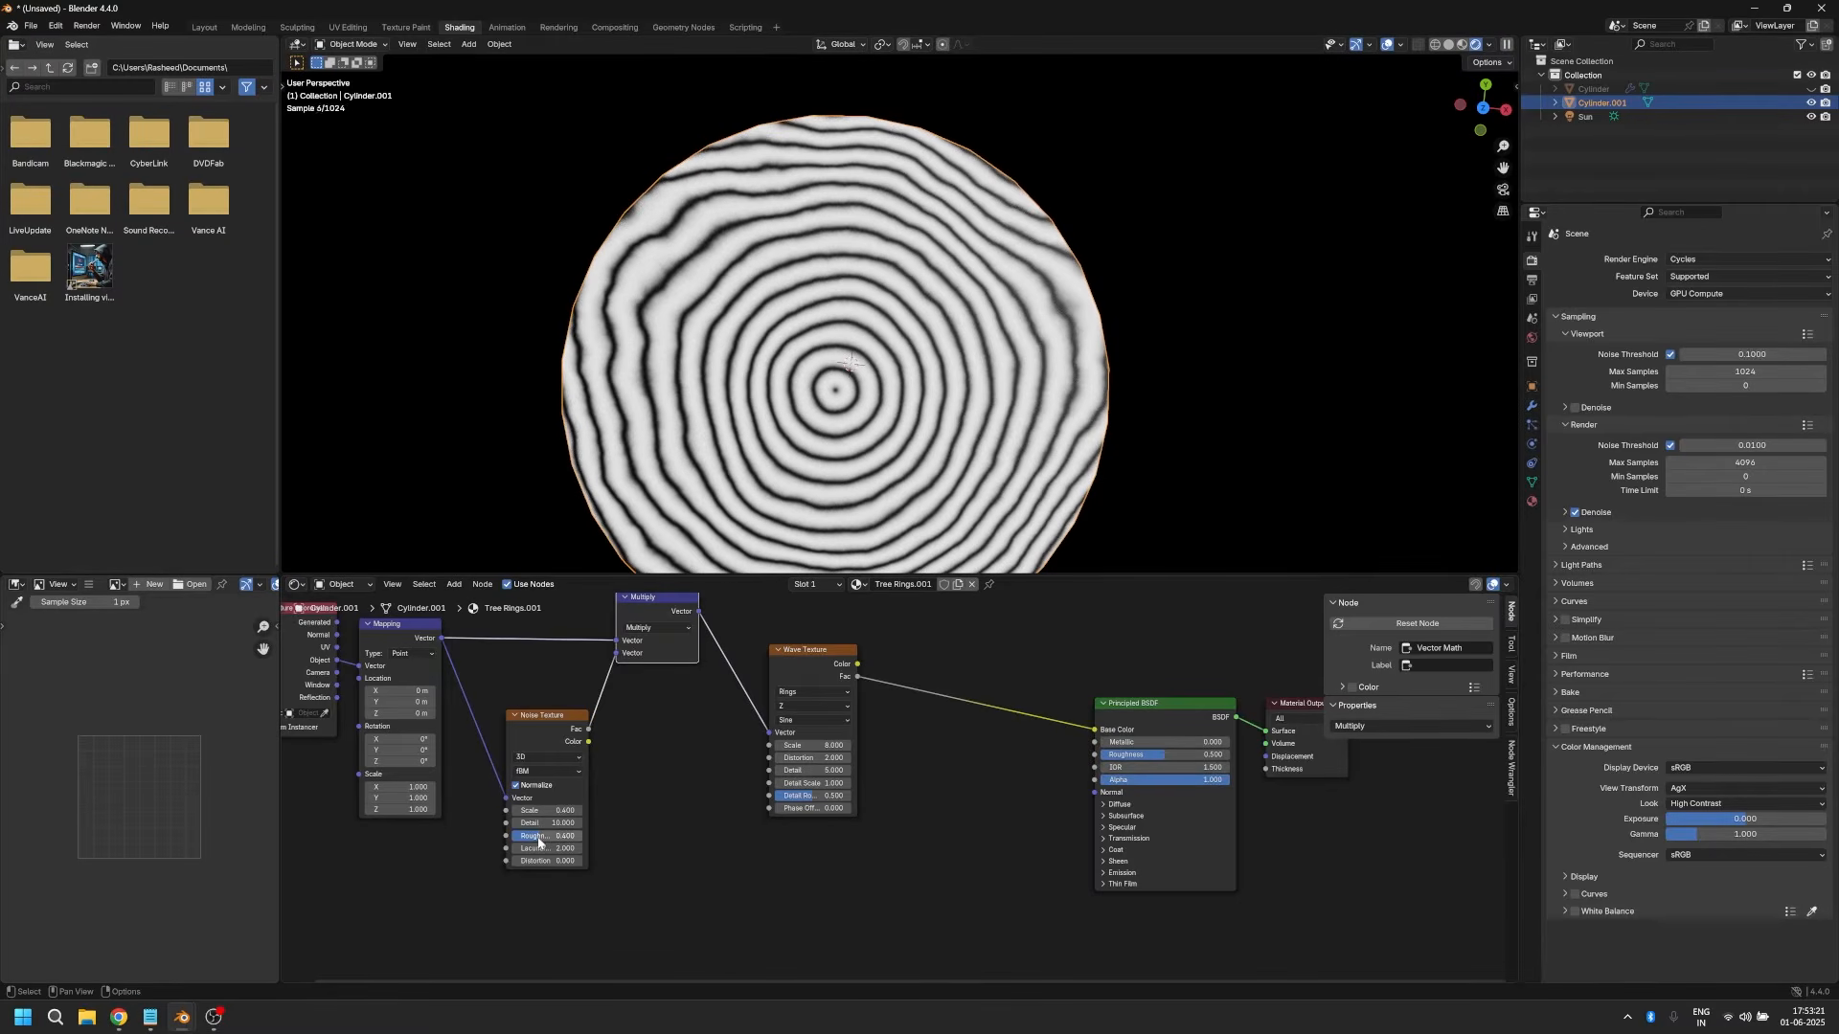
Step: Move the Wave Texture node closer to the Multiply node to leave room before the Principled BSDF
{"action": "scroll", "coordinate": [589, 841], "scroll_direction": "up", "scroll_amount": 1}
{"action": "scroll", "coordinate": [624, 826], "scroll_direction": "down", "scroll_amount": 4}
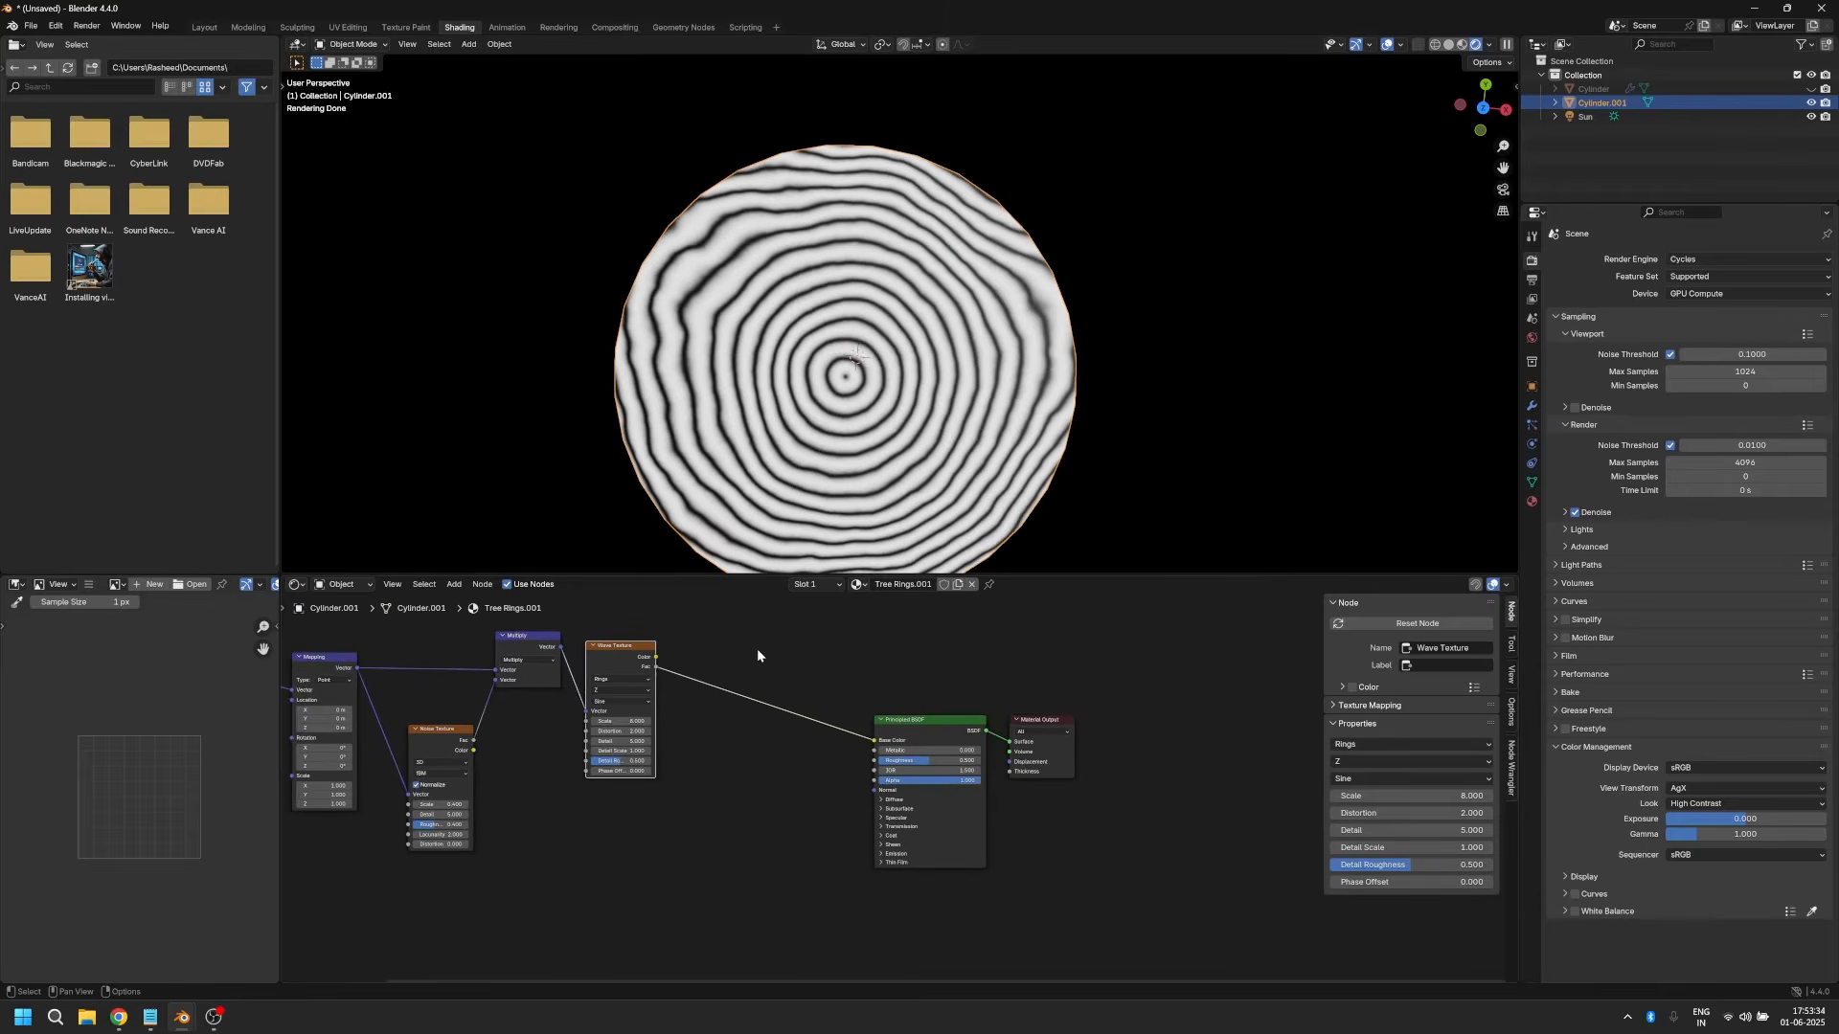
{"action": "middle_click_drag", "start_coordinate": [758, 638], "coordinate": [752, 652]}
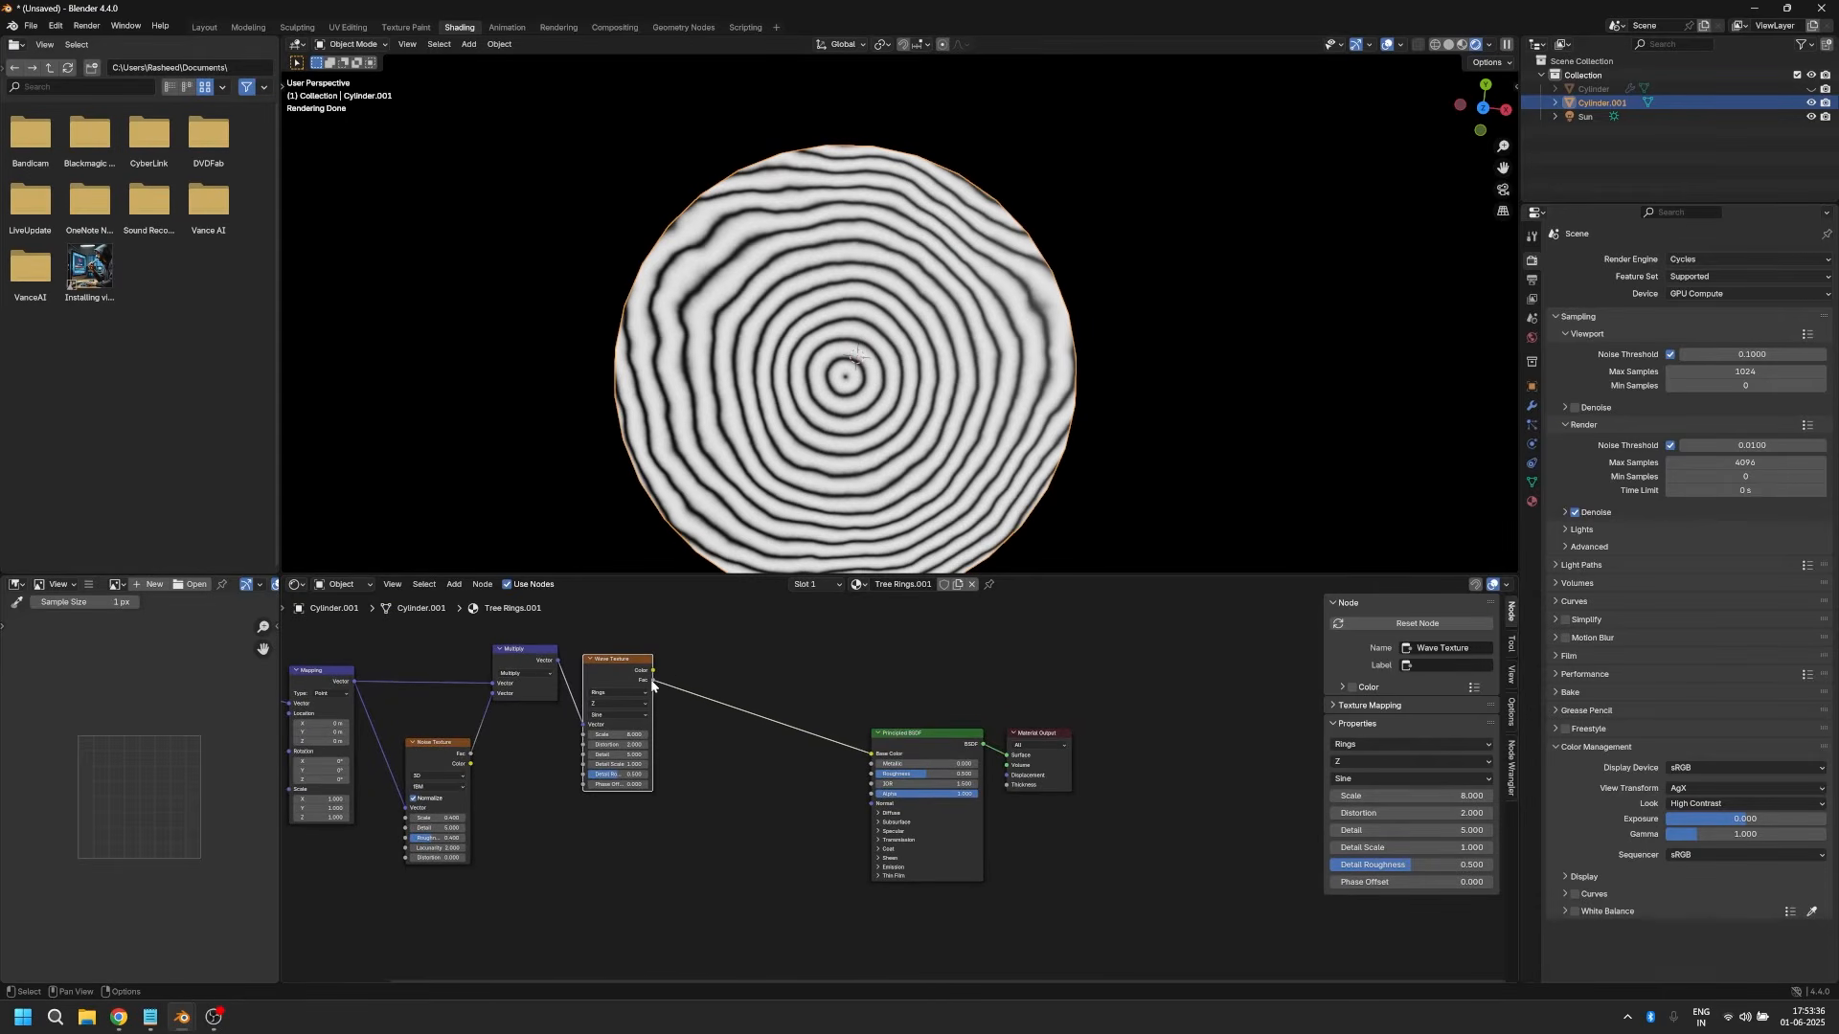
Step: Add a Color Ramp node between the Wave Texture's Fac output and the Principled BSDF's Base Color
{"action": "key", "text": "shift+a"}
{"action": "type", "text": "color"}
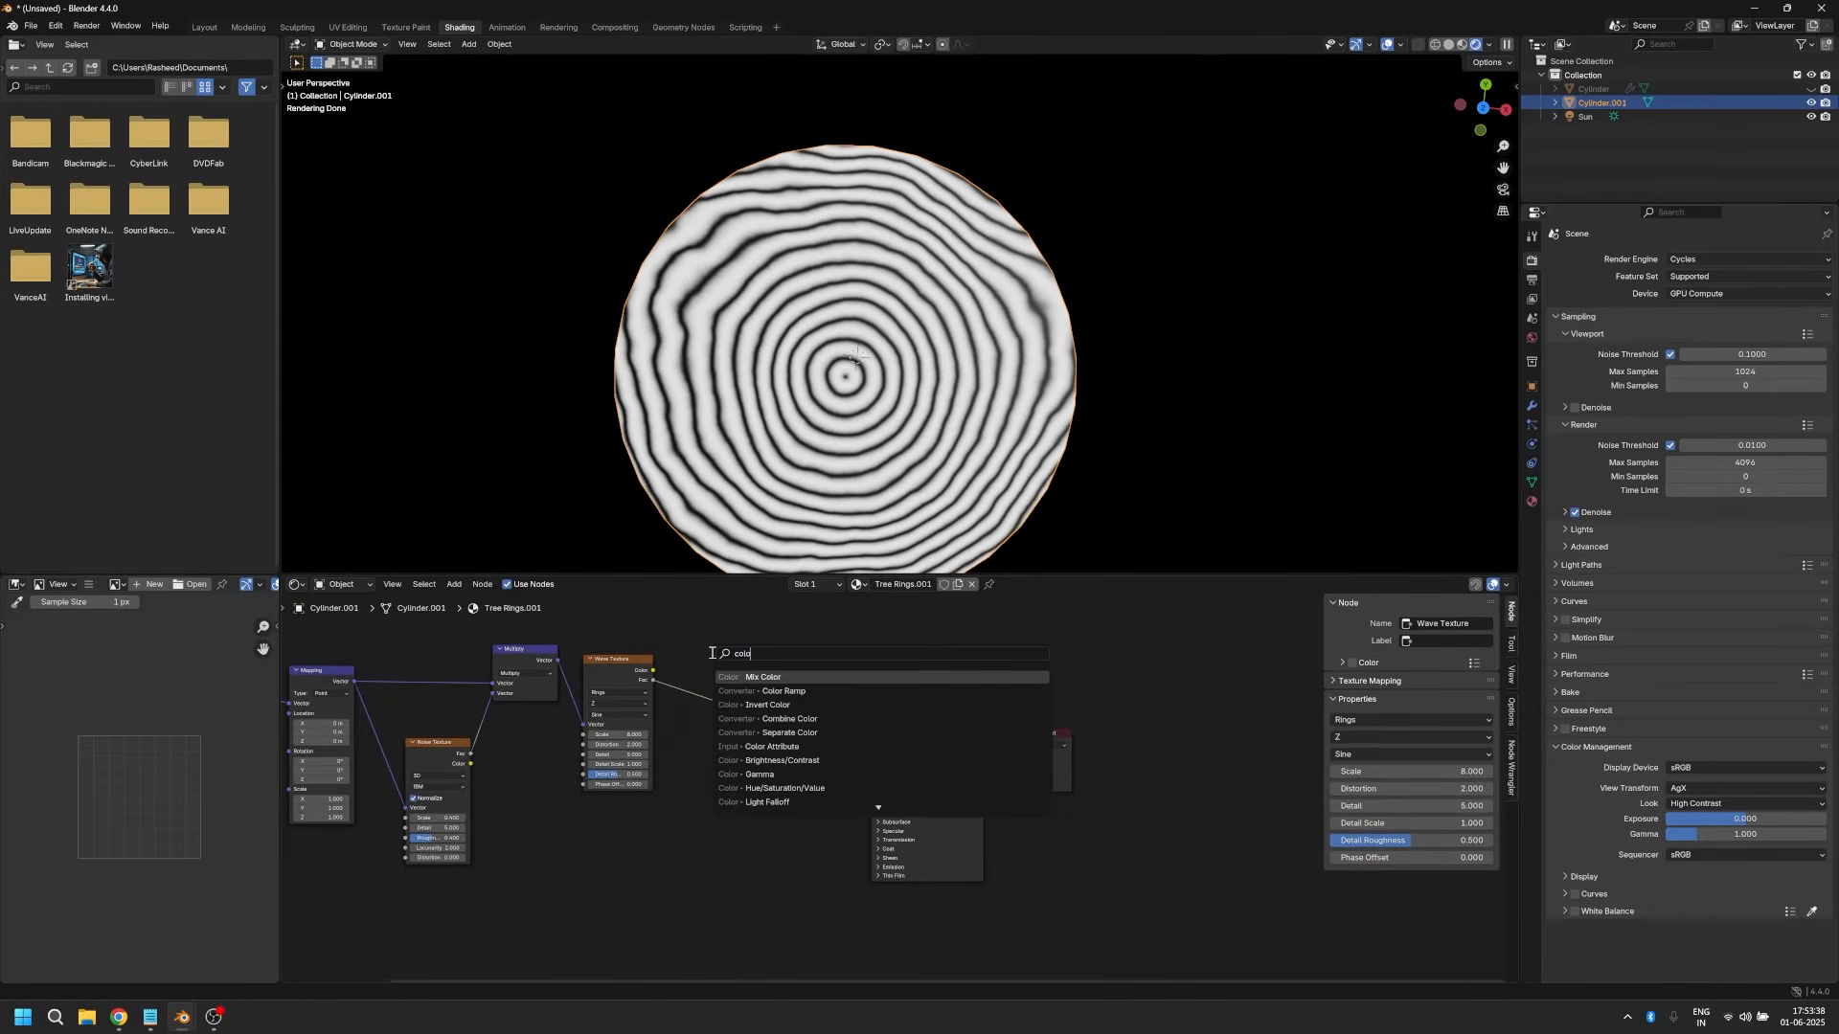
{"action": "key", "text": "Down"}
{"action": "key", "text": "Return"}
{"action": "left_click", "coordinate": [711, 652]}
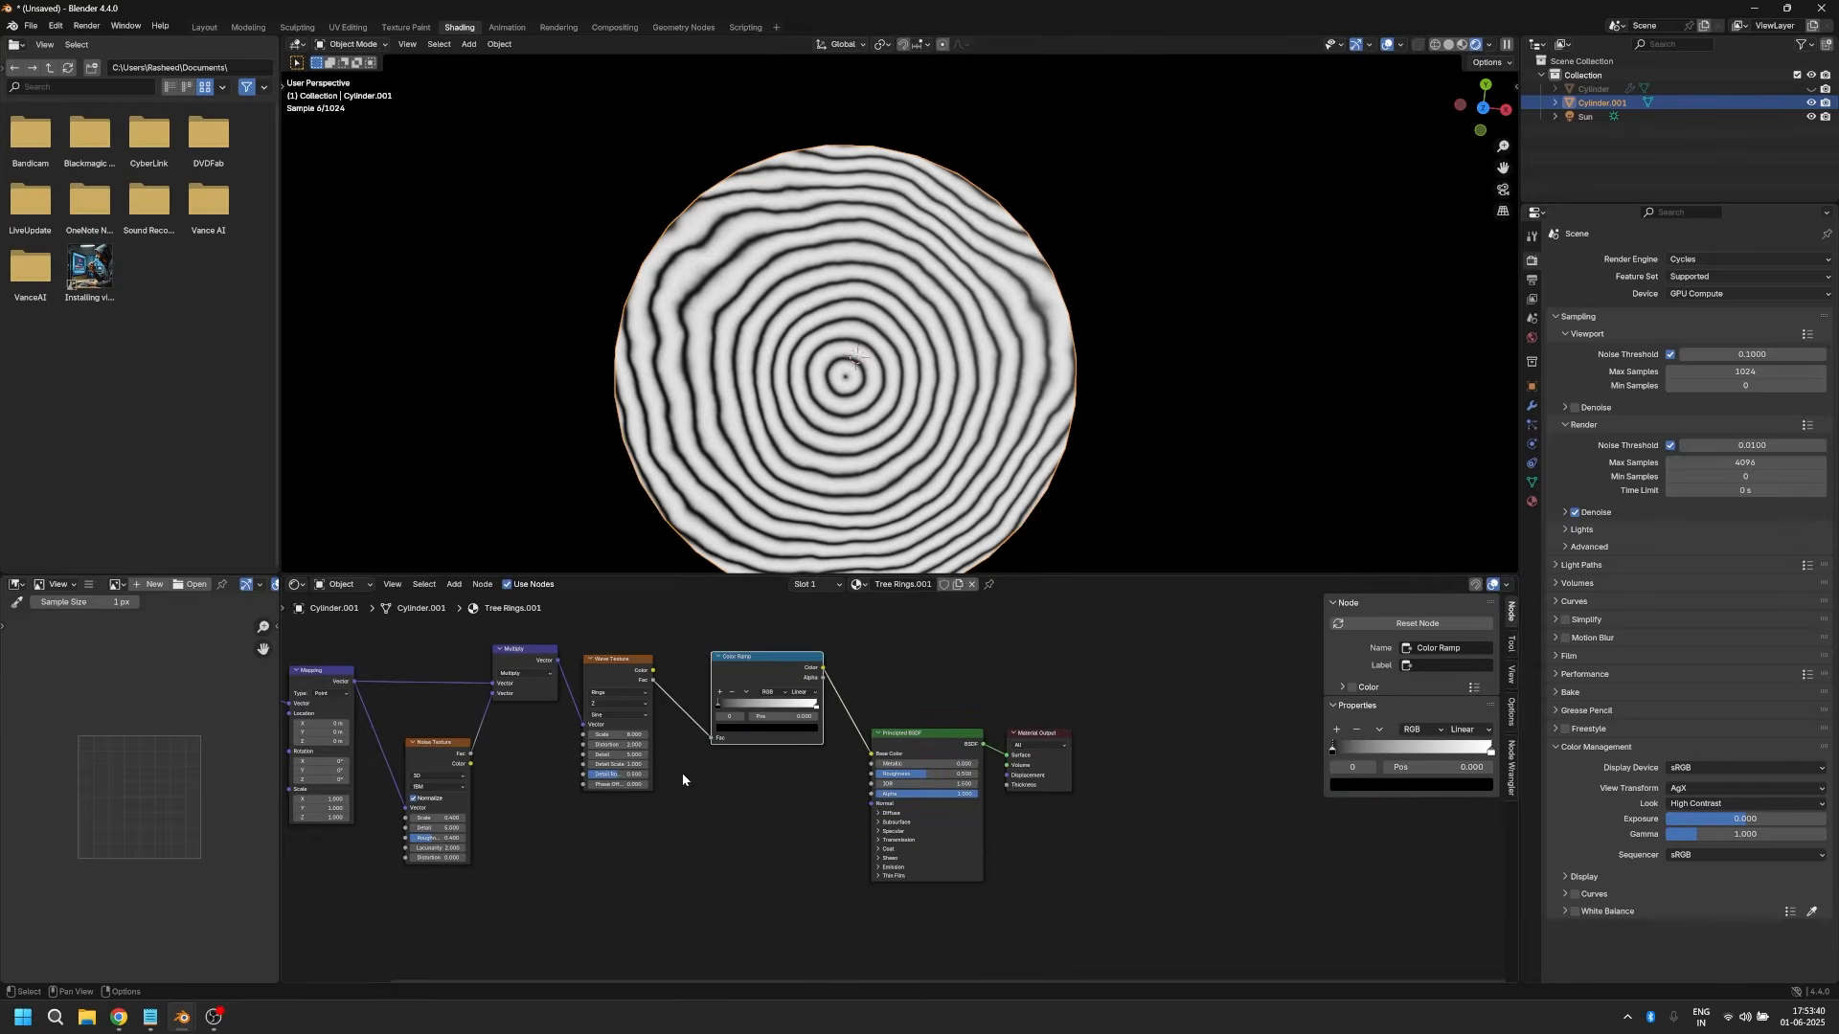
Step: Set the Color Ramp's interpolation to B-Spline and move the node closer to the Wave Texture
{"action": "scroll", "coordinate": [814, 671], "scroll_direction": "up", "scroll_amount": 2}
{"action": "left_click", "coordinate": [801, 703]}
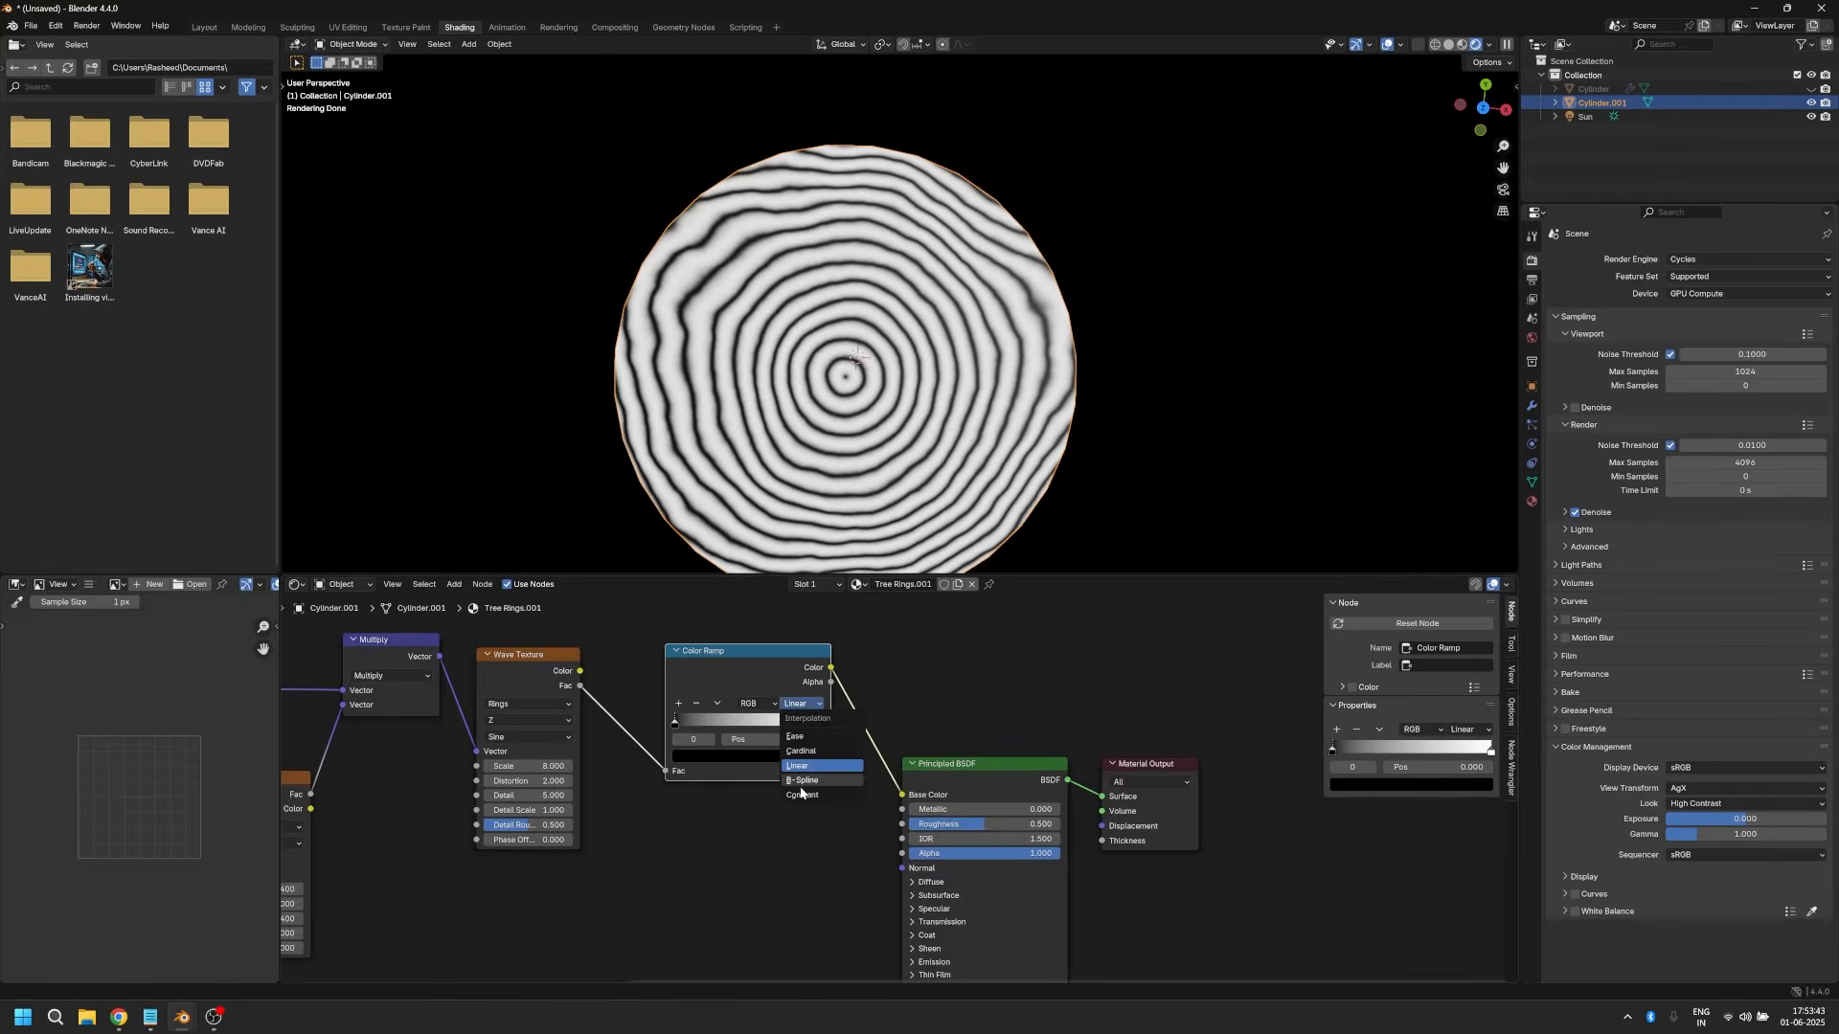
{"action": "left_click", "coordinate": [801, 781]}
{"action": "left_click_drag", "start_coordinate": [738, 665], "coordinate": [688, 681]}
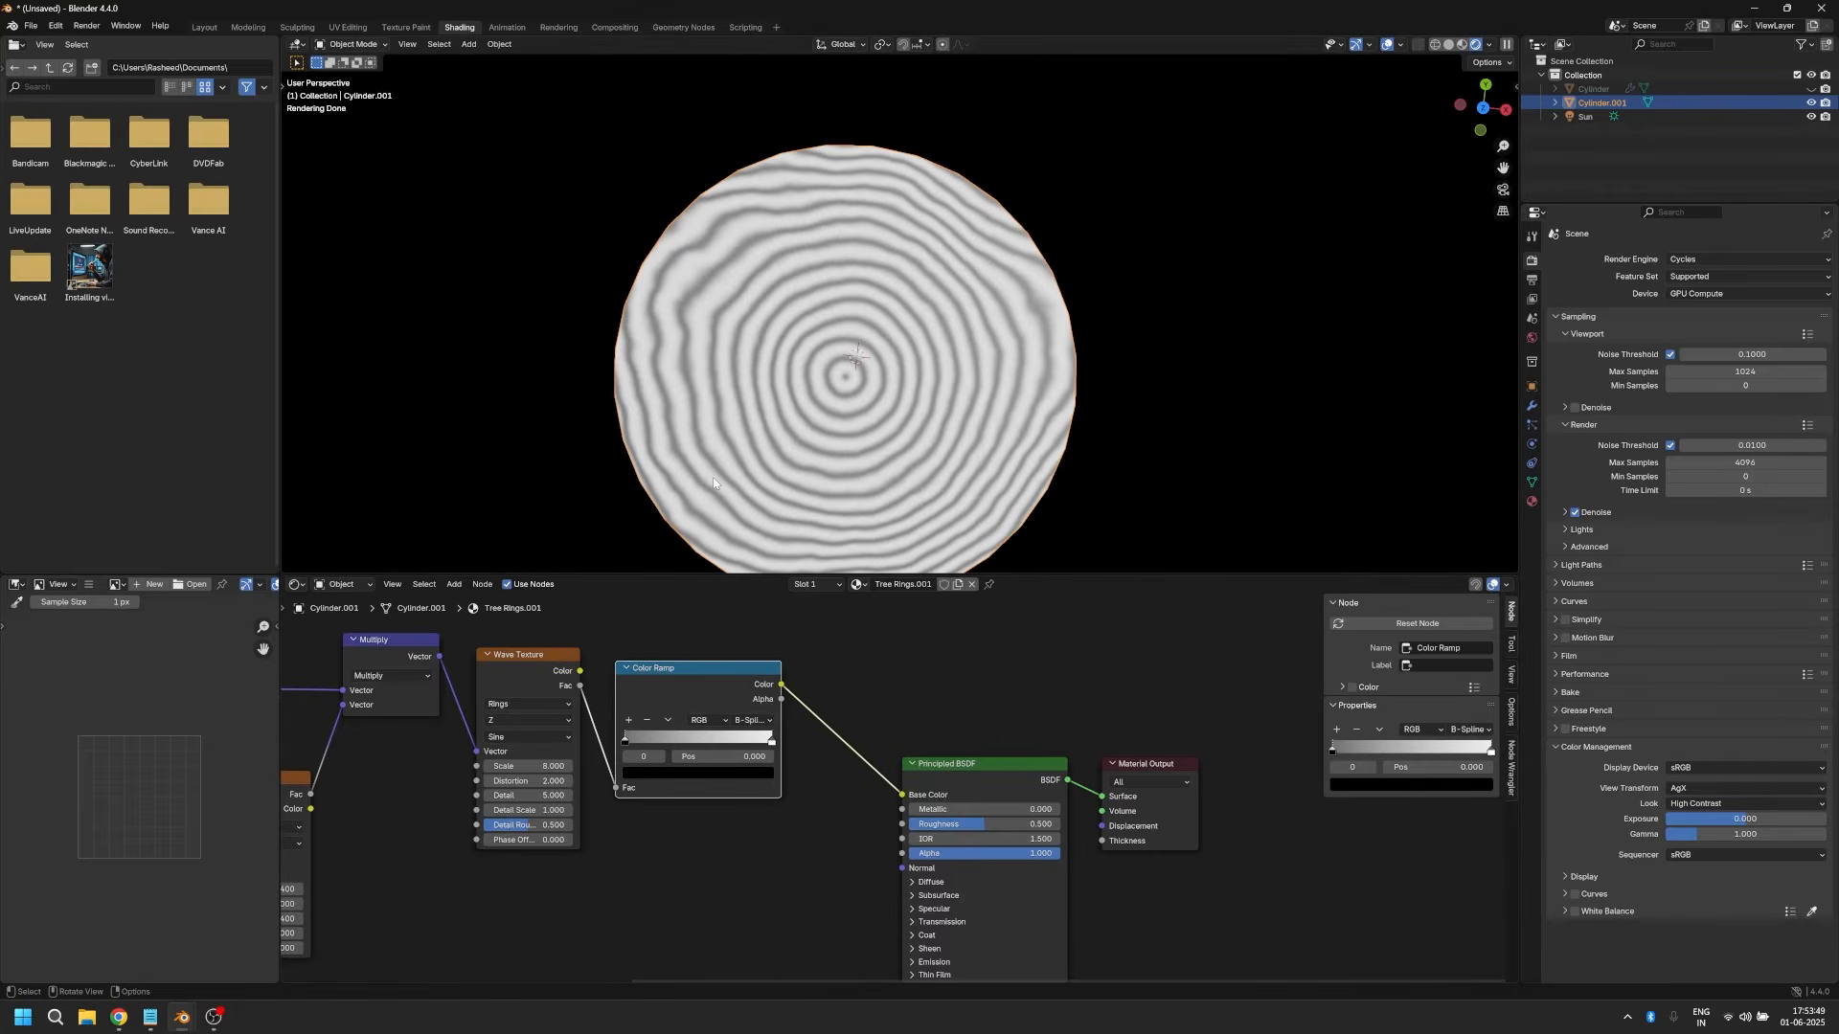
Step: Add a stop to the Color Ramp and set its position to 0.02
{"action": "scroll", "coordinate": [899, 931], "scroll_direction": "up", "scroll_amount": 3}
{"action": "middle_click_drag", "start_coordinate": [739, 912], "coordinate": [827, 923]}
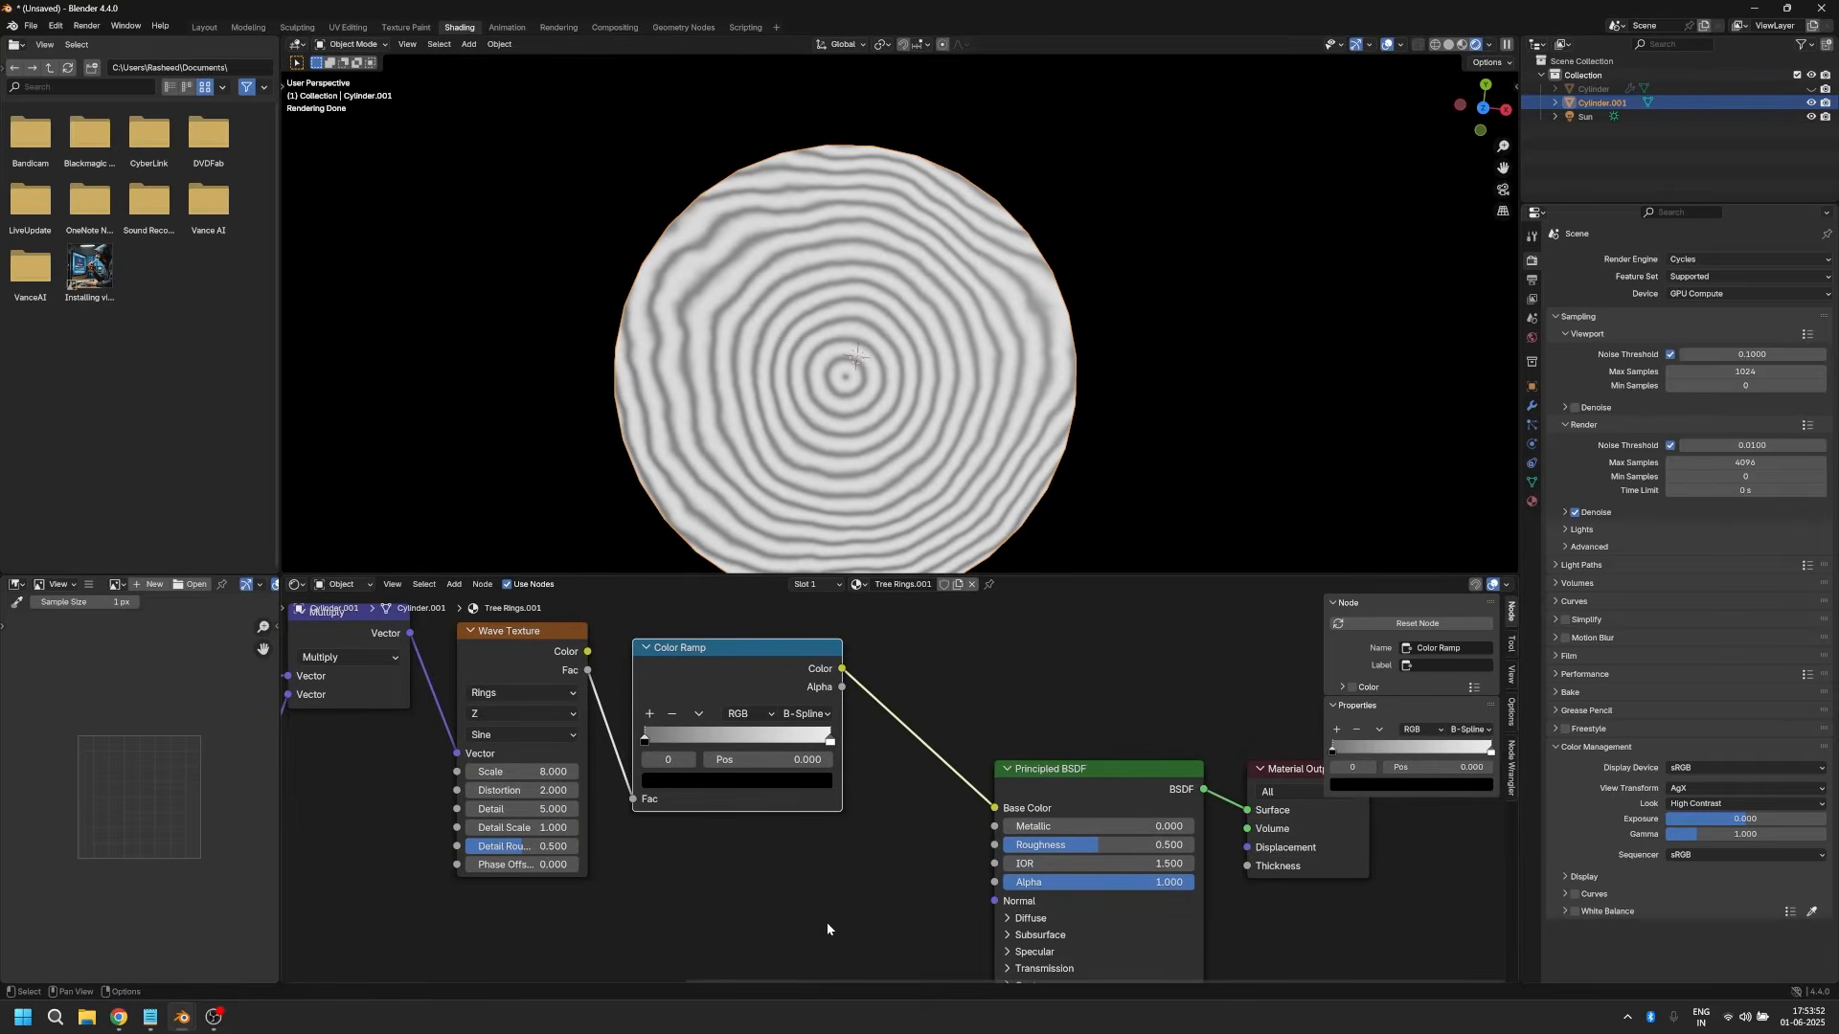
{"action": "scroll", "coordinate": [826, 925], "scroll_direction": "up", "scroll_amount": 1}
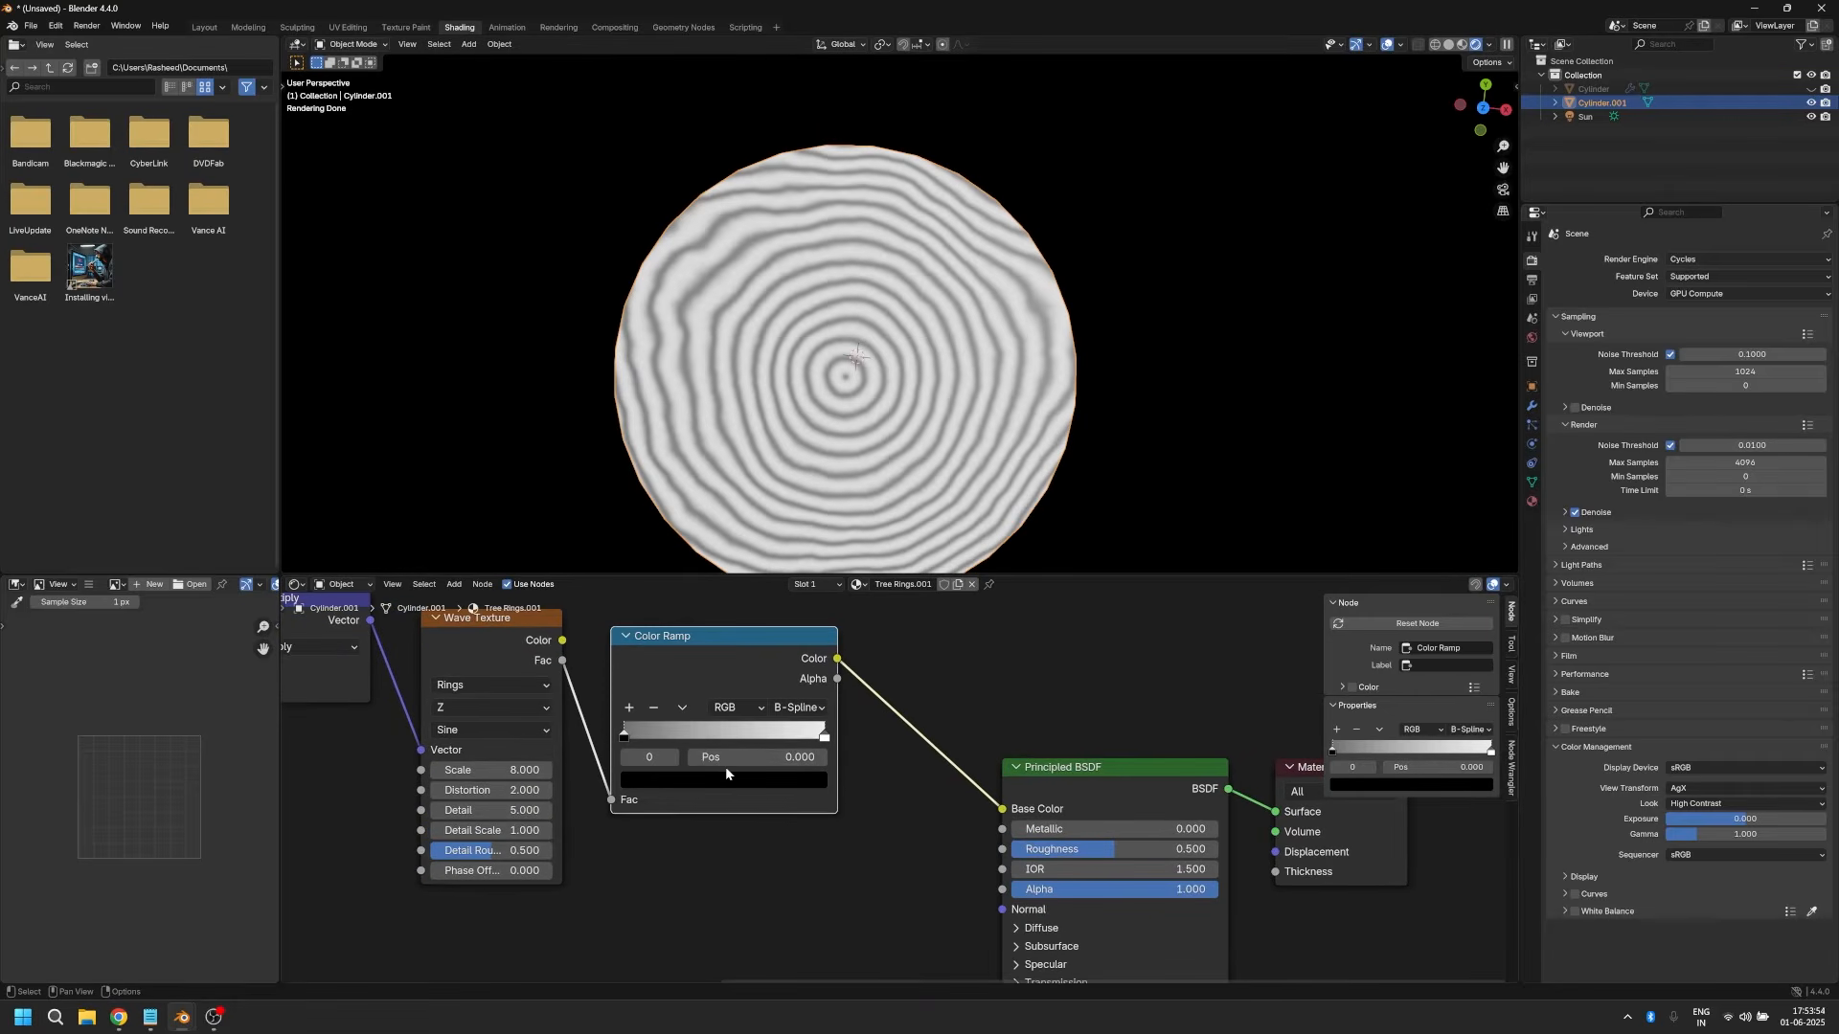
{"action": "left_click", "coordinate": [623, 736]}
{"action": "left_click", "coordinate": [628, 707]}
{"action": "left_click", "coordinate": [773, 760]}
{"action": "type", "text": "0.0"}
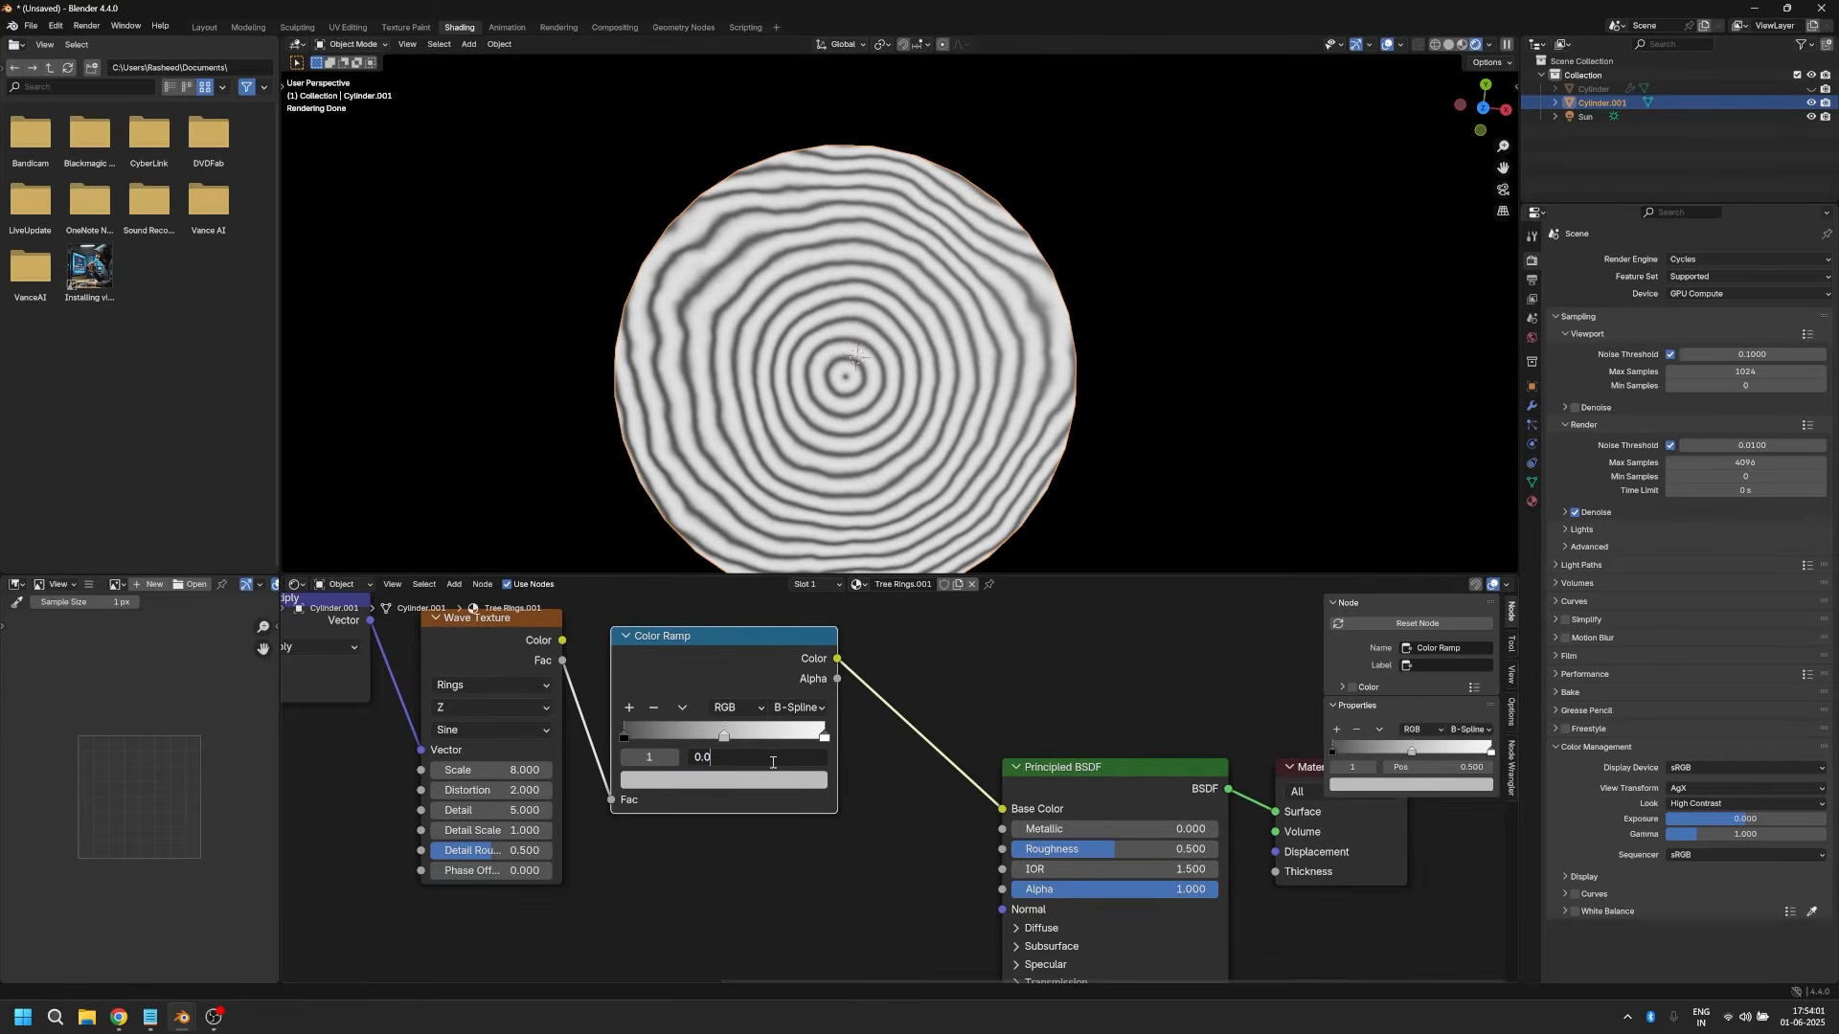
{"action": "type", "text": "2"}
{"action": "key", "text": "Return"}
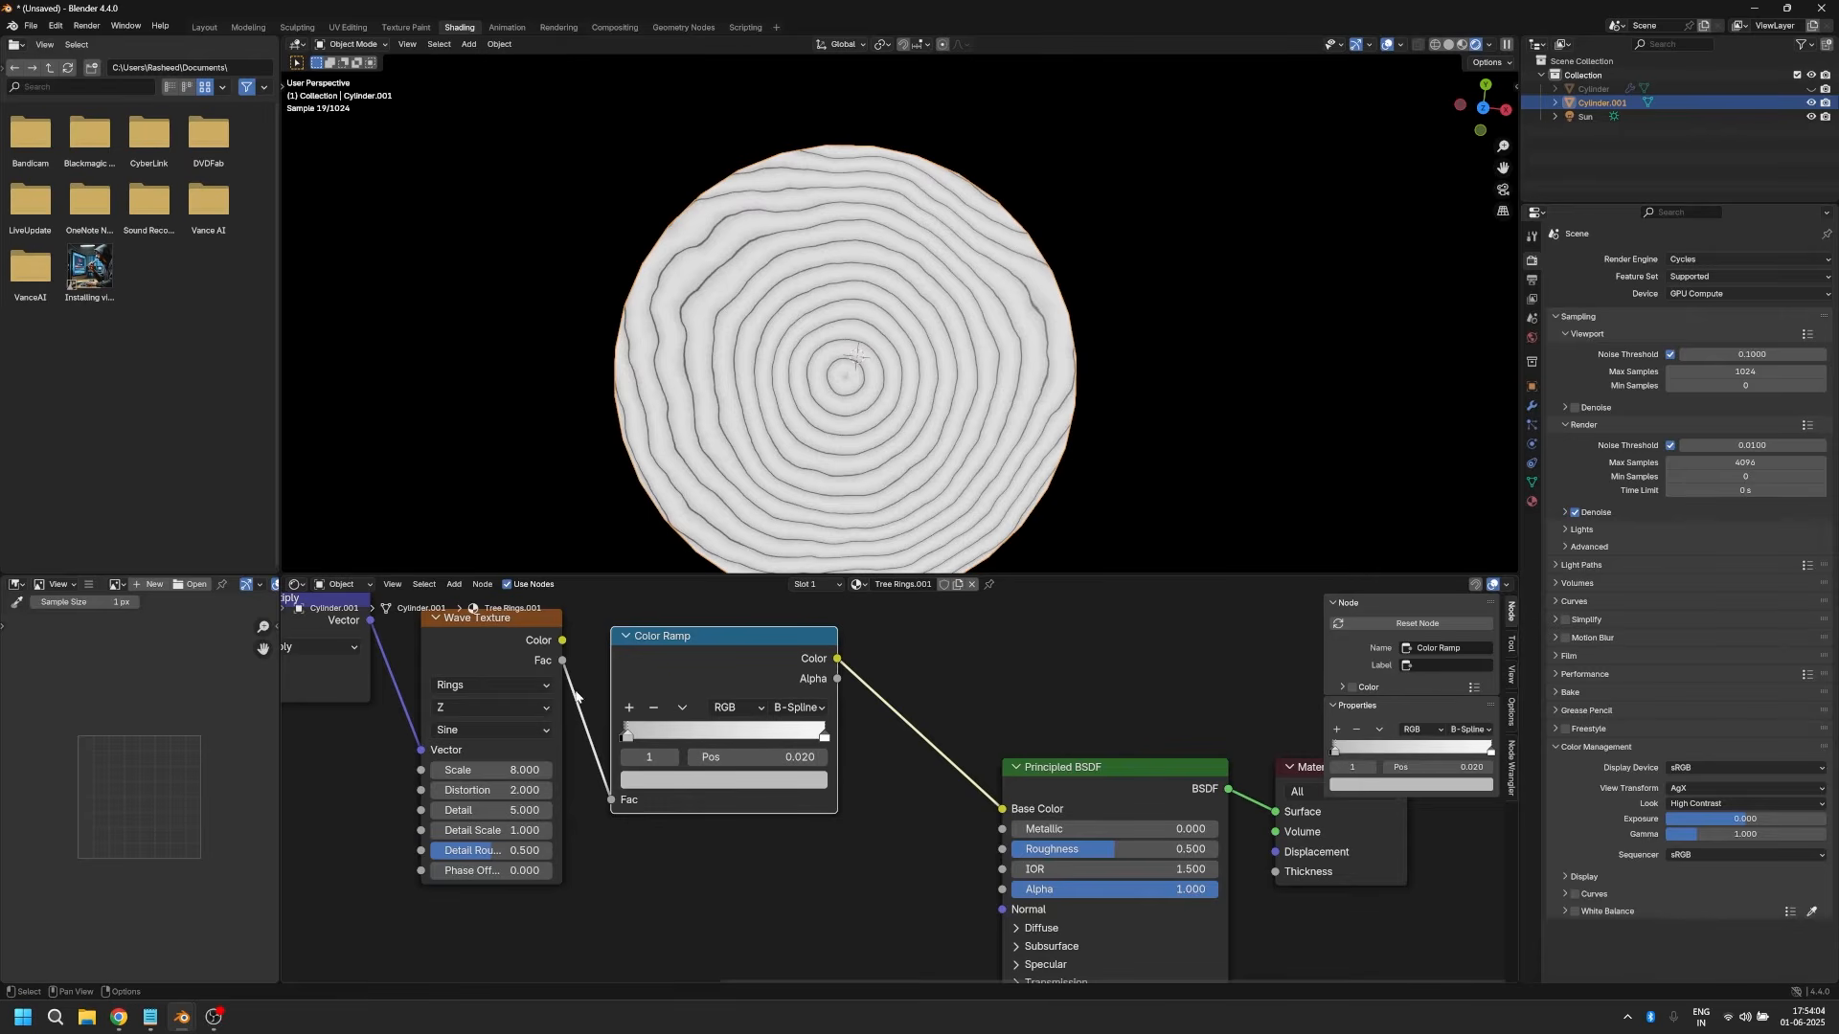
Step: Add two further stops to the Color Ramp at positions 0.11 and 0.7
{"action": "left_click", "coordinate": [628, 709]}
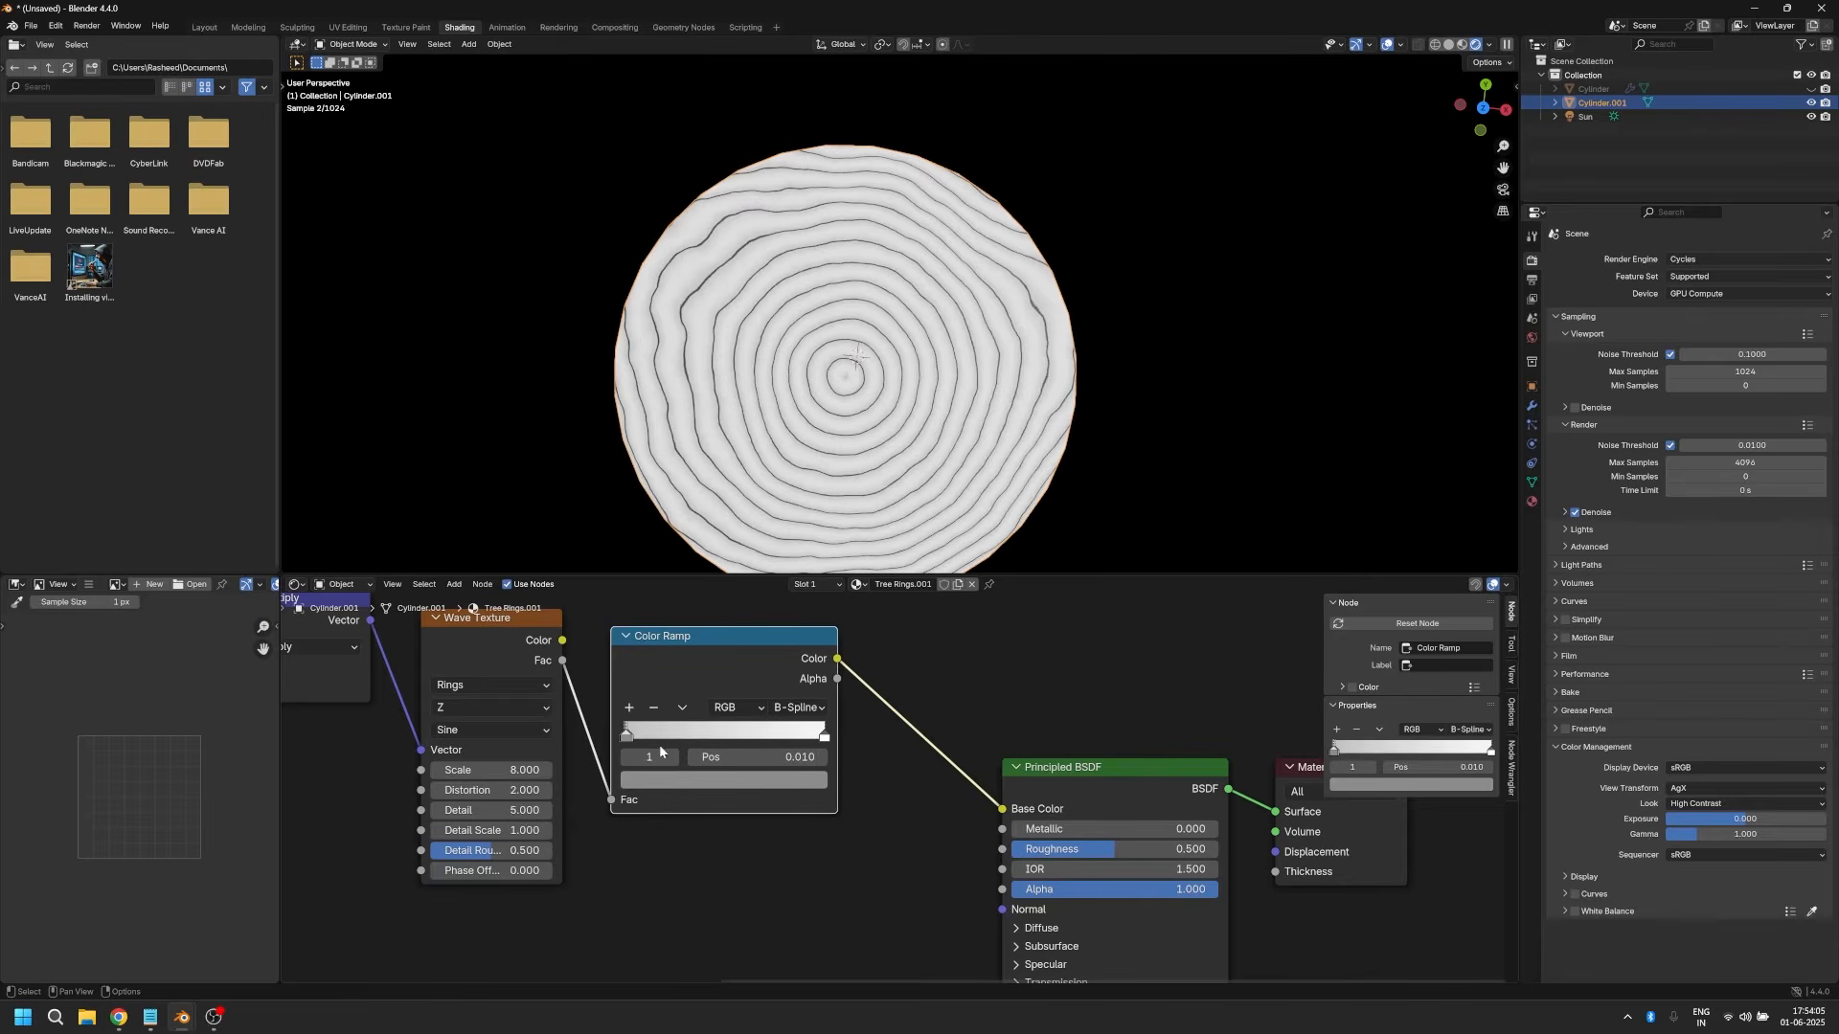
{"action": "left_click", "coordinate": [760, 756]}
{"action": "type", "text": "0.11"}
{"action": "key", "text": "Return"}
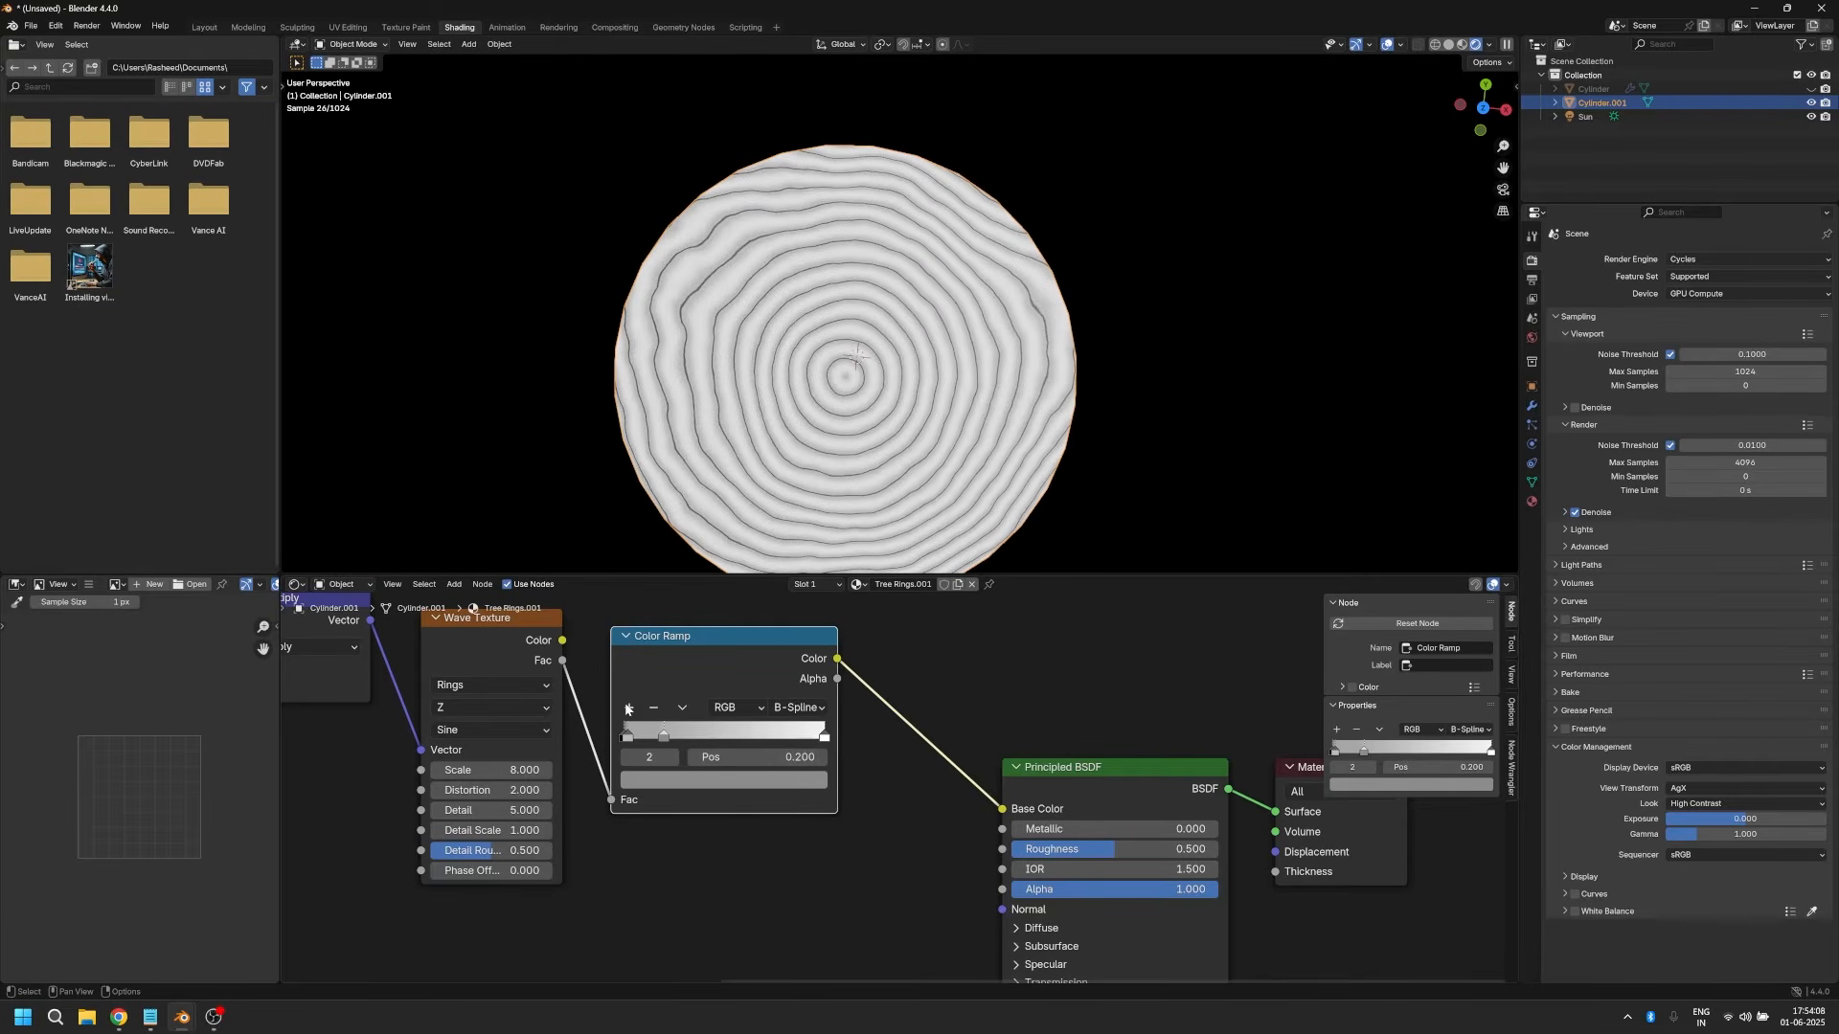
{"action": "left_click", "coordinate": [718, 756]}
{"action": "type", "text": "0.7"}
{"action": "key", "text": "Return"}
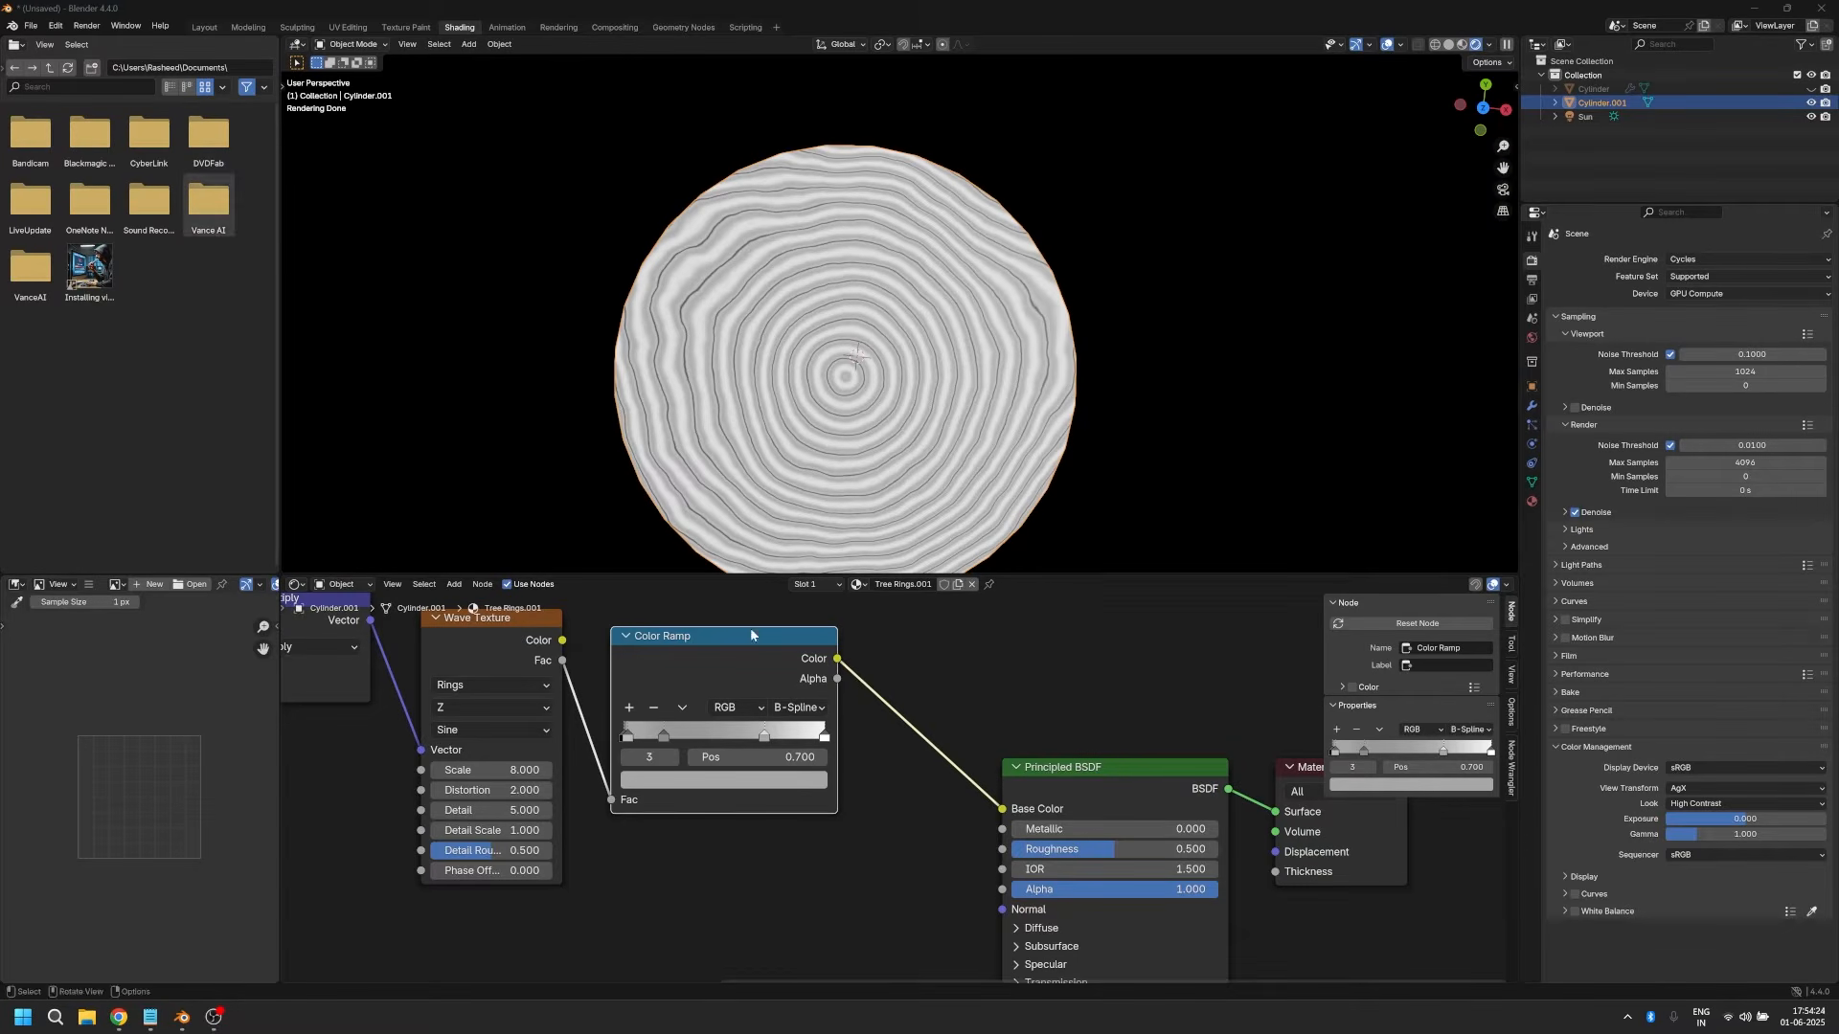
Step: Copy the coloured Color Ramp node from the finished Tree Rings material and return to Tree Rings.001
{"action": "left_click", "coordinate": [855, 584]}
{"action": "left_click", "coordinate": [910, 652]}
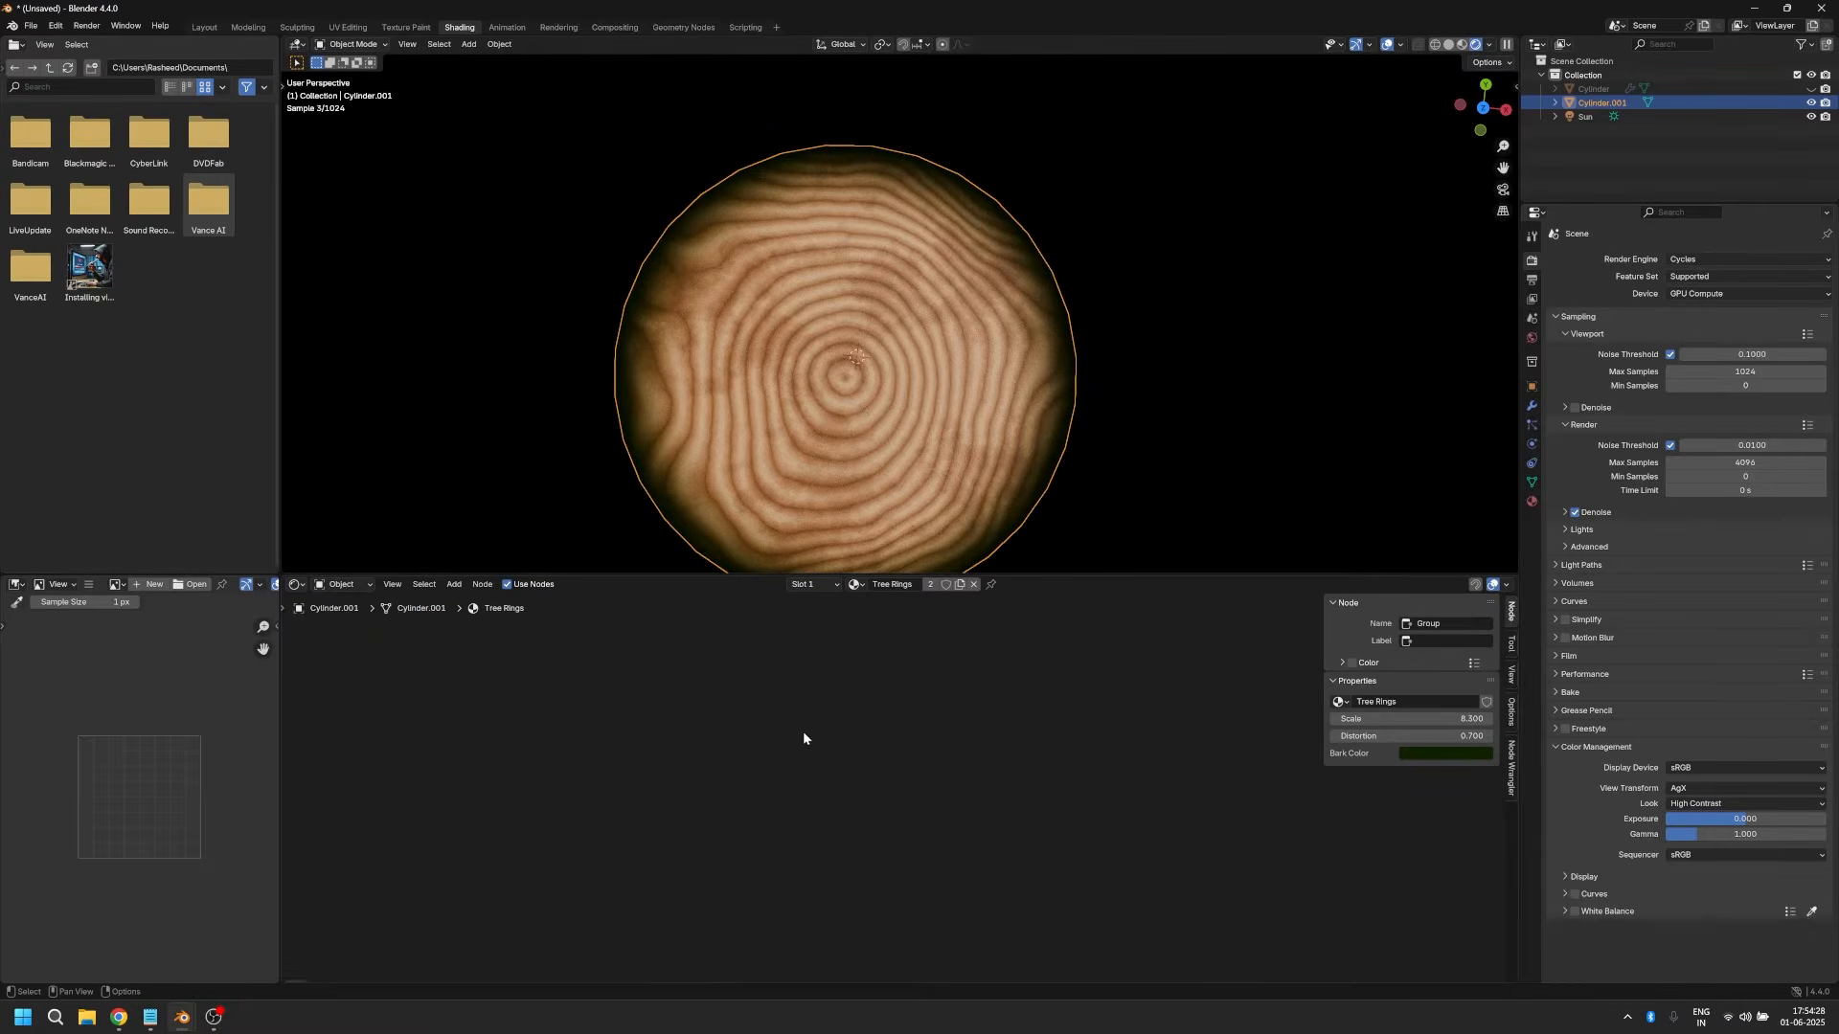
{"action": "key", "text": "Home"}
{"action": "scroll", "coordinate": [839, 806], "scroll_direction": "up", "scroll_amount": 2}
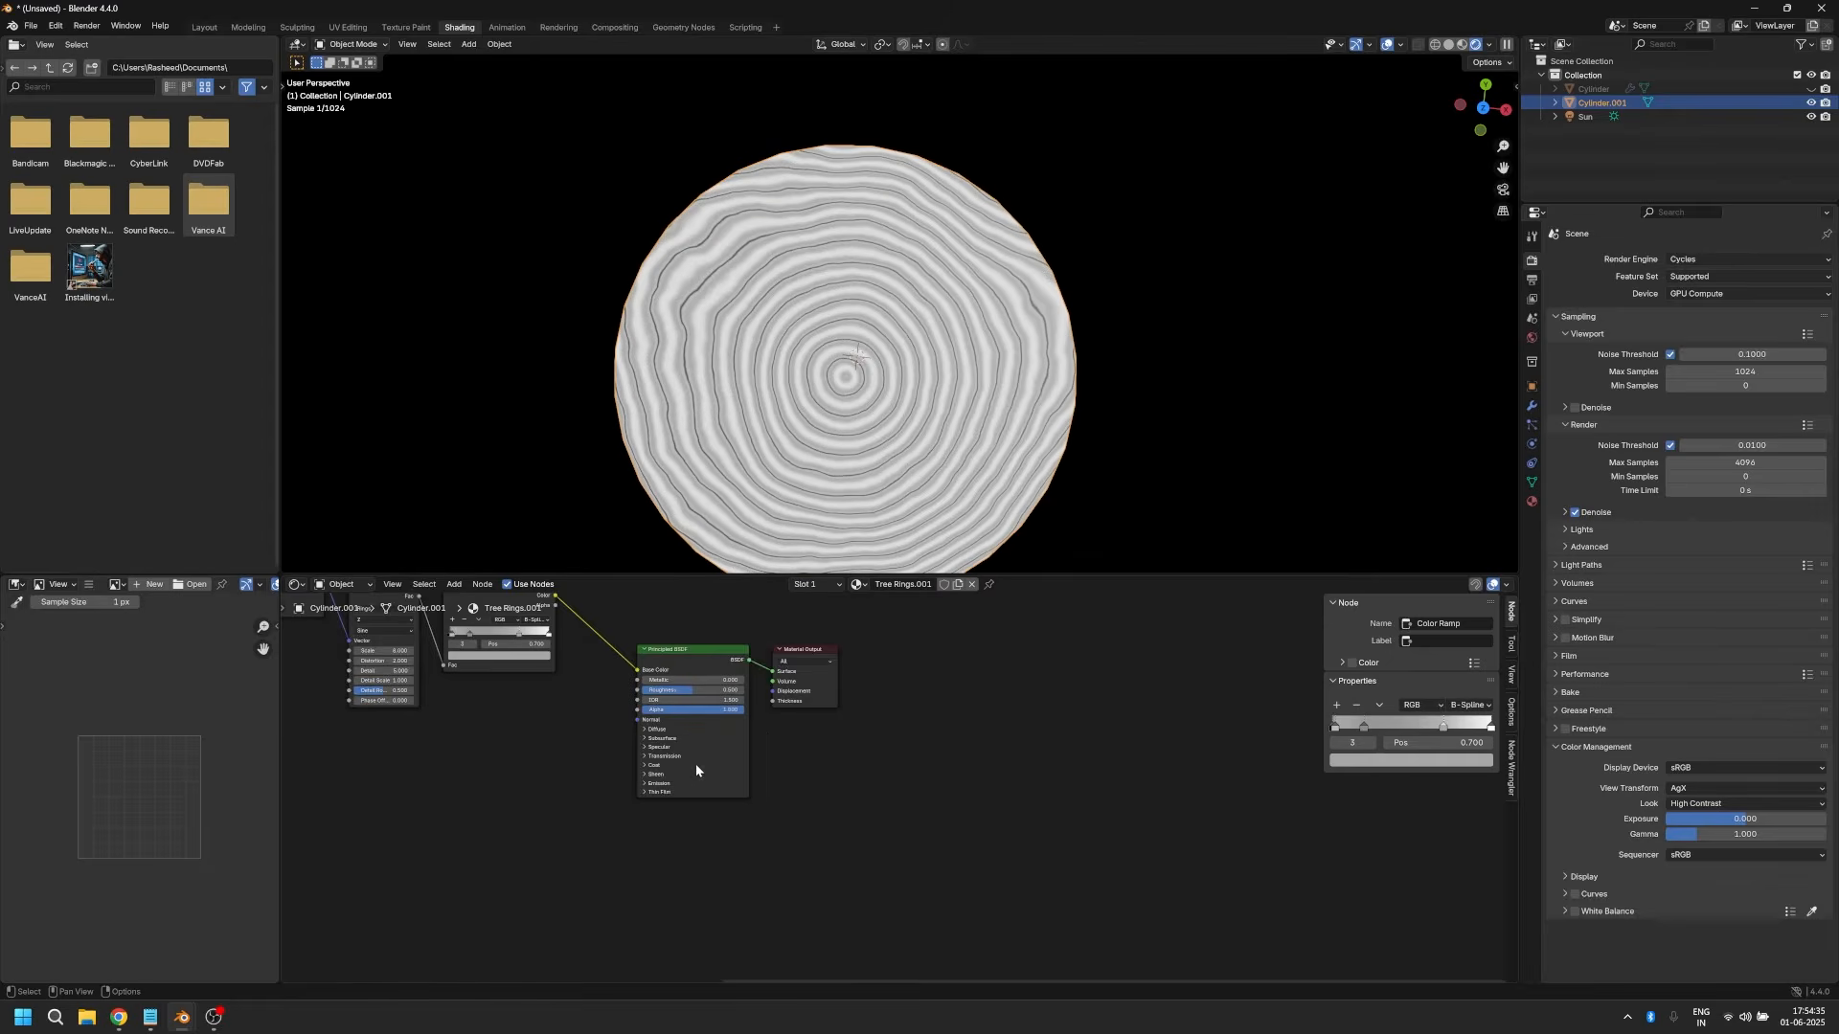
Step: Move the Principled BSDF and Material Output nodes farther from the Color Ramp to make room for more nodes
{"action": "scroll", "coordinate": [670, 785], "scroll_direction": "down", "scroll_amount": 3}
{"action": "left_click_drag", "start_coordinate": [730, 615], "coordinate": [854, 729]}
{"action": "left_click_drag", "start_coordinate": [855, 729], "coordinate": [856, 732]}
{"action": "left_click_drag", "start_coordinate": [824, 679], "coordinate": [918, 677]}
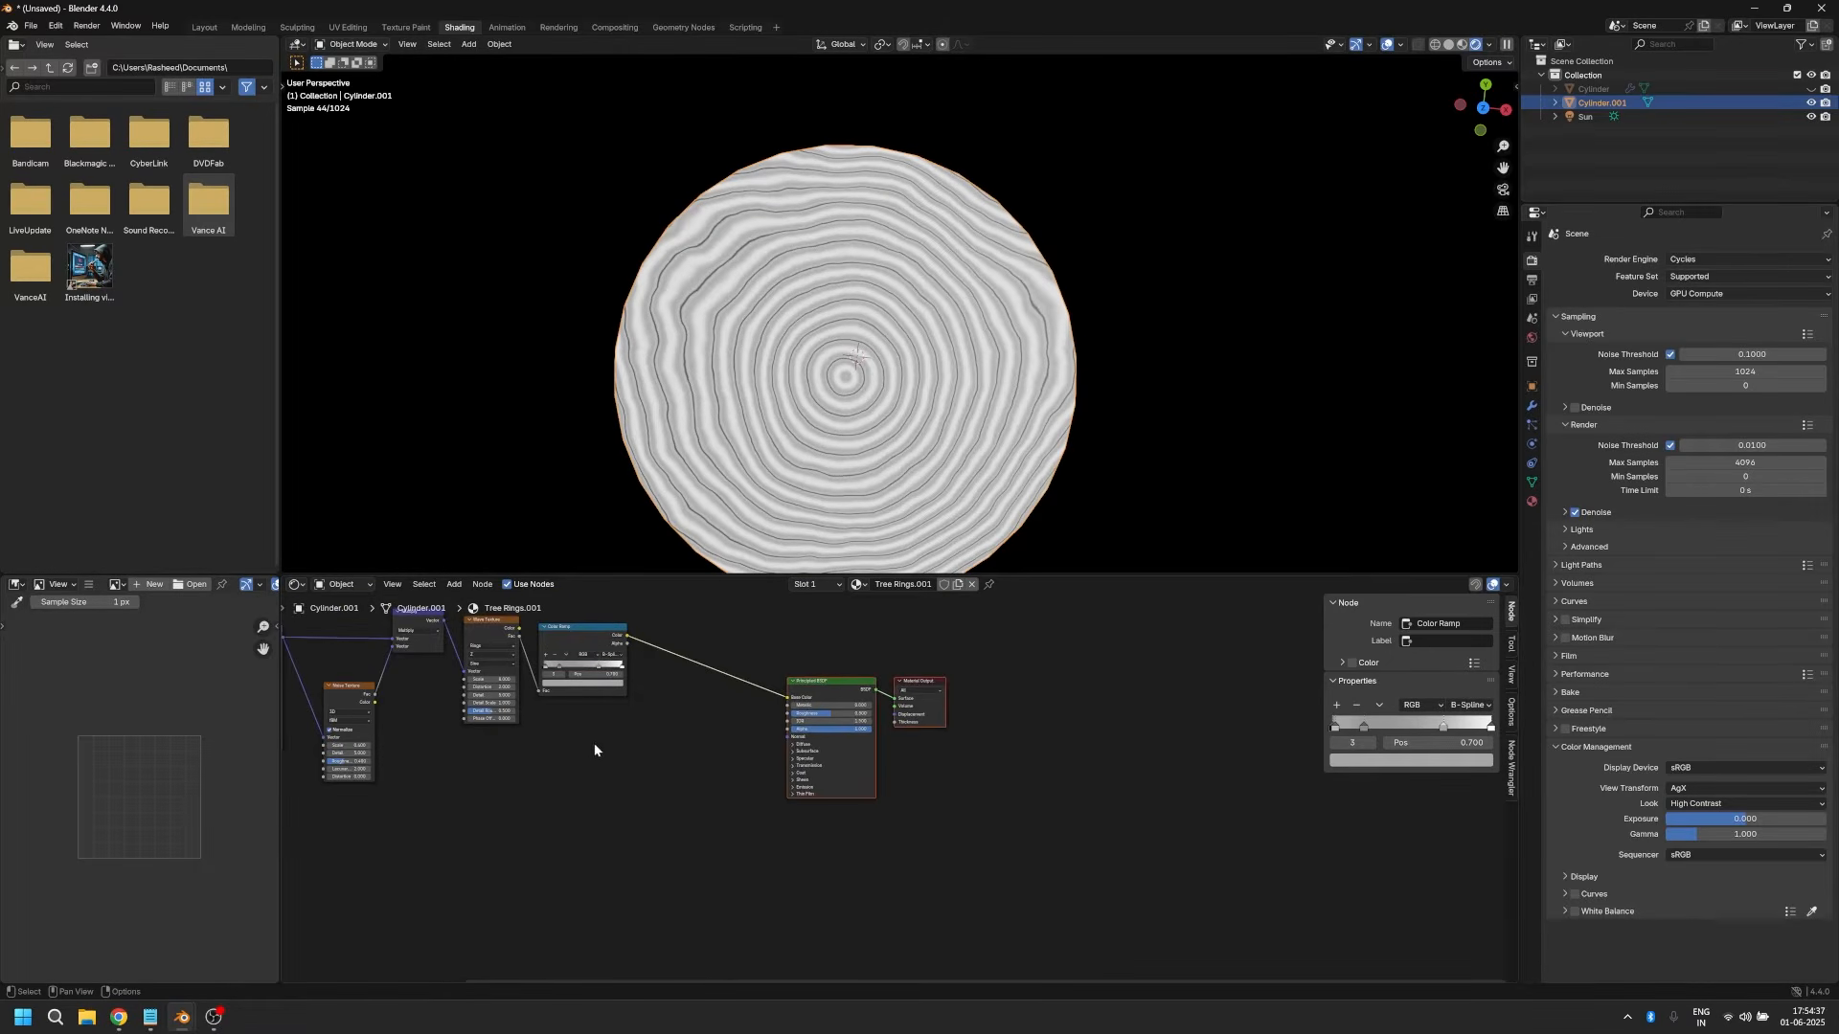
Step: Paste the copied wood-coloured Color Ramp node and place it below the greyscale Color Ramp
{"action": "left_click", "coordinate": [577, 726]}
{"action": "key", "text": "ctrl+v"}
{"action": "scroll", "coordinate": [613, 720], "scroll_direction": "up", "scroll_amount": 8}
{"action": "left_click_drag", "start_coordinate": [528, 681], "coordinate": [536, 711]}
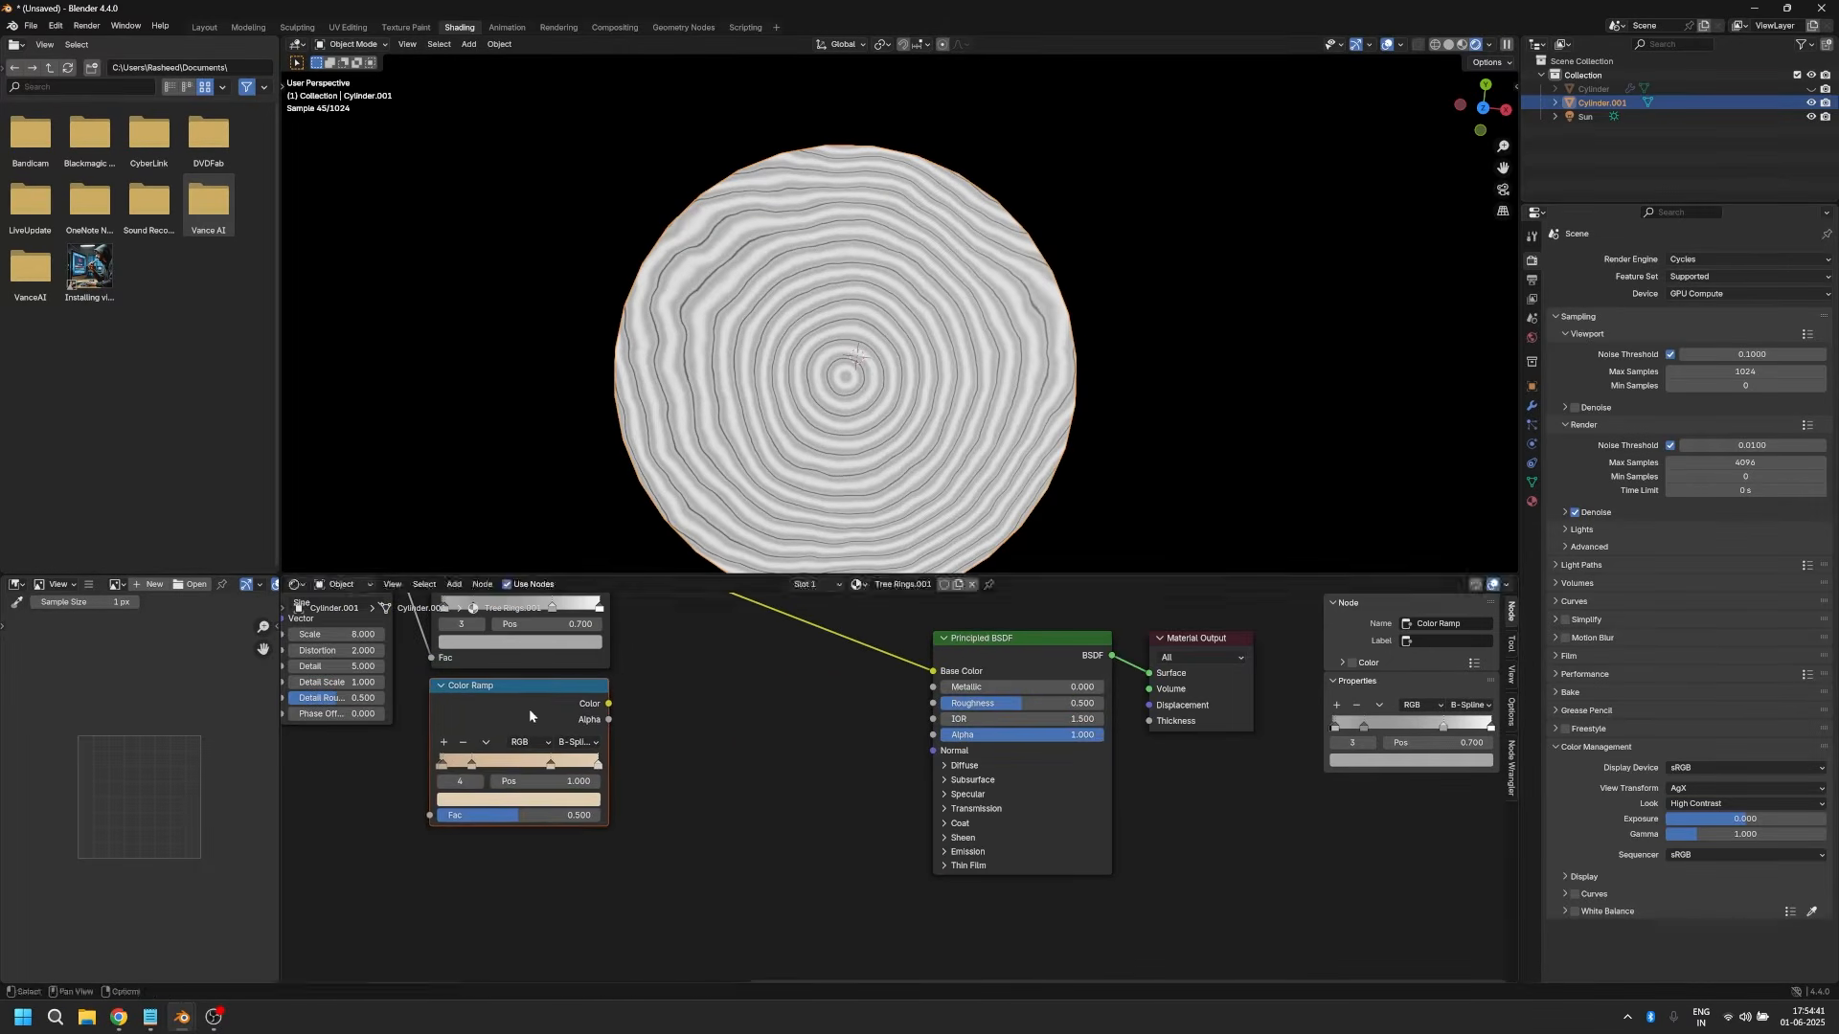
{"action": "scroll", "coordinate": [530, 711], "scroll_direction": "up", "scroll_amount": 3}
{"action": "middle_click_drag", "start_coordinate": [423, 877], "coordinate": [644, 858]}
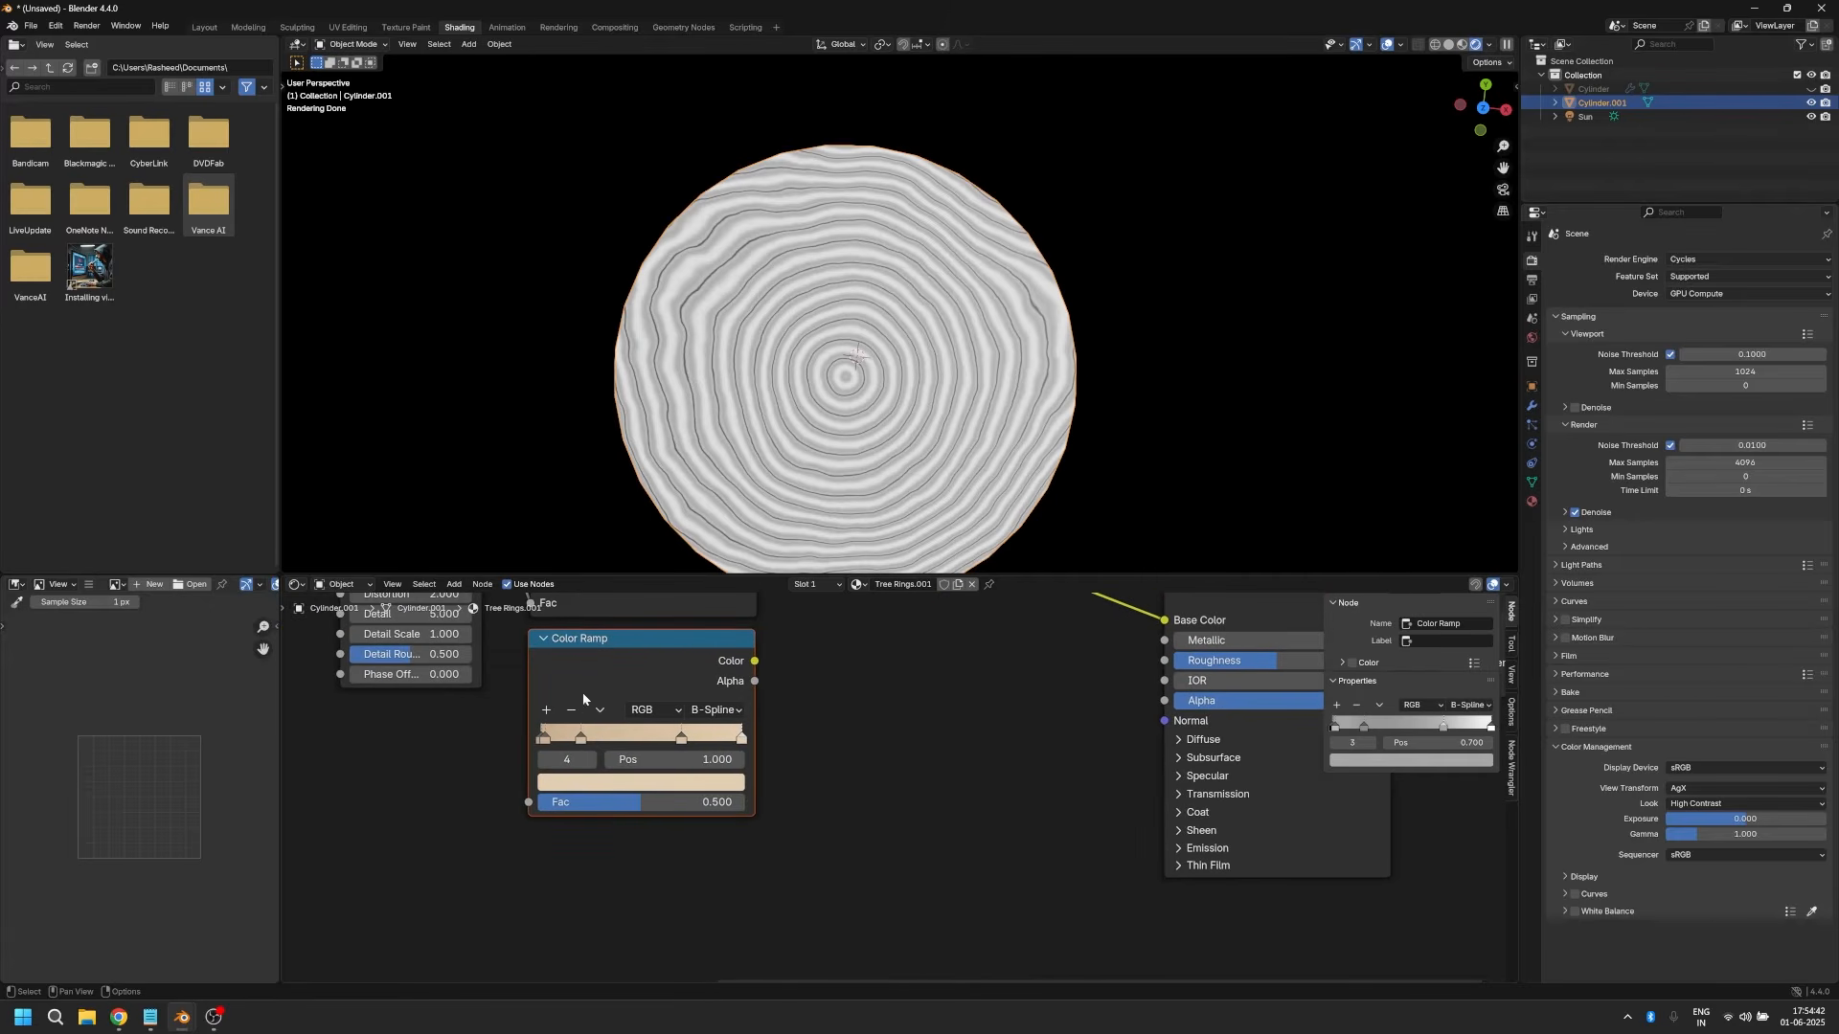
Step: Examine the colour values of the individual stops in the pasted wood-coloured Color Ramp
{"action": "left_click", "coordinate": [542, 739]}
{"action": "left_click", "coordinate": [589, 783]}
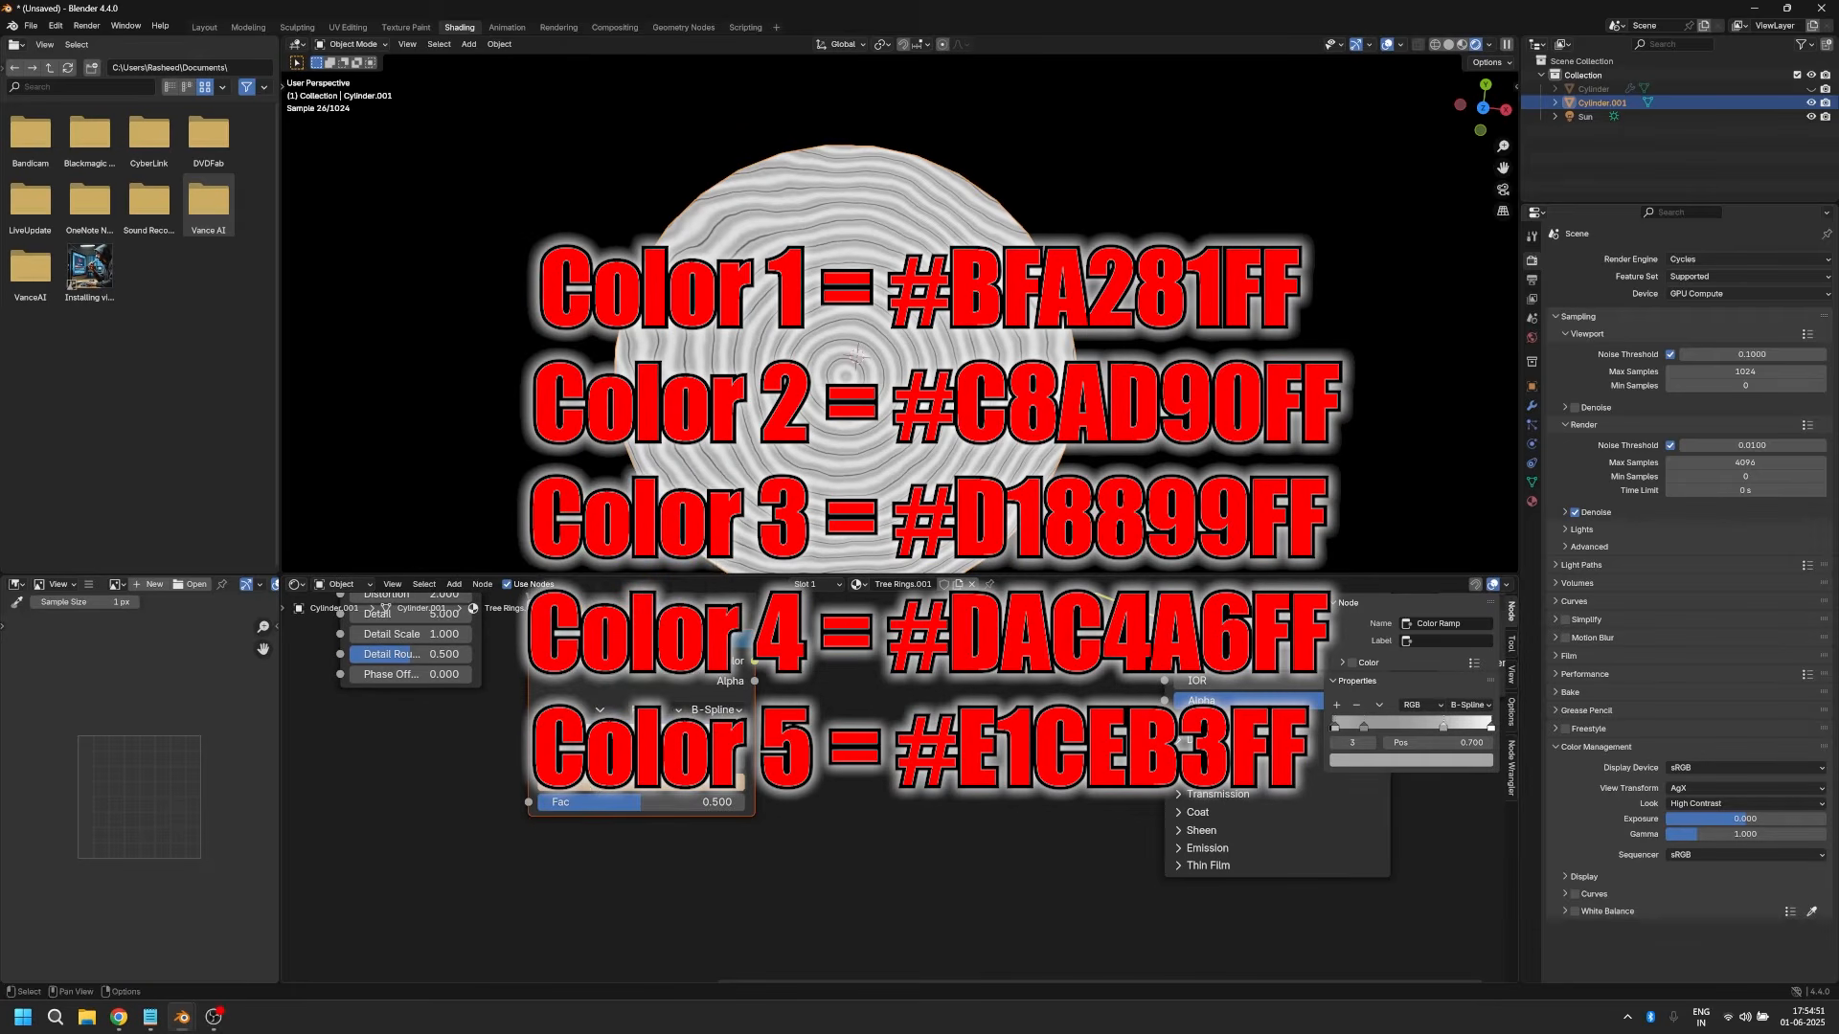
{"action": "left_click", "coordinate": [582, 742]}
{"action": "left_click", "coordinate": [578, 785]}
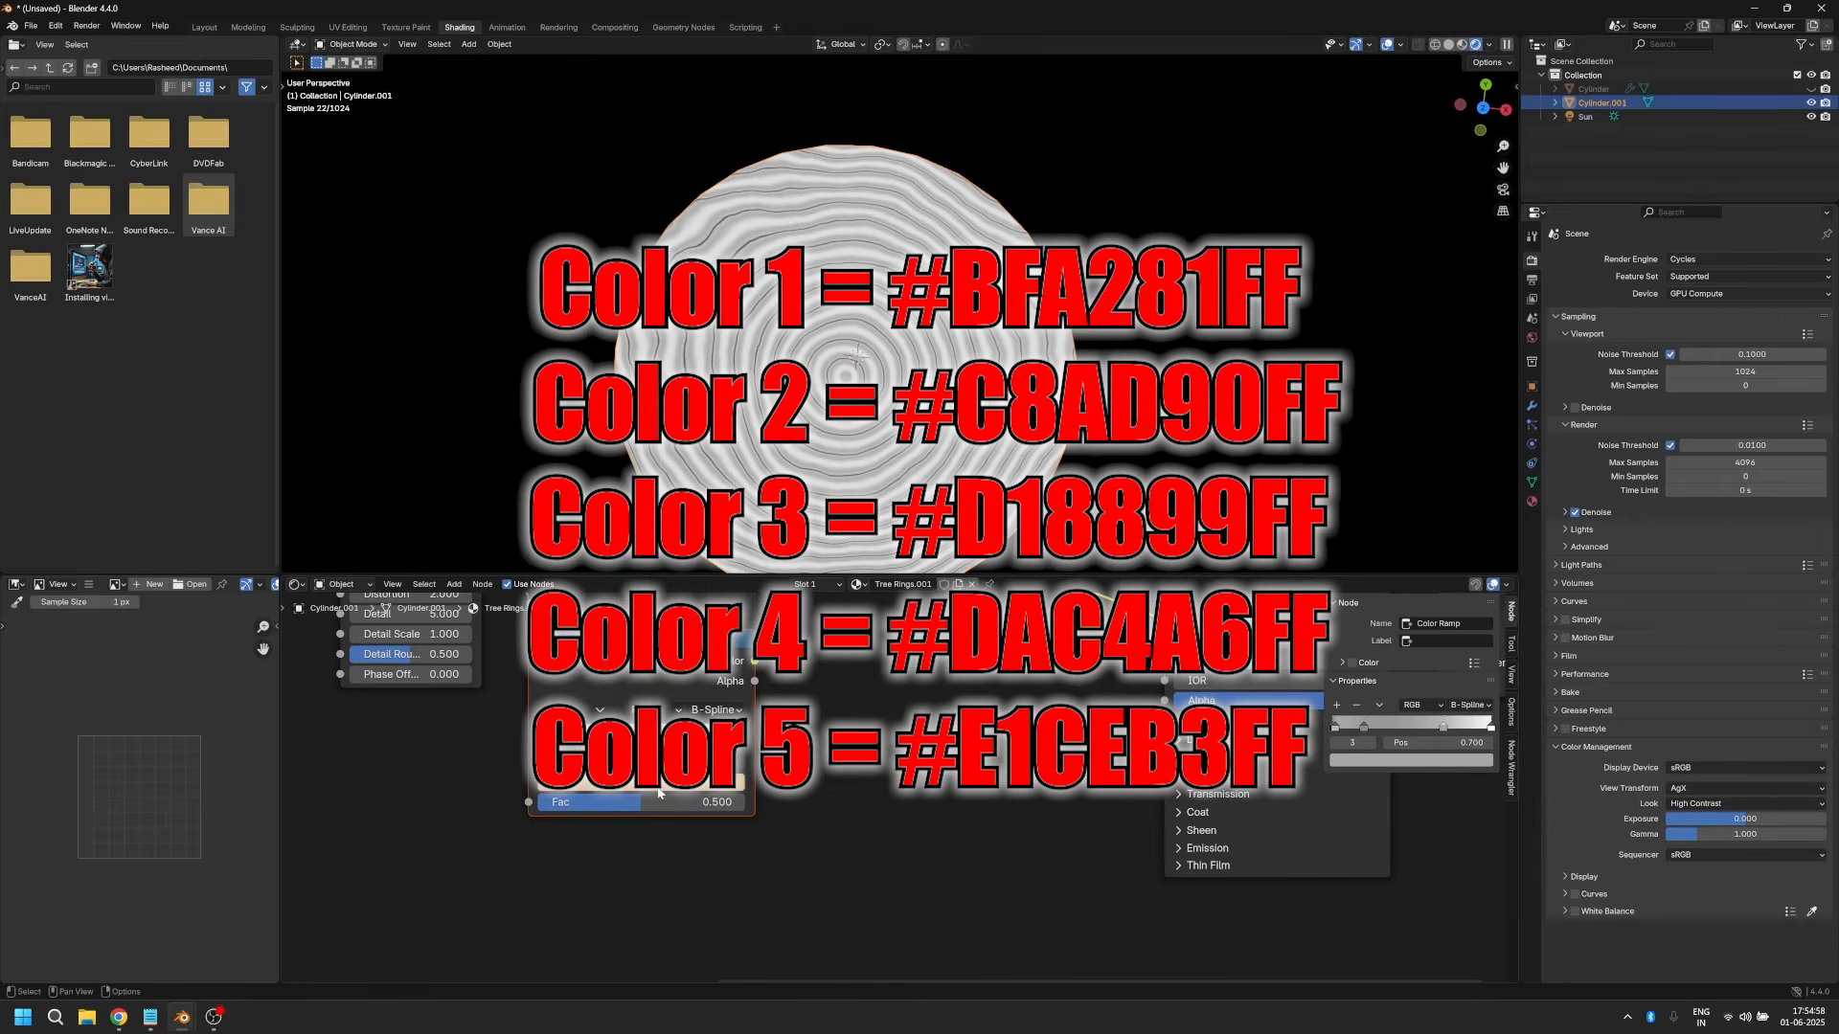
{"action": "left_click", "coordinate": [652, 790]}
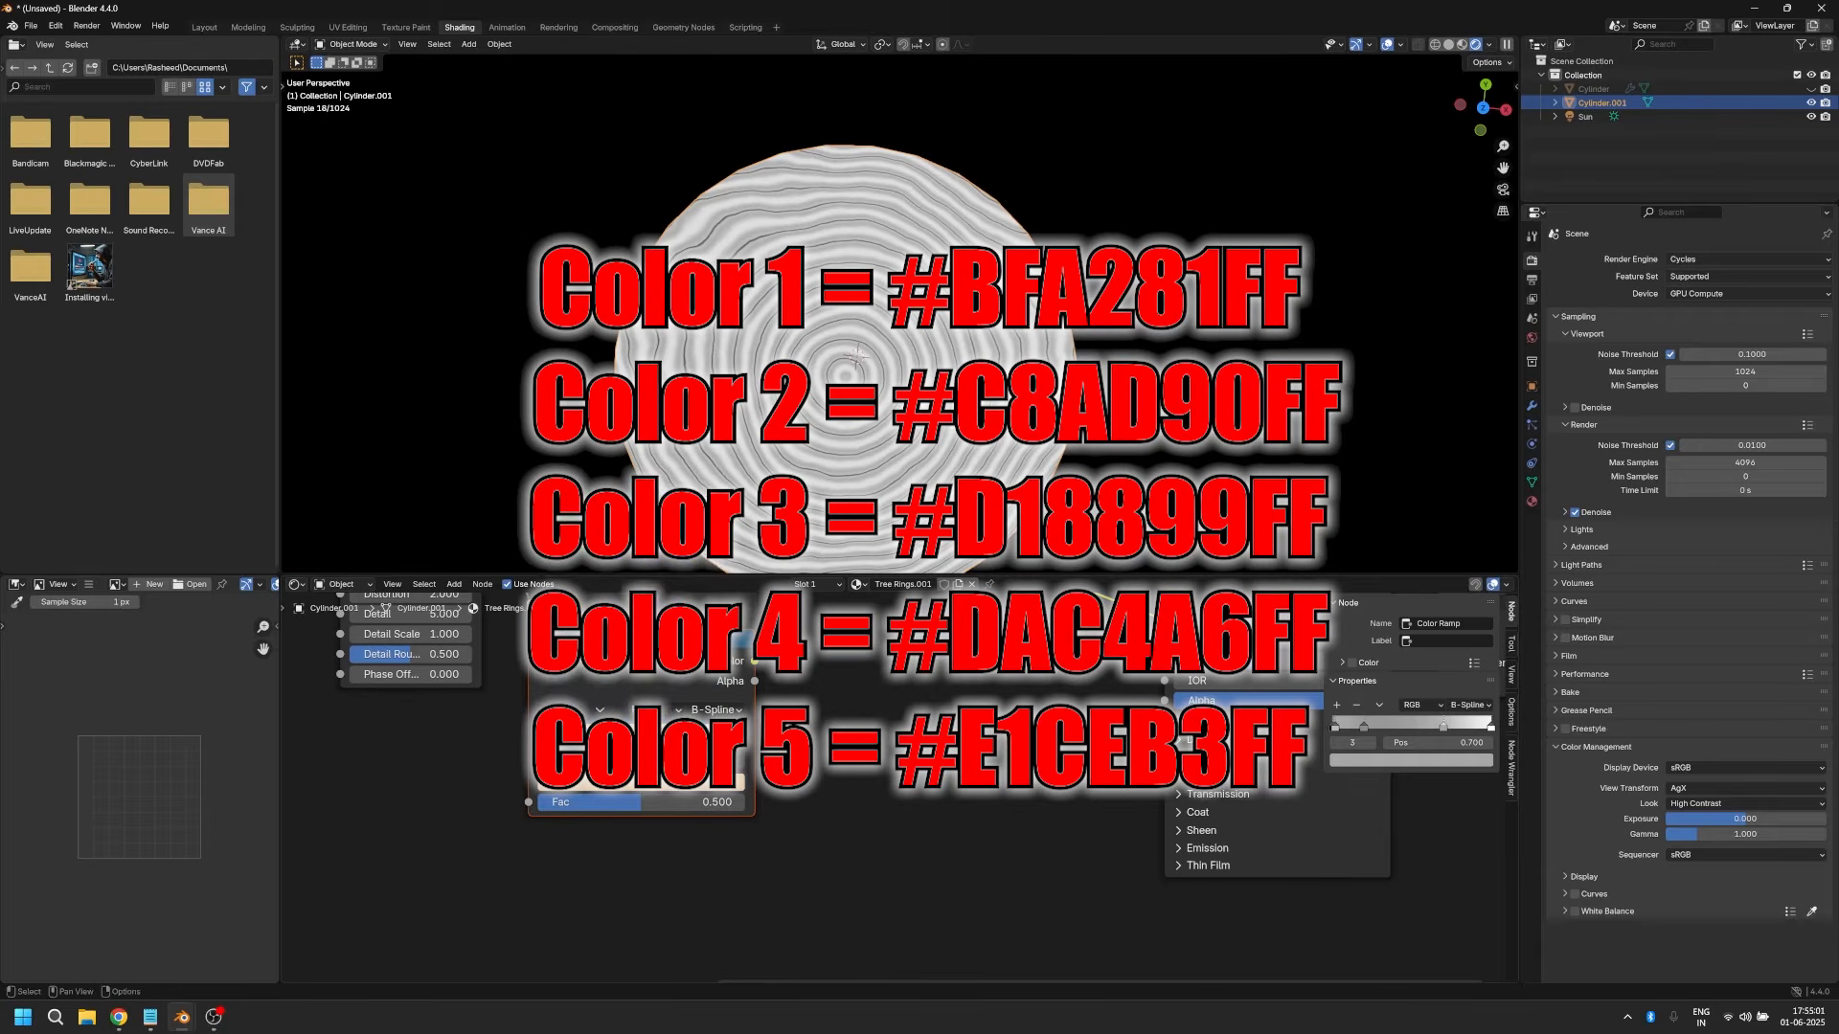
{"action": "left_click", "coordinate": [673, 789]}
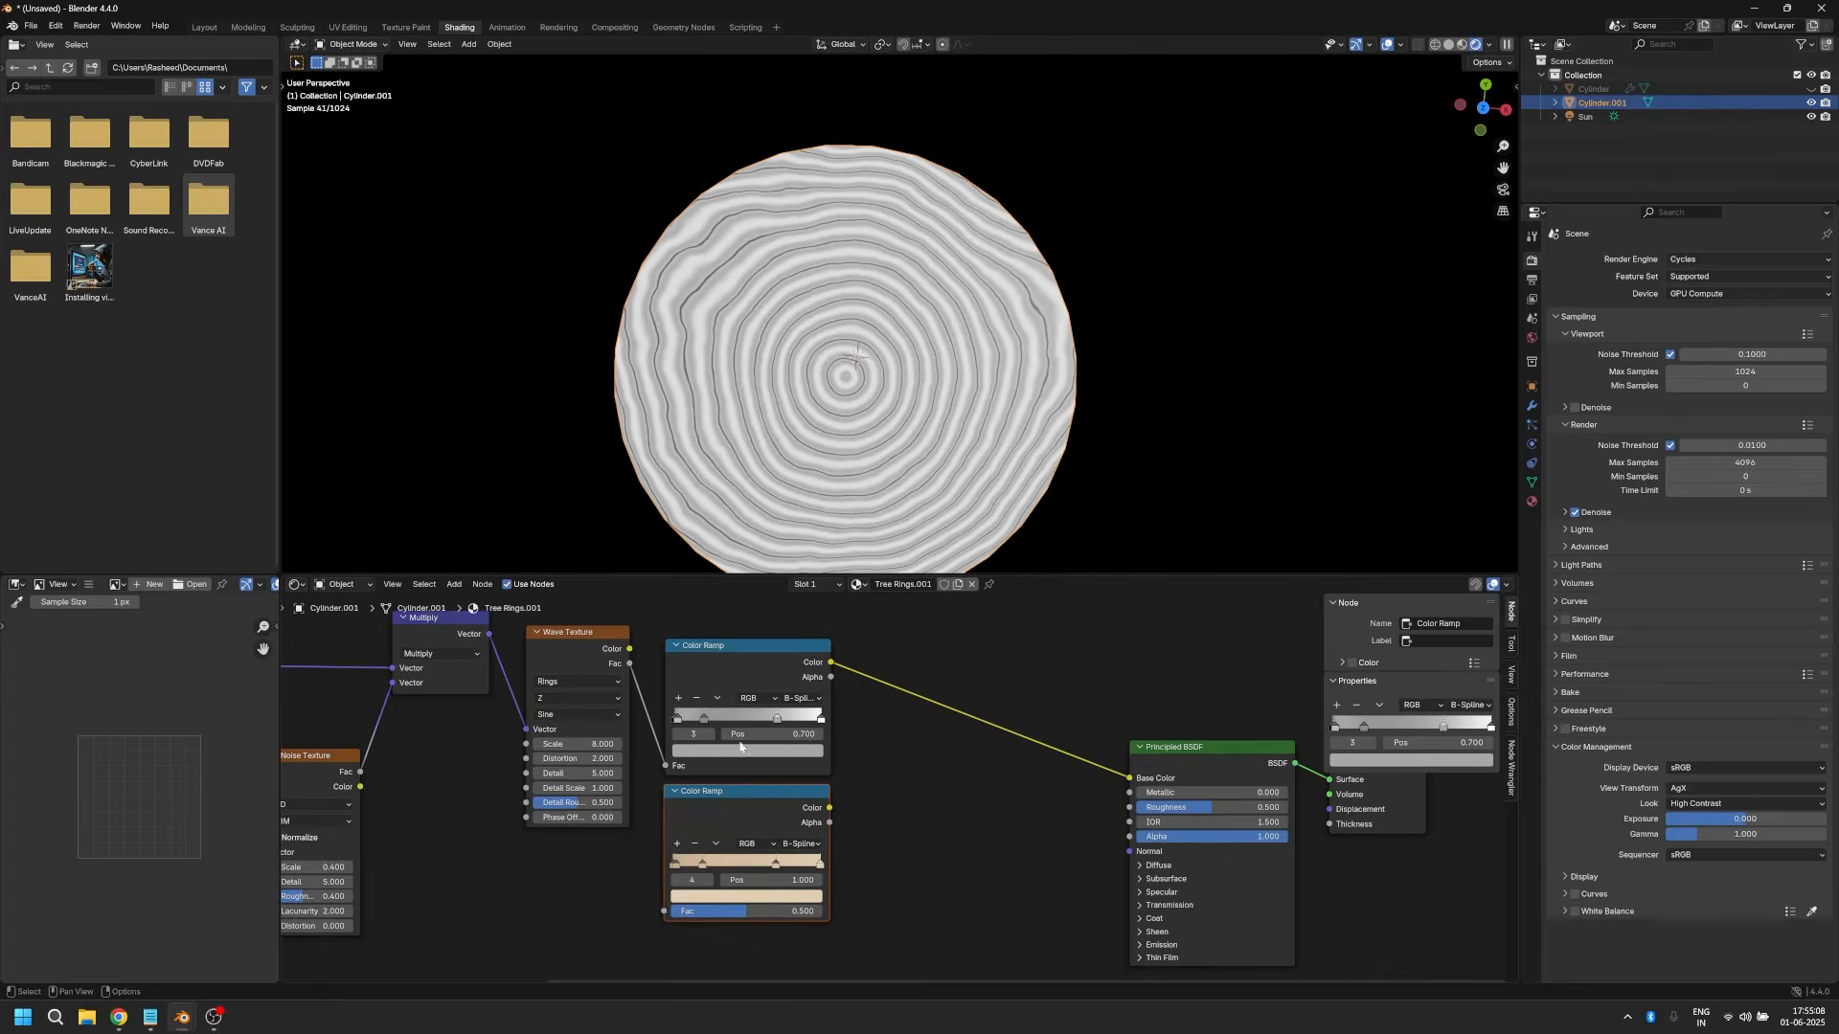
Step: Connect the Wave Texture's Fac to the wood-coloured Color Ramp and its Color output to the Principled BSDF's Base Color
{"action": "left_click_drag", "start_coordinate": [741, 746], "coordinate": [734, 738]}
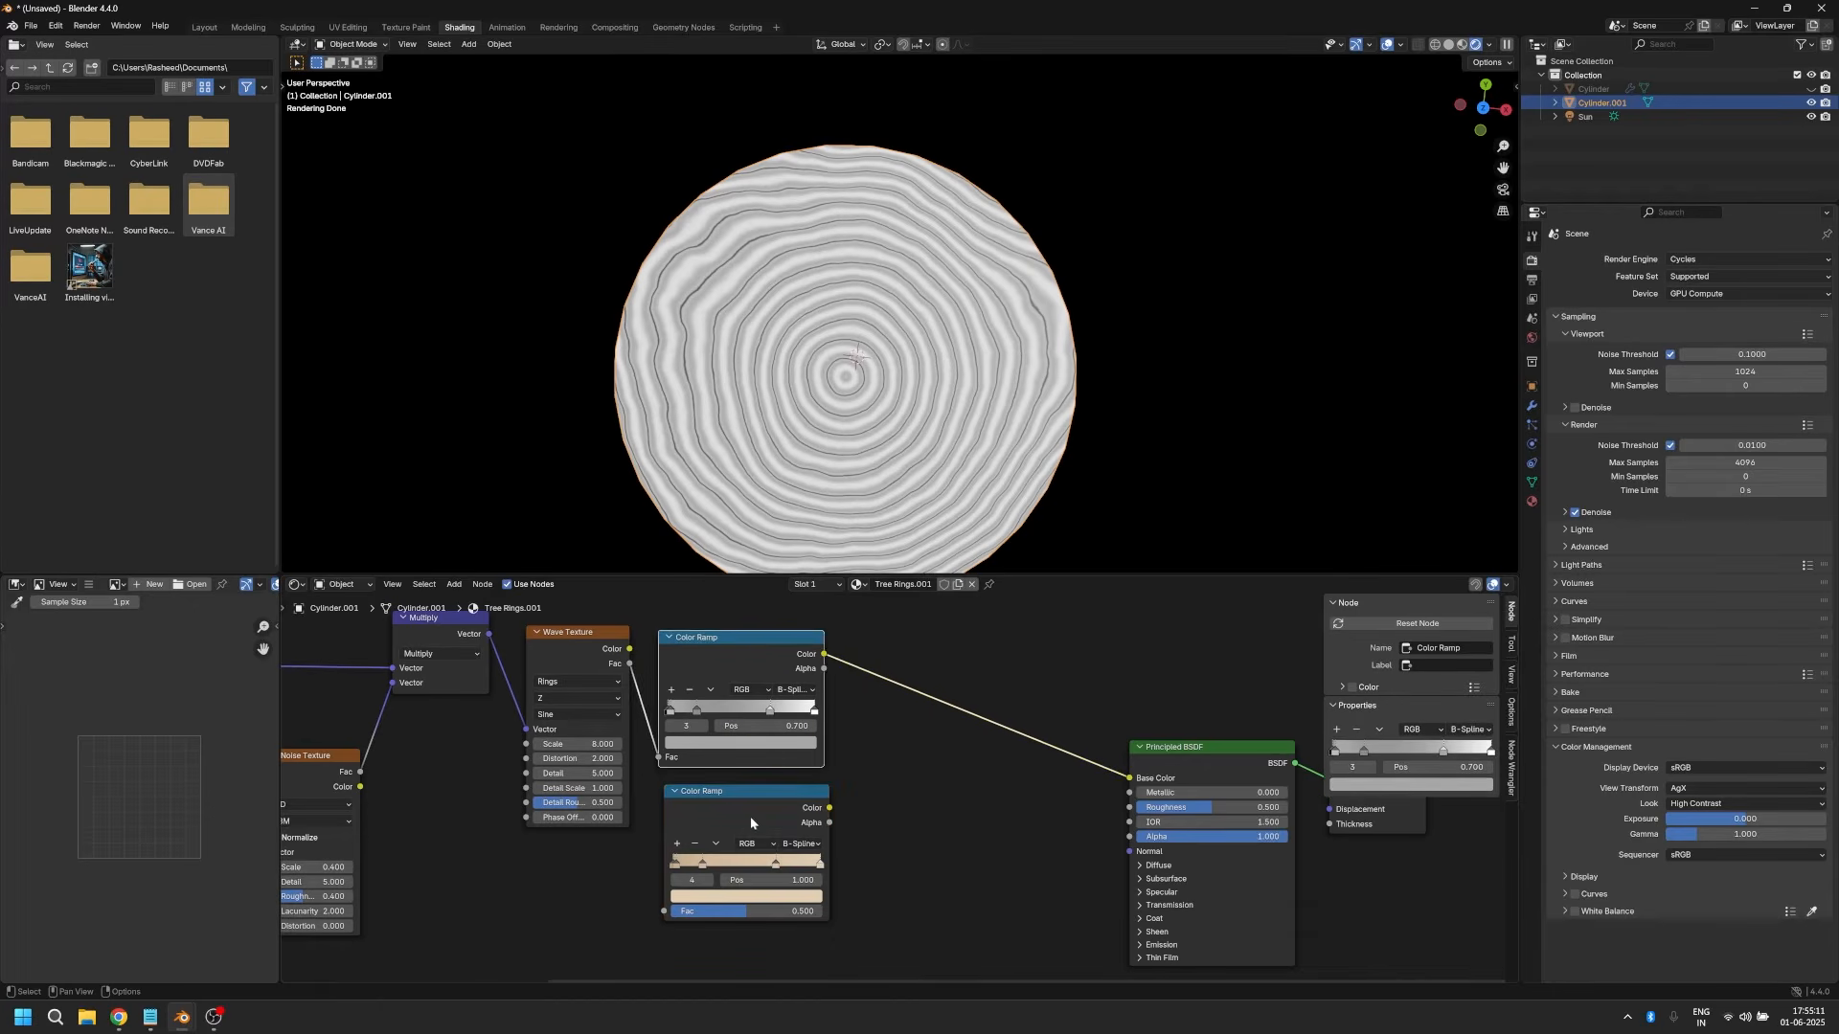
{"action": "left_click_drag", "start_coordinate": [751, 817], "coordinate": [745, 804]}
{"action": "left_click_drag", "start_coordinate": [629, 664], "coordinate": [660, 899]}
{"action": "left_click_drag", "start_coordinate": [824, 794], "coordinate": [1130, 779]}
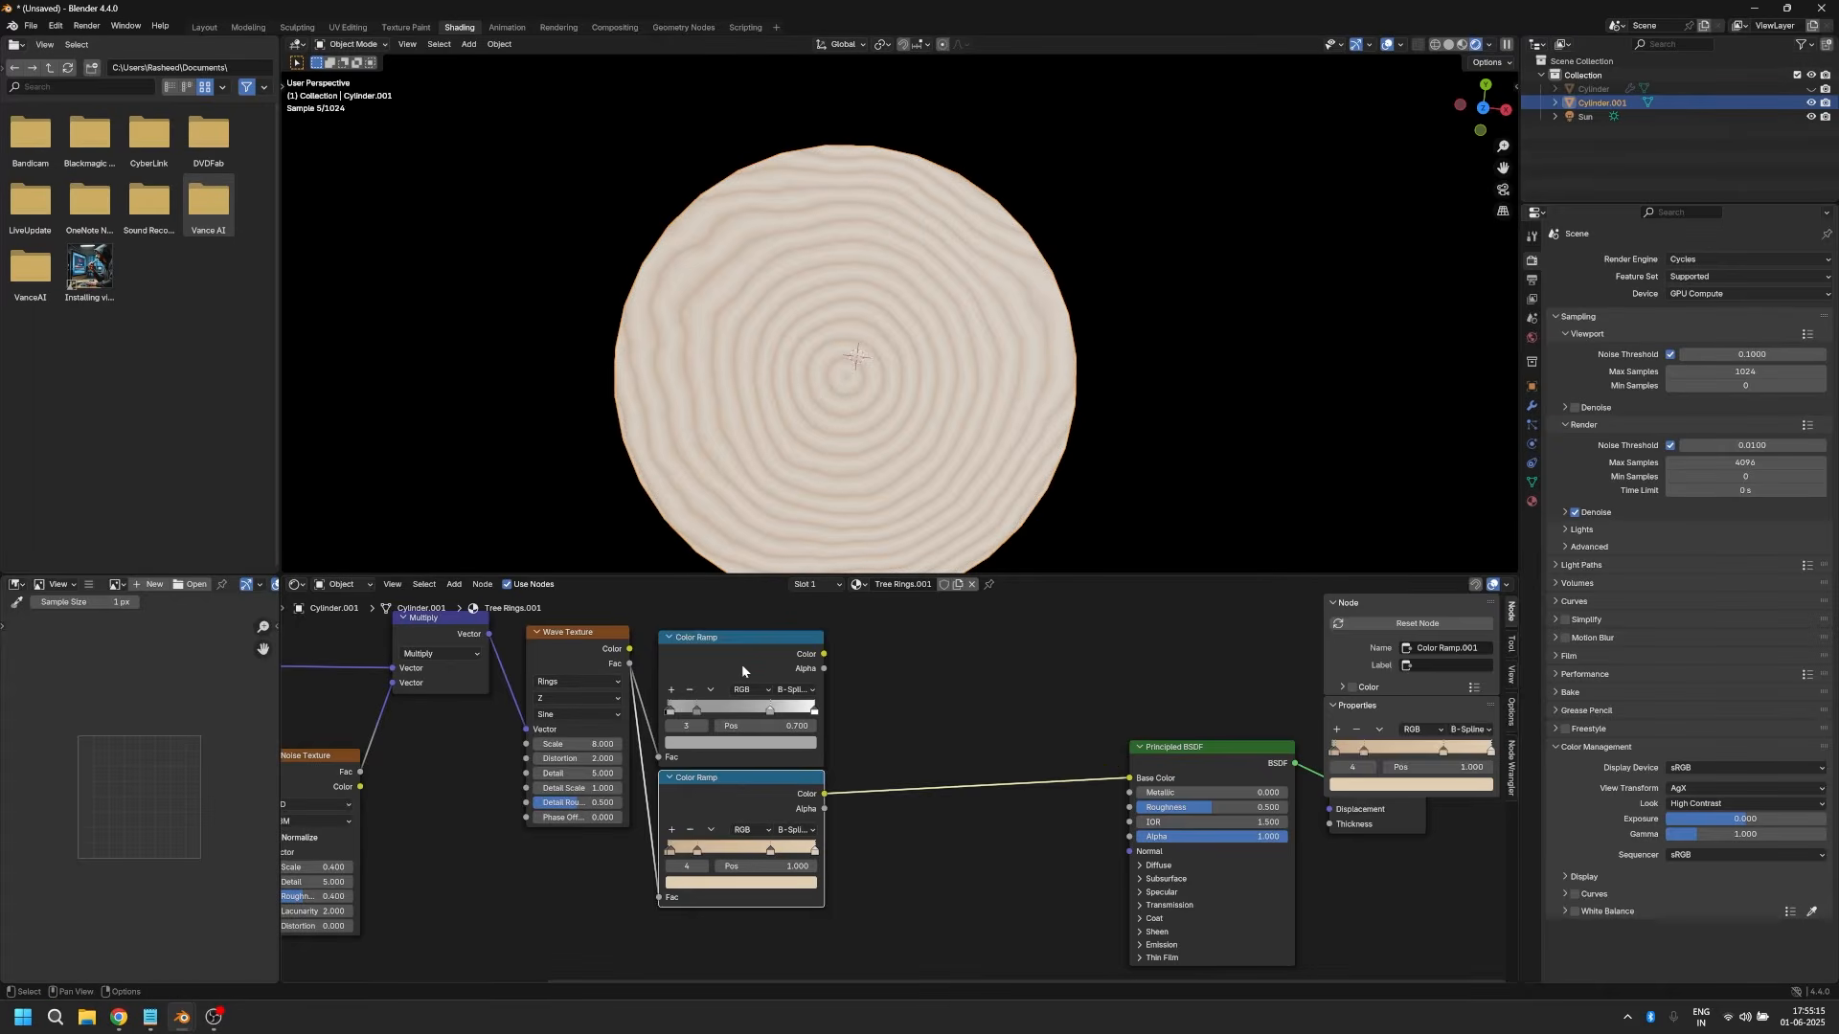
Step: Delete the greyscale Color Ramp and move the wood-coloured Color Ramp into its place beside the Wave Texture
{"action": "left_click", "coordinate": [741, 664]}
{"action": "key", "text": "x"}
{"action": "left_click_drag", "start_coordinate": [723, 790], "coordinate": [718, 658]}
{"action": "scroll", "coordinate": [848, 796], "scroll_direction": "down", "scroll_amount": 4}
{"action": "middle_click_drag", "start_coordinate": [842, 796], "coordinate": [700, 816]}
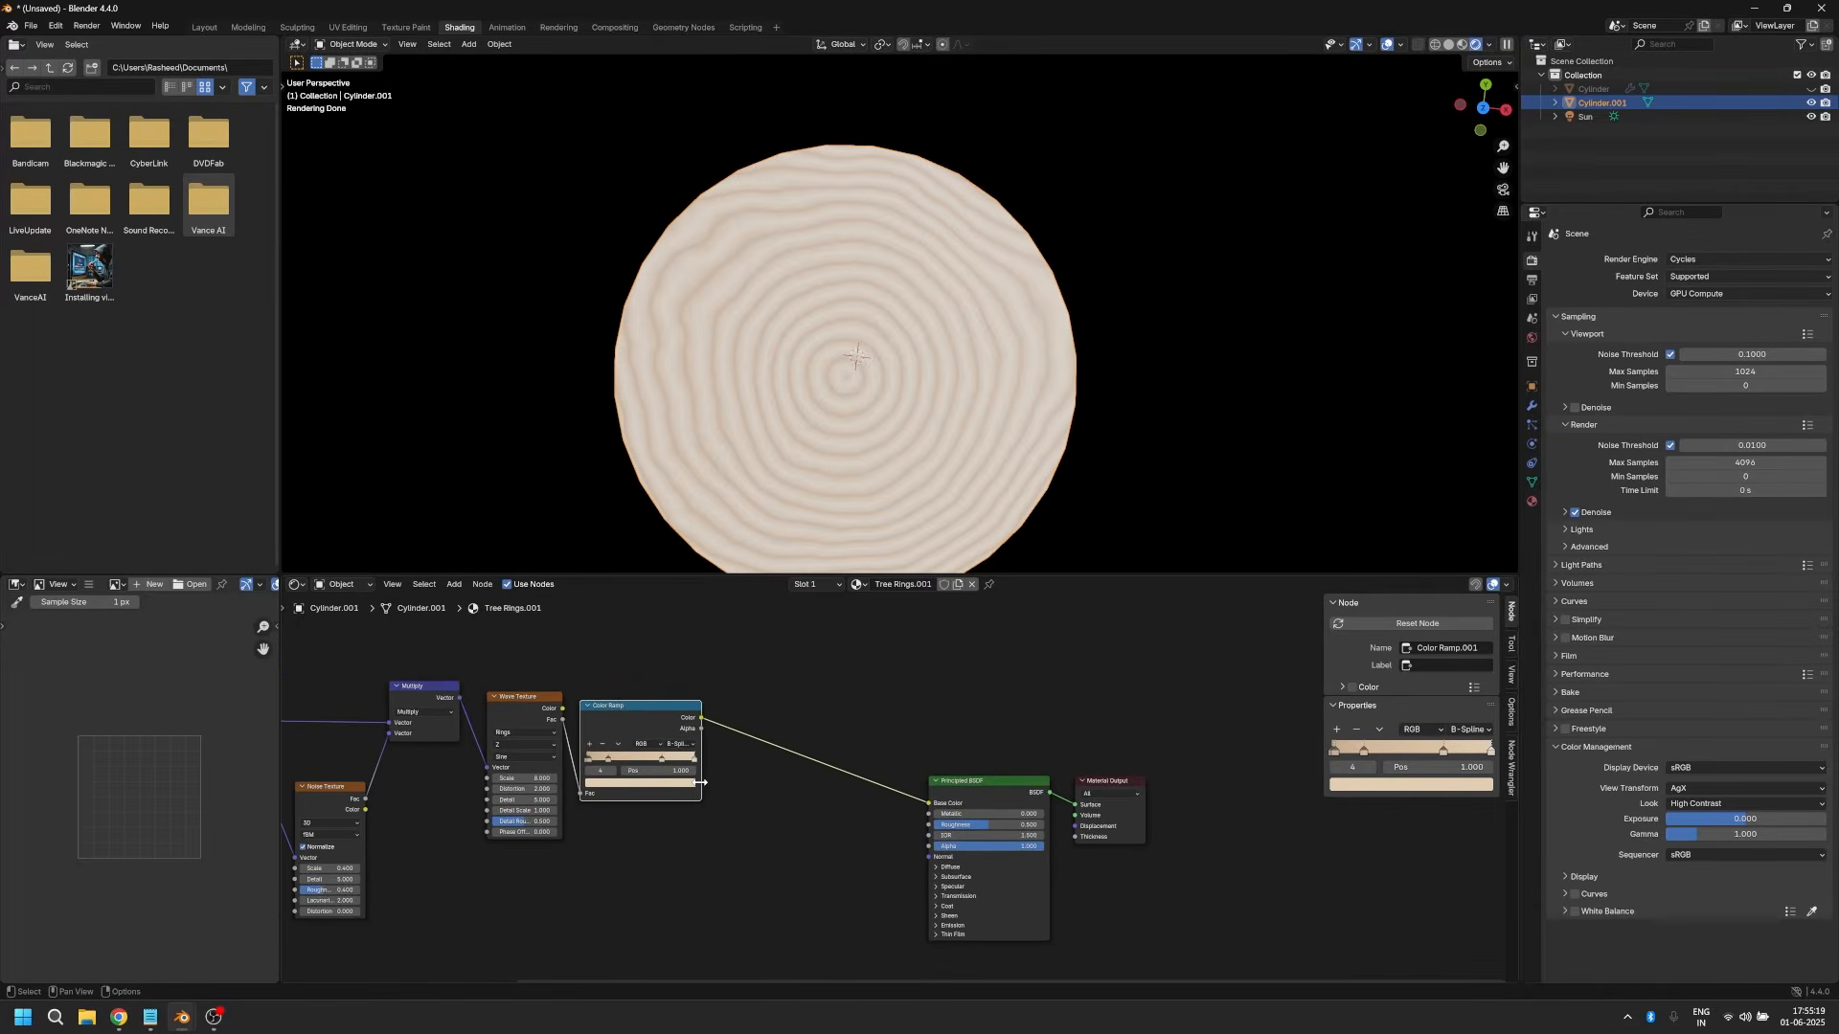
Step: Add a Gamma node on the link between the Color Ramp and the Principled BSDF
{"action": "key", "text": "shift+a"}
{"action": "left_click", "coordinate": [828, 665]}
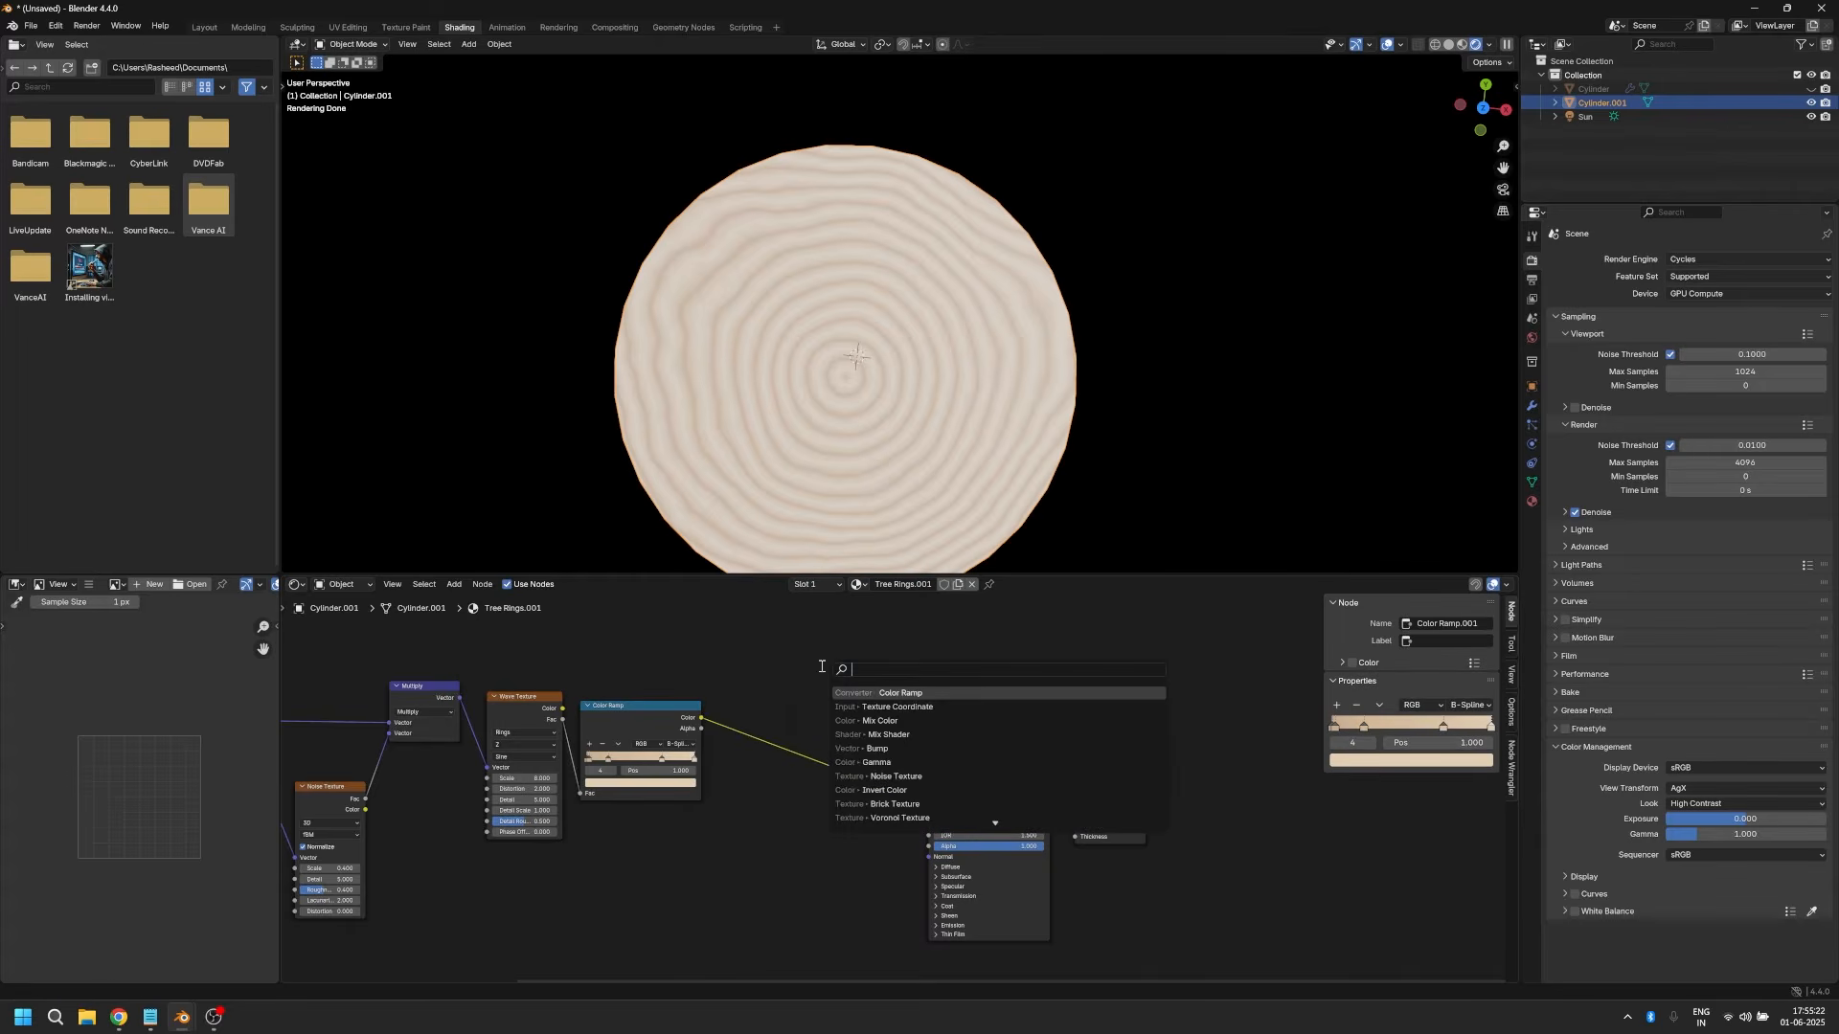
{"action": "type", "text": "gamma"}
{"action": "key", "text": "Return"}
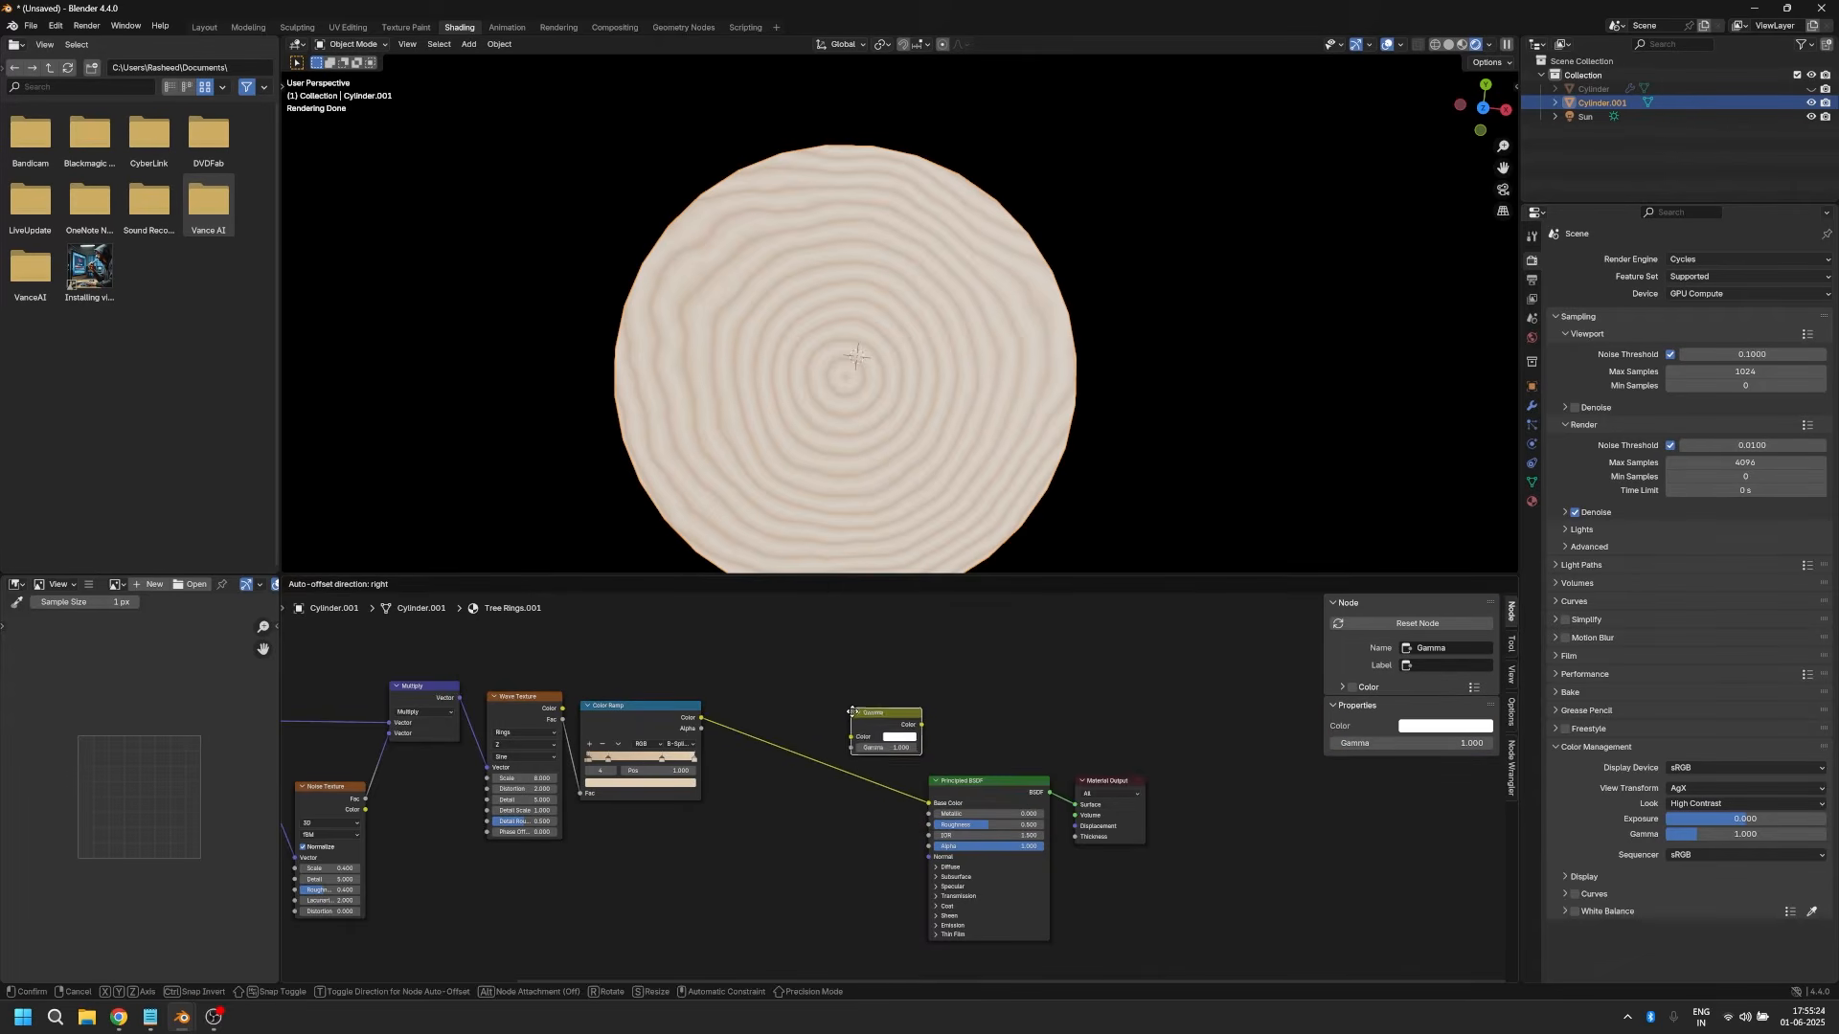
{"action": "left_click", "coordinate": [834, 795]}
Step: Set the Gamma node's value to 2.3
{"action": "scroll", "coordinate": [834, 795], "scroll_direction": "up", "scroll_amount": 2}
{"action": "double_click", "coordinate": [830, 797]}
{"action": "type", "text": "2"}
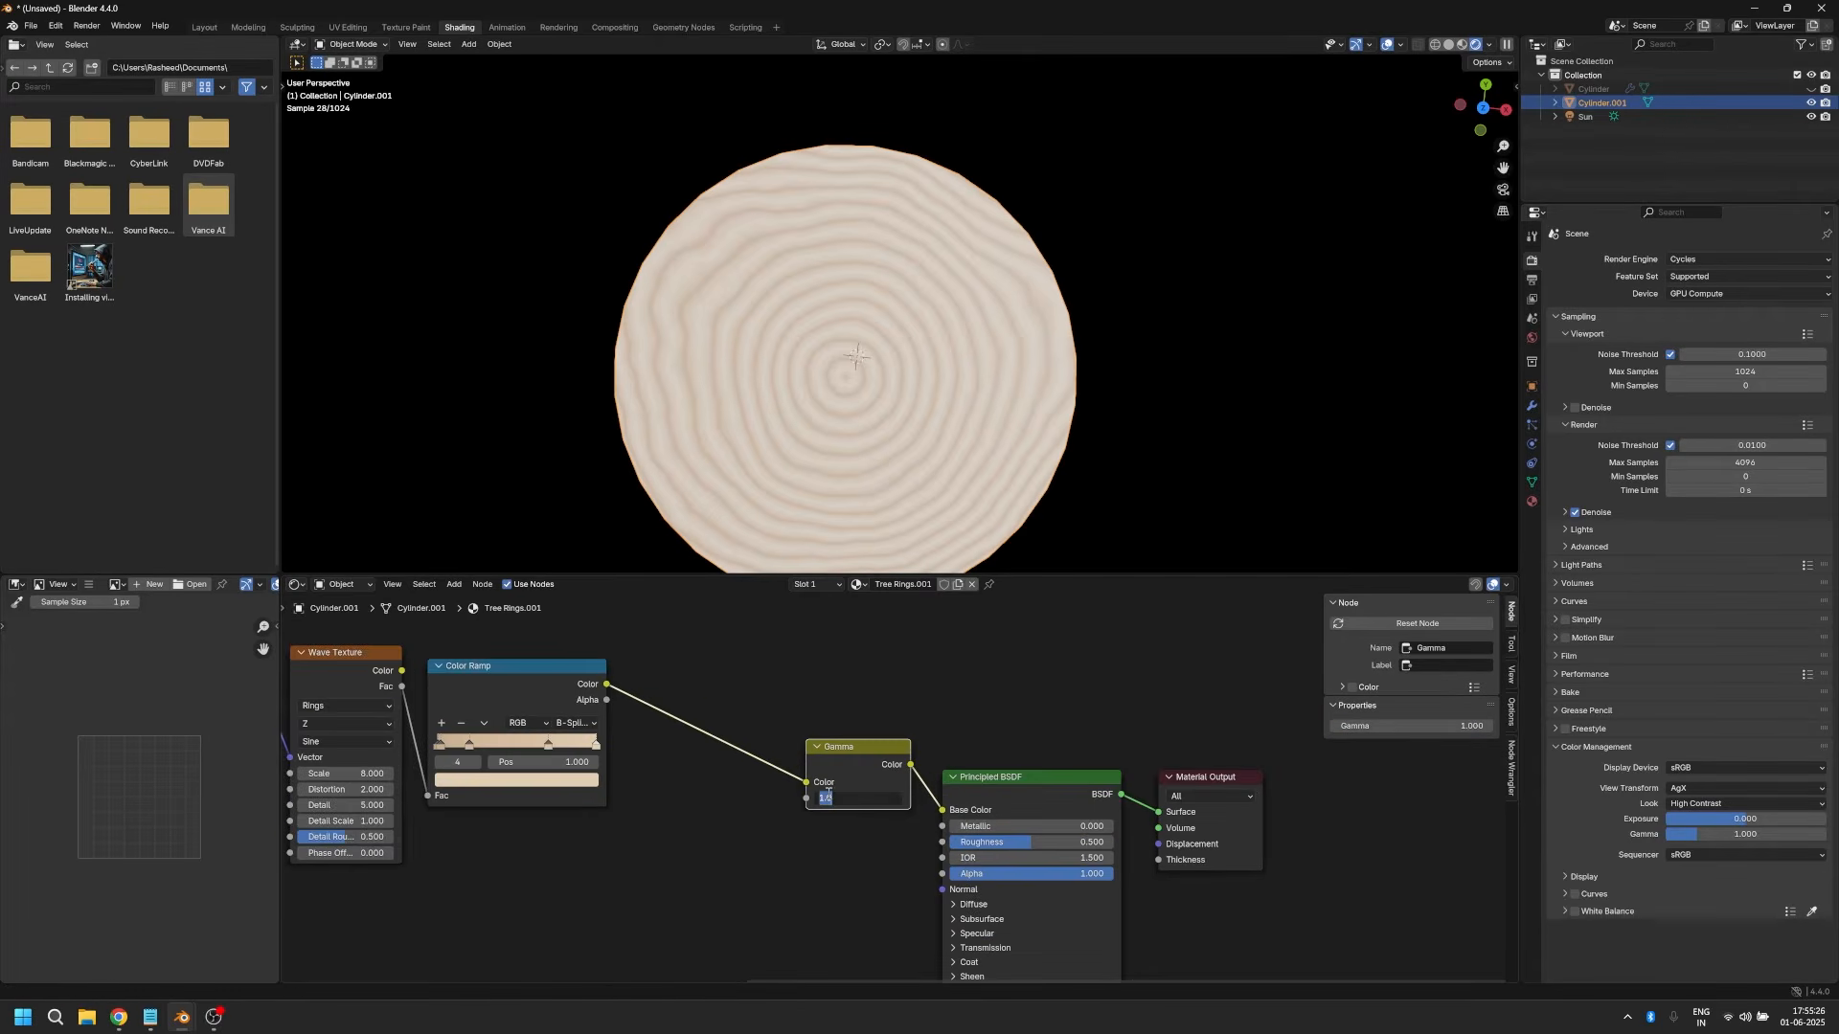
{"action": "type", "text": ".3"}
{"action": "key", "text": "Return"}
{"action": "scroll", "coordinate": [998, 446], "scroll_direction": "up", "scroll_amount": 2}
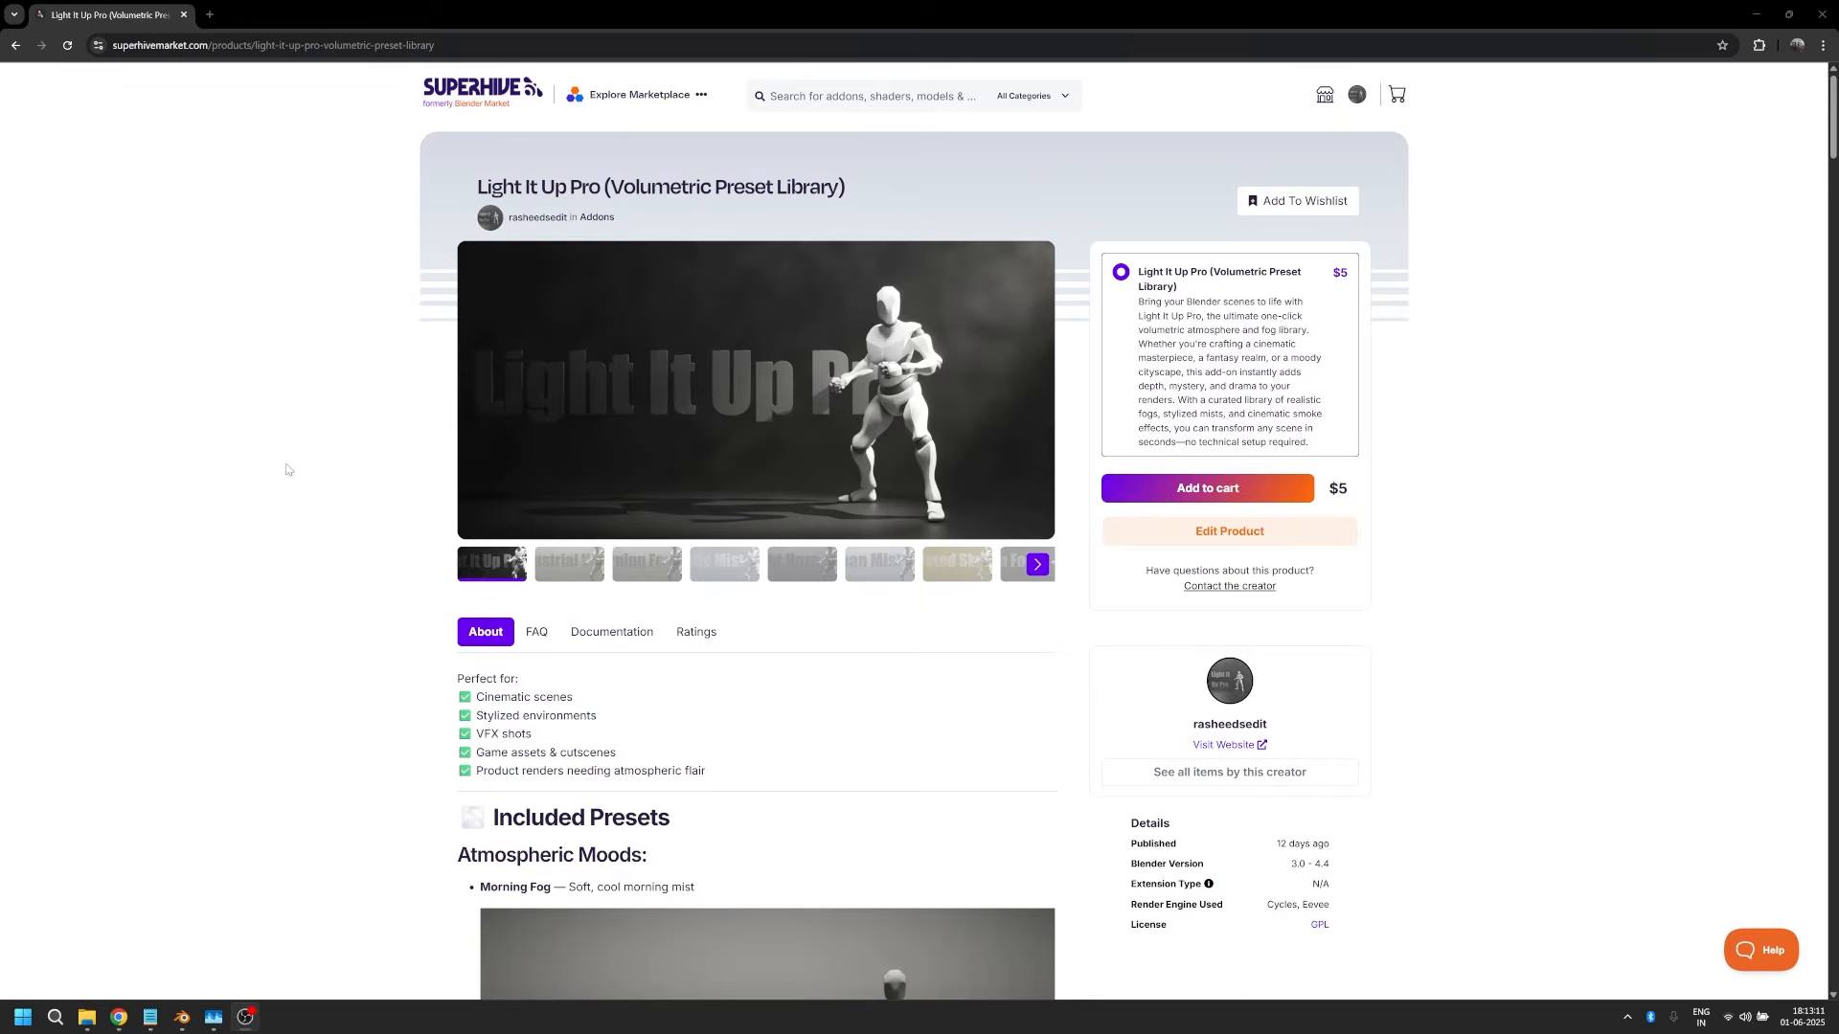
Step: Browse the included presets on the Light It Up Pro (Volumetric Preset Library) product page in the web browser
{"action": "scroll", "coordinate": [285, 470], "scroll_direction": "down", "scroll_amount": 4}
{"action": "scroll", "coordinate": [285, 471], "scroll_direction": "down", "scroll_amount": 13}
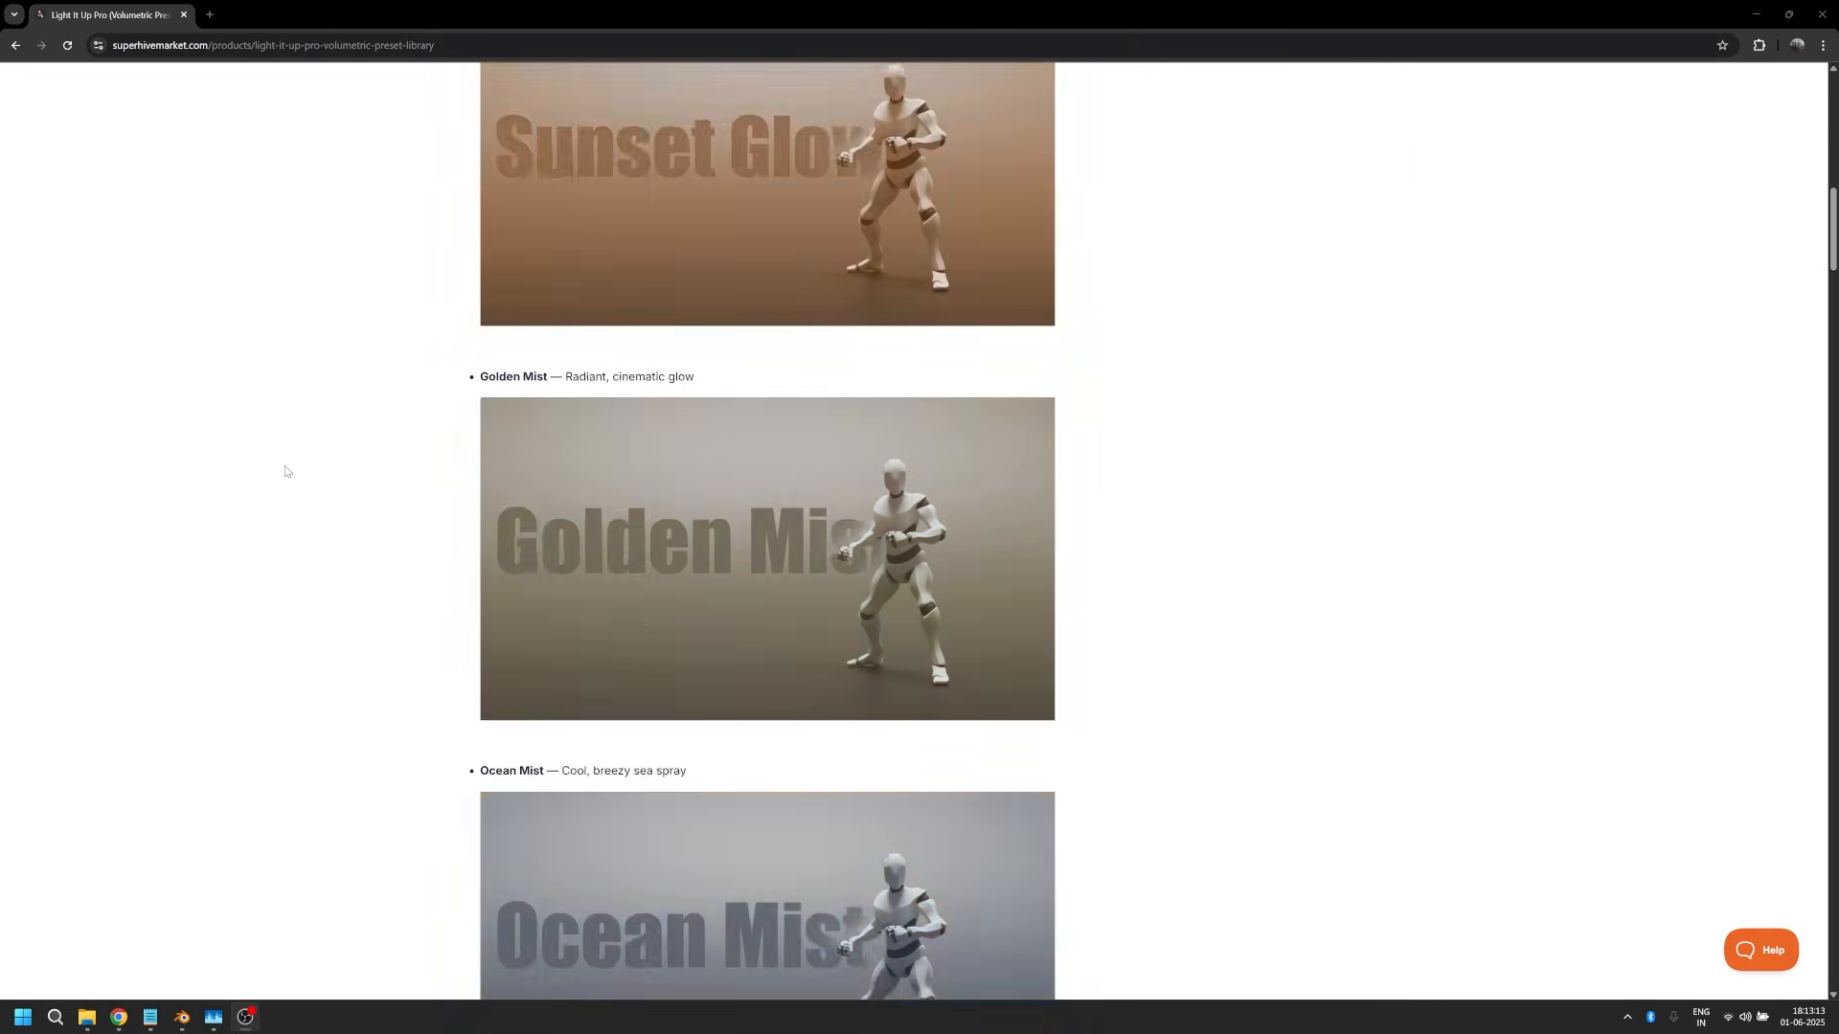
{"action": "scroll", "coordinate": [285, 471], "scroll_direction": "down", "scroll_amount": 20}
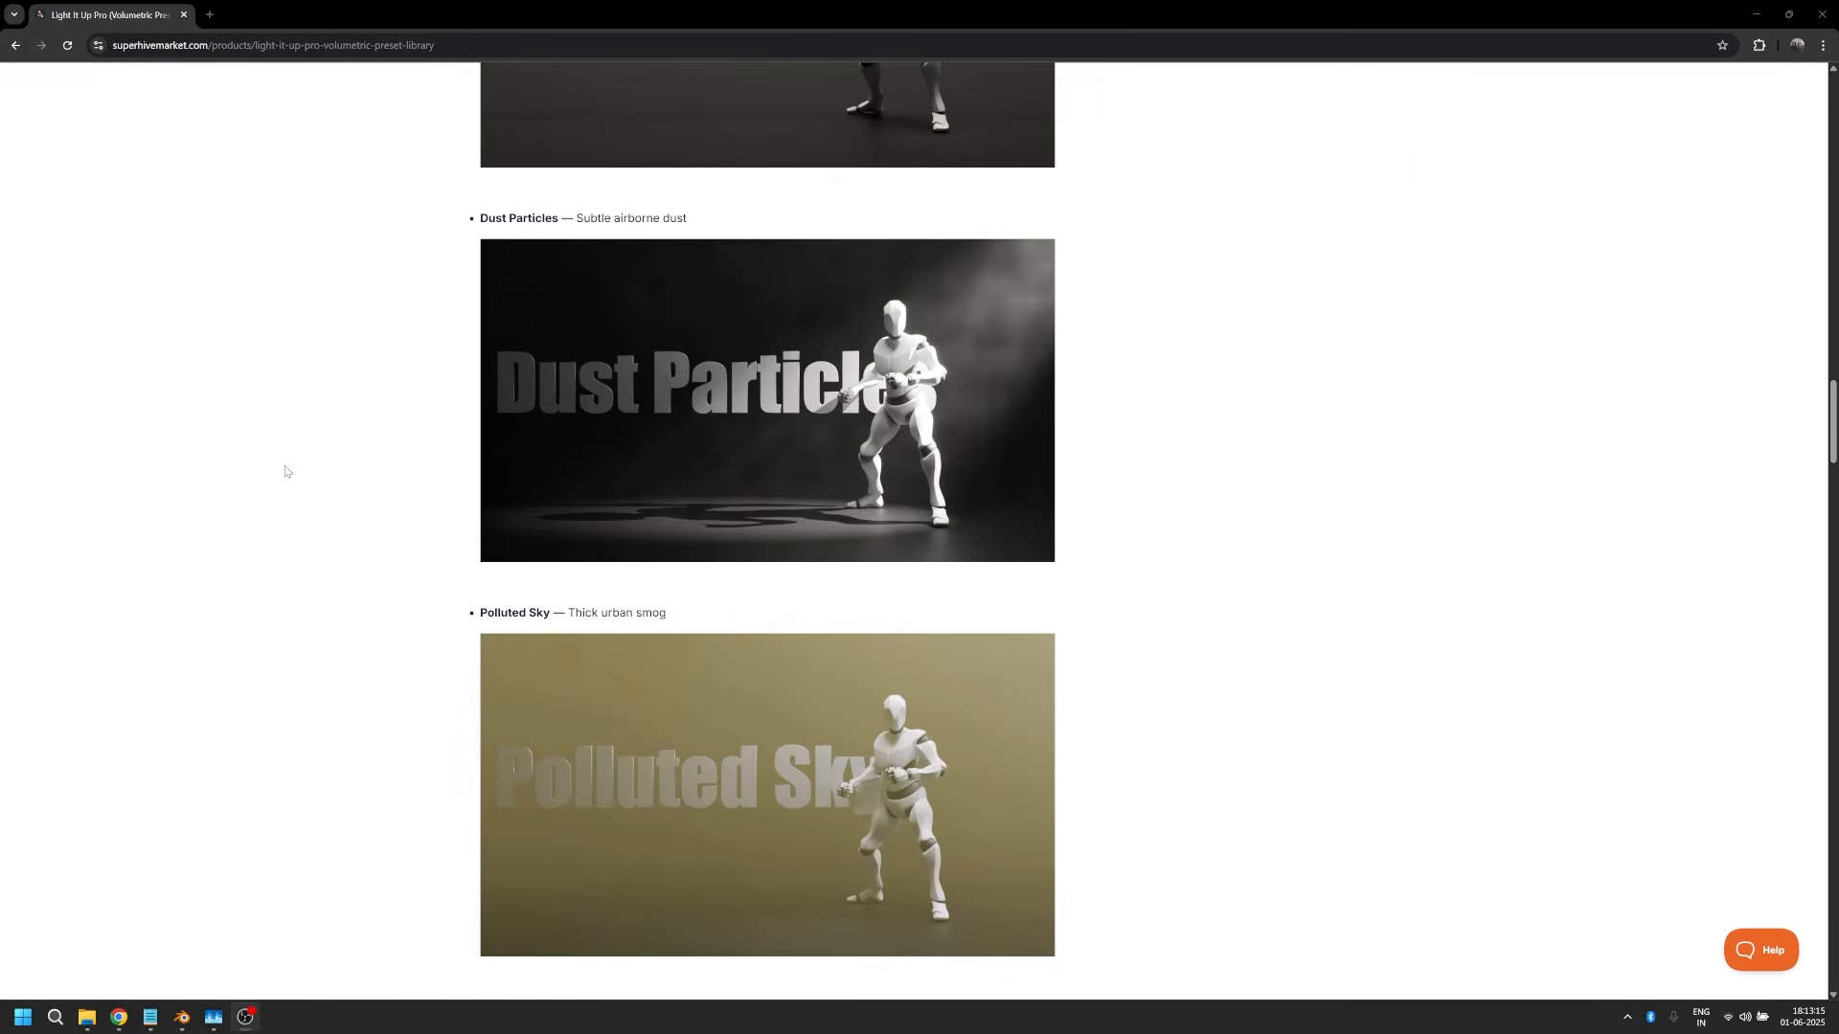
{"action": "scroll", "coordinate": [285, 470], "scroll_direction": "up", "scroll_amount": 20}
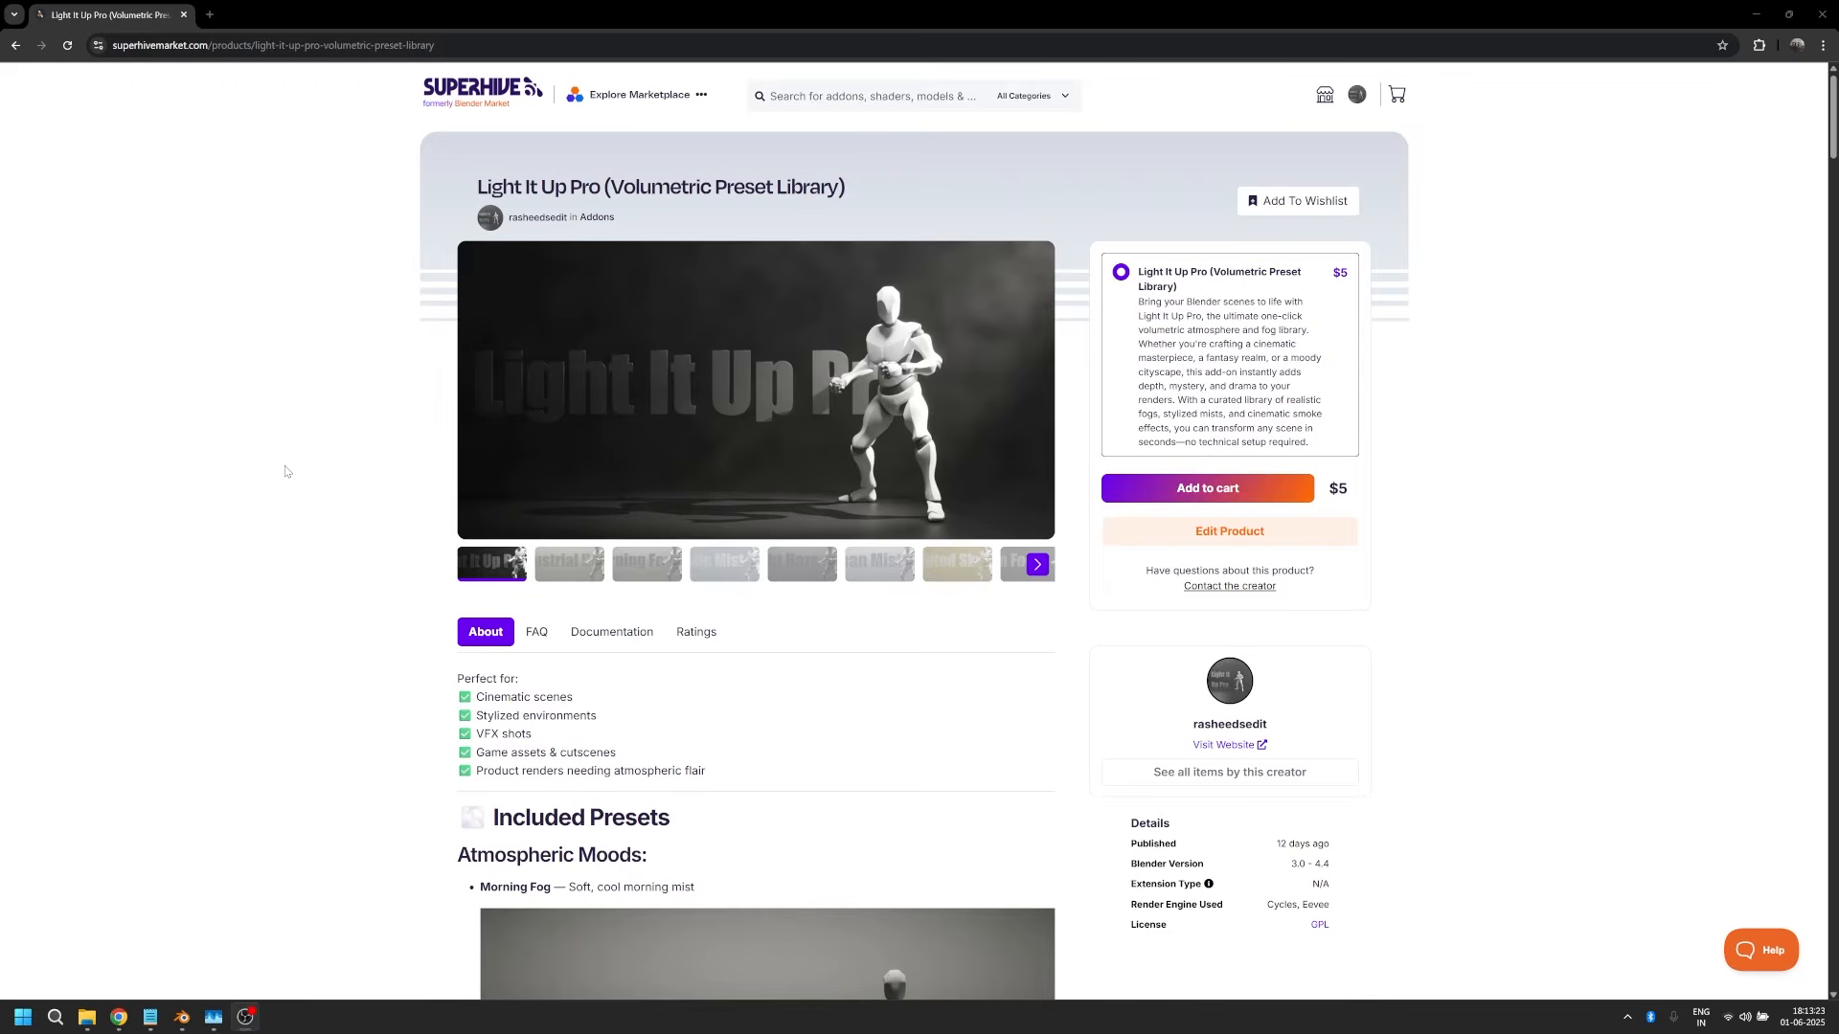
{"action": "scroll", "coordinate": [285, 471], "scroll_direction": "down", "scroll_amount": 5}
{"action": "scroll", "coordinate": [285, 472], "scroll_direction": "down", "scroll_amount": 20}
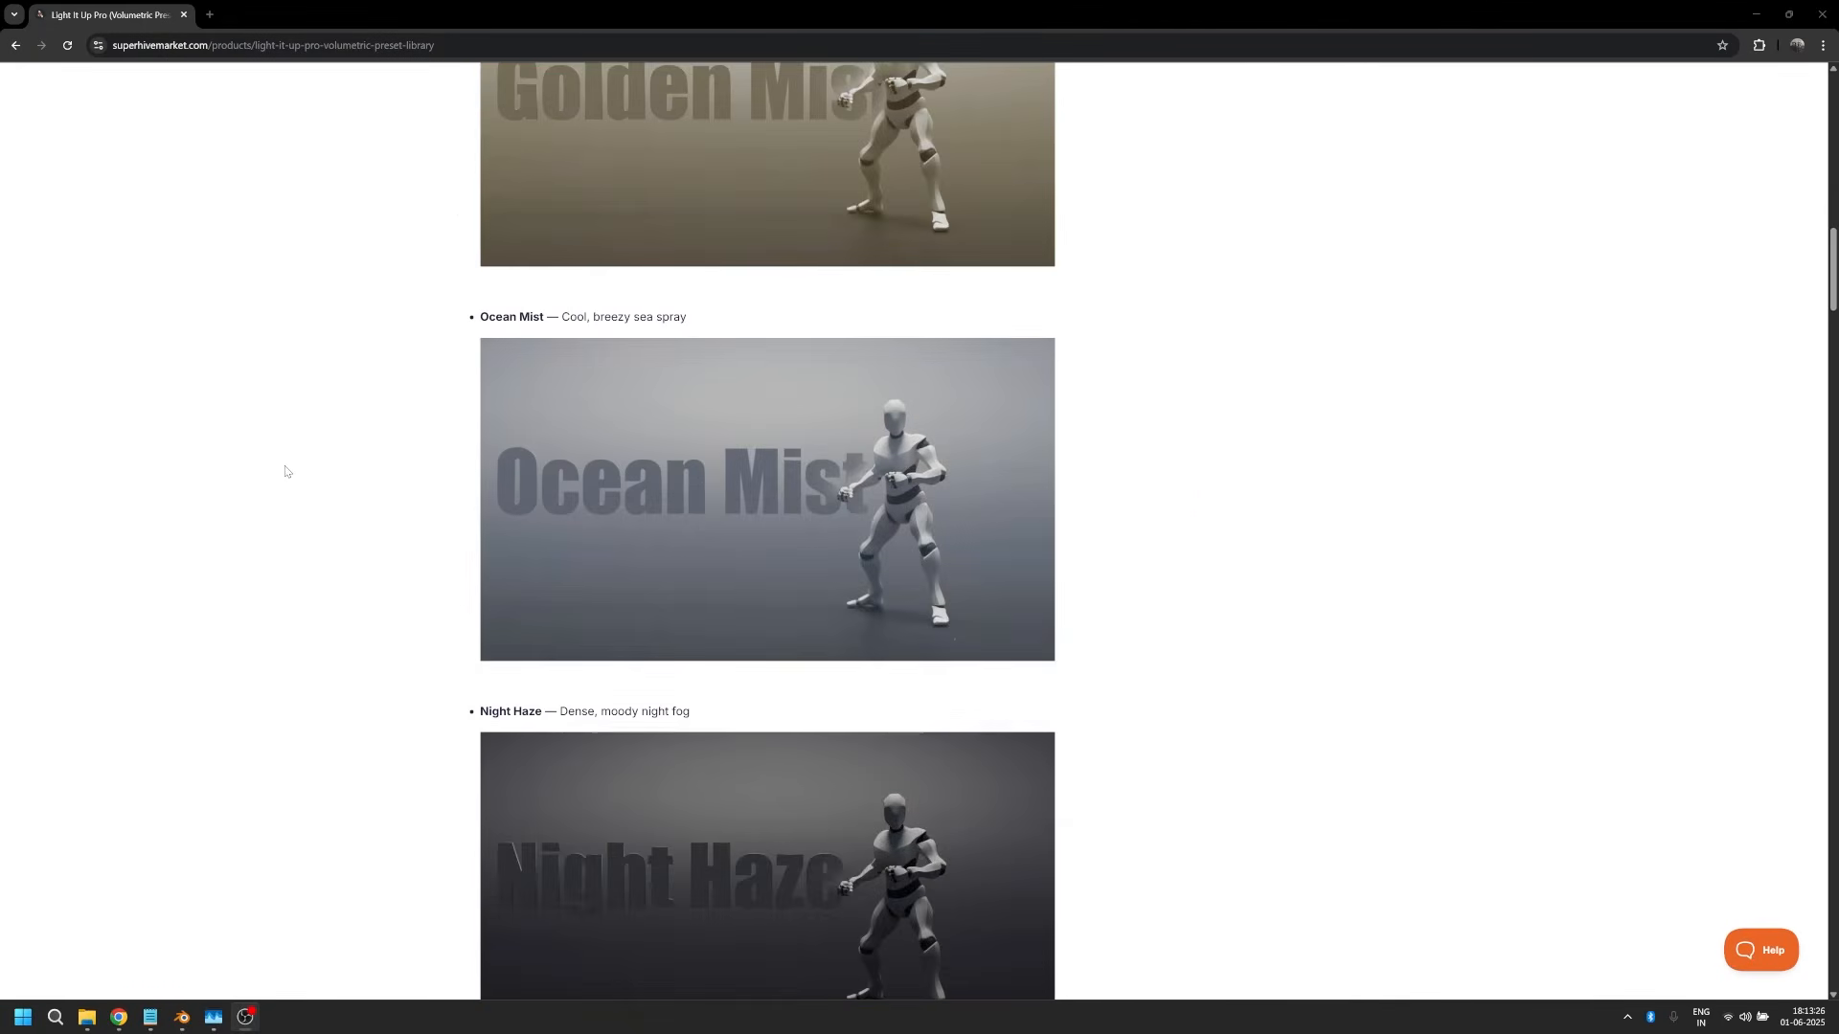
{"action": "scroll", "coordinate": [284, 471], "scroll_direction": "up", "scroll_amount": 20}
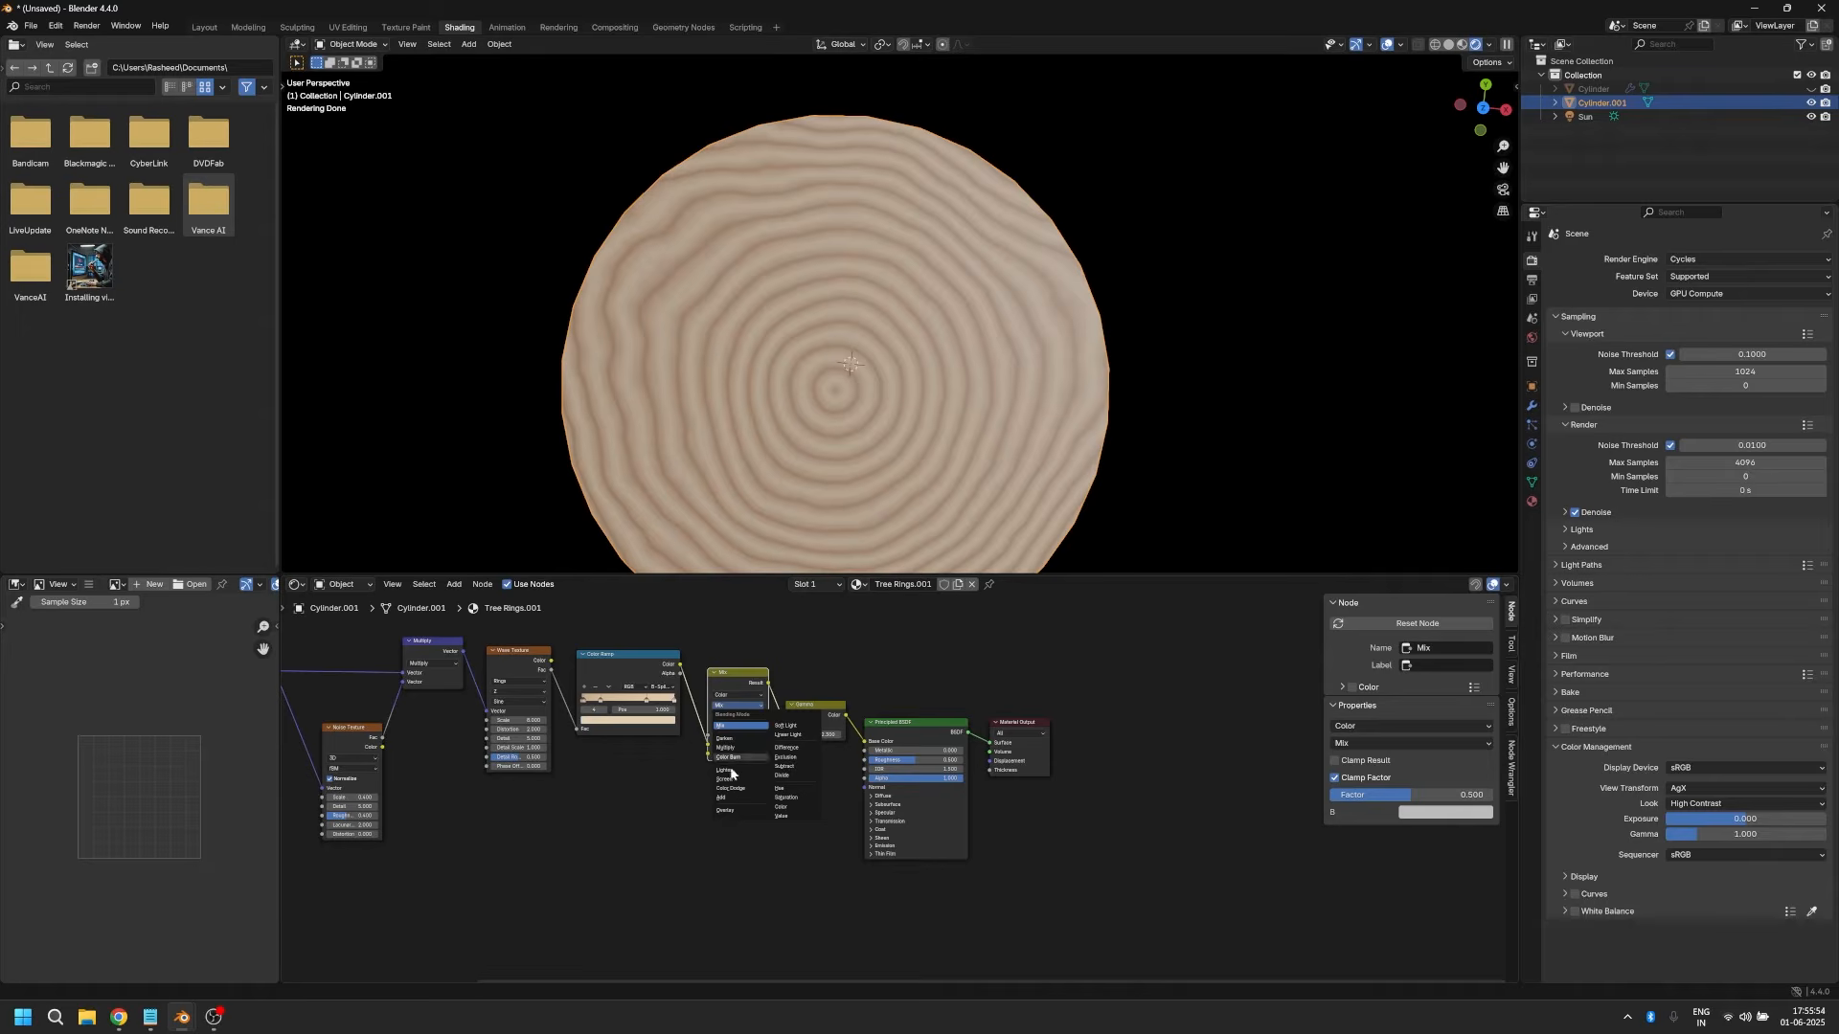
Step: Set the blending mode of the Mix Color node before the Gamma node to Overlay
{"action": "left_click", "coordinate": [725, 814]}
{"action": "scroll", "coordinate": [531, 846], "scroll_direction": "down", "scroll_amount": 1}
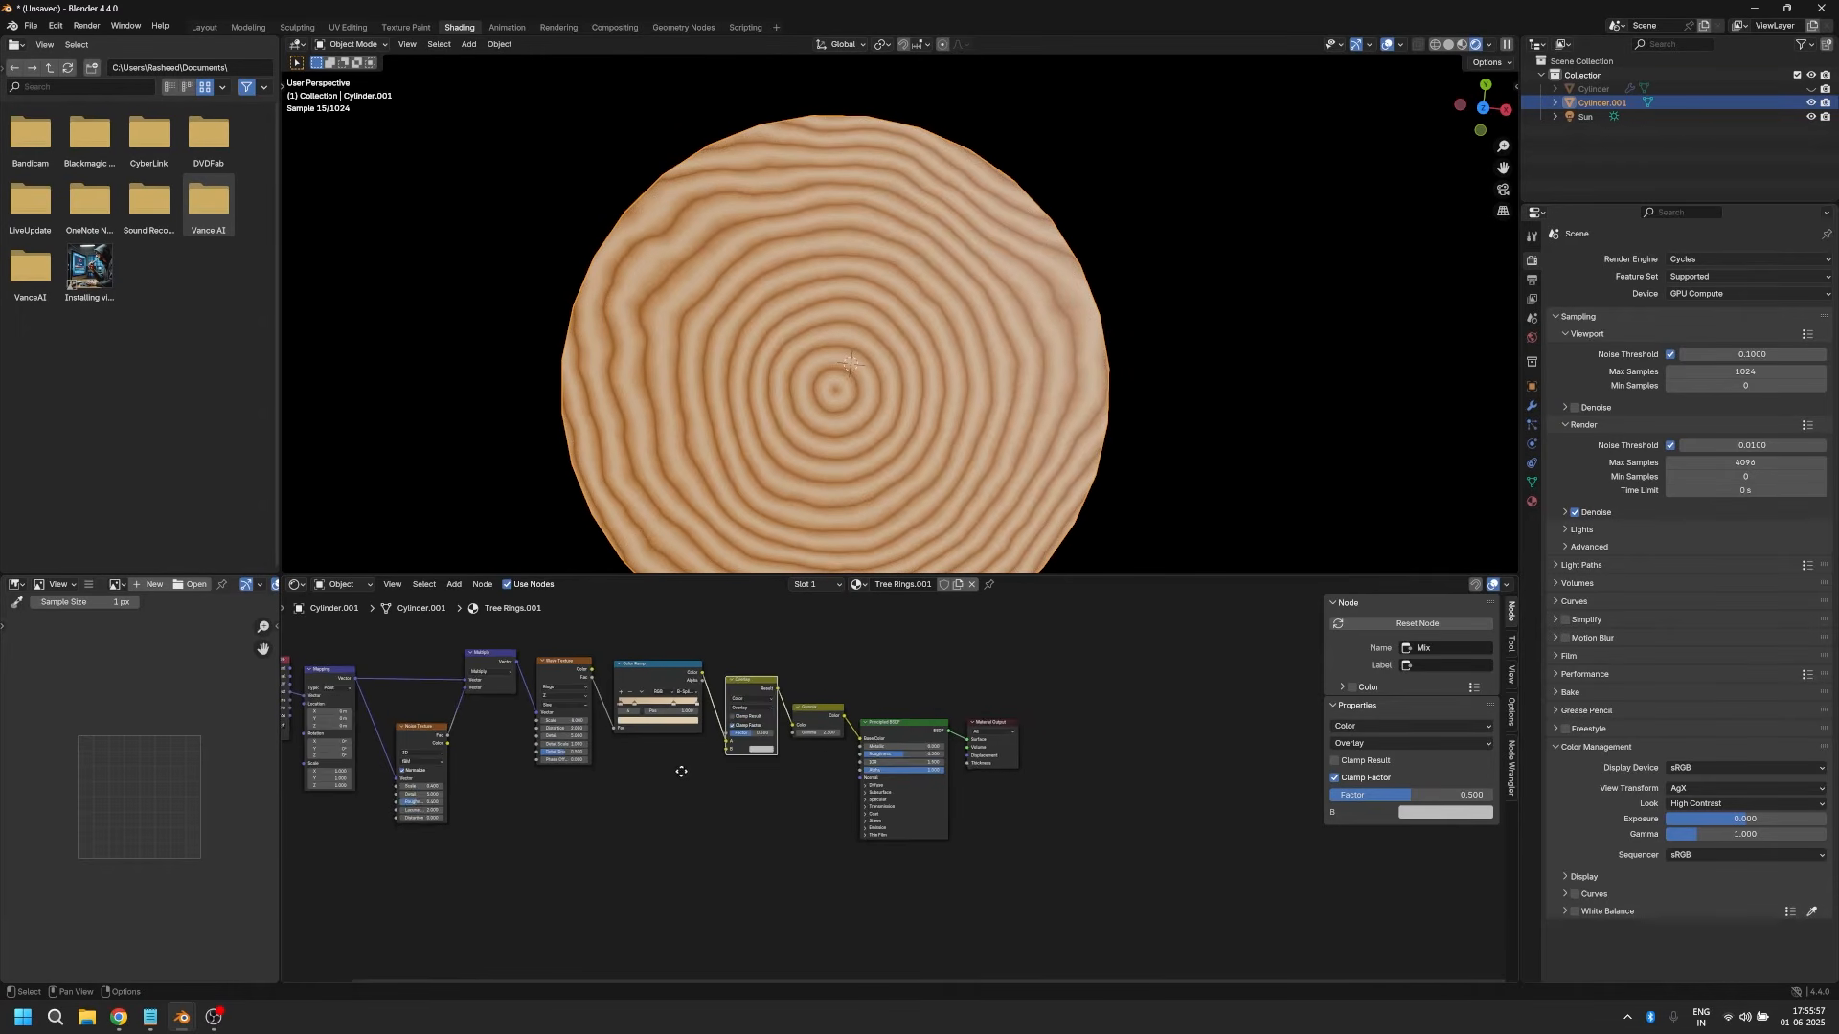
Step: Add a Noise Texture node below the Wave Texture node and set its type to Multifractal
{"action": "key", "text": "shift+a"}
{"action": "type", "text": "nosie"}
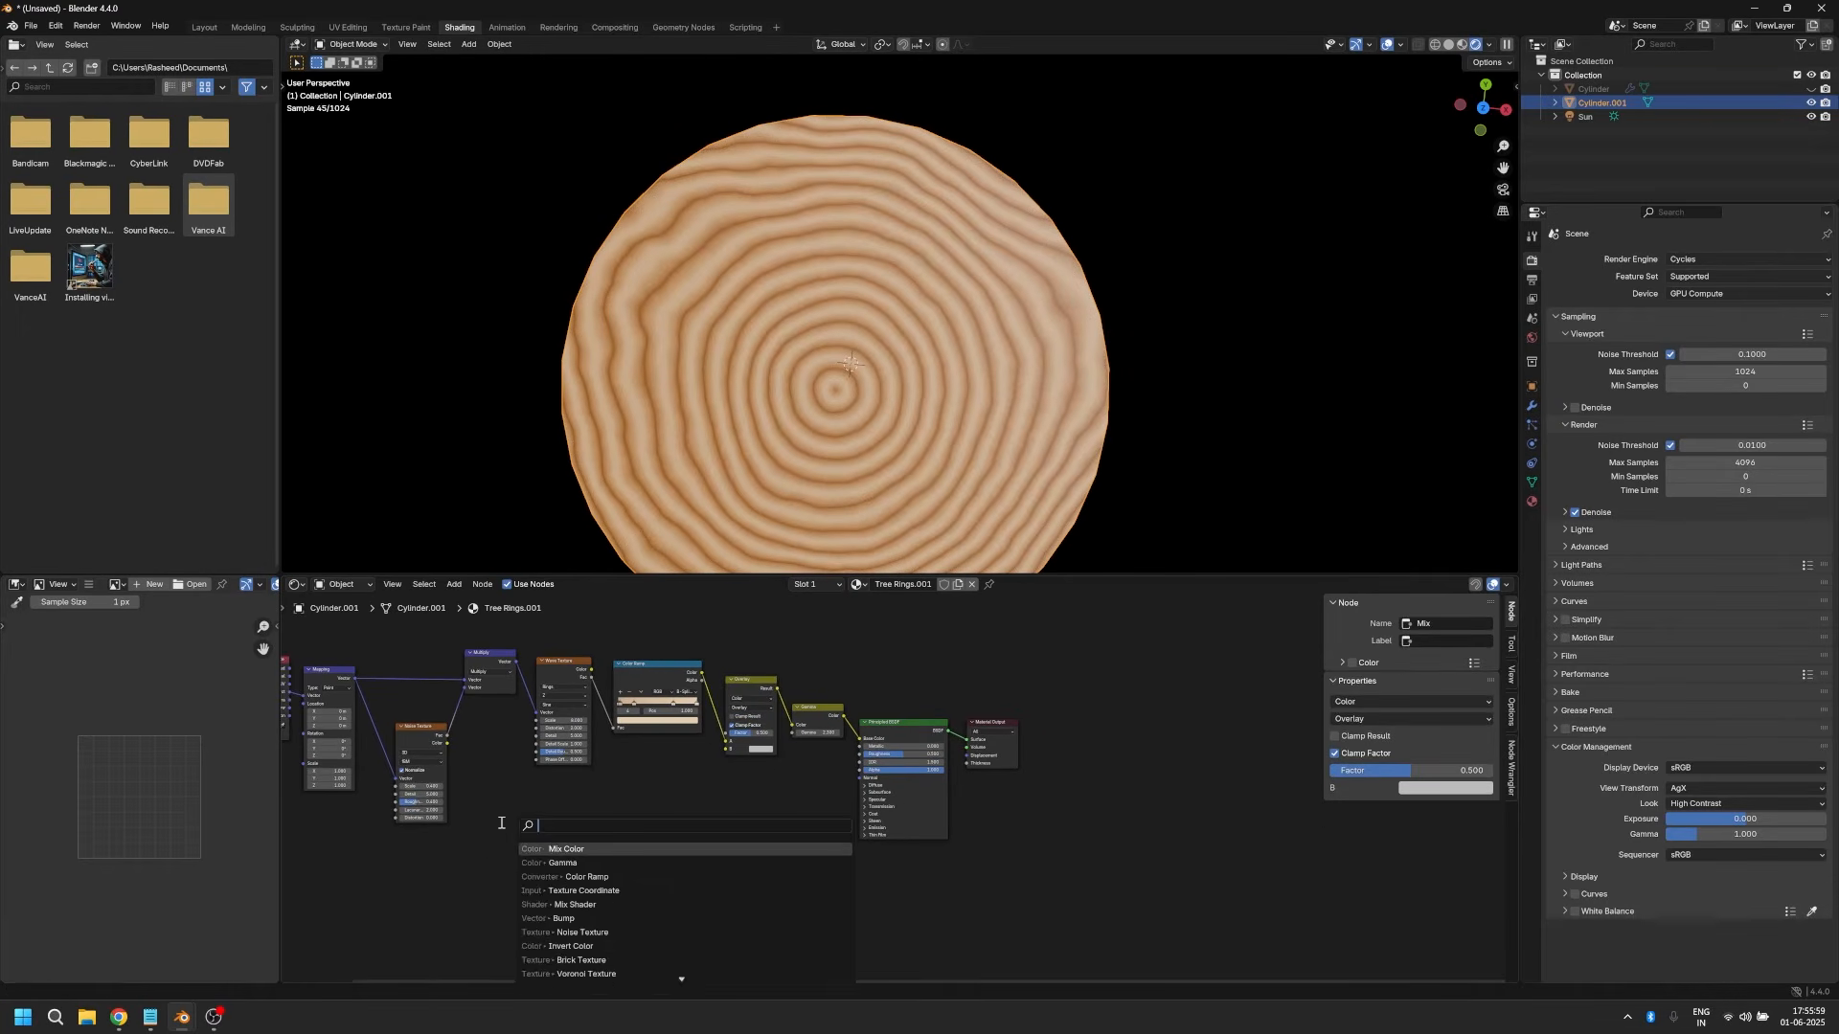
{"action": "key", "text": "Return"}
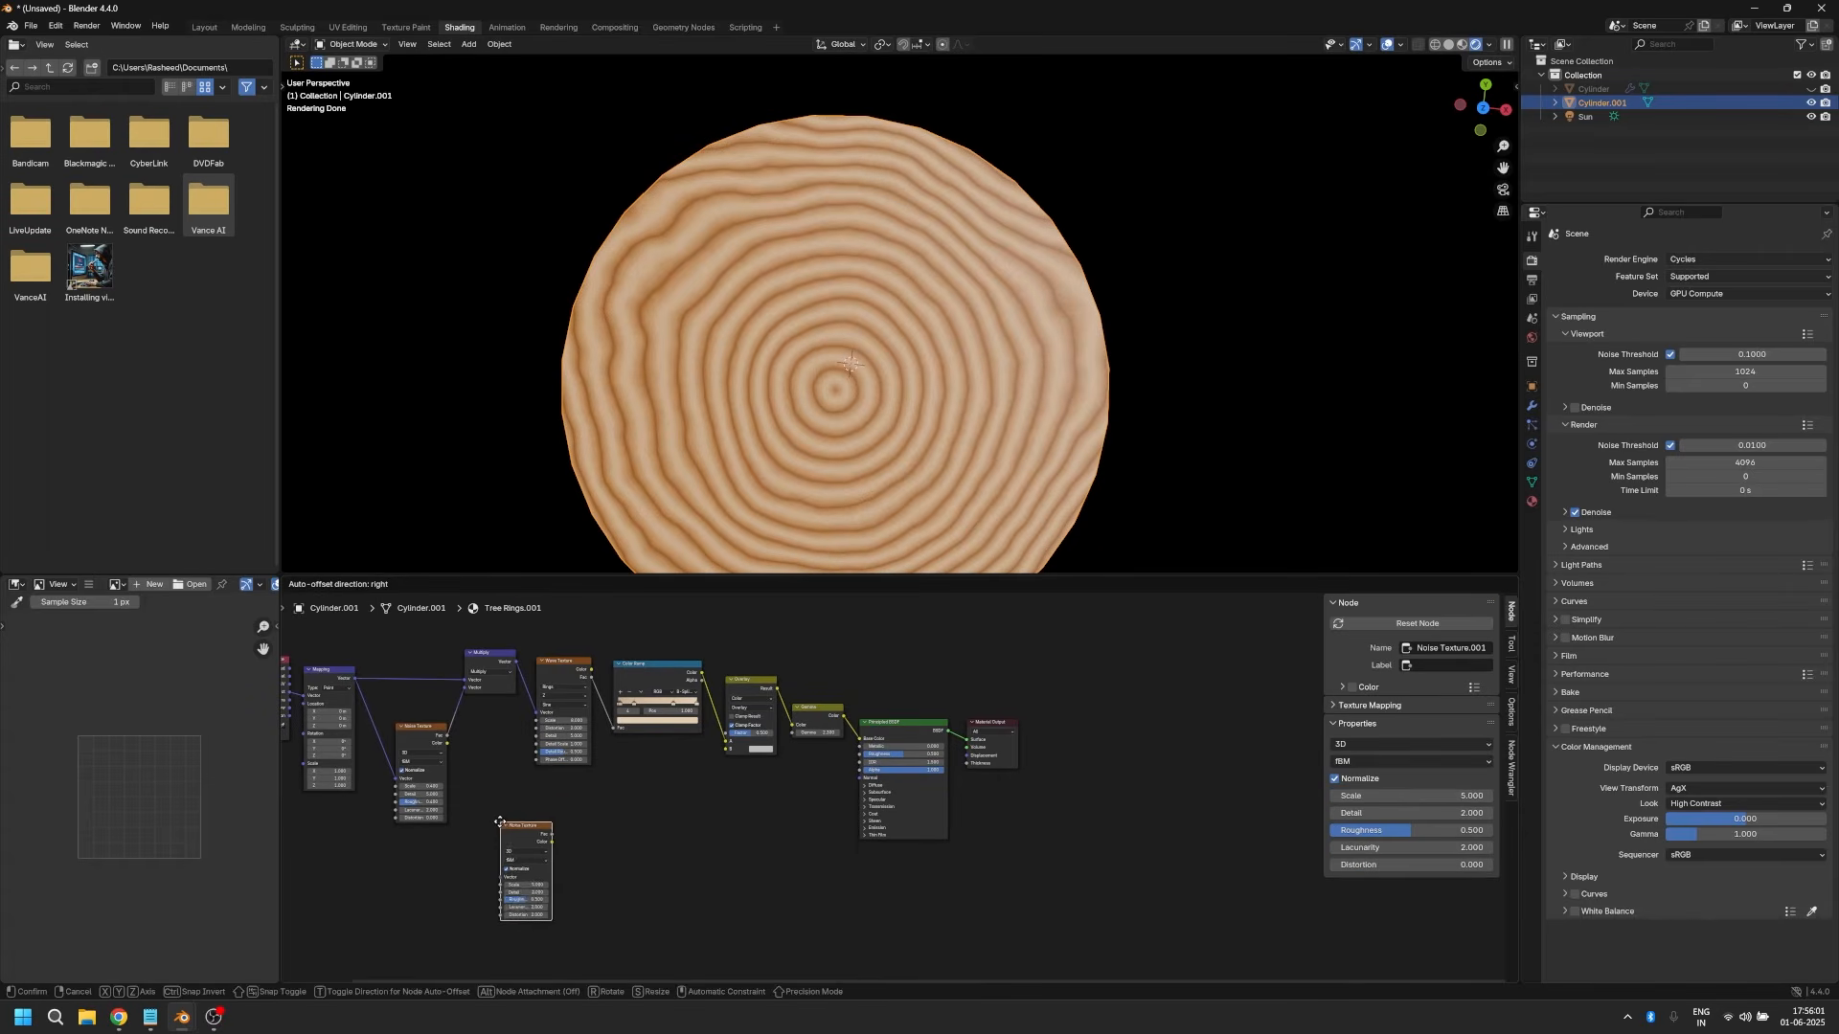
{"action": "left_click", "coordinate": [573, 820]}
{"action": "scroll", "coordinate": [542, 820], "scroll_direction": "up", "scroll_amount": 2}
{"action": "left_click", "coordinate": [433, 826]}
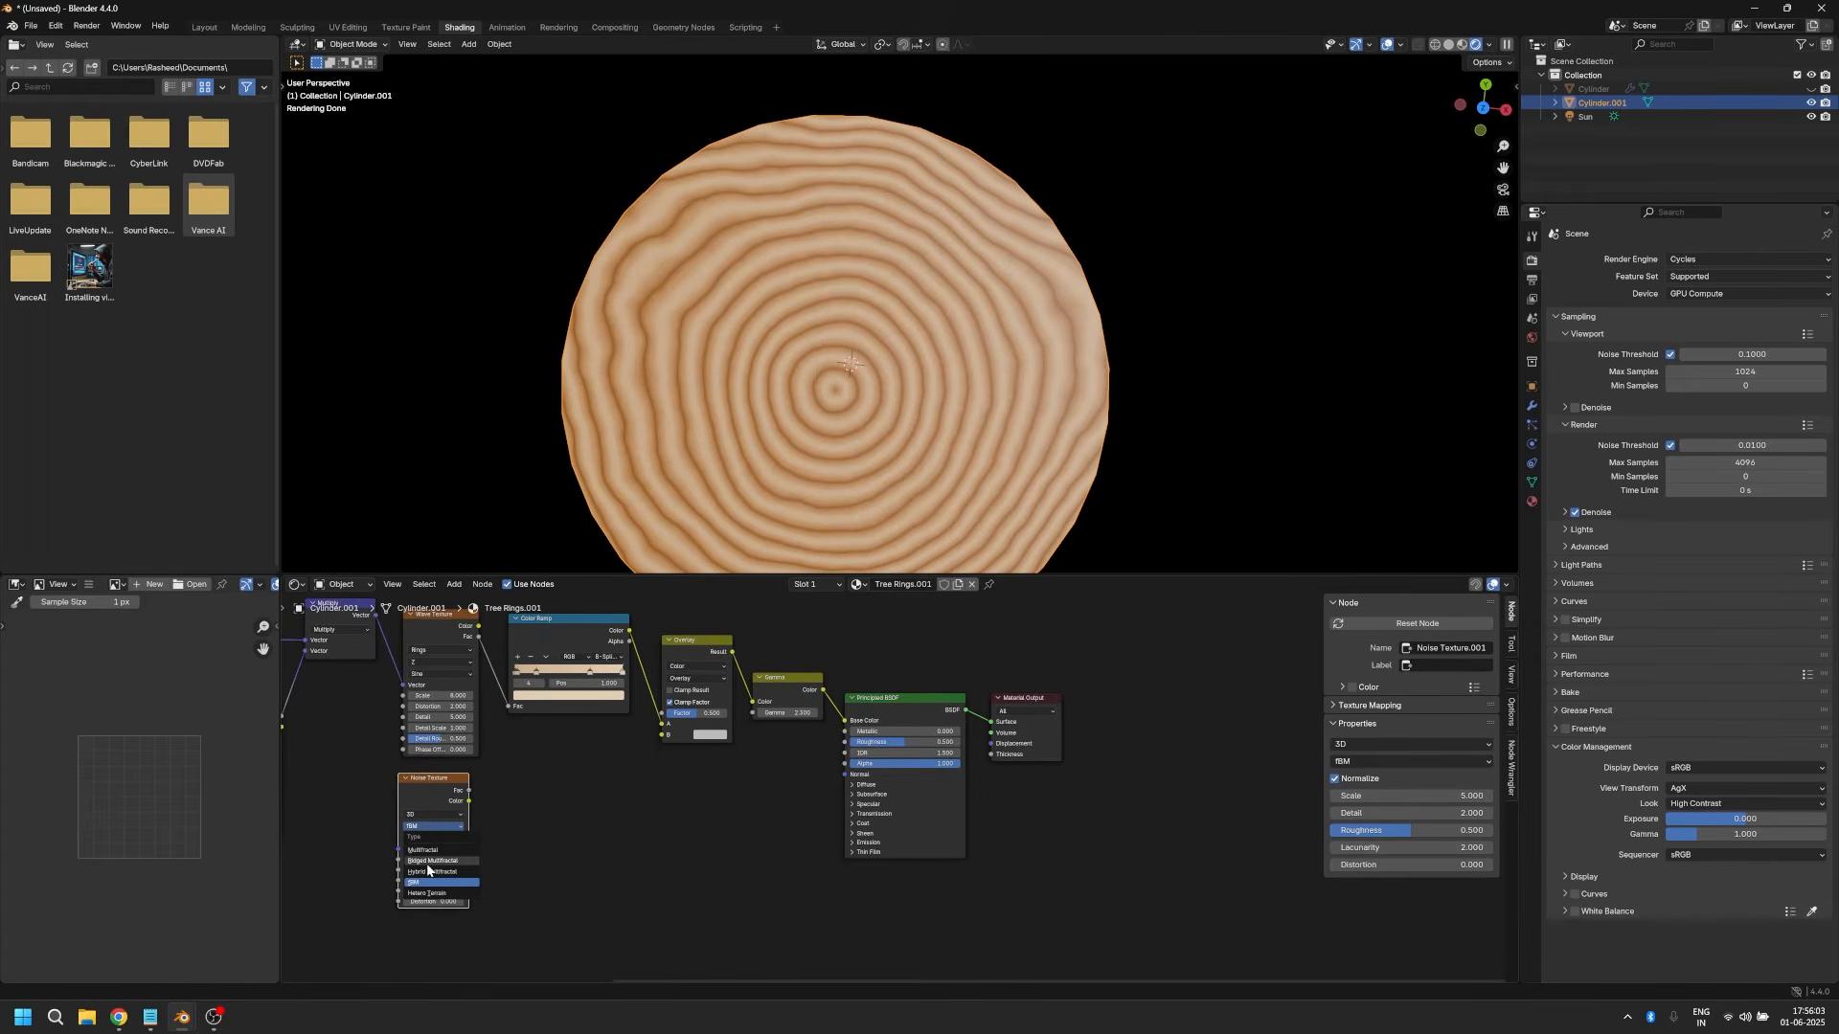
{"action": "left_click", "coordinate": [436, 847]}
Step: Connect the new Noise Texture's factor output to the Overlay node's B input and the Mapping vector to the Noise Texture
{"action": "scroll", "coordinate": [476, 865], "scroll_direction": "down", "scroll_amount": 2}
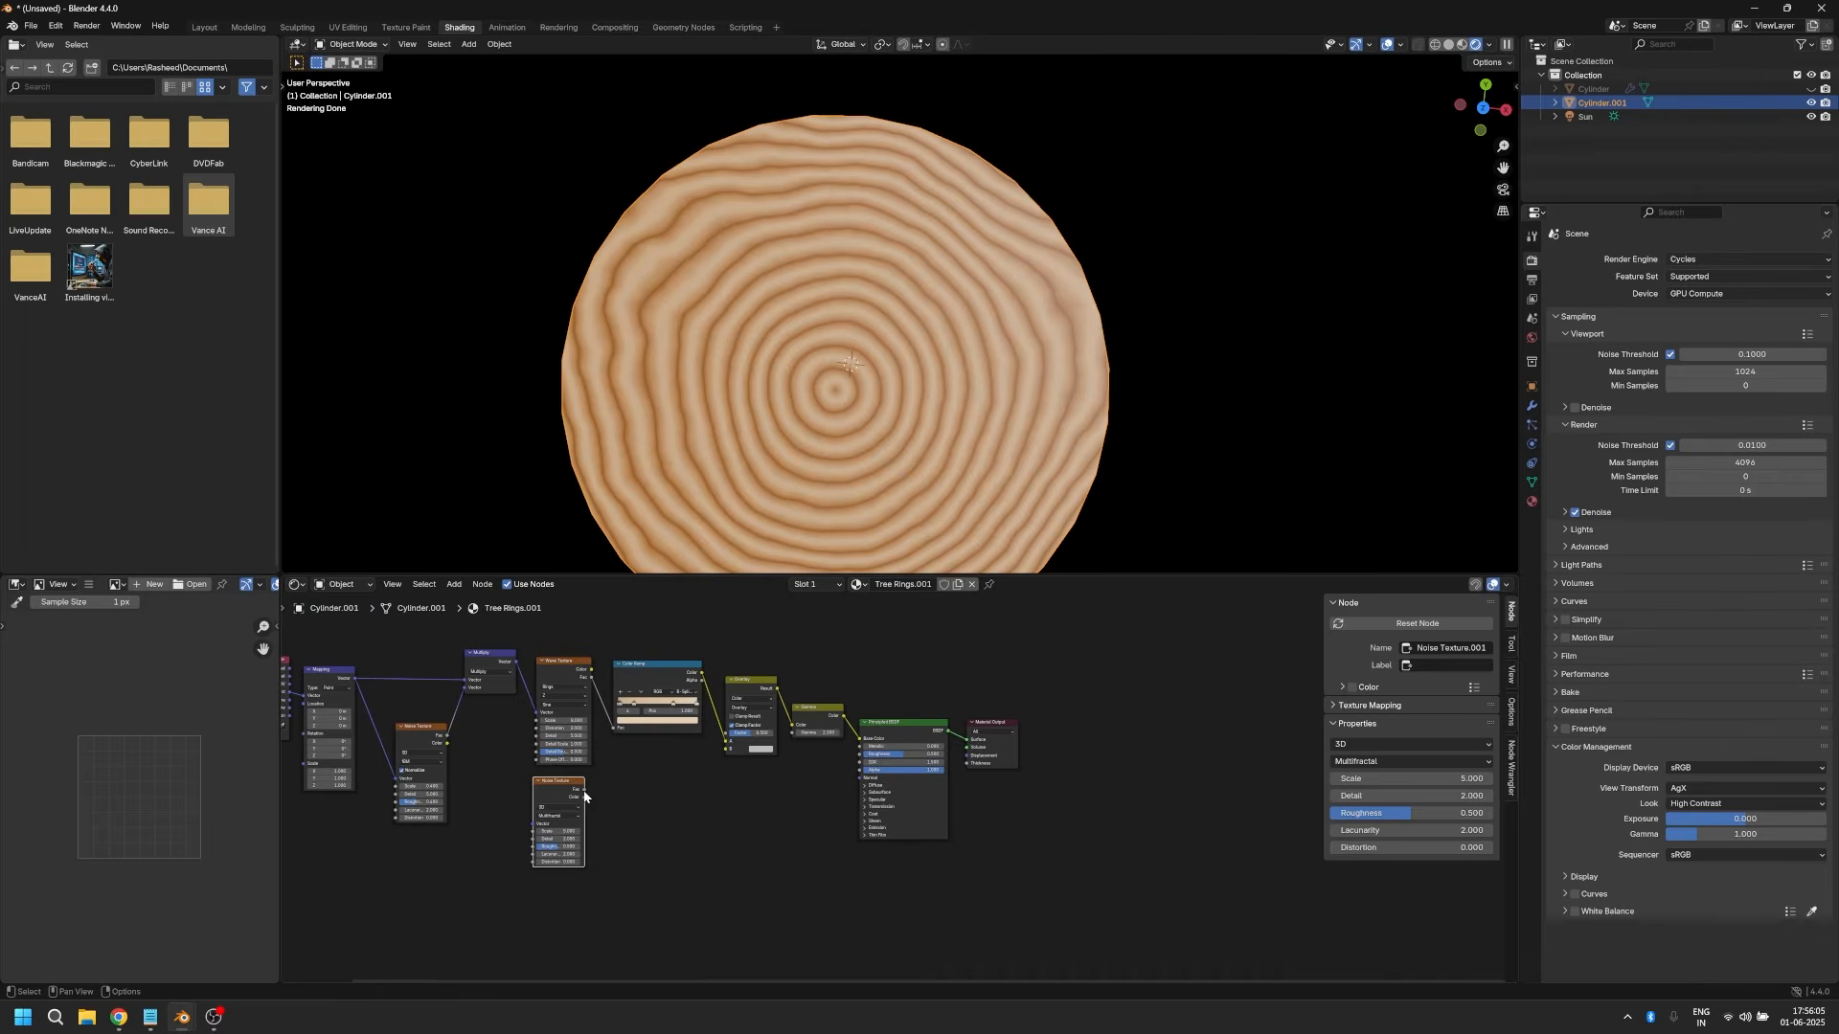
{"action": "left_click_drag", "start_coordinate": [583, 790], "coordinate": [727, 751]}
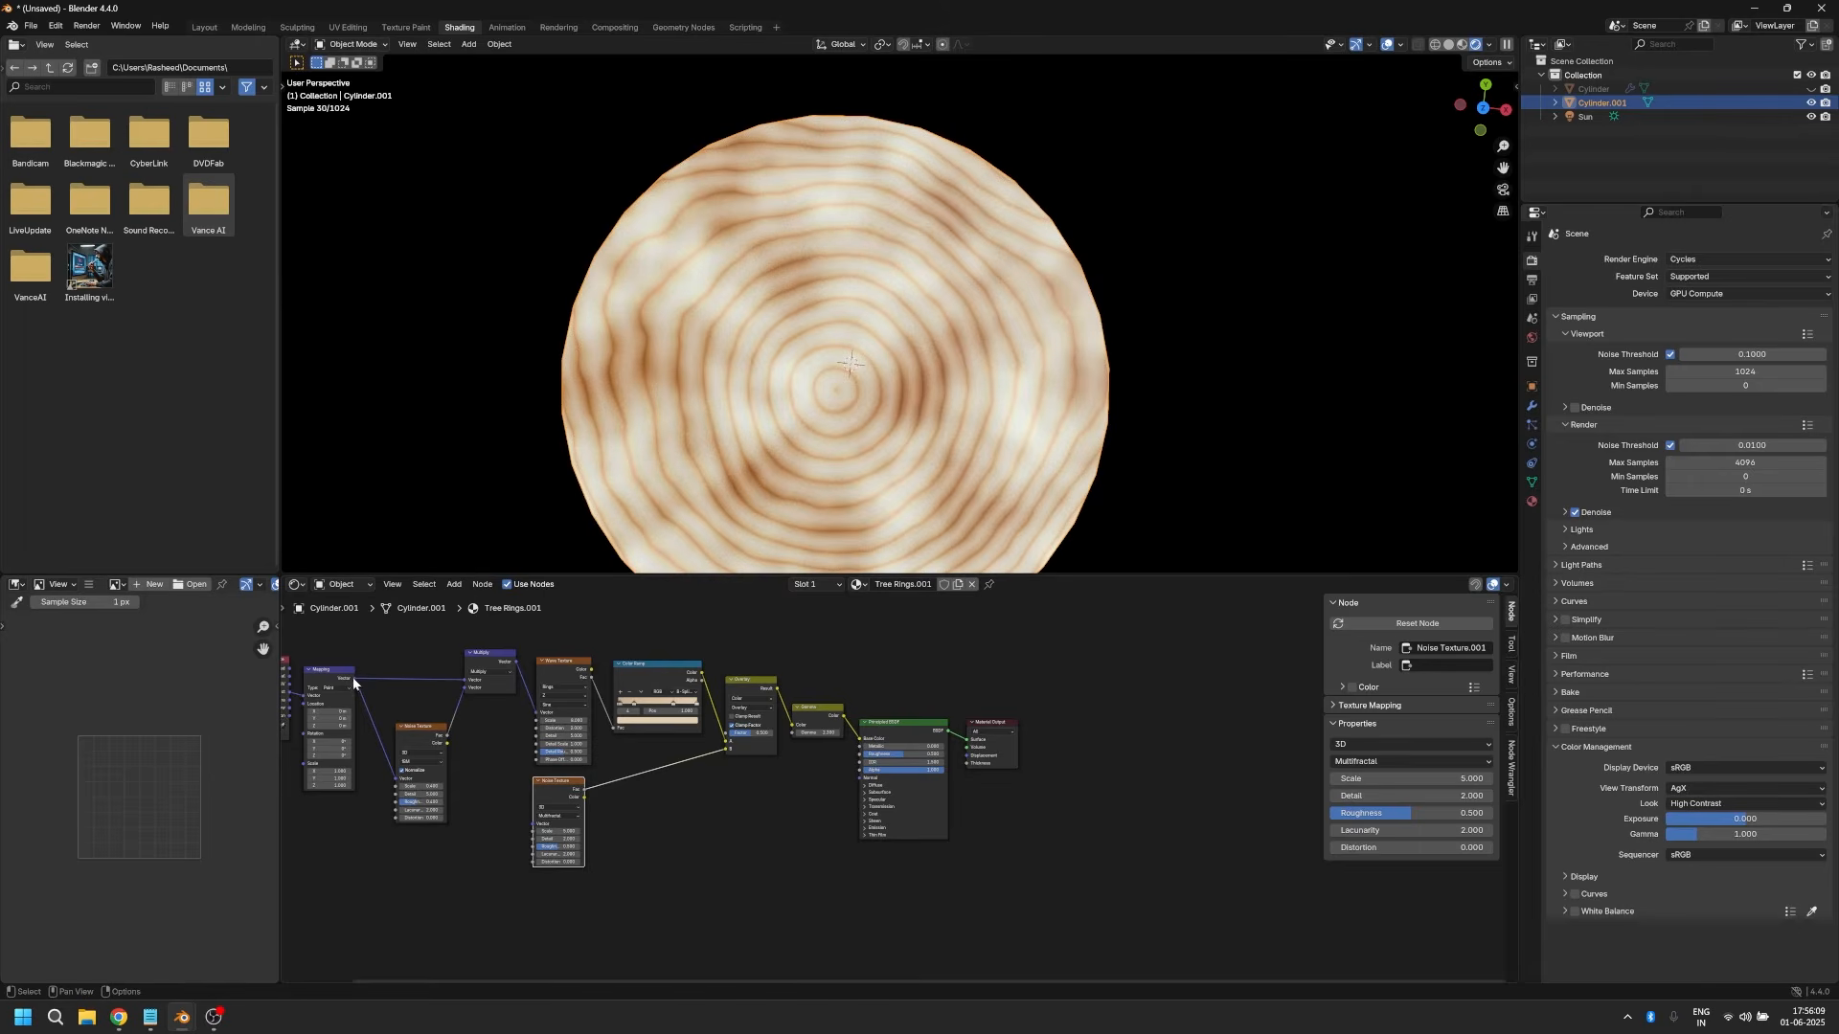
{"action": "left_click_drag", "start_coordinate": [354, 679], "coordinate": [535, 824]}
Step: Set the new Noise Texture's Scale to 2.4, Detail to 10 and Roughness to 0.7
{"action": "key", "text": "Home"}
{"action": "left_click", "coordinate": [682, 838]}
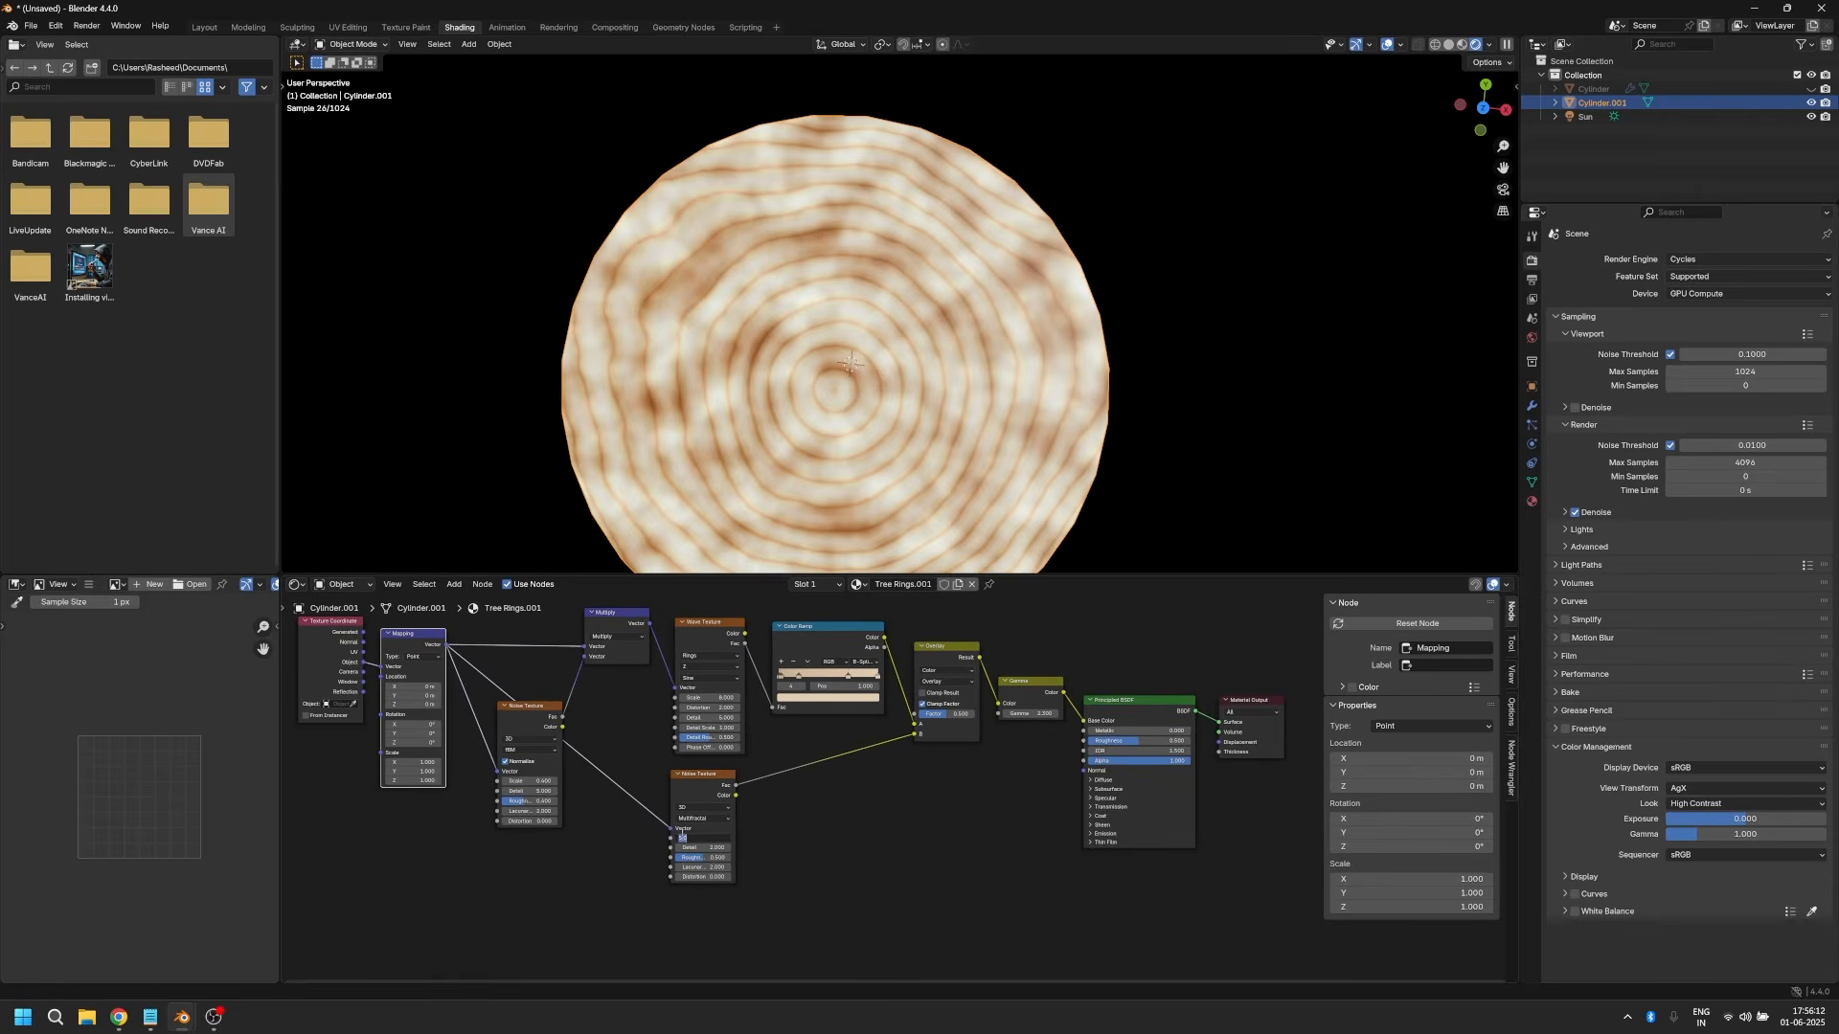
{"action": "key", "text": "Return"}
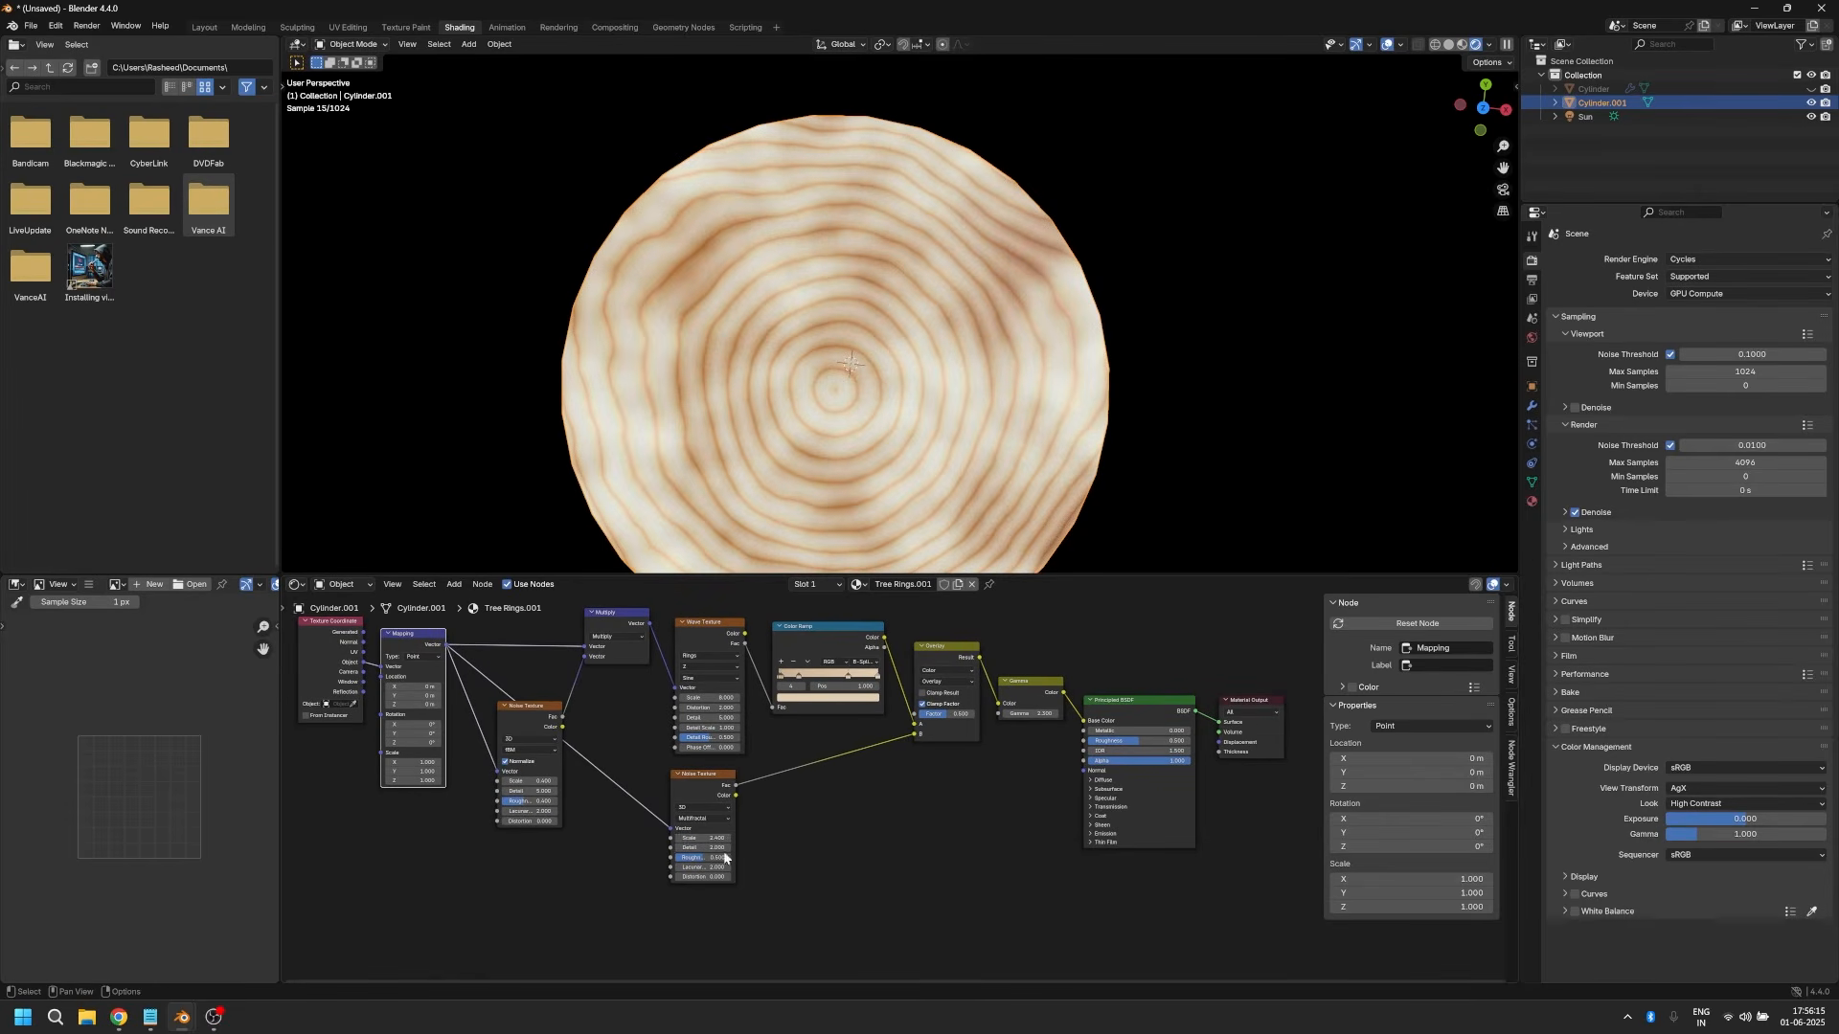
{"action": "left_click", "coordinate": [711, 849]}
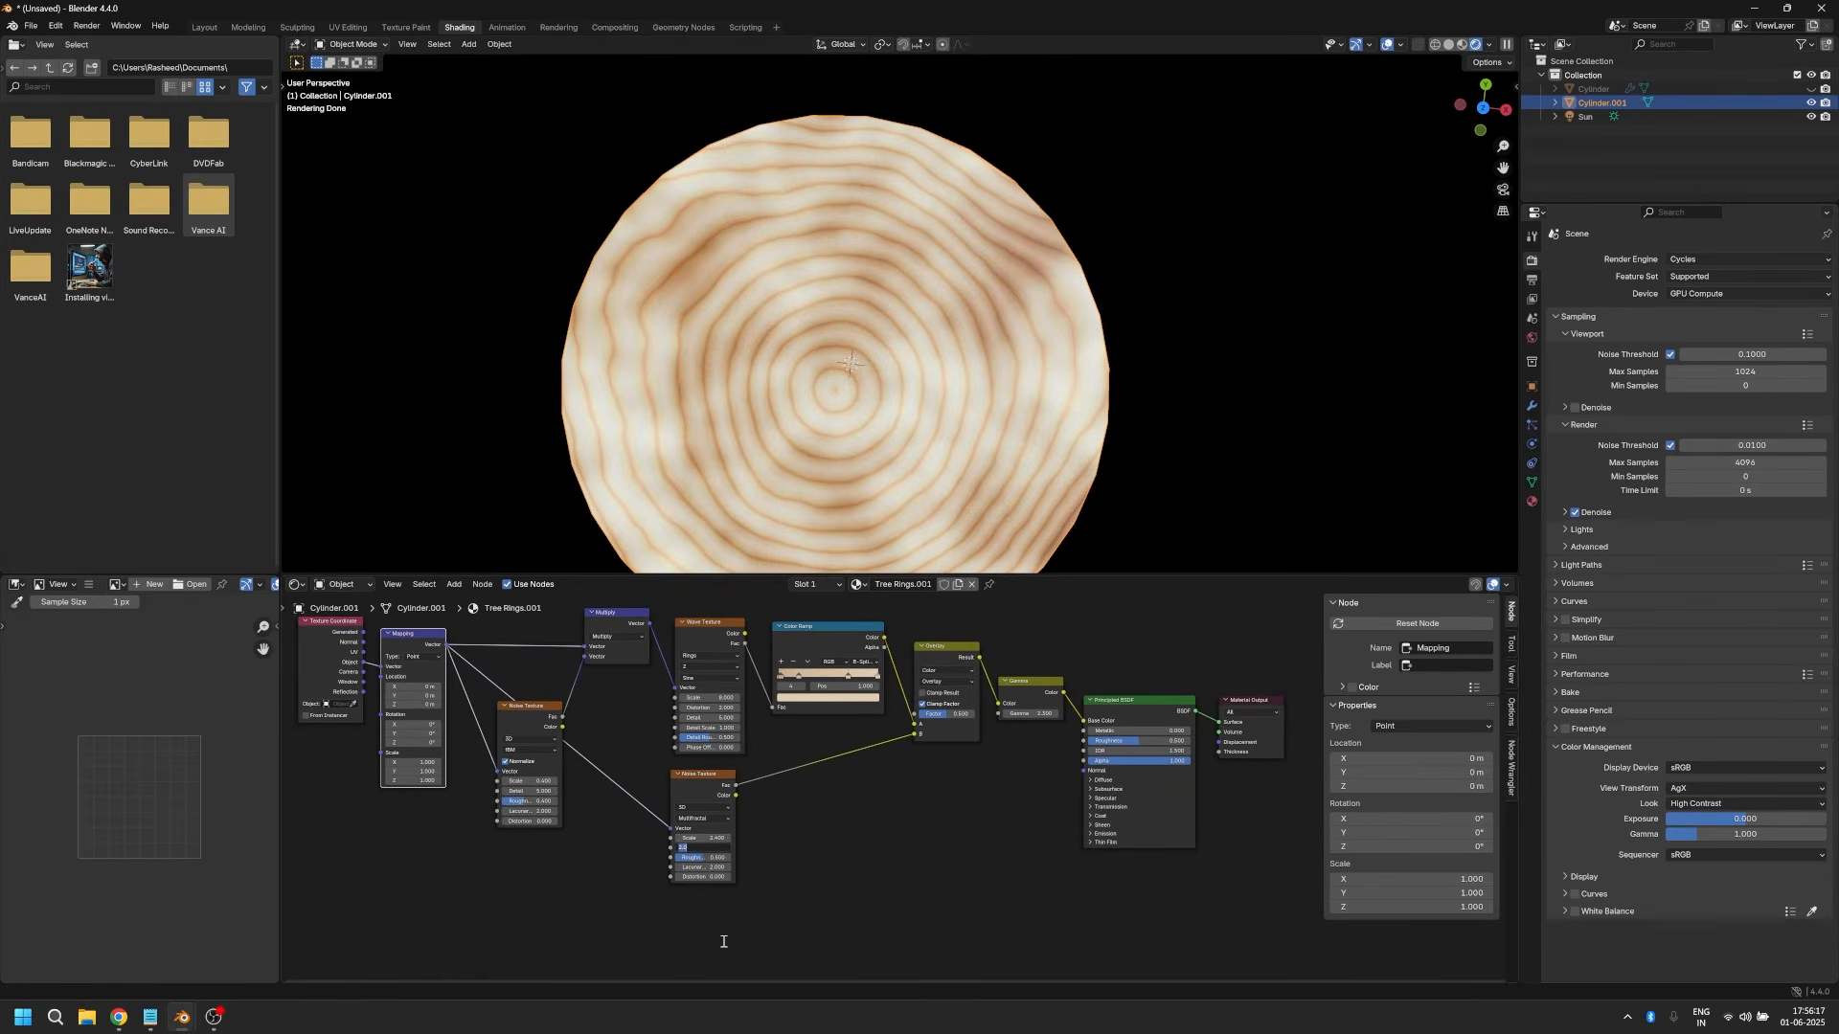
{"action": "type", "text": "10"}
{"action": "key", "text": "Return"}
{"action": "scroll", "coordinate": [738, 810], "scroll_direction": "up", "scroll_amount": 1}
{"action": "left_click", "coordinate": [669, 870]}
{"action": "type", "text": "0.7"}
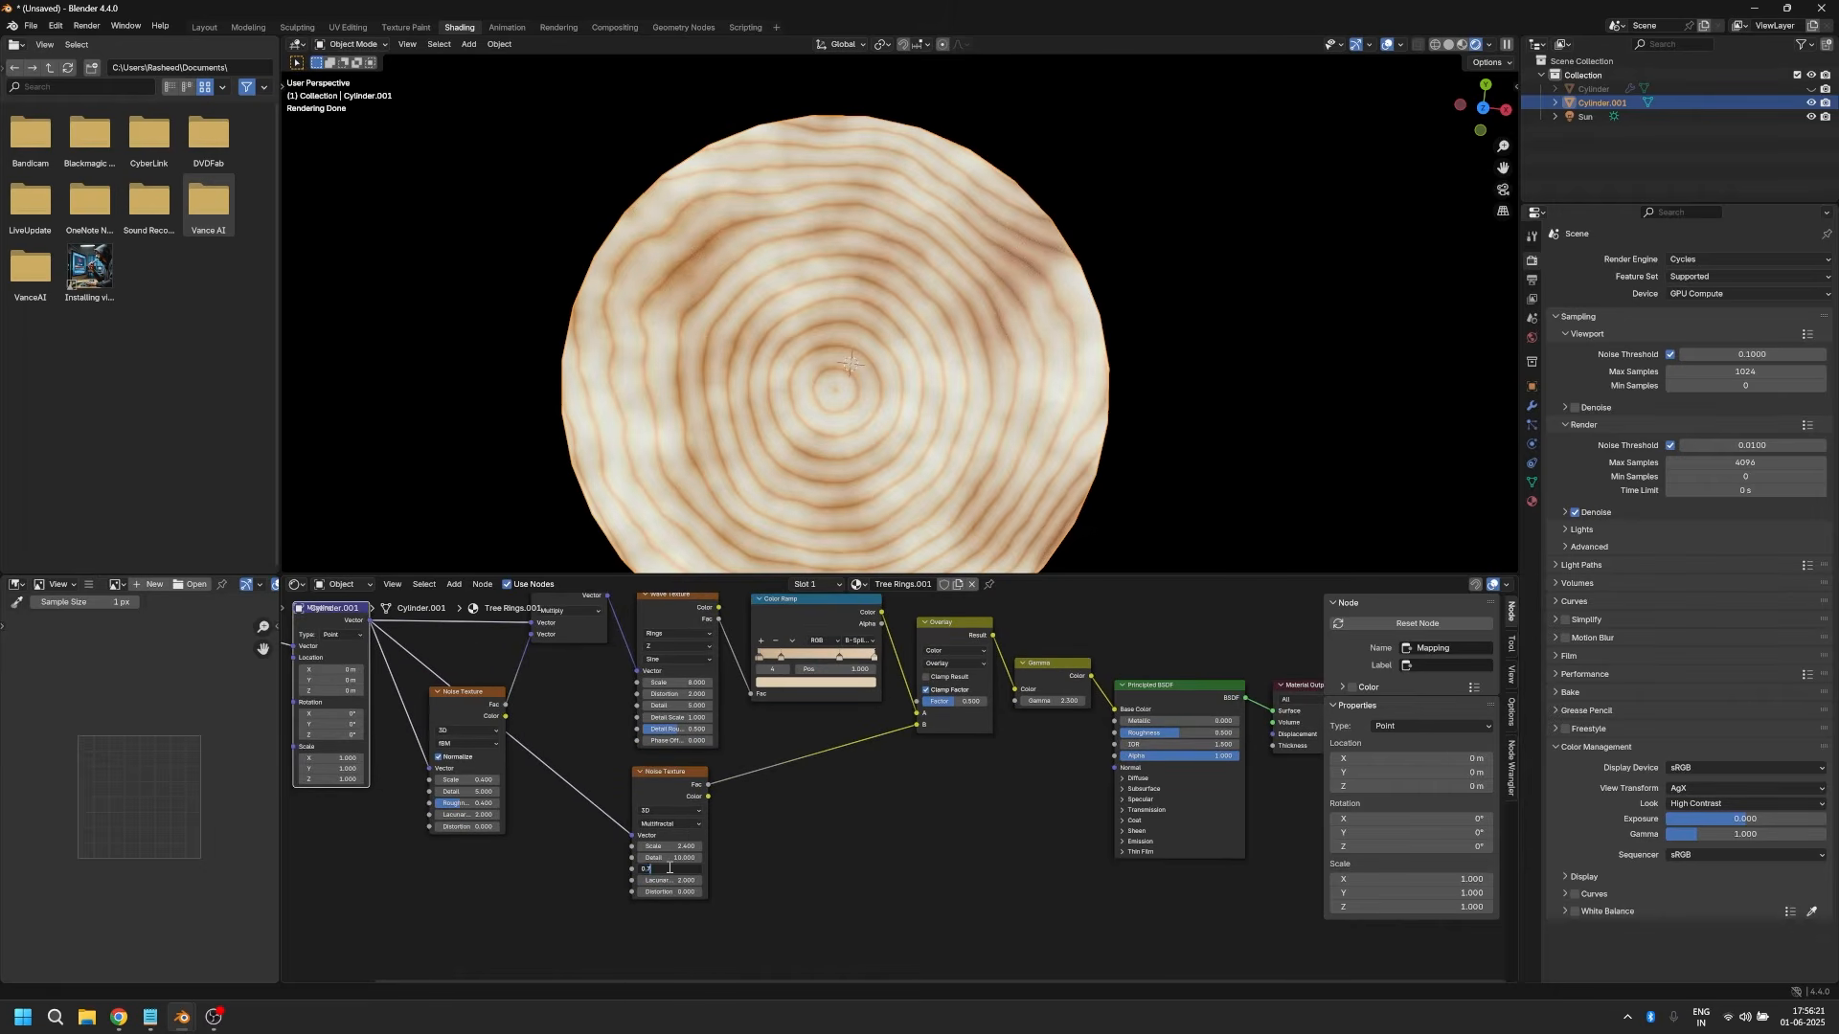
{"action": "key", "text": "Return"}
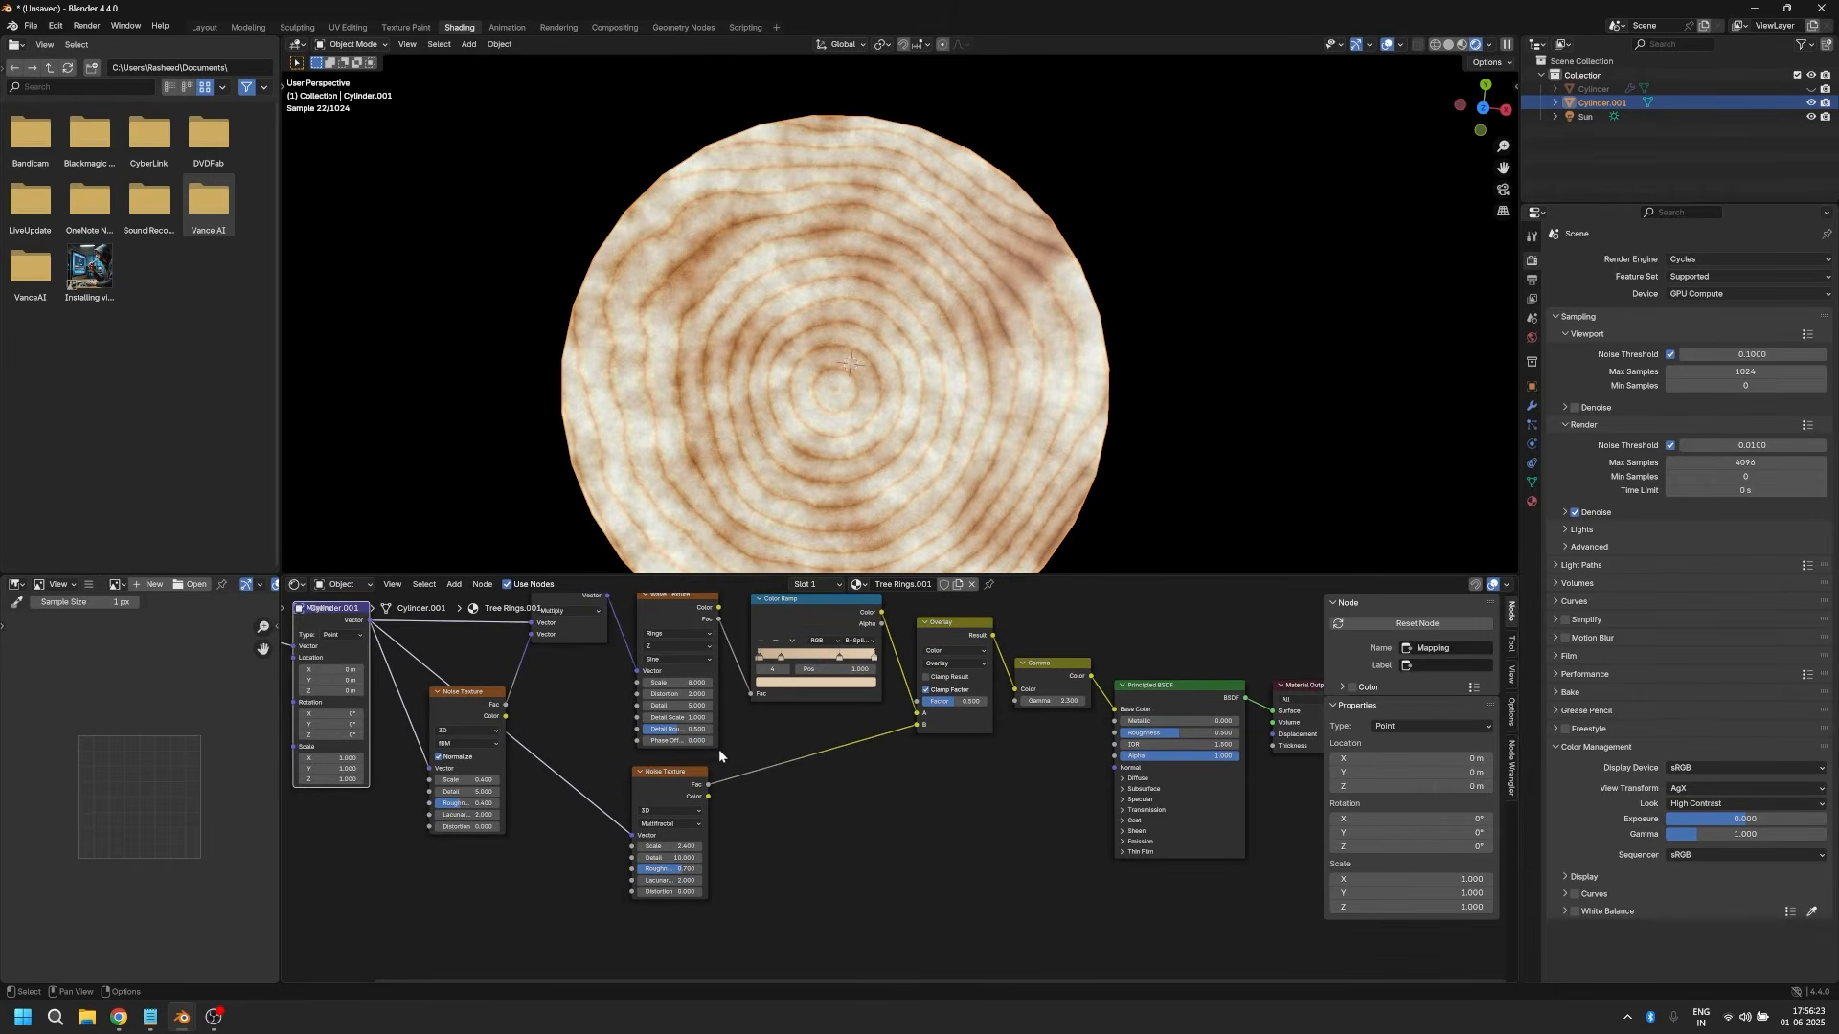
Step: Add a Color Ramp node on the link between the Multifractal Noise Texture and the Overlay node
{"action": "scroll", "coordinate": [719, 749], "scroll_direction": "down", "scroll_amount": 2}
{"action": "key", "text": "shift+a"}
{"action": "type", "text": "colo"}
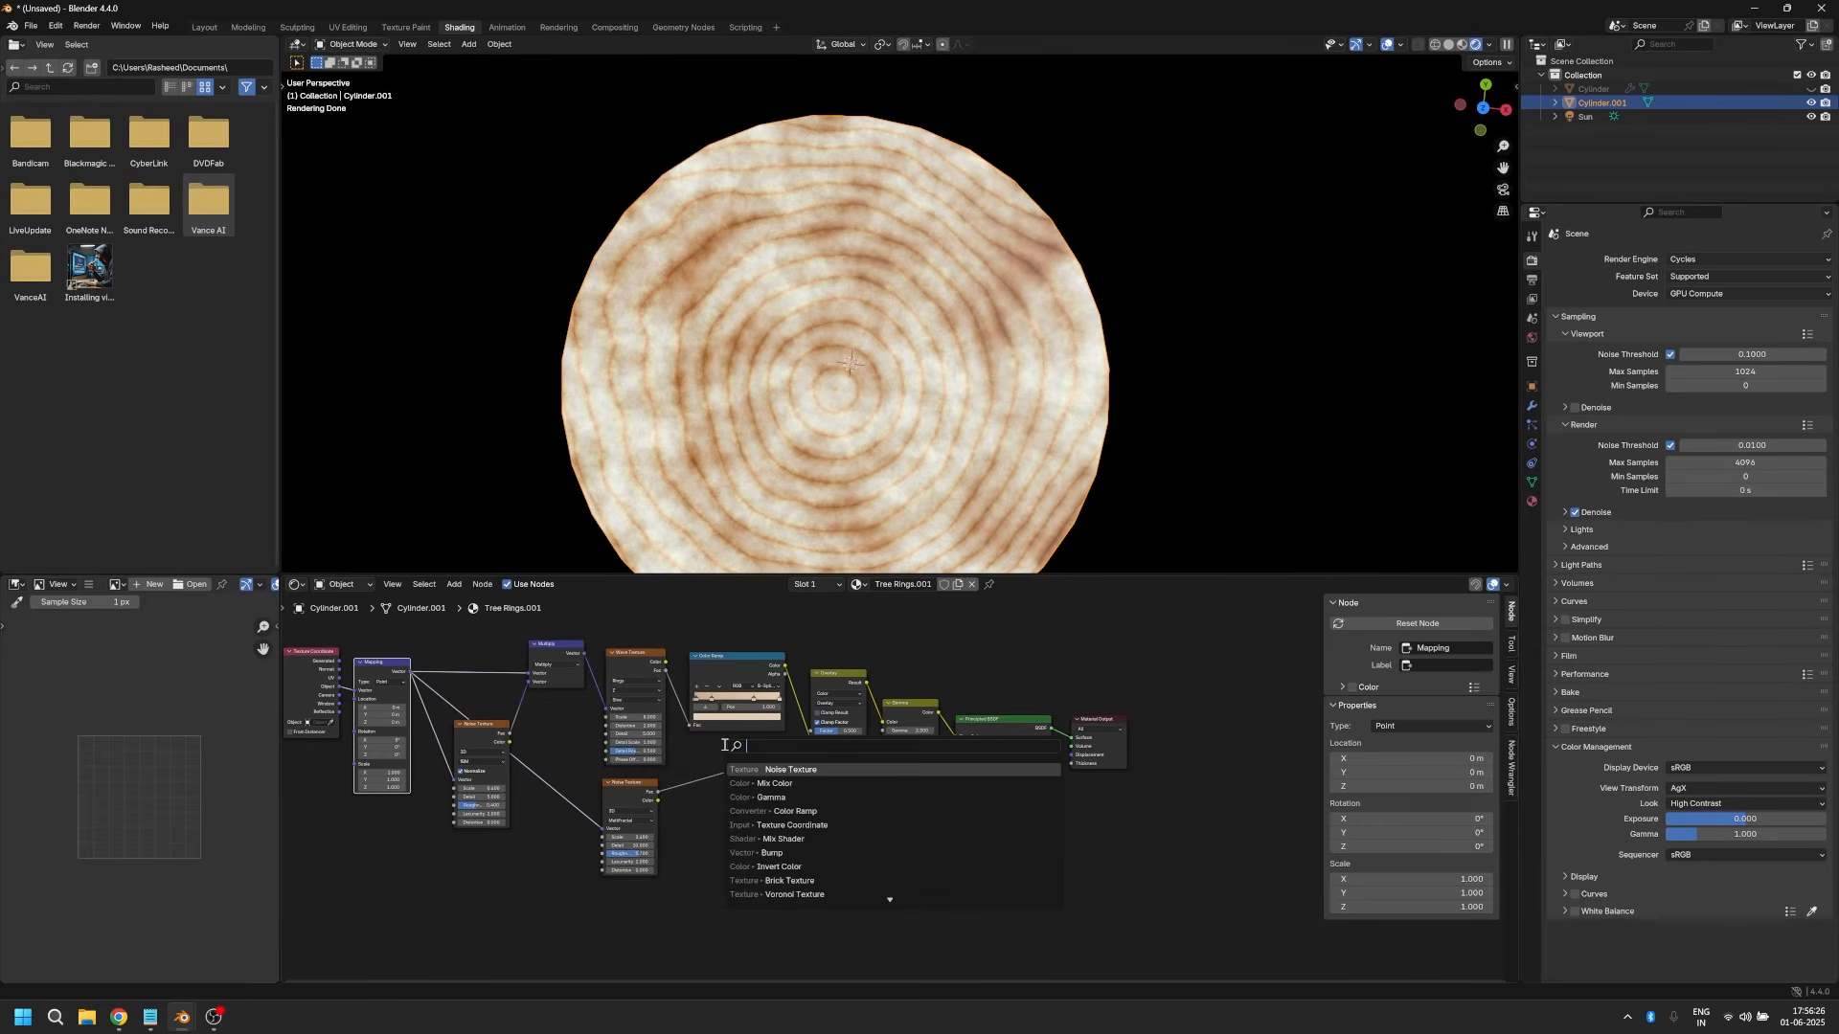
{"action": "key", "text": "Down"}
{"action": "key", "text": "Return"}
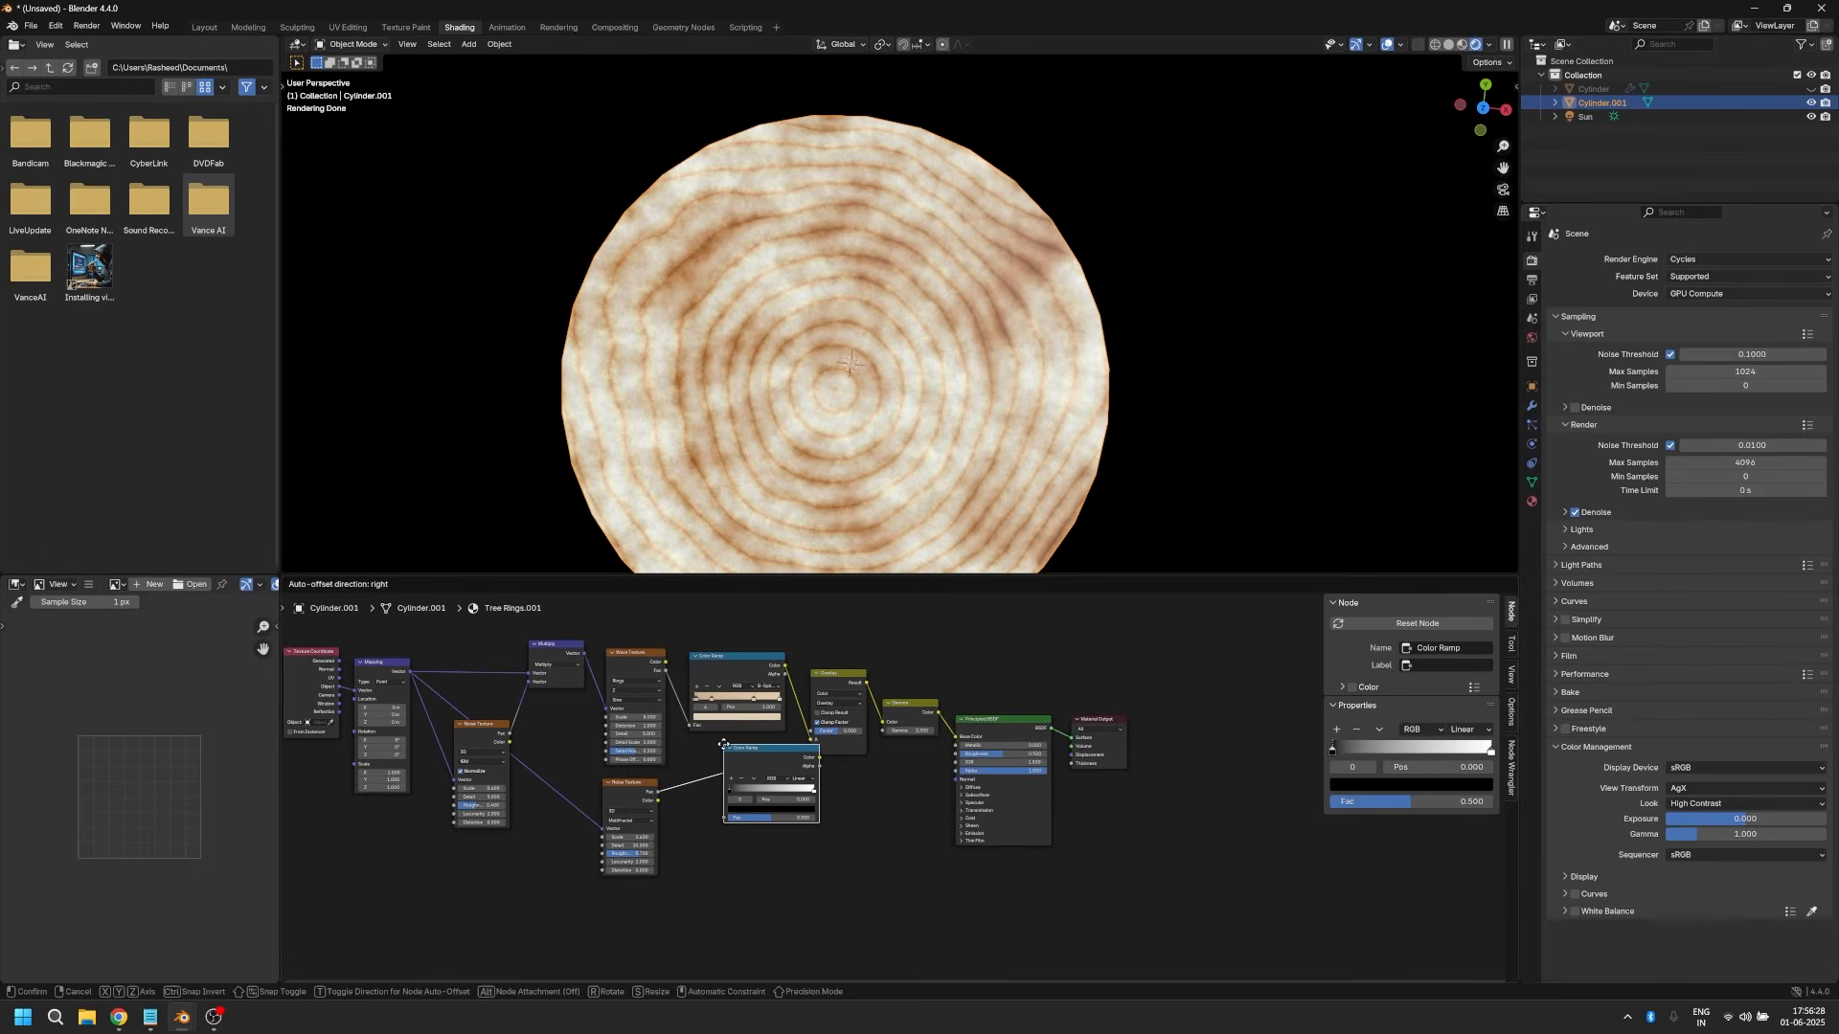
{"action": "left_click", "coordinate": [689, 758]}
Step: Set the Overlay node's Factor to 0.4
{"action": "double_click", "coordinate": [838, 735]}
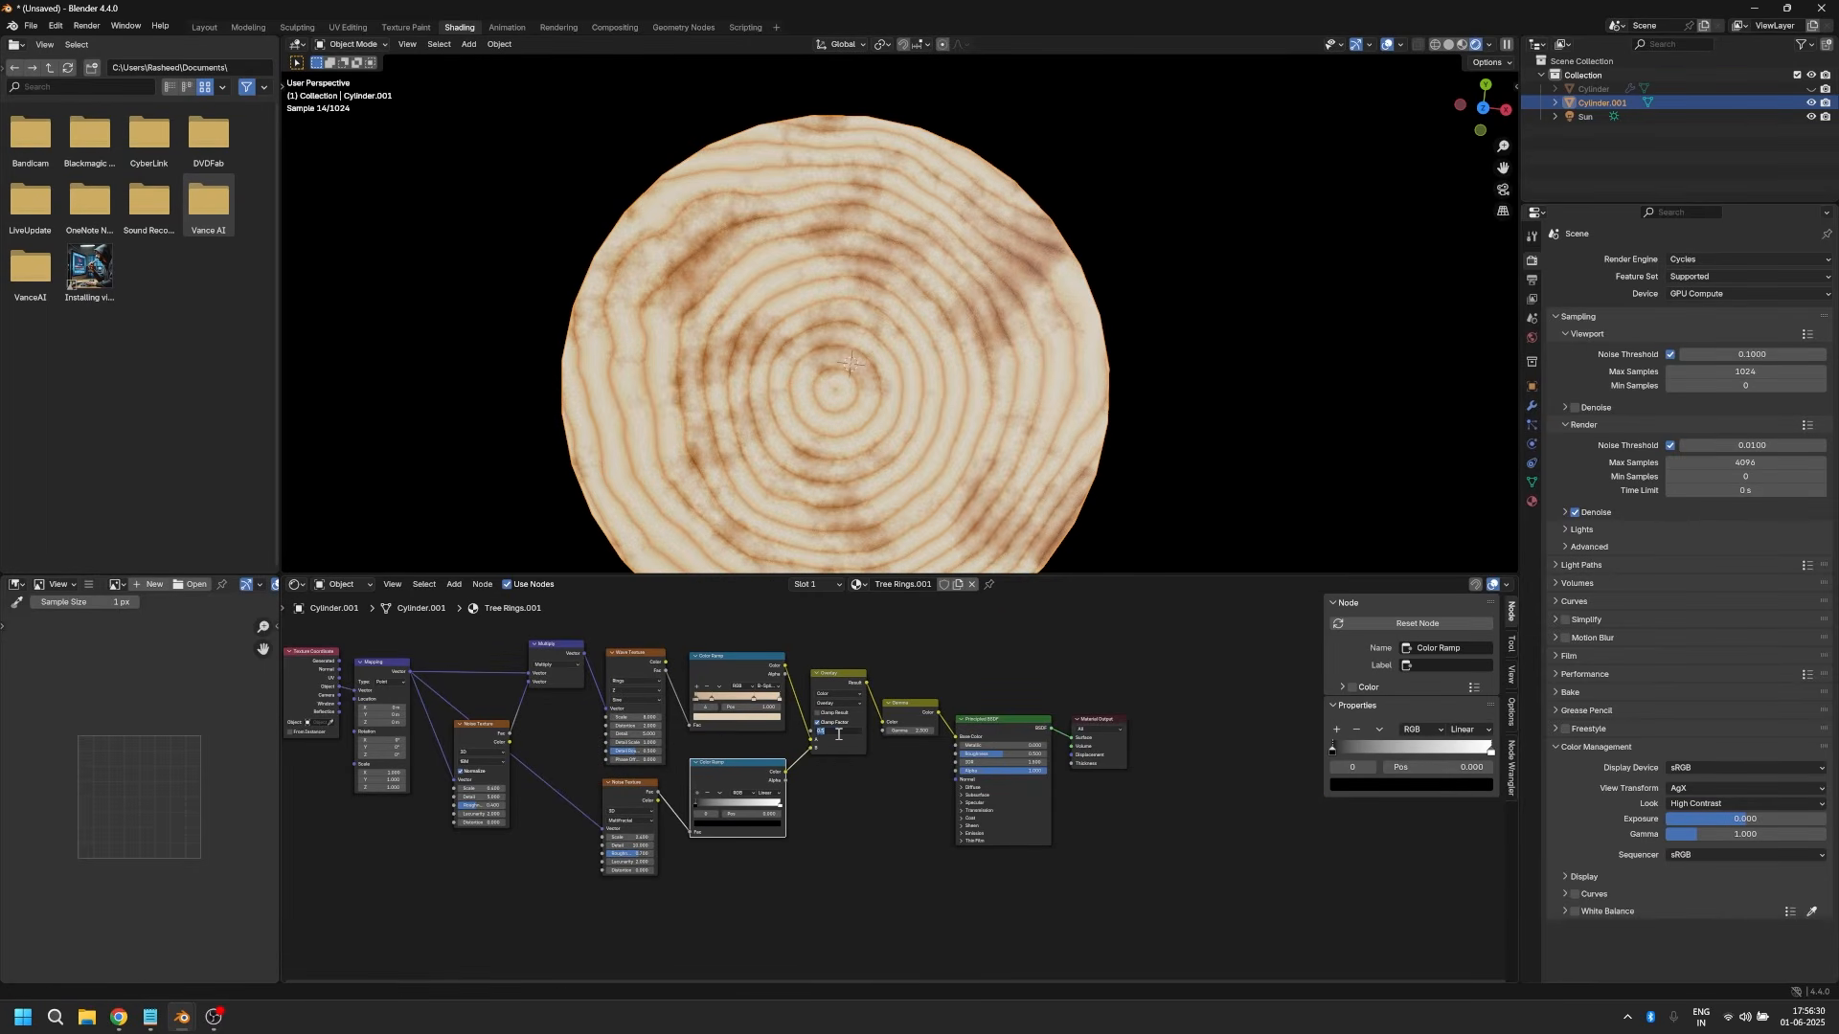
{"action": "type", "text": "0.4"}
{"action": "key", "text": "Return"}
Step: Set the lower Color Ramp's interpolation to B-Spline and its black stop's position to 0.5
{"action": "scroll", "coordinate": [810, 726], "scroll_direction": "up", "scroll_amount": 2}
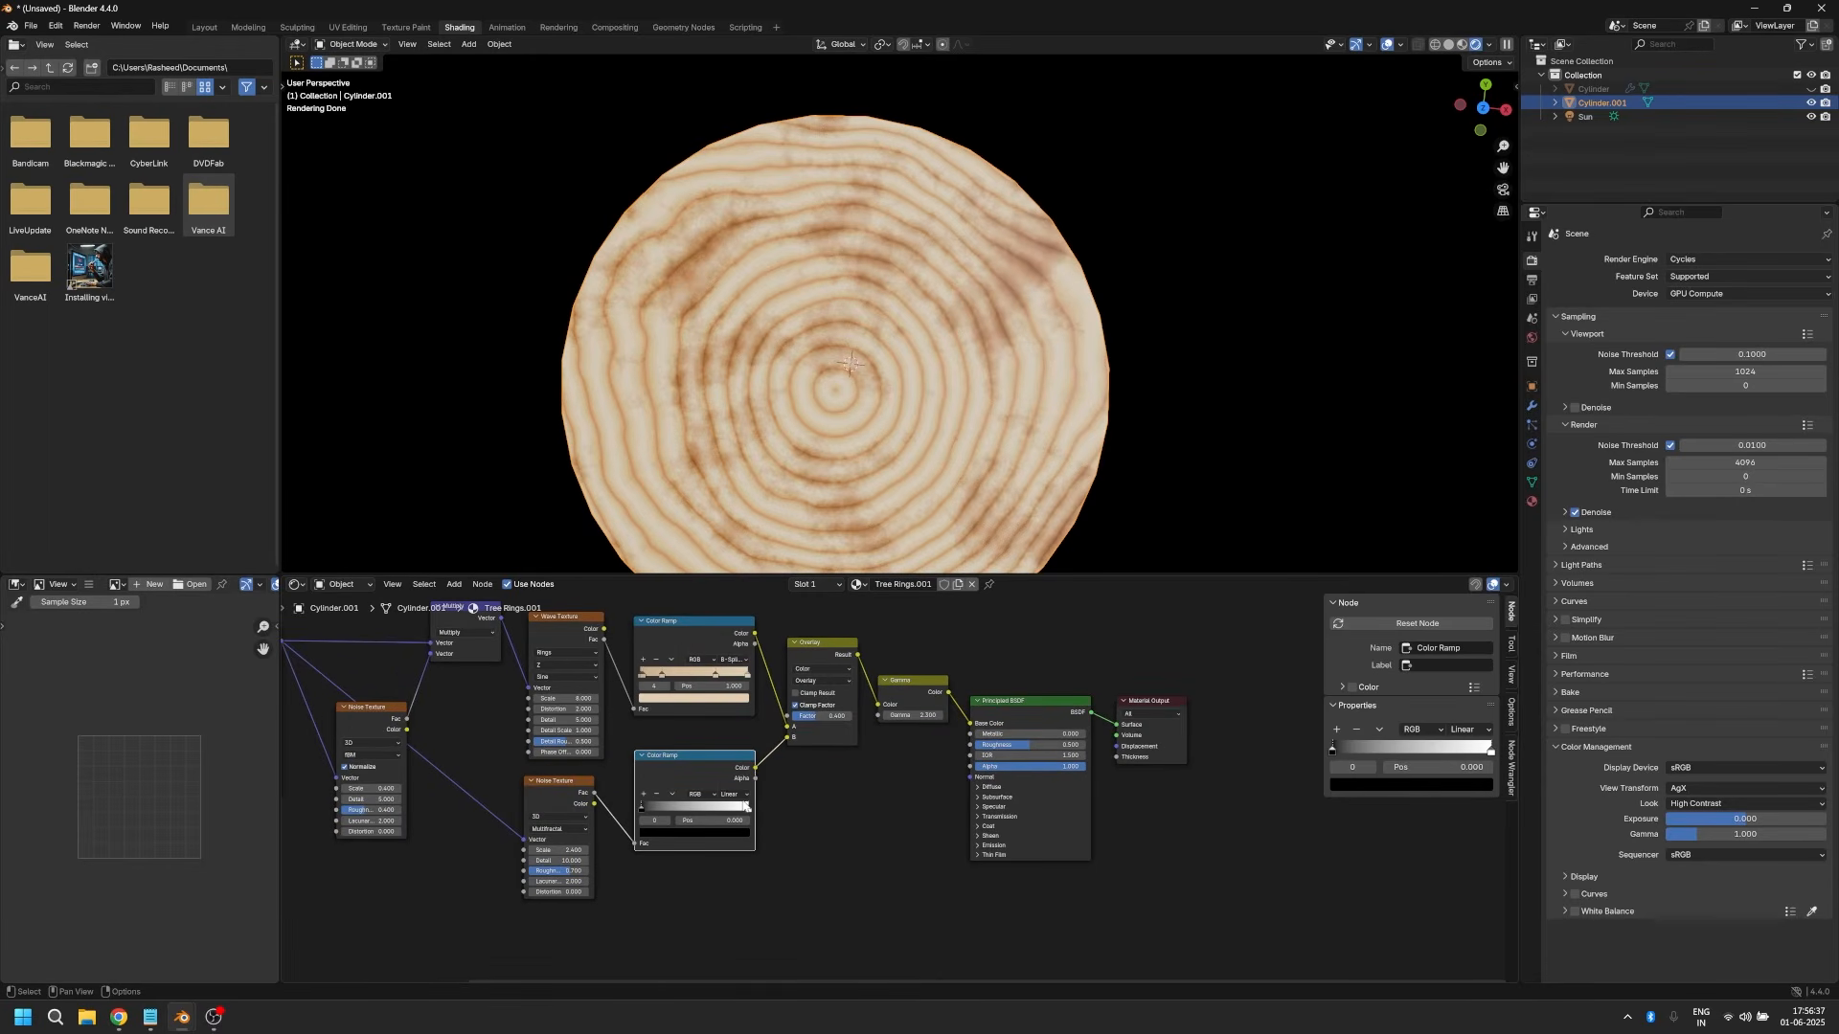
{"action": "left_click", "coordinate": [729, 794]}
{"action": "left_click", "coordinate": [751, 856]}
{"action": "scroll", "coordinate": [757, 895], "scroll_direction": "up", "scroll_amount": 2}
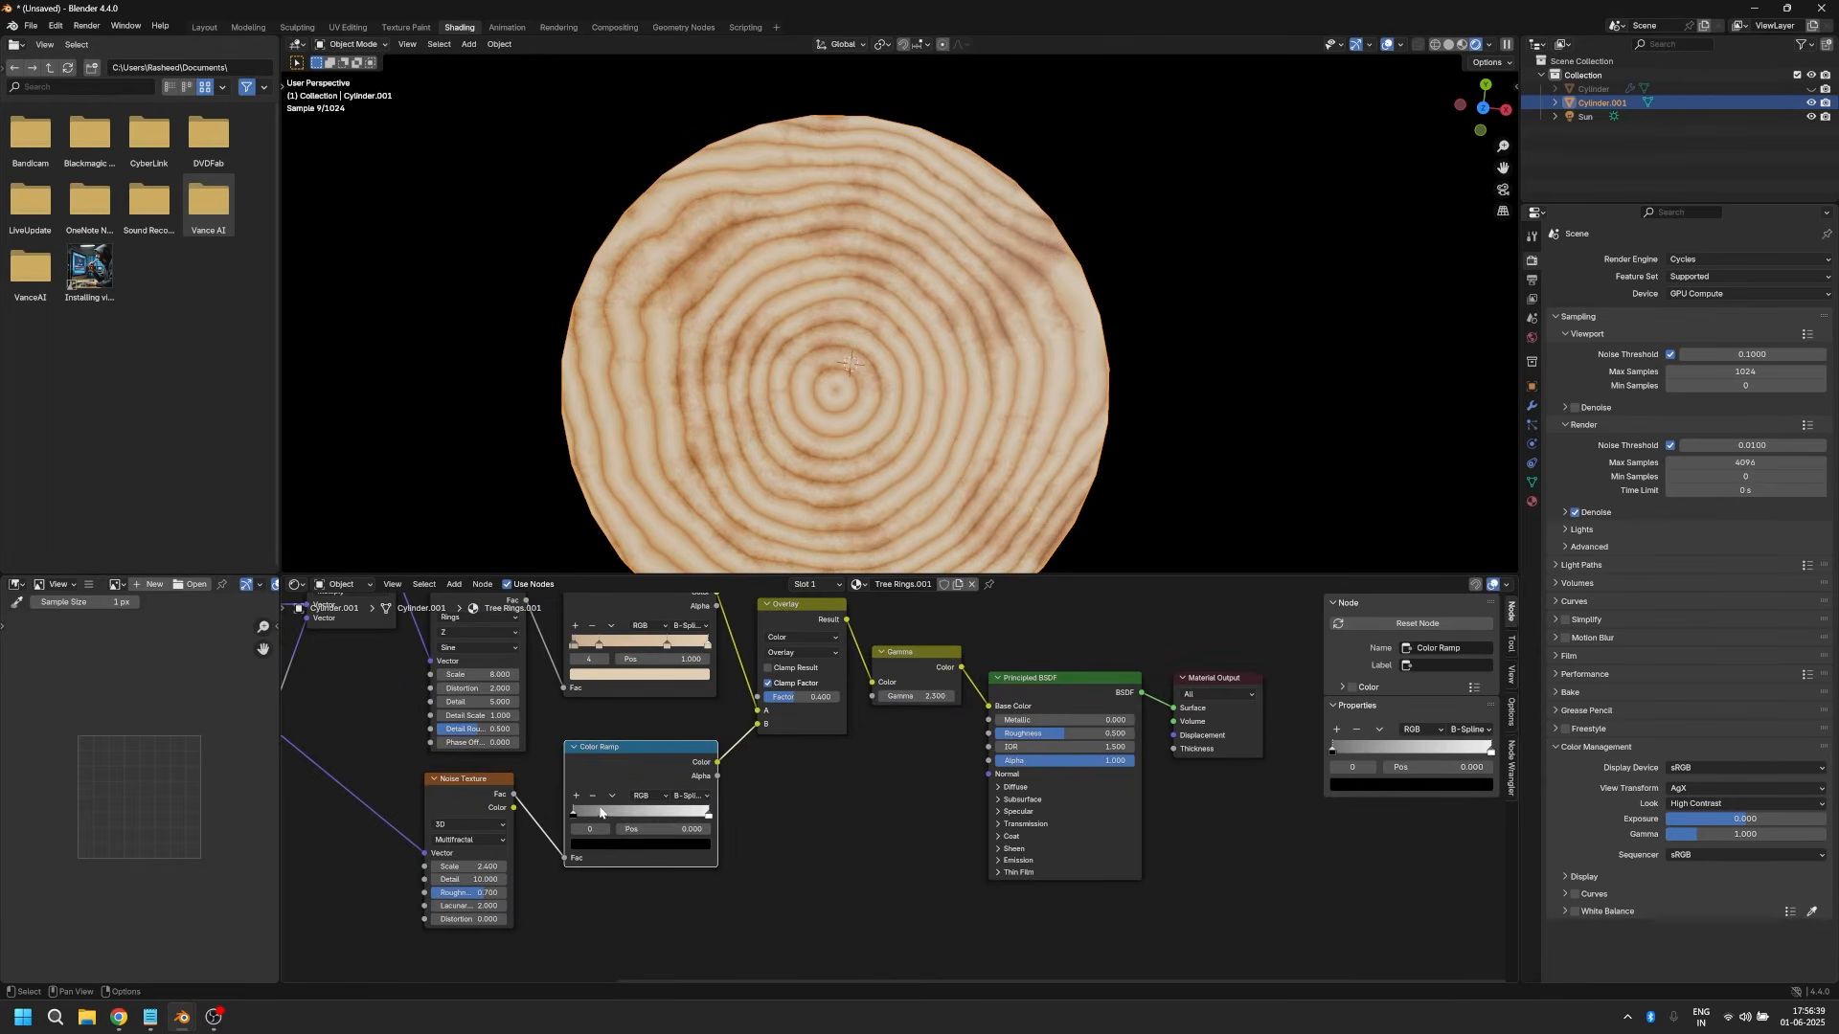
{"action": "left_click_drag", "start_coordinate": [601, 812], "coordinate": [661, 812]}
{"action": "double_click", "coordinate": [645, 830]}
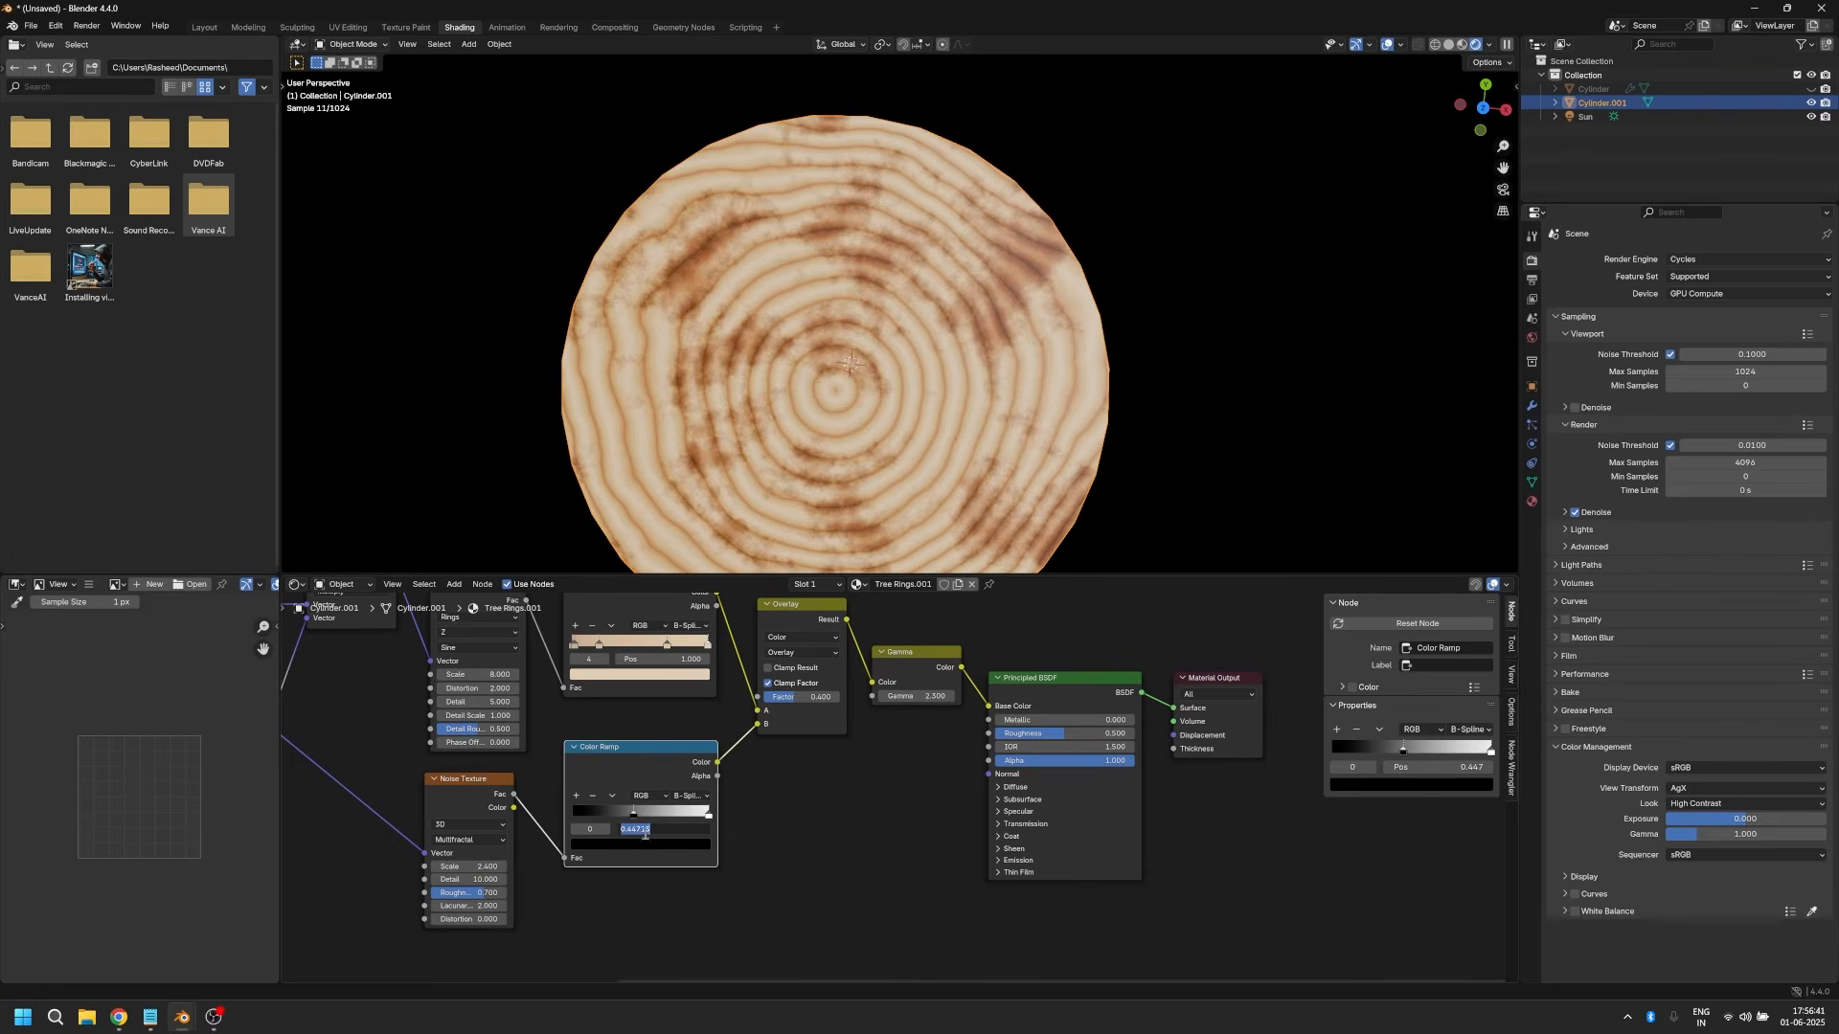
{"action": "type", "text": "0.5"}
{"action": "key", "text": "Return"}
Step: Lighten the lower Color Ramp's black stop to a grey
{"action": "scroll", "coordinate": [651, 826], "scroll_direction": "up", "scroll_amount": 1}
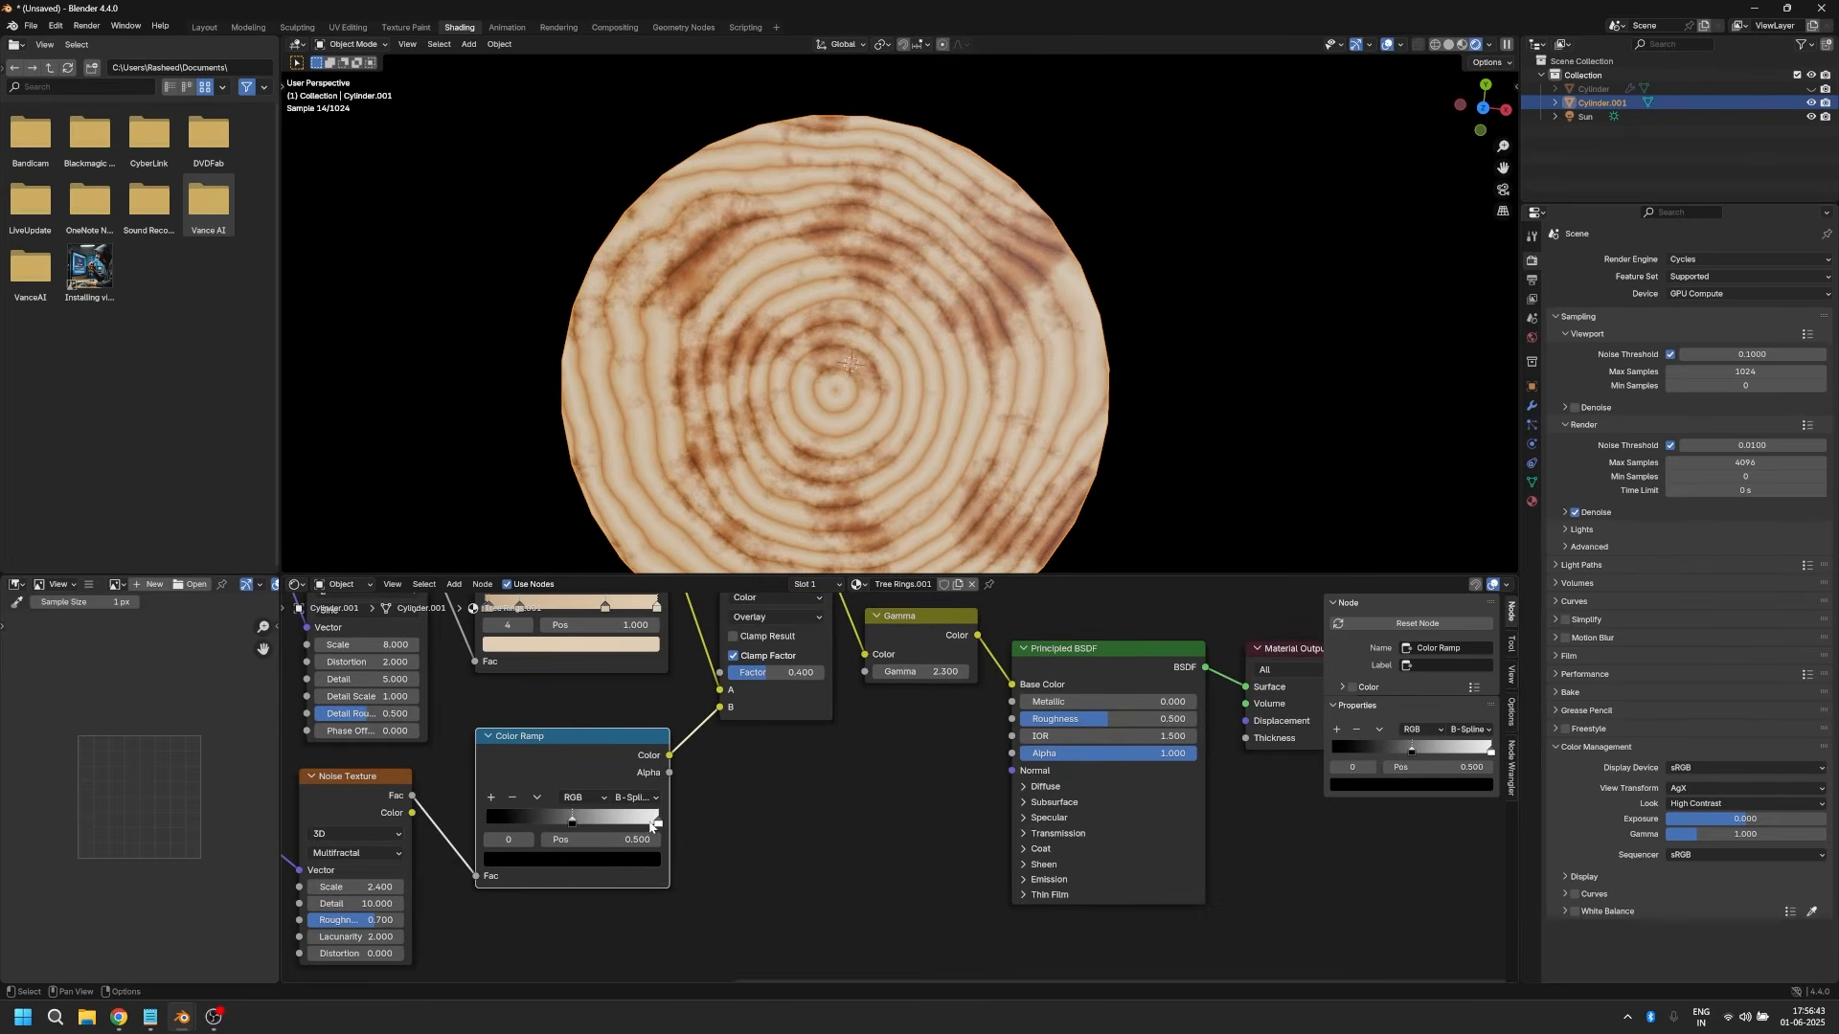
{"action": "left_click", "coordinate": [589, 859]}
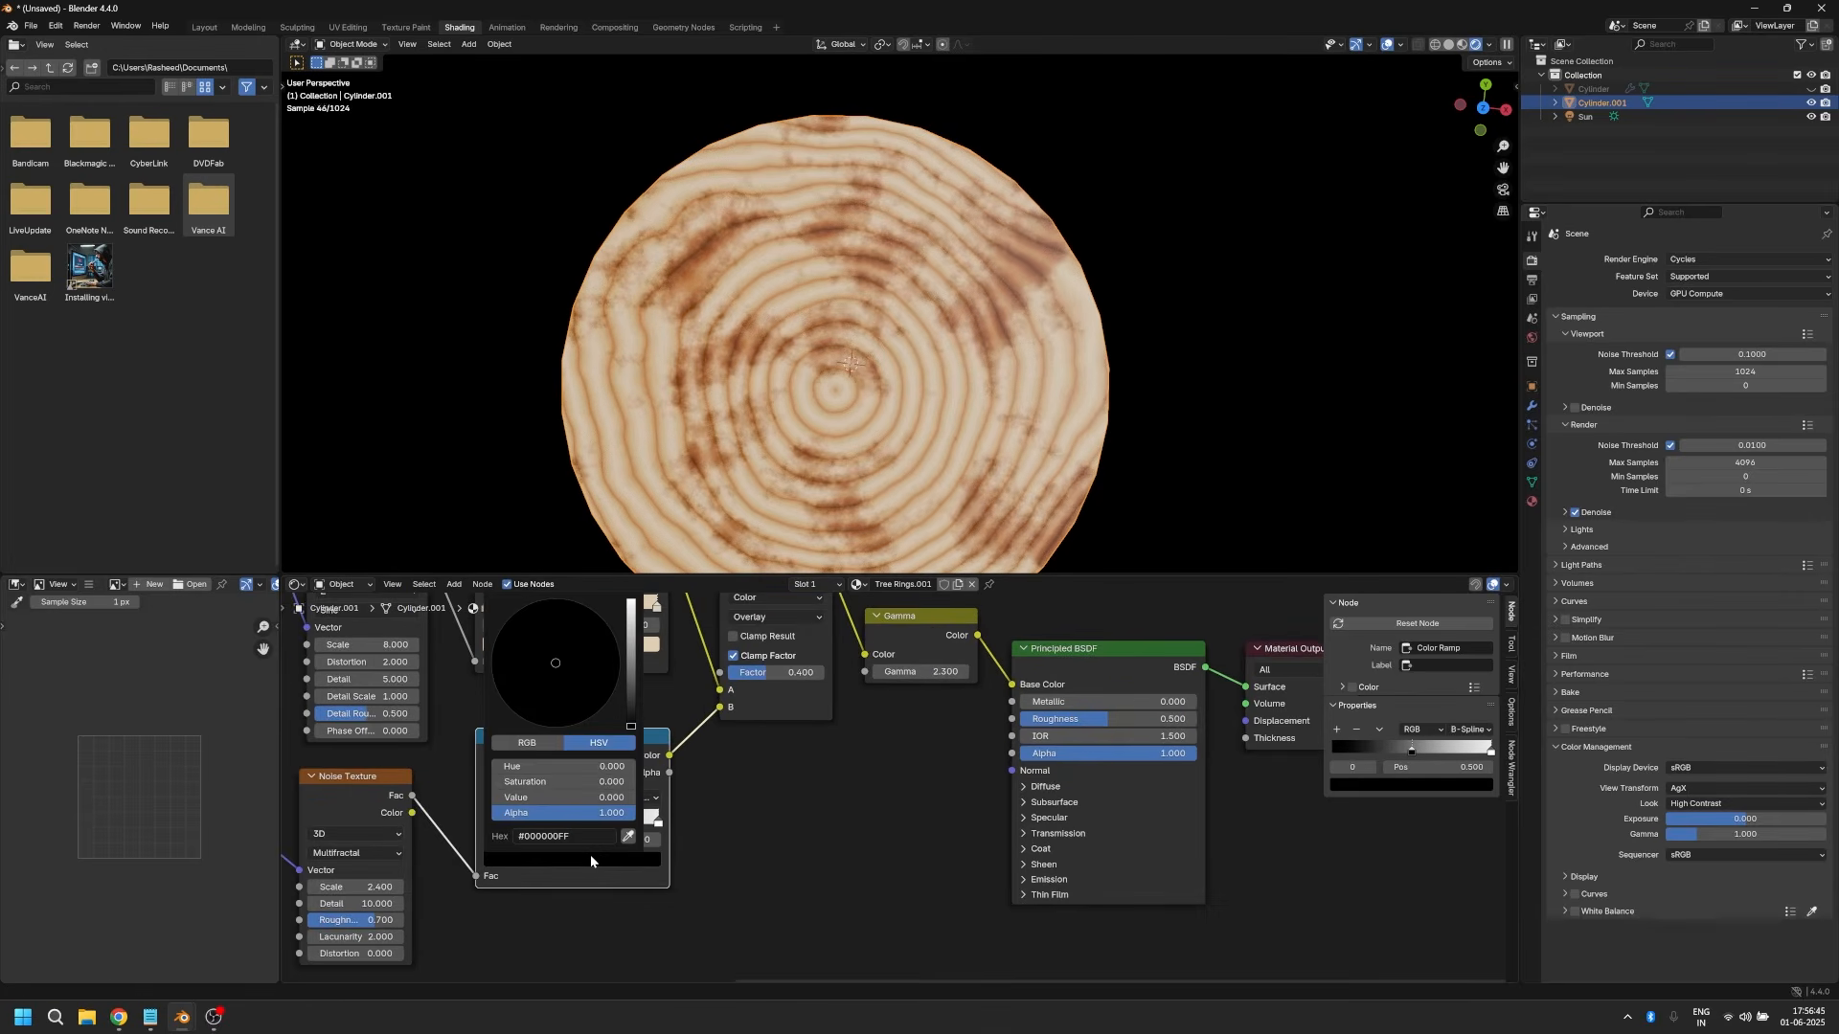
{"action": "left_click", "coordinate": [633, 666]}
Step: Copy the tan colour of the upper Color Ramp's stop at 0.2 onto the lower Color Ramp's first stop
{"action": "scroll", "coordinate": [837, 849], "scroll_direction": "down", "scroll_amount": 1}
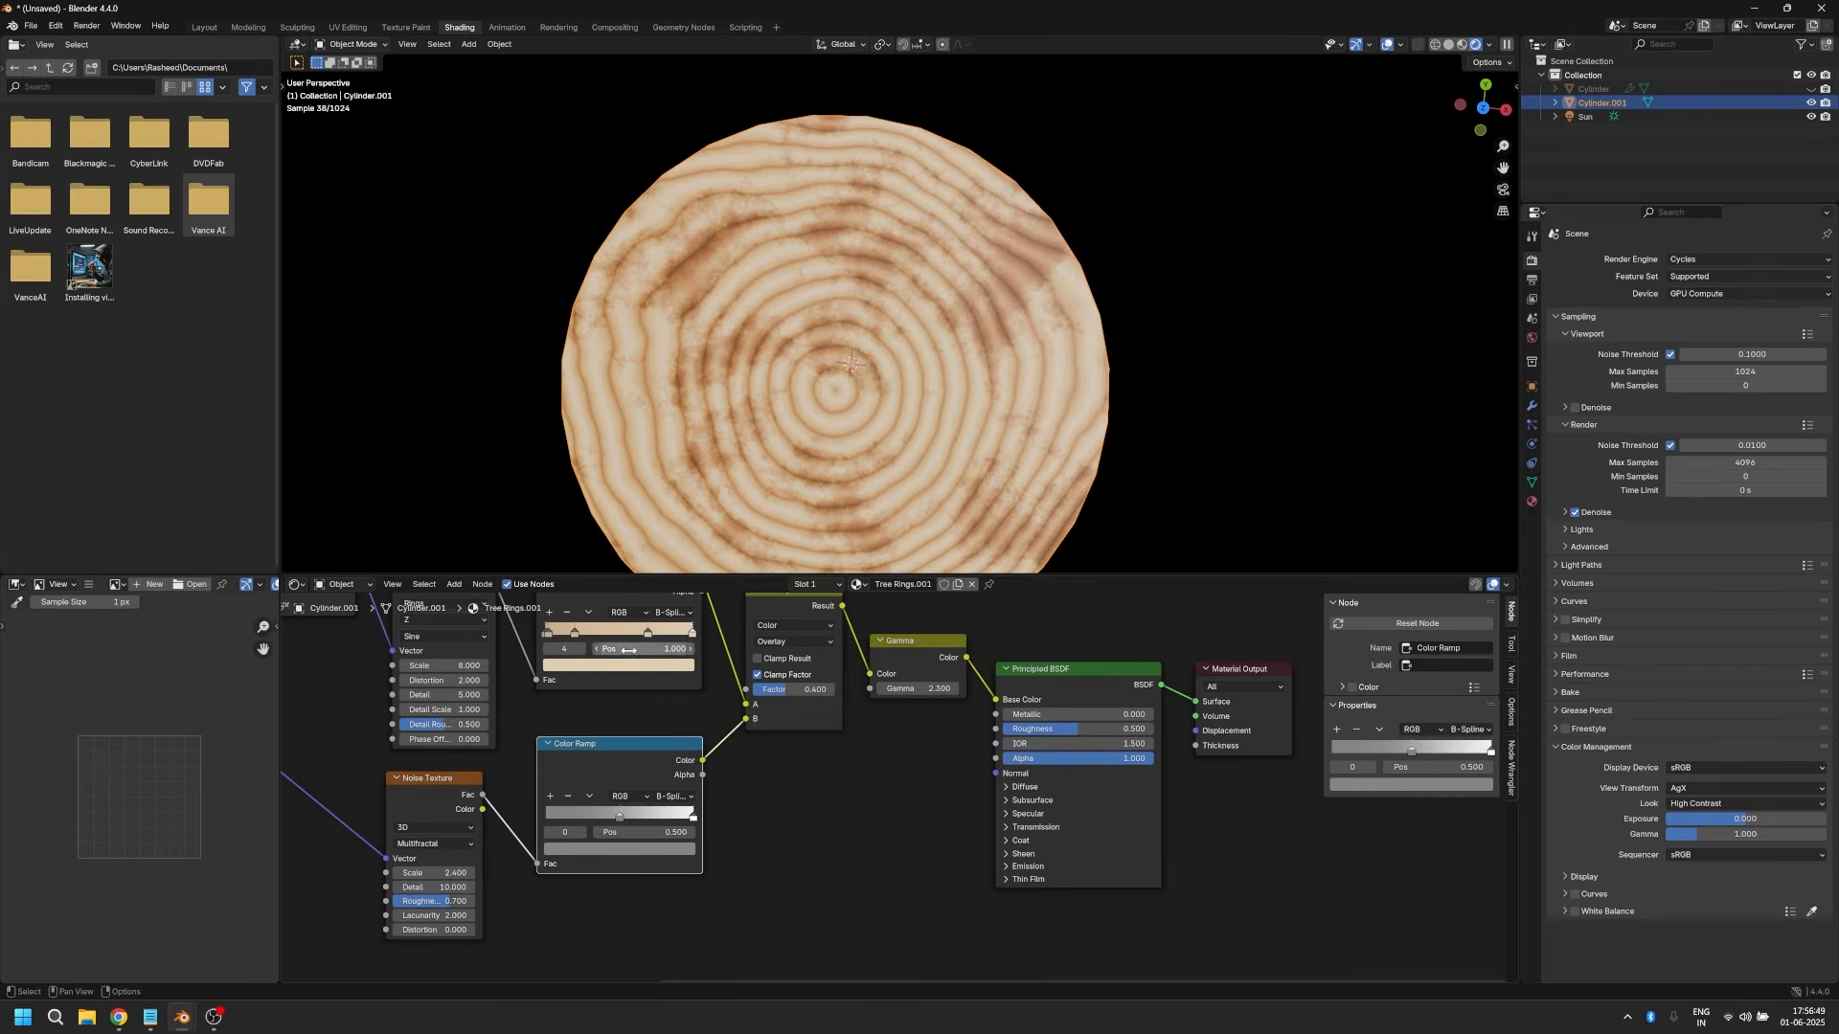
{"action": "left_click", "coordinate": [575, 632]}
{"action": "key", "text": "ctrl+c"}
{"action": "key", "text": "ctrl+v"}
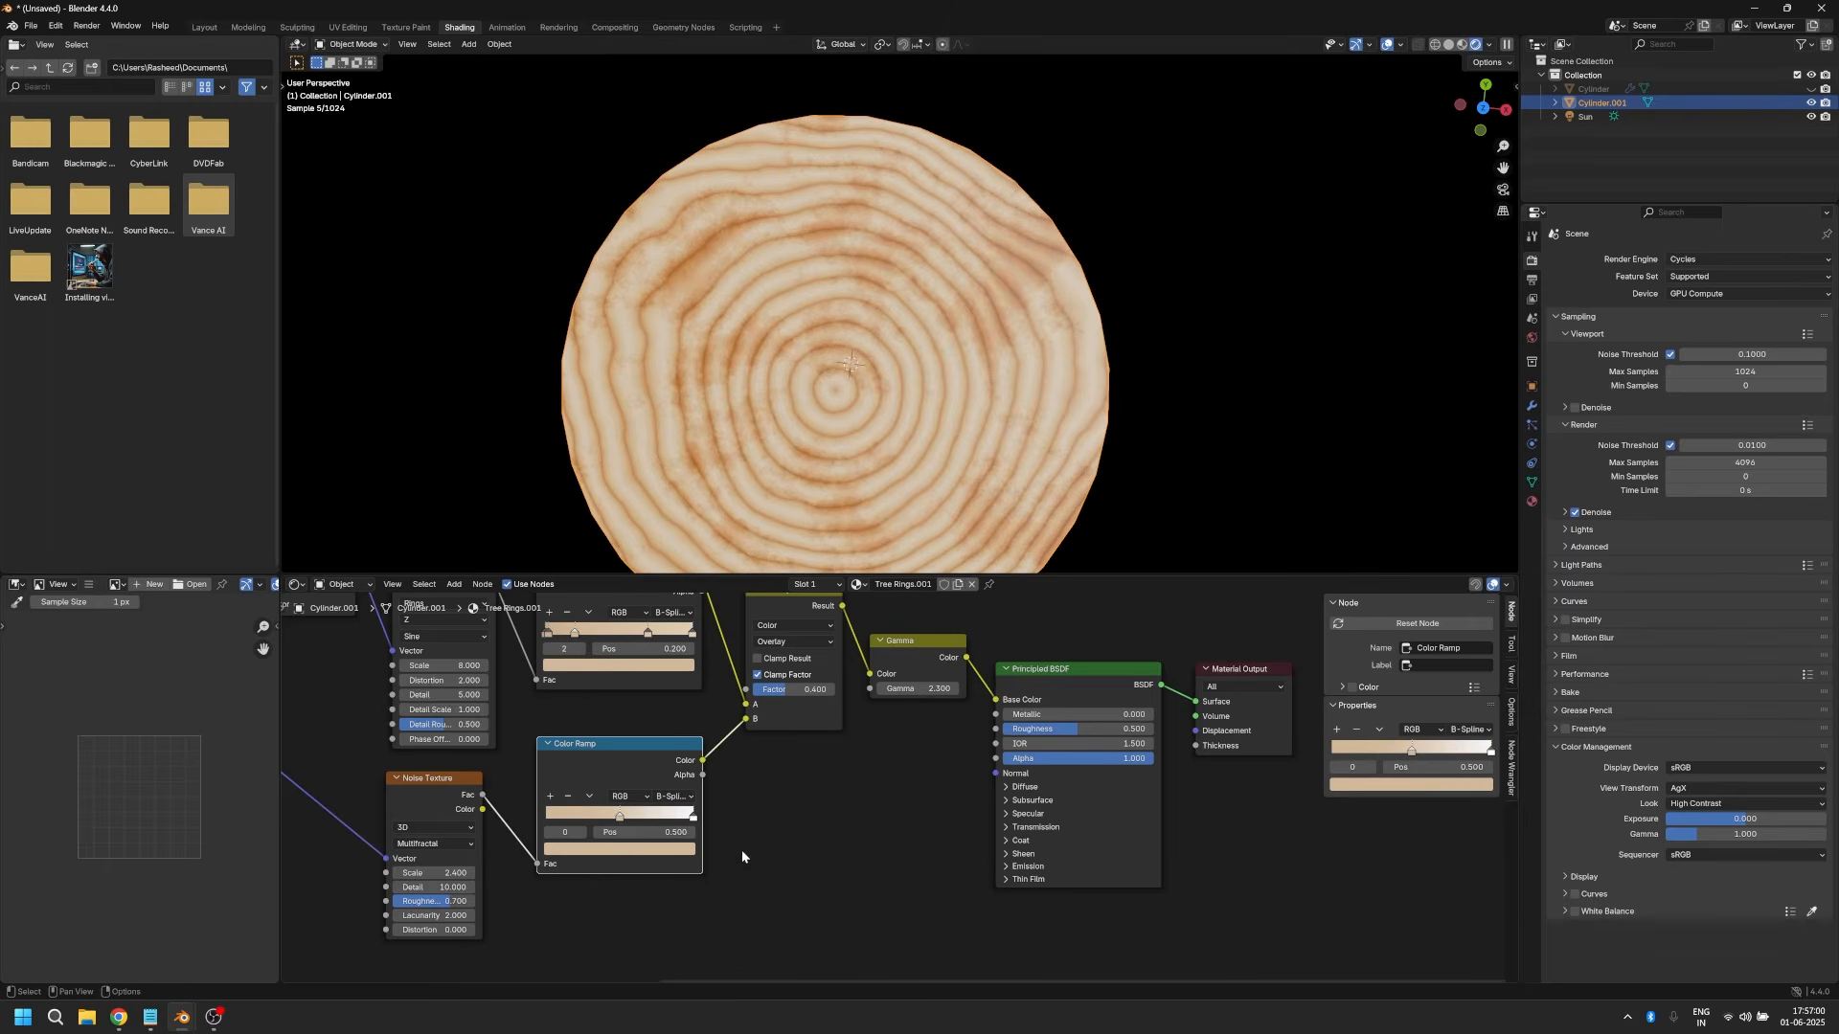
Step: Change the blending mode of the Overlay node to Multiply
{"action": "scroll", "coordinate": [871, 776], "scroll_direction": "down", "scroll_amount": 2}
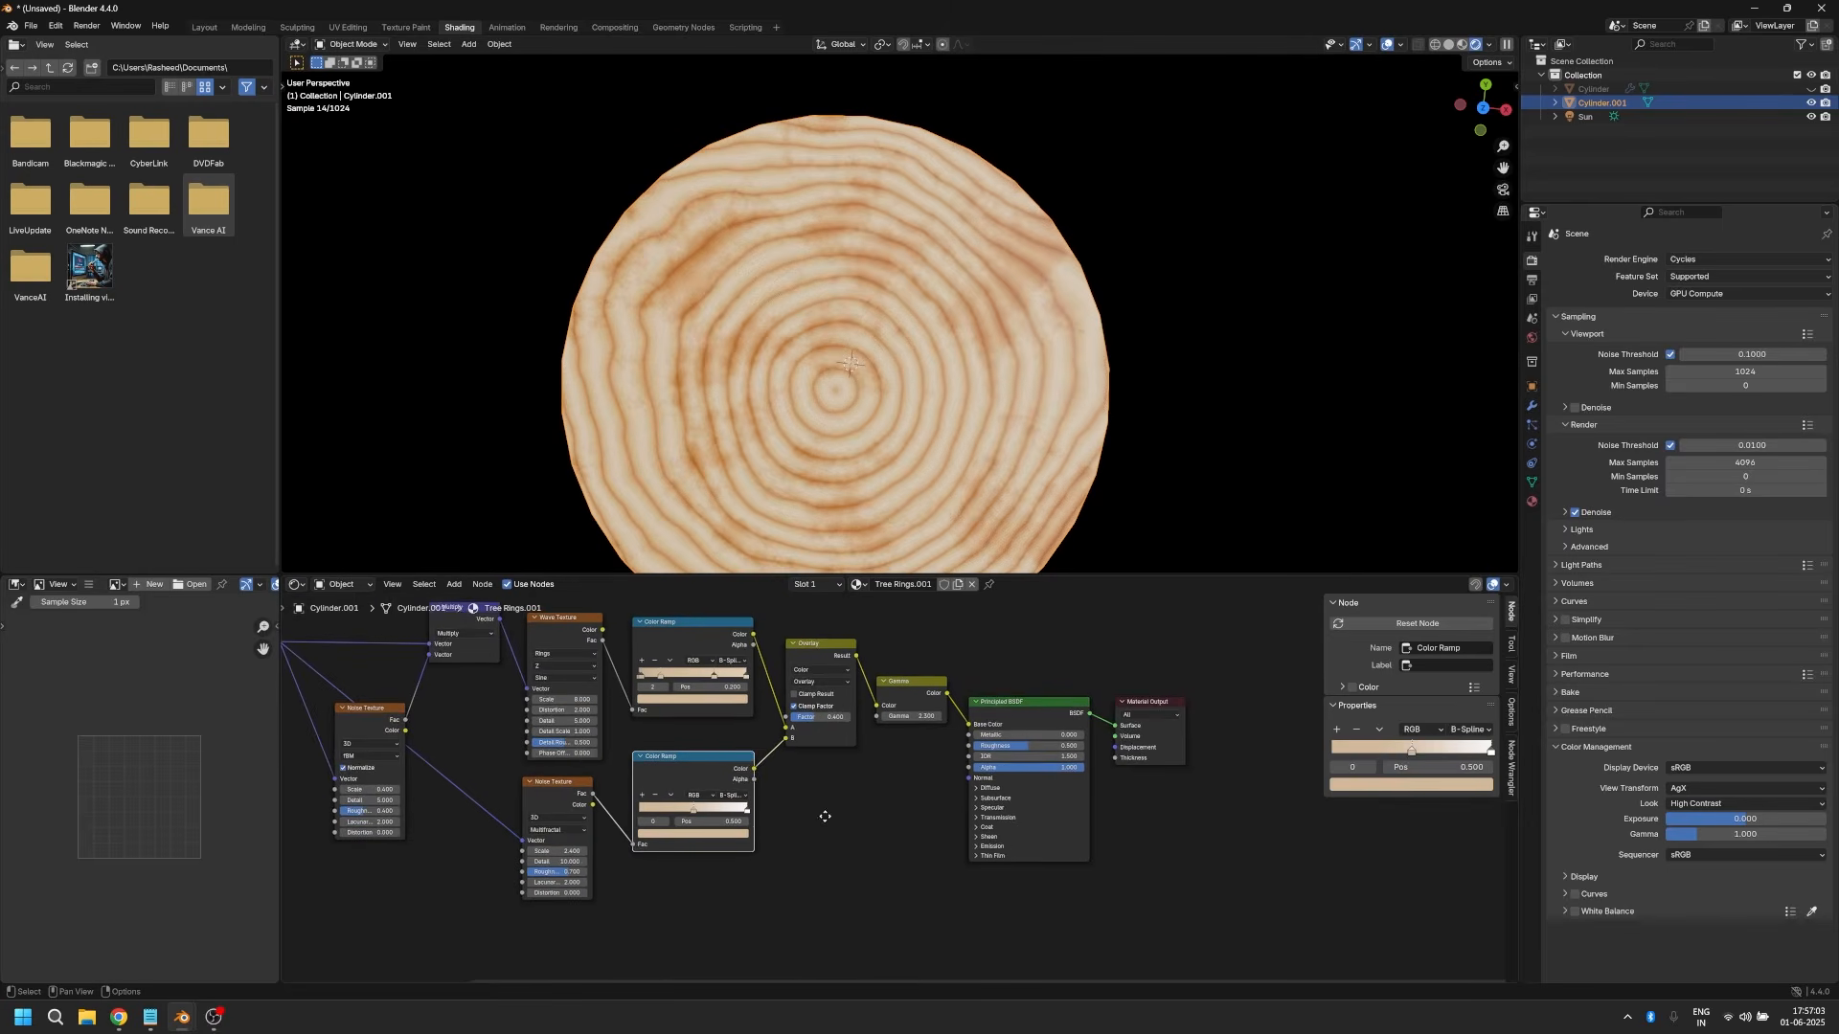
{"action": "left_click", "coordinate": [822, 683]}
{"action": "left_click", "coordinate": [808, 732]}
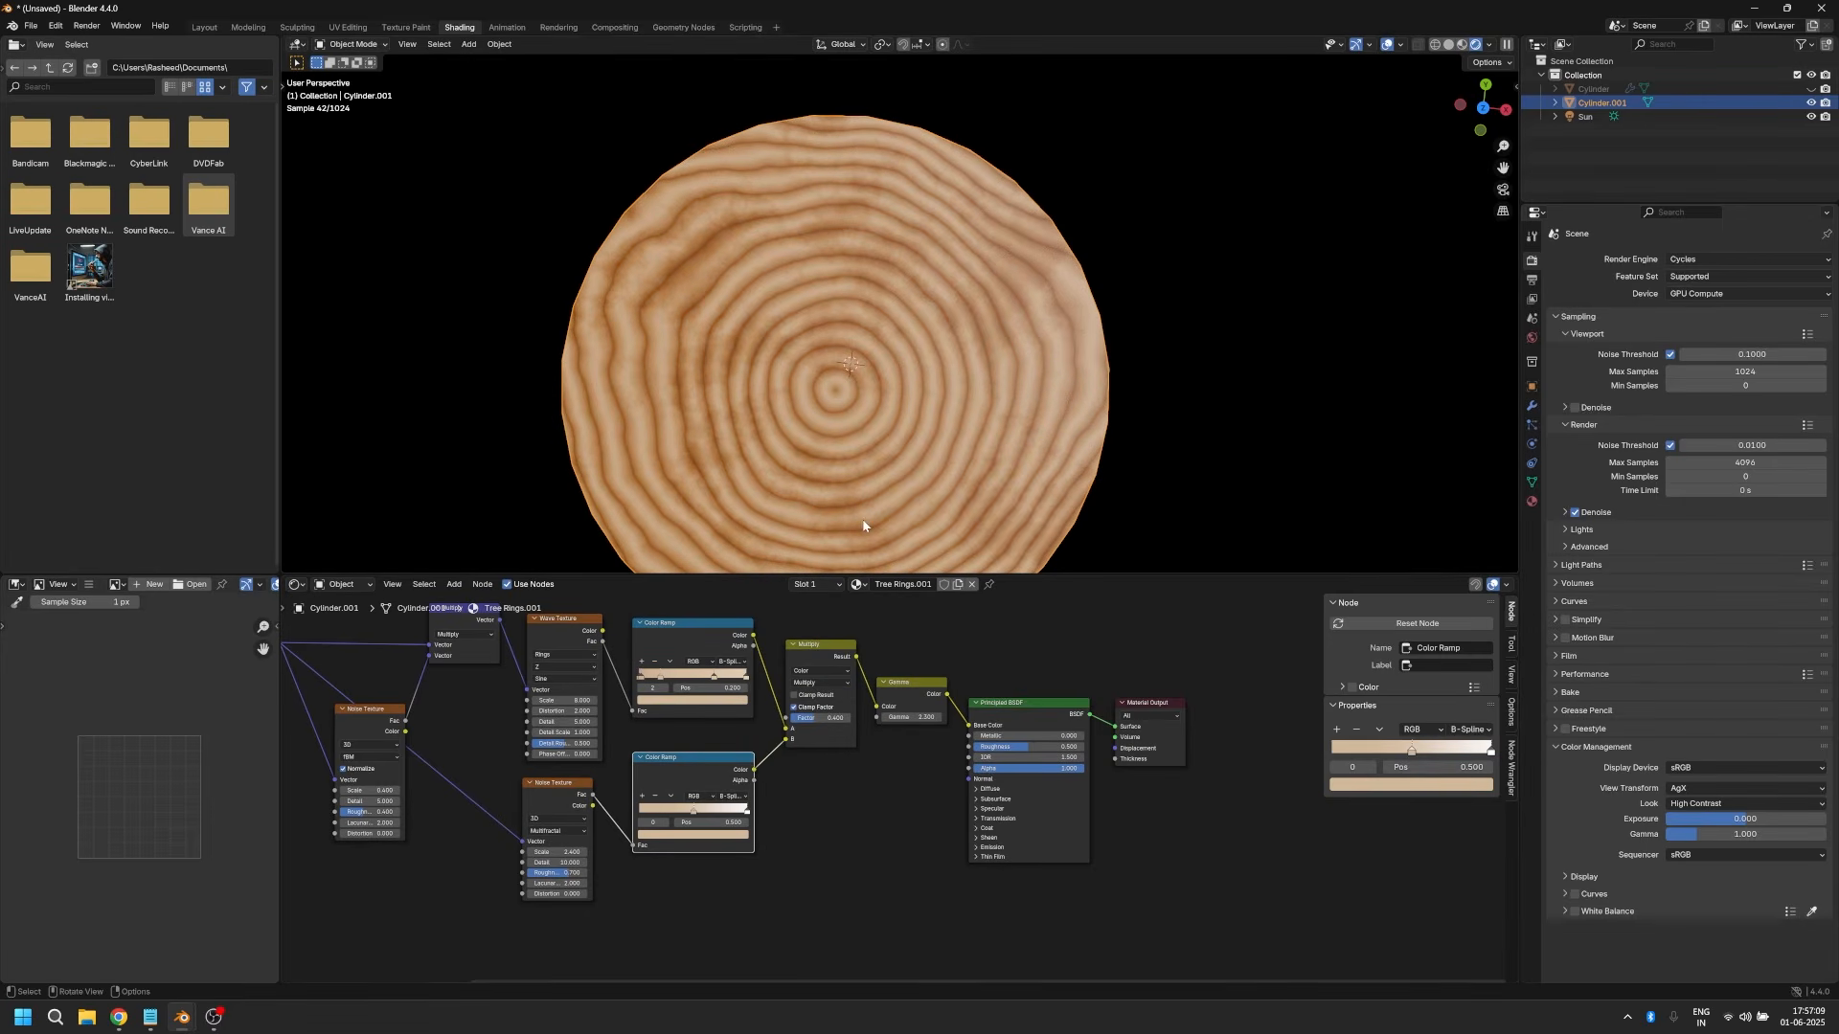
Step: Set the Principled BSDF's Subsurface Weight to 0.1 and its Radius to 0.8, 0.4 and 0.1
{"action": "scroll", "coordinate": [808, 760], "scroll_direction": "down", "scroll_amount": 1}
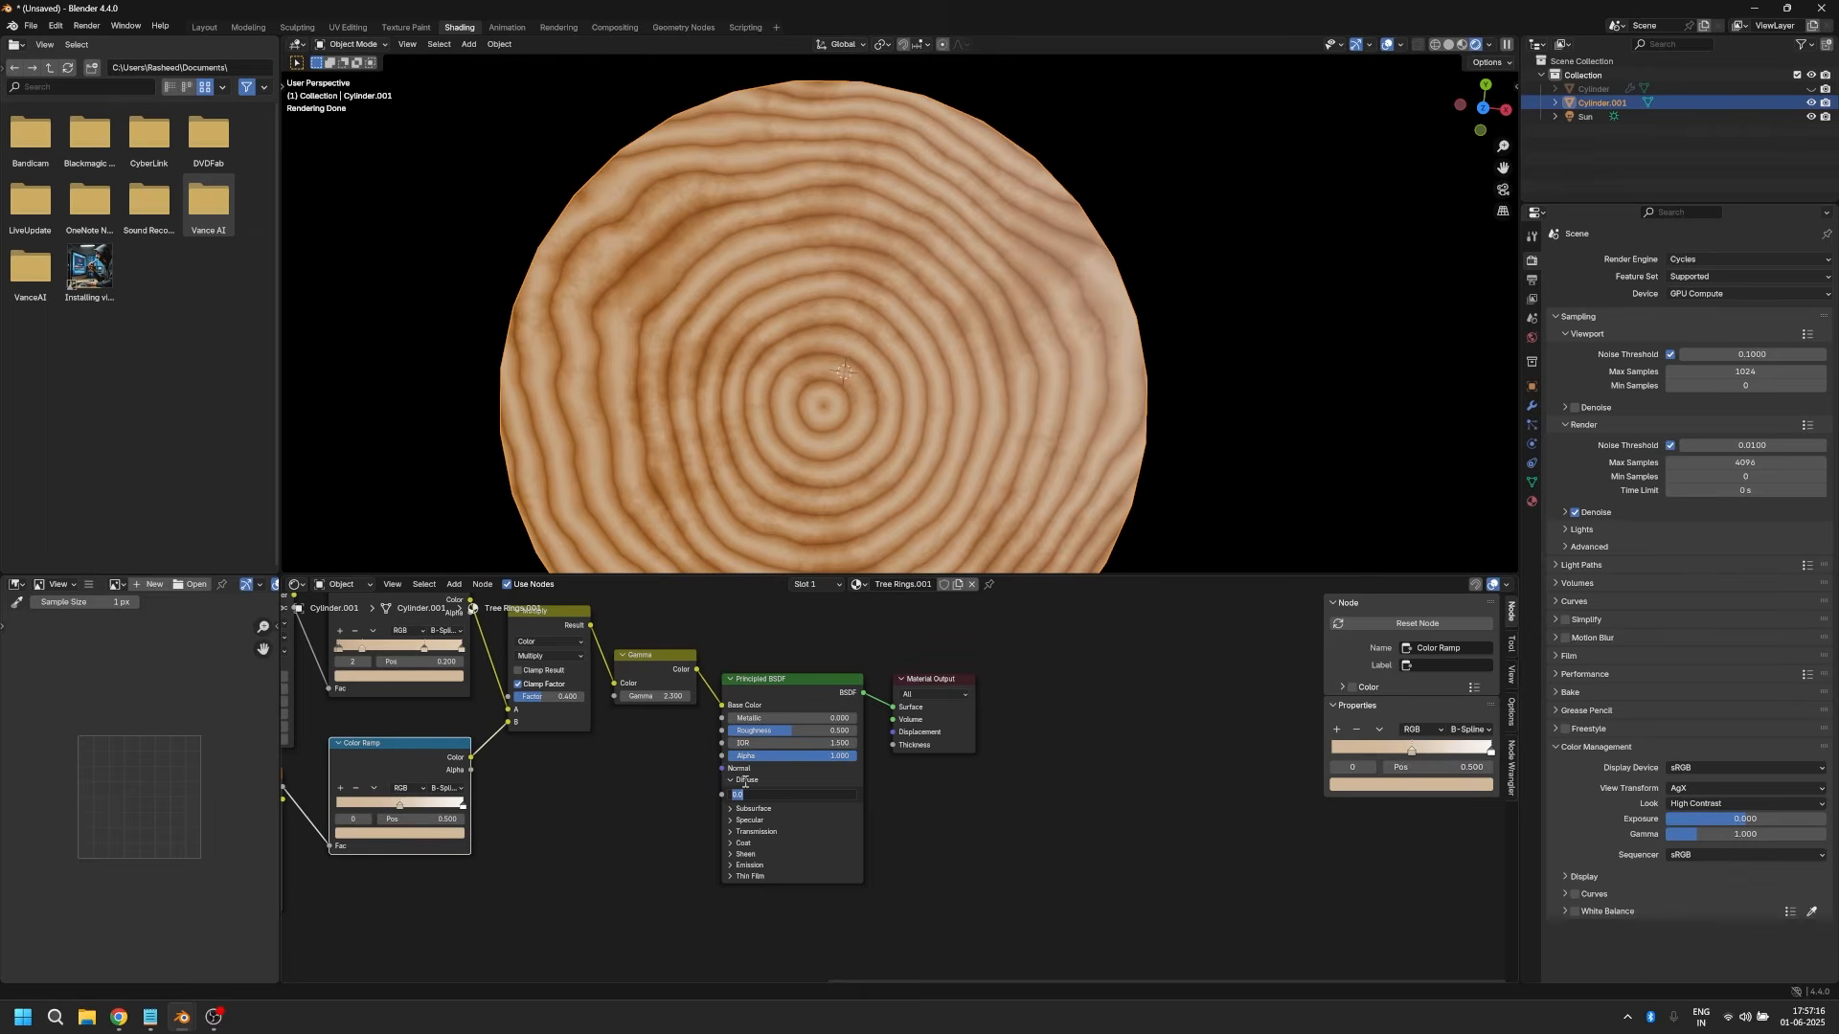
{"action": "left_click", "coordinate": [740, 782]}
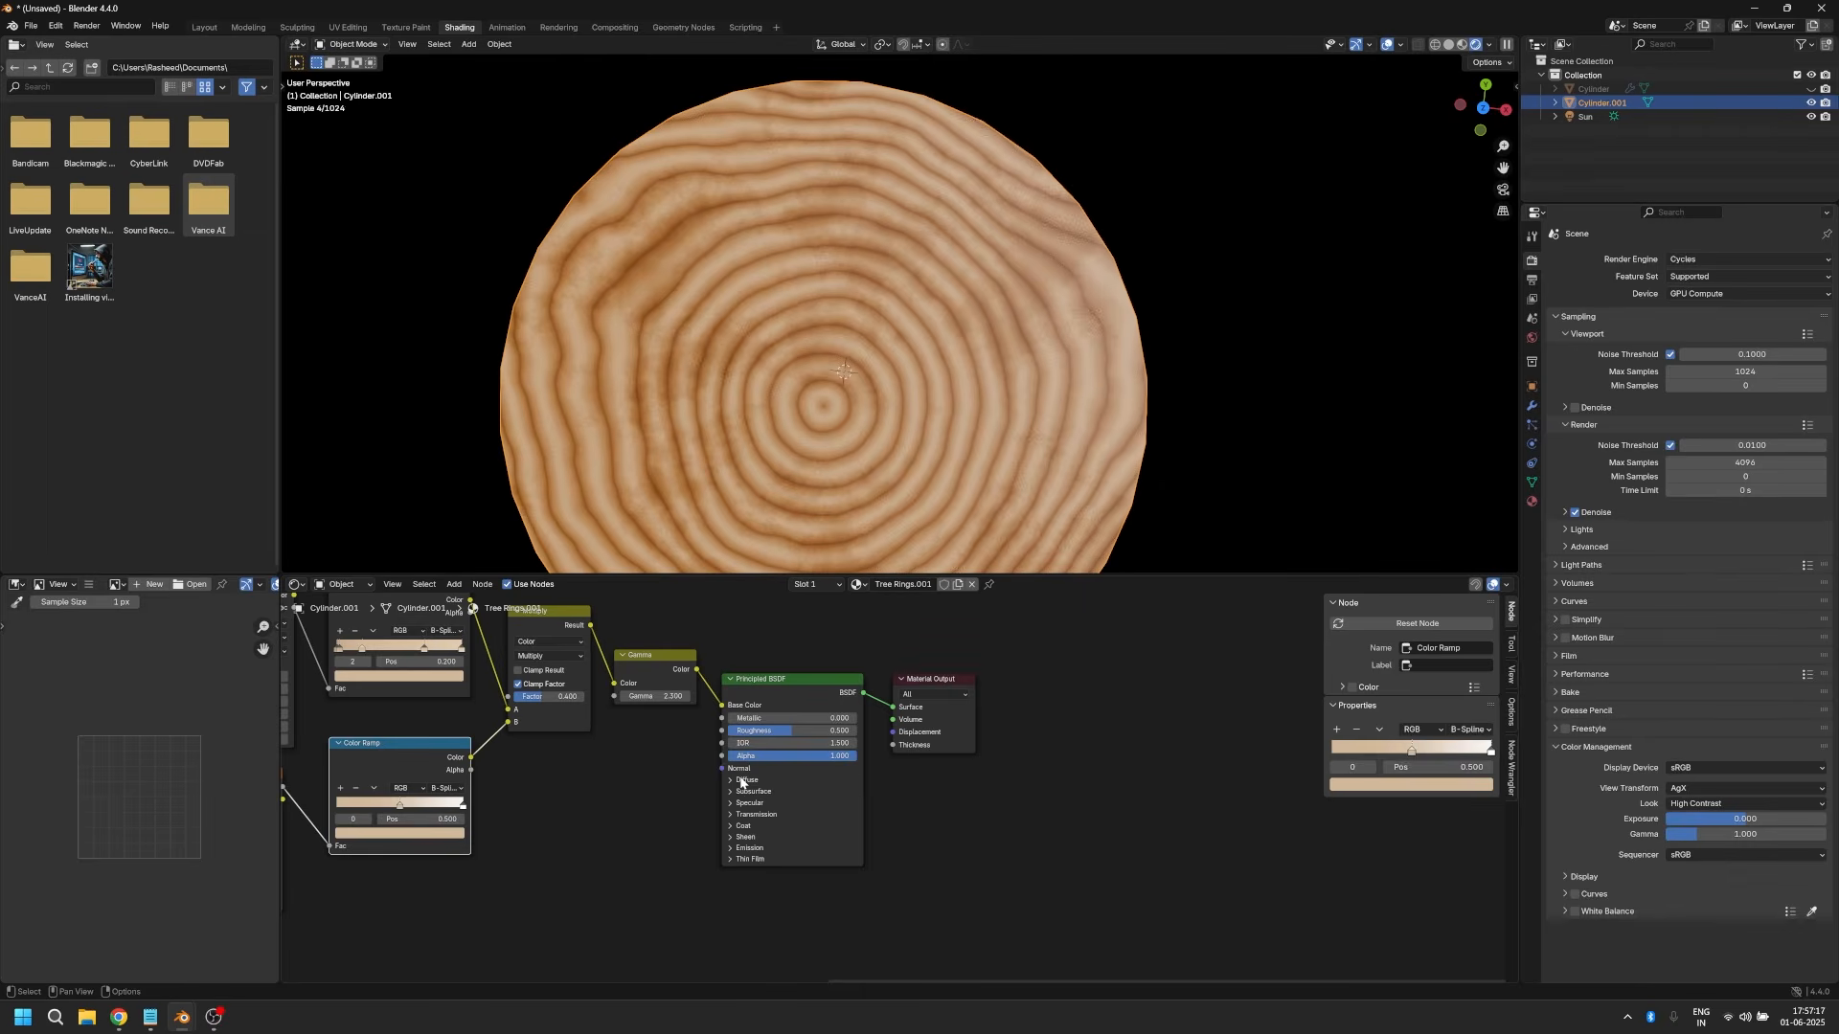
{"action": "left_click", "coordinate": [741, 791]}
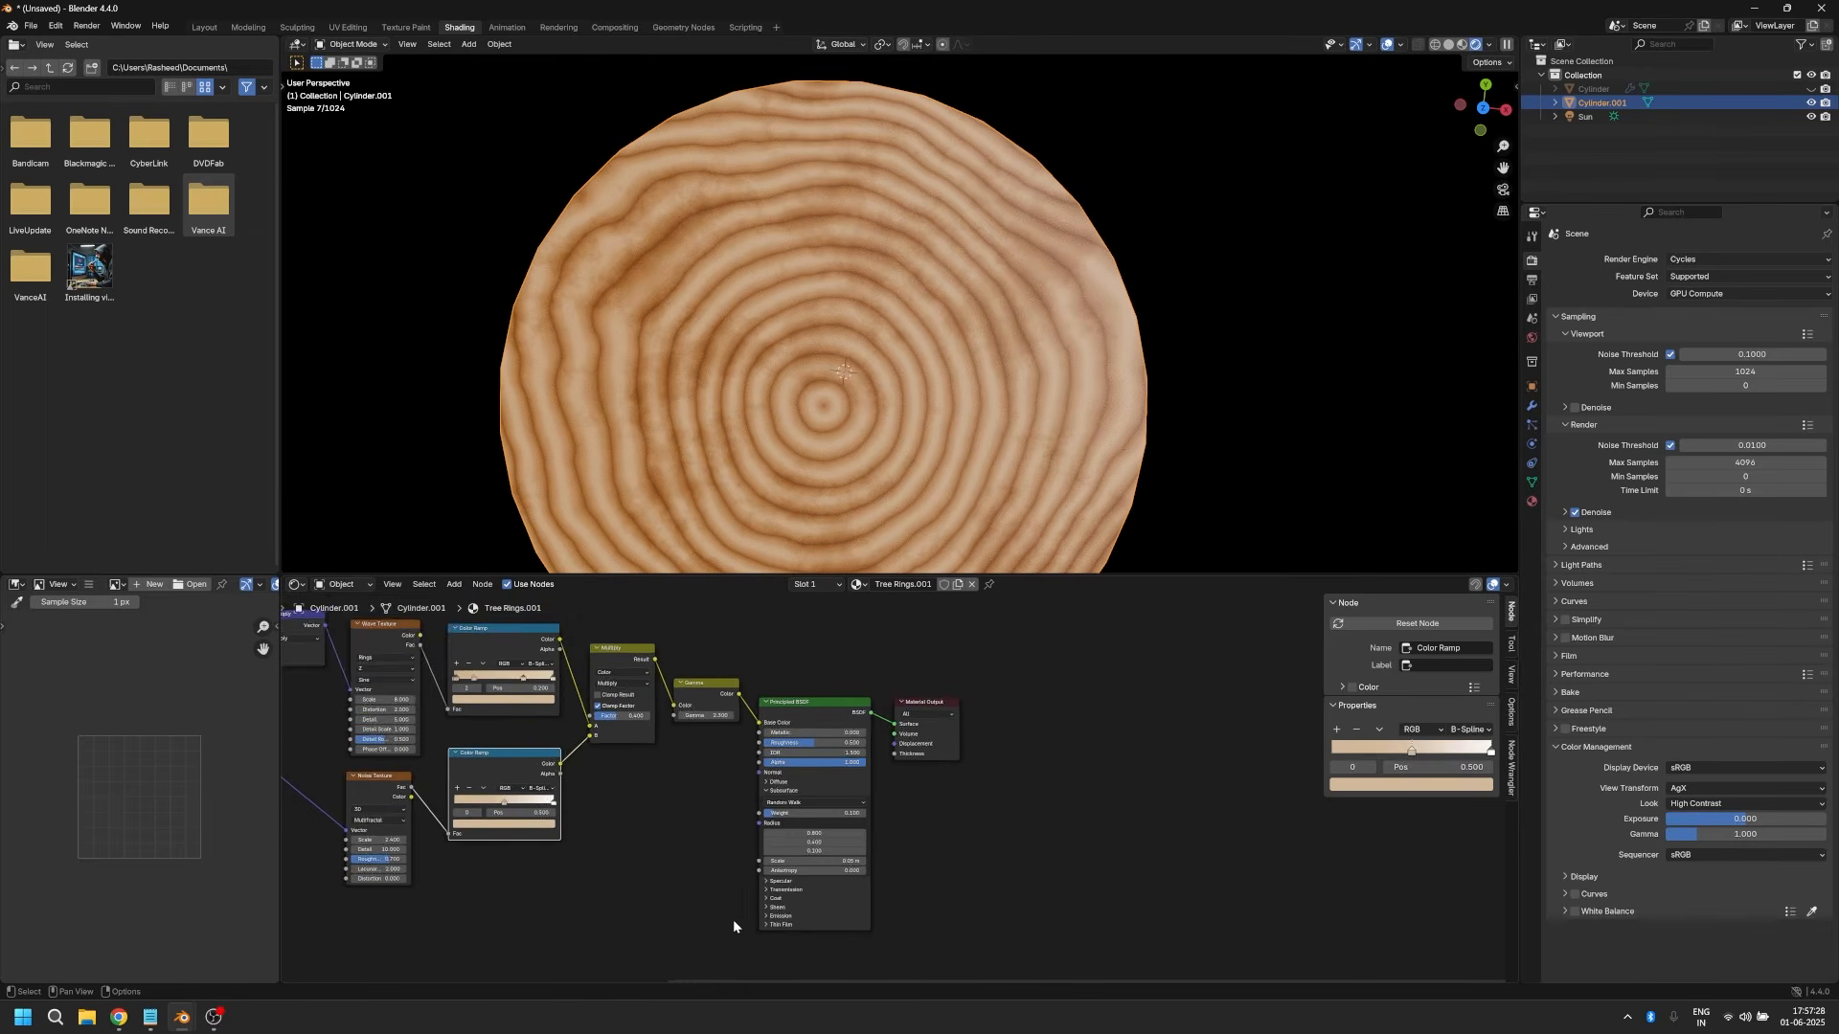
{"action": "scroll", "coordinate": [733, 919], "scroll_direction": "up", "scroll_amount": 2}
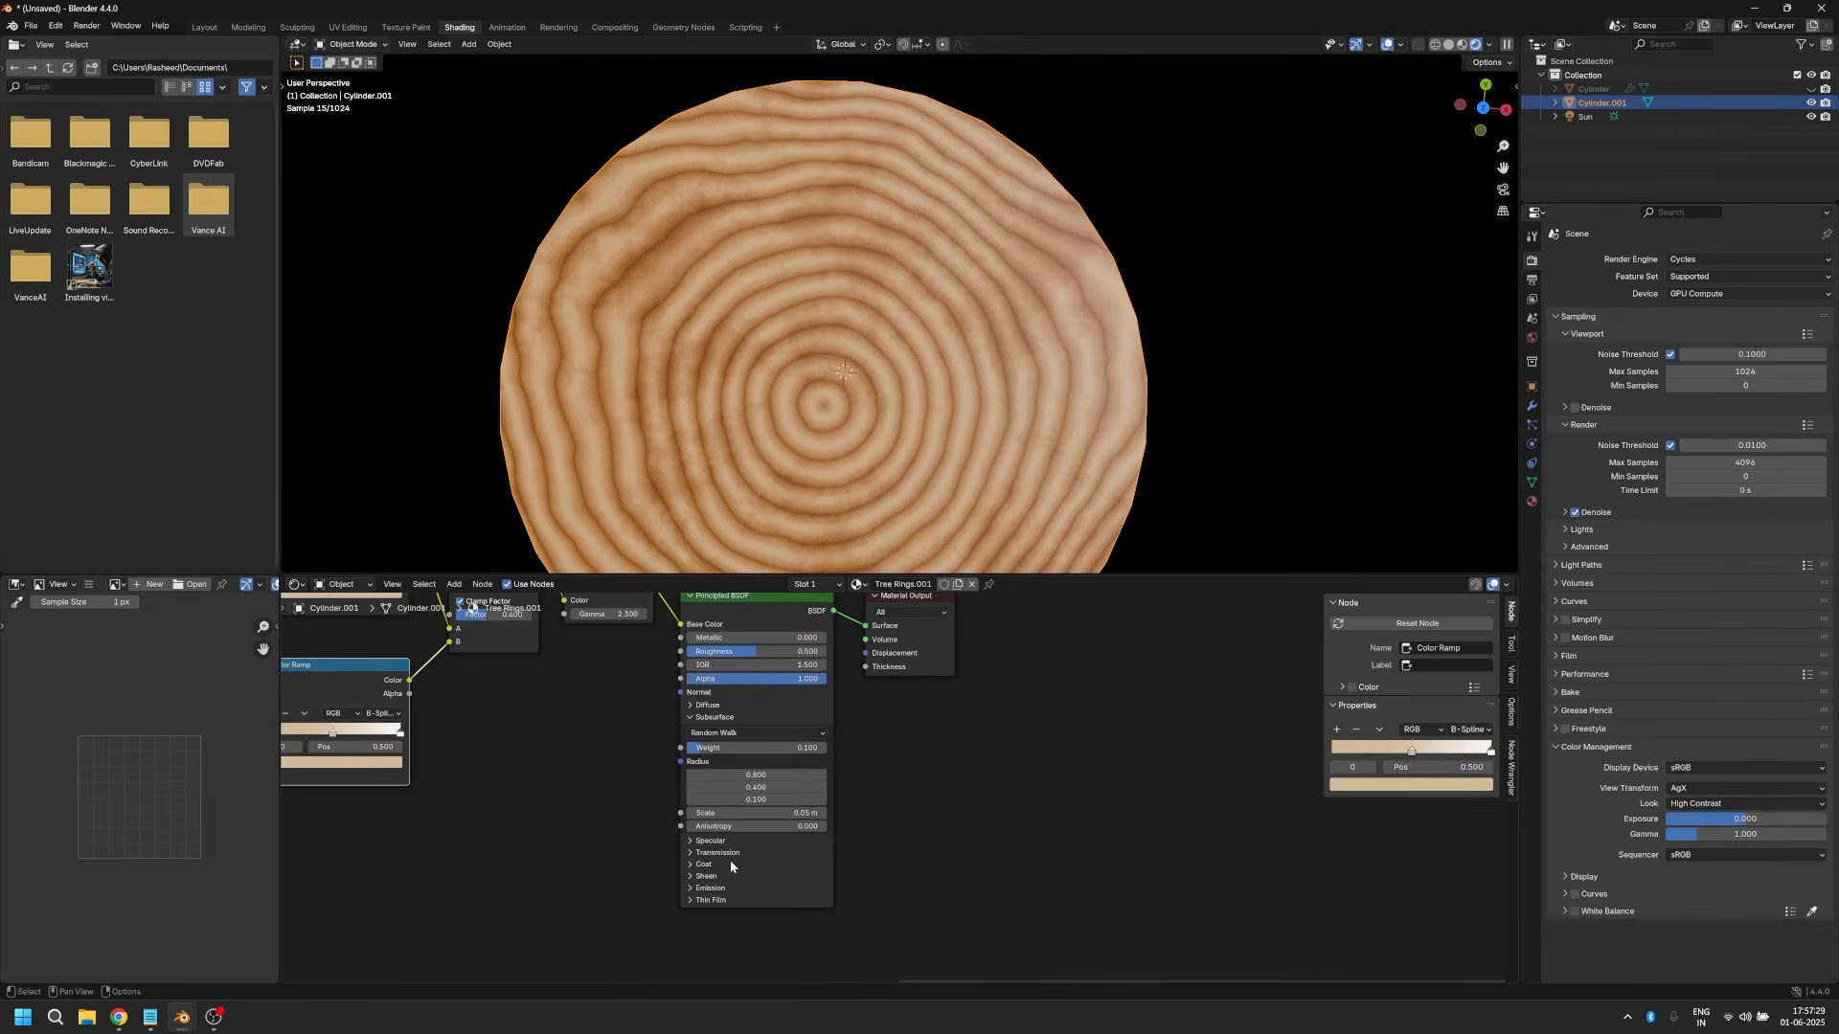
Step: Adjust the Sheen Weight of the Principled BSDF
{"action": "left_click", "coordinate": [704, 876]}
{"action": "middle_click_drag", "start_coordinate": [717, 891], "coordinate": [742, 842]}
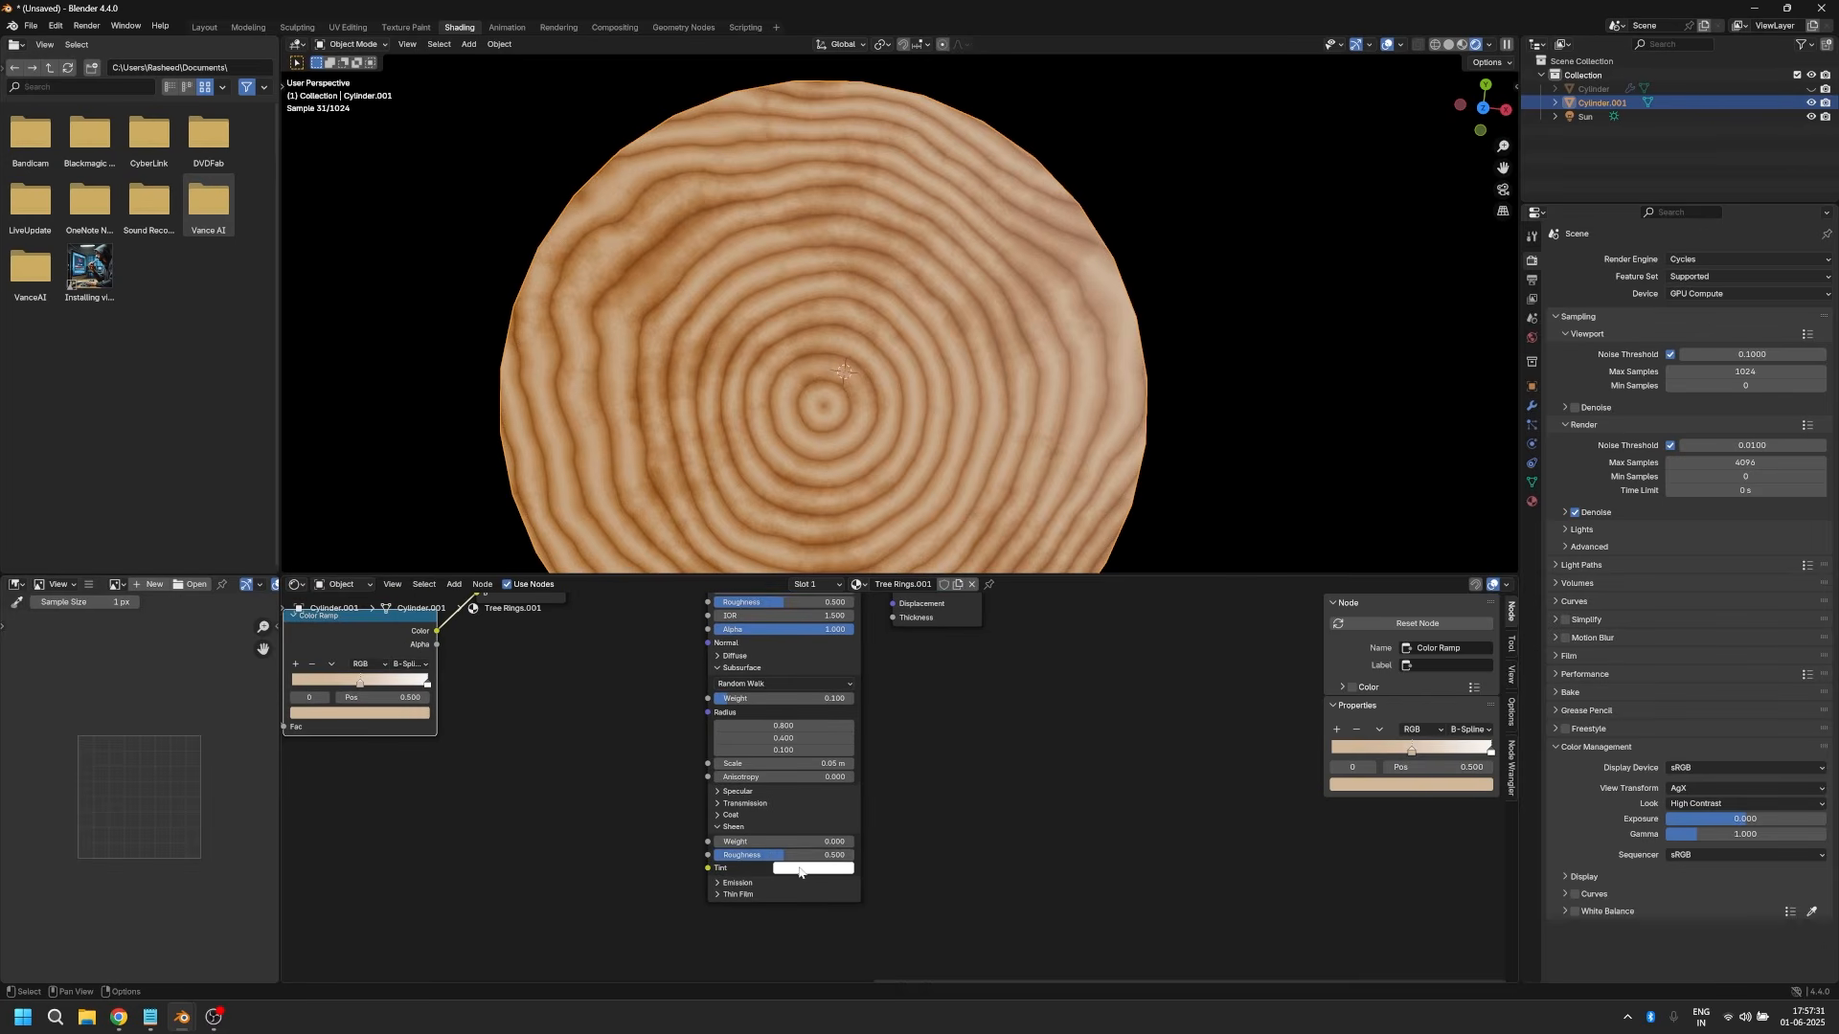
{"action": "left_click", "coordinate": [743, 842]}
{"action": "type", "text": "0"}
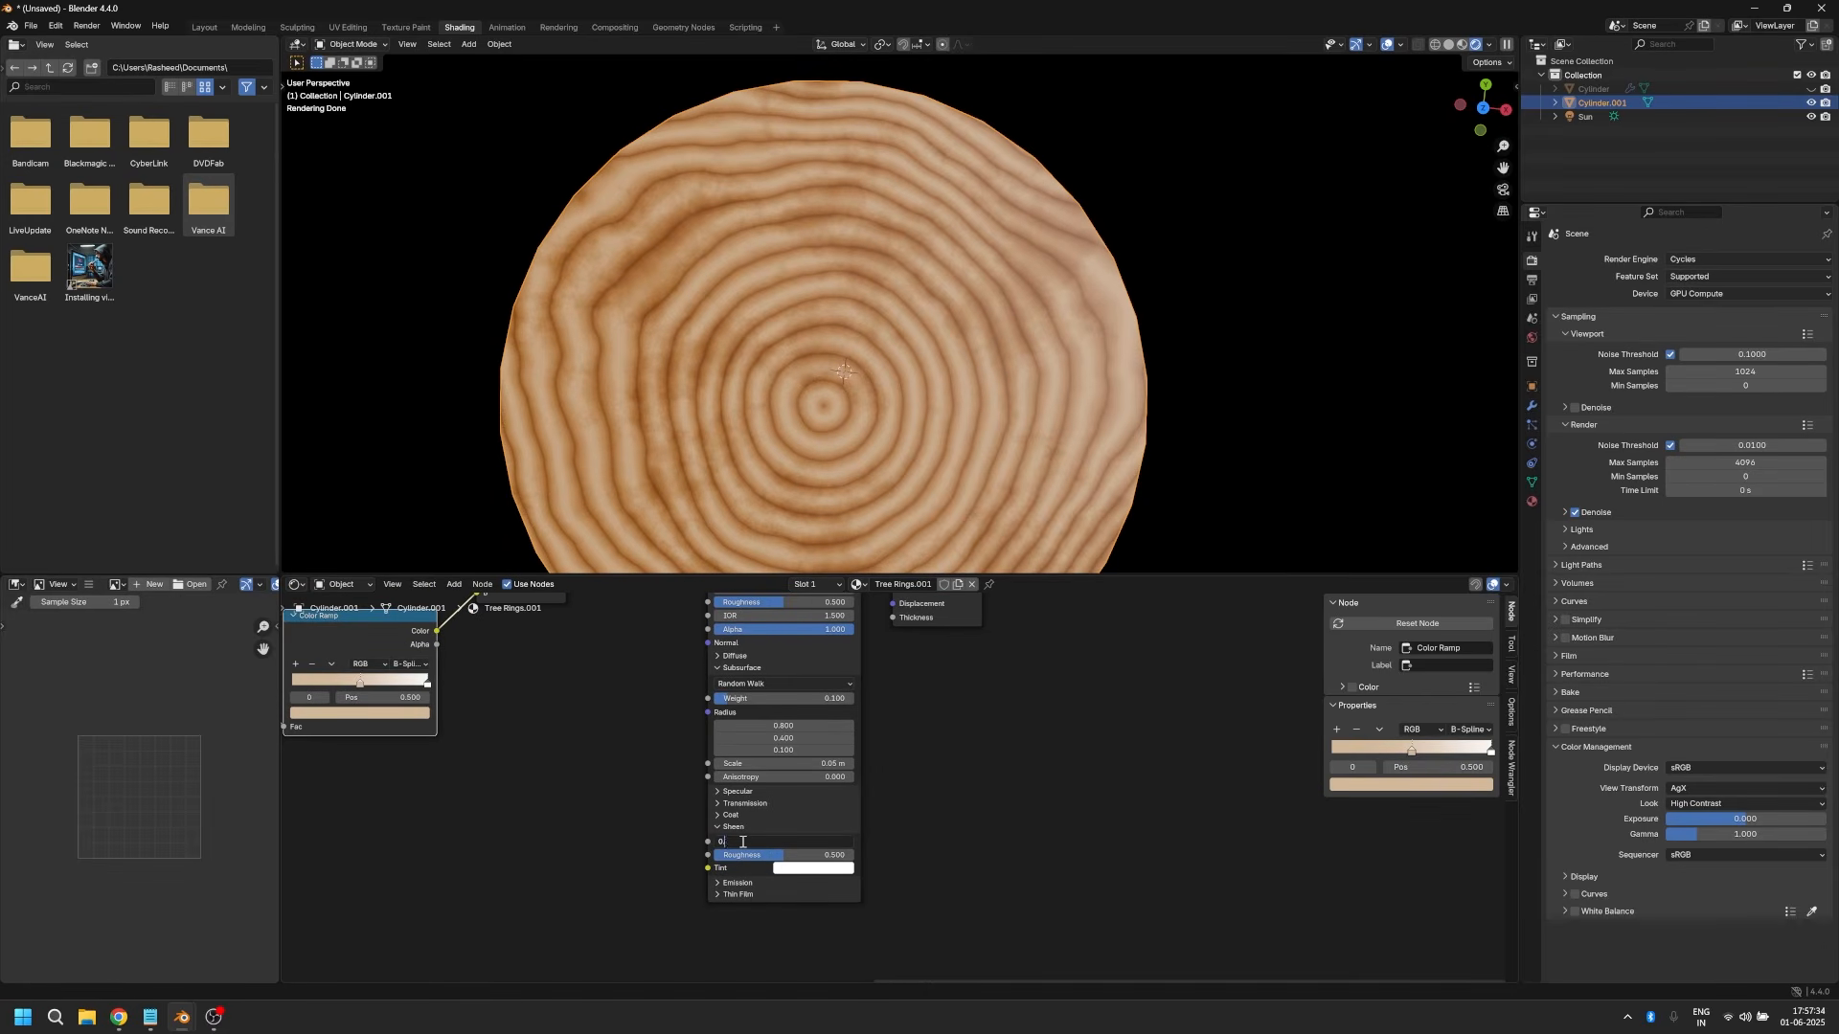
{"action": "key", "text": "Return"}
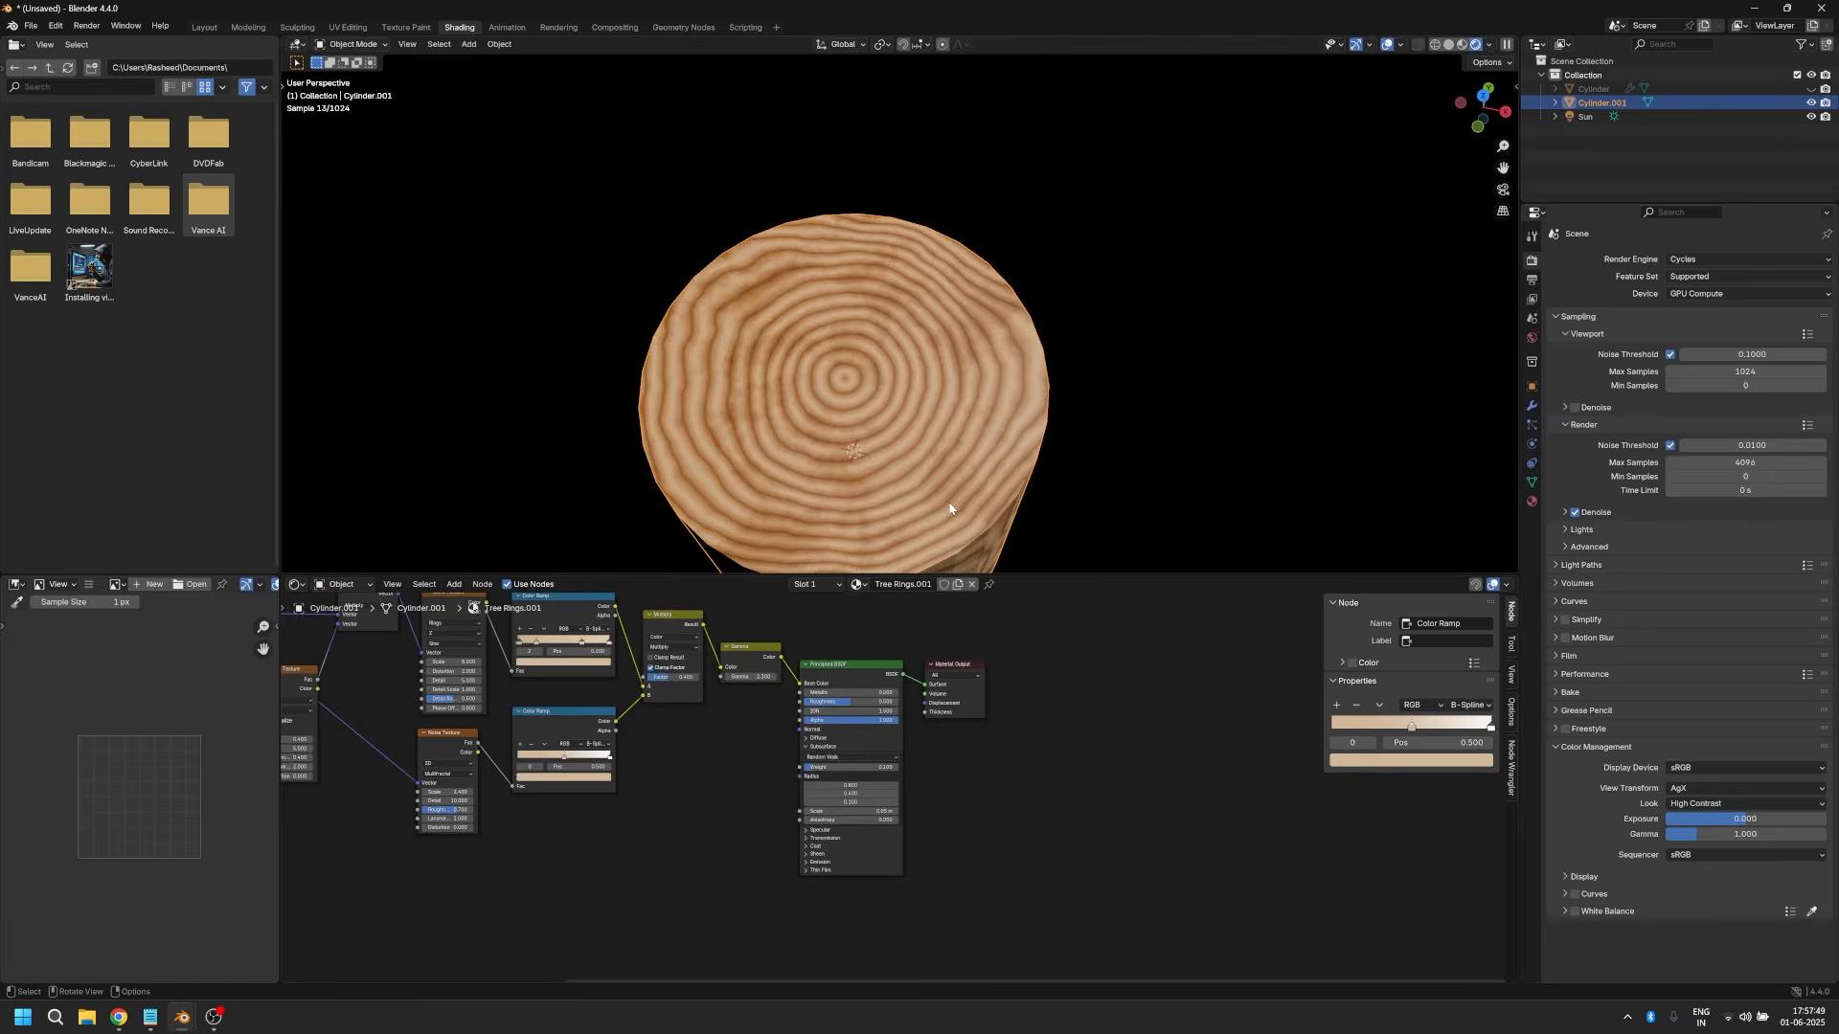
Step: Apply Shade Auto Smooth to the cylinder
{"action": "right_click", "coordinate": [949, 502]}
{"action": "left_click", "coordinate": [948, 502]}
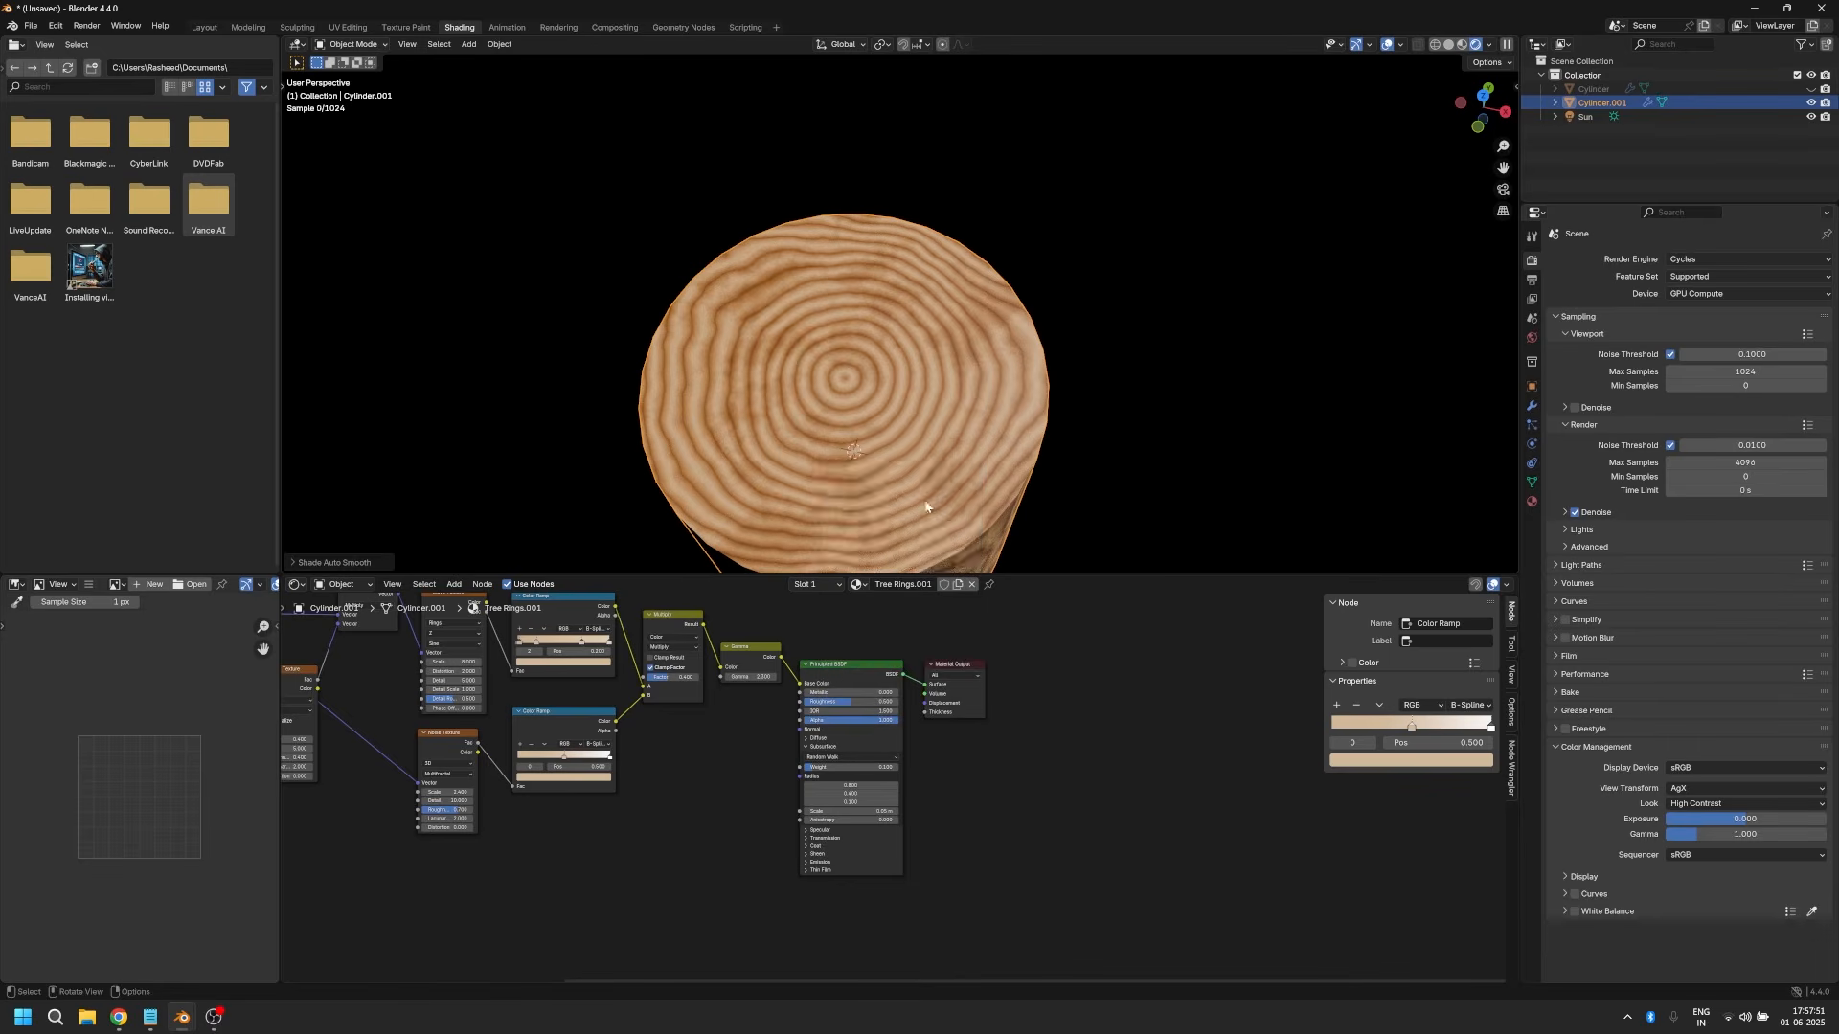
{"action": "middle_click_drag", "start_coordinate": [821, 505], "coordinate": [766, 421]}
{"action": "key", "text": "KP_7"}
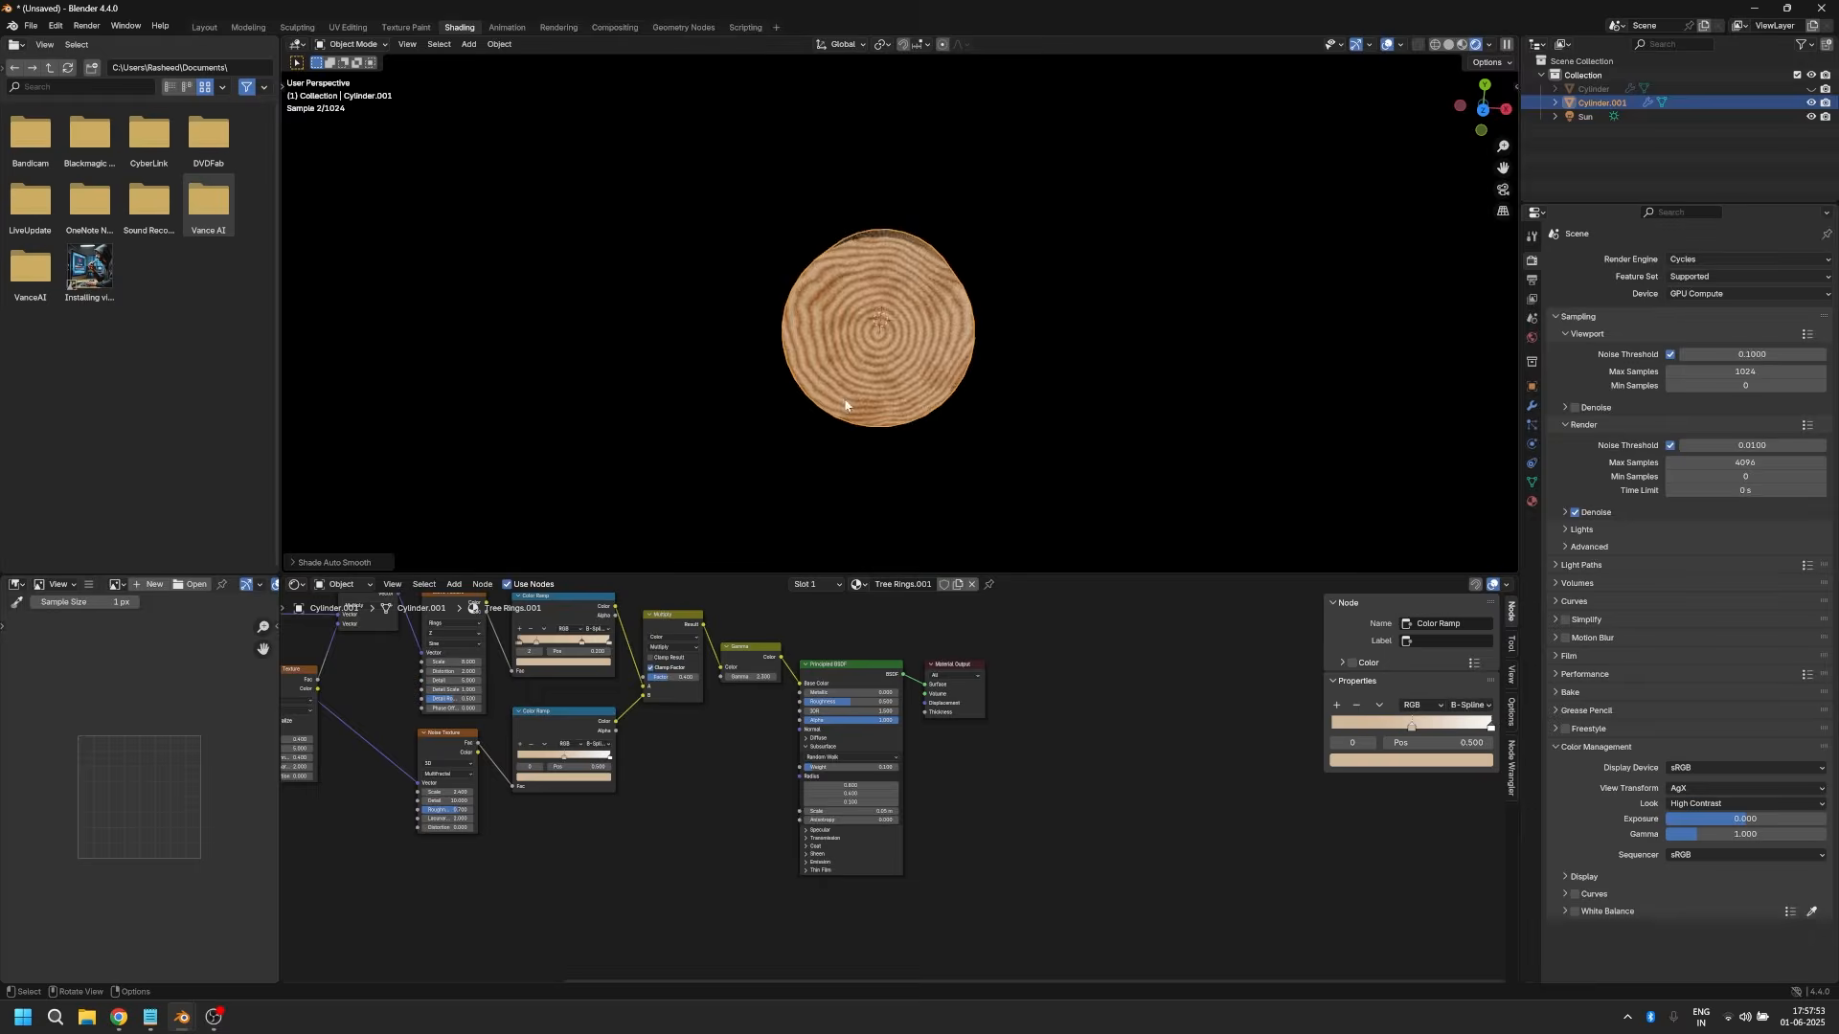
Step: Add a Bump node feeding the Principled BSDF's Normal, with the Multifractal Noise Texture's factor connected to its Height
{"action": "key", "text": "shift+a"}
{"action": "type", "text": "bump"}
{"action": "key", "text": "Return"}
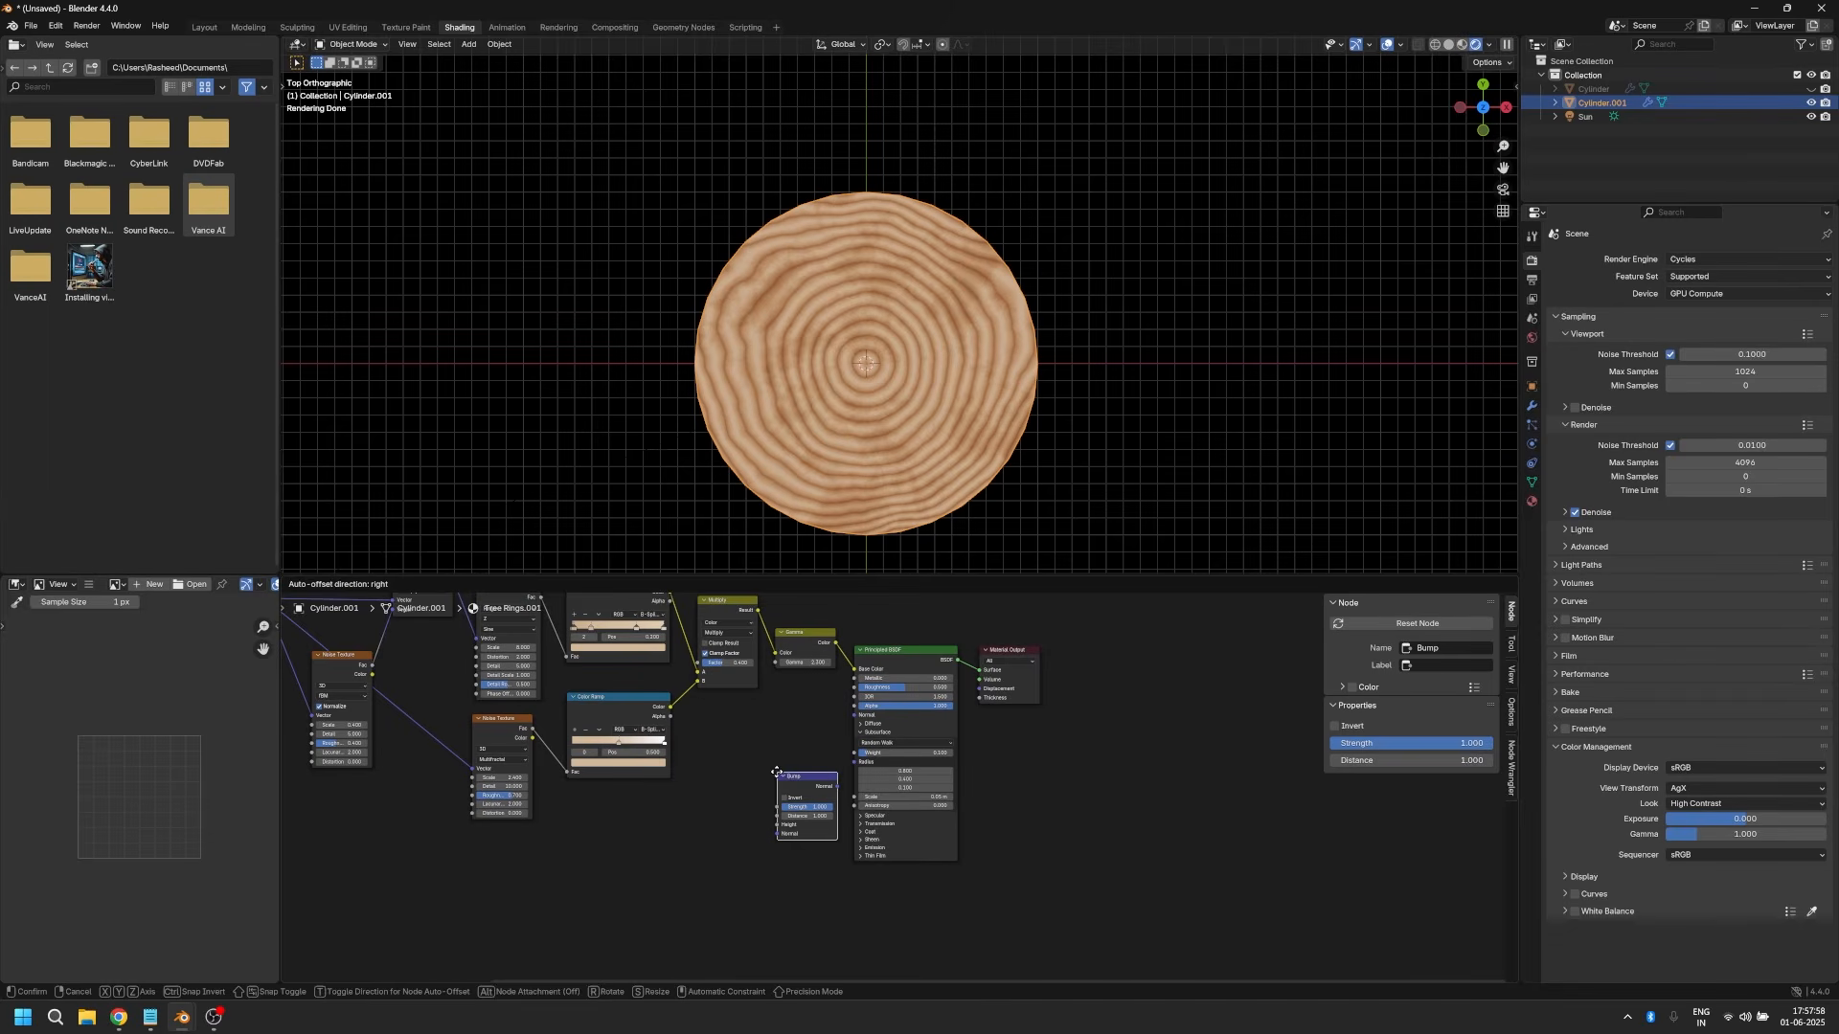
{"action": "left_click", "coordinate": [777, 772]}
{"action": "left_click_drag", "start_coordinate": [837, 786], "coordinate": [853, 714]}
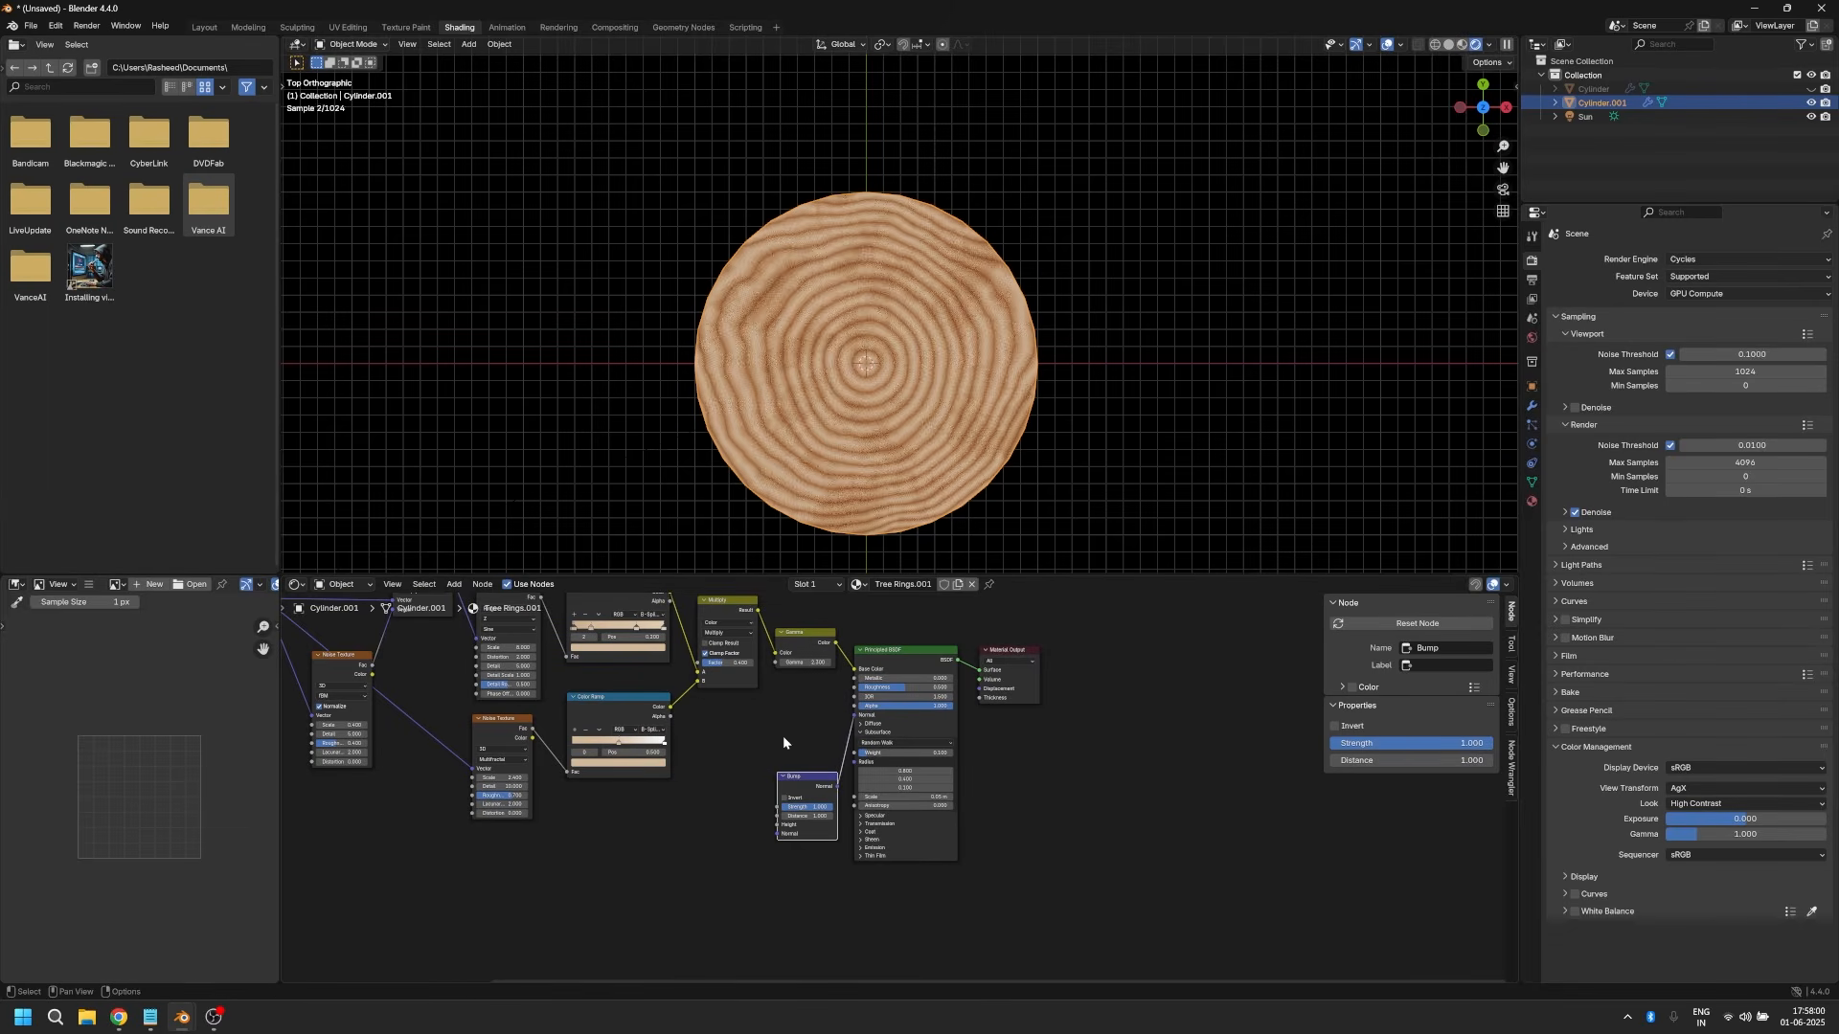
{"action": "left_click_drag", "start_coordinate": [533, 729], "coordinate": [767, 826]}
Step: Lower the Bump node's Strength
{"action": "scroll", "coordinate": [956, 450], "scroll_direction": "up", "scroll_amount": 3}
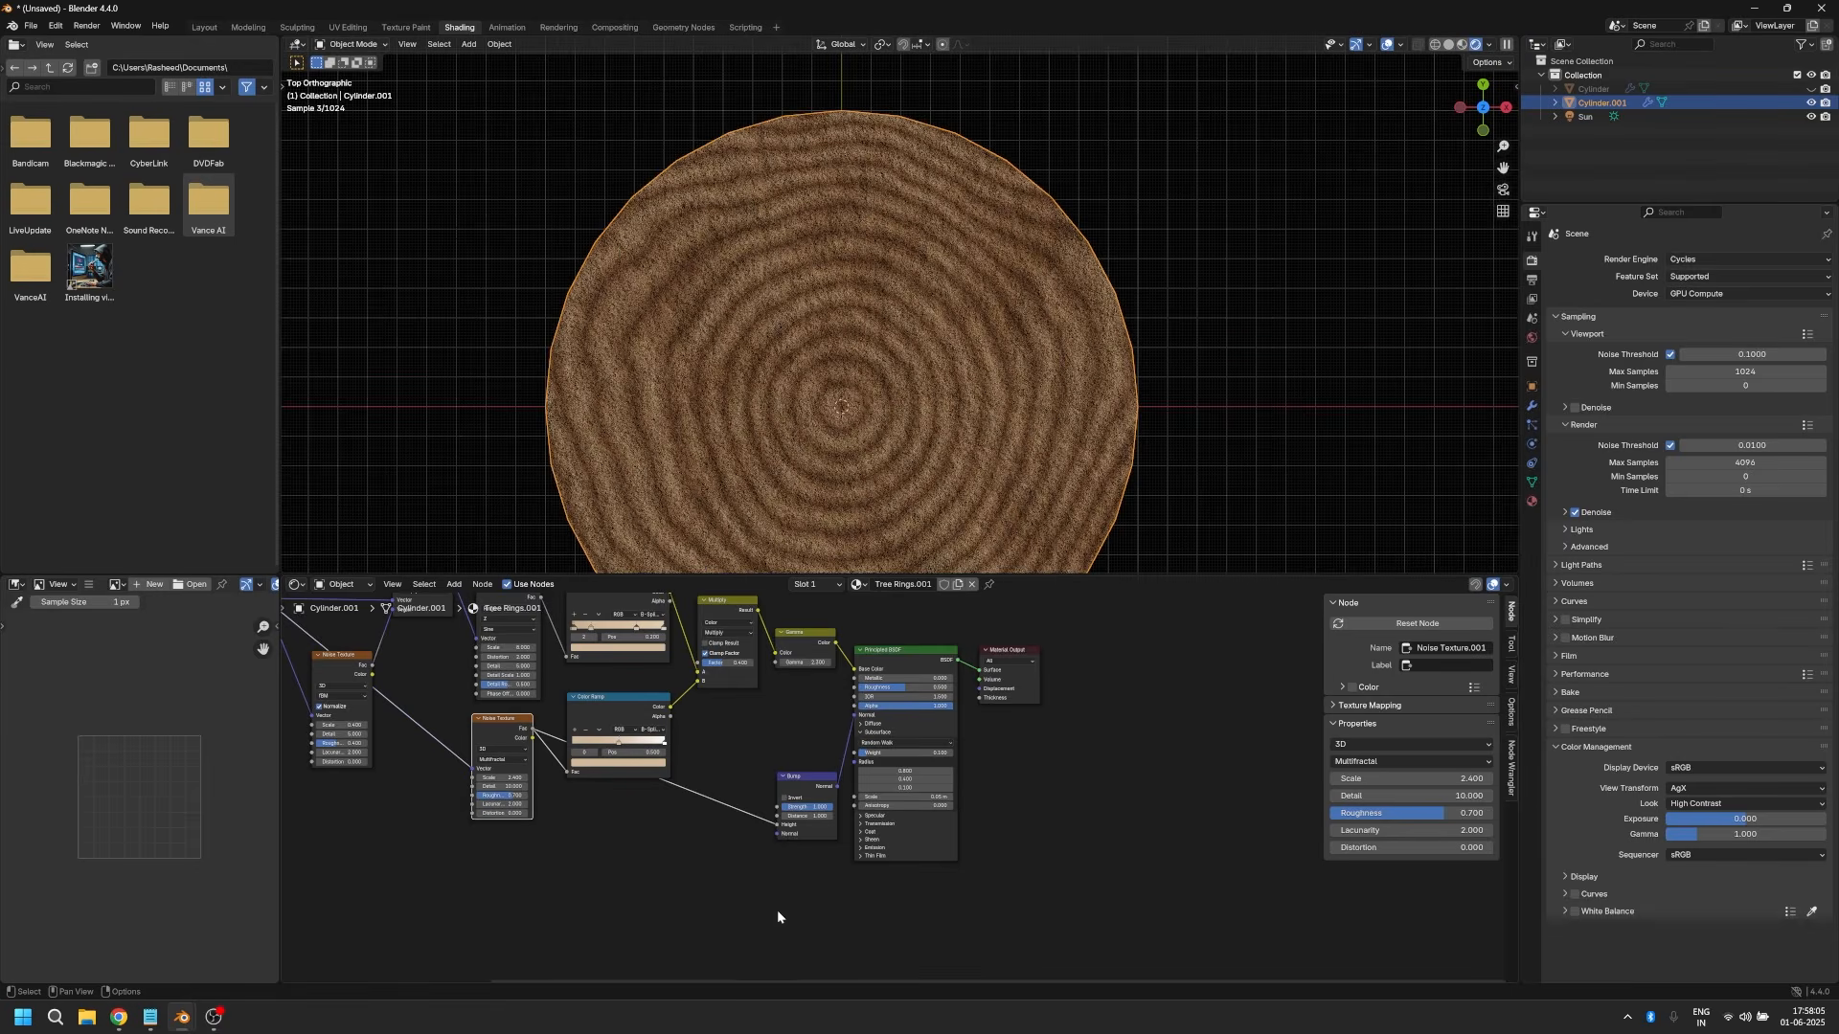
{"action": "scroll", "coordinate": [776, 879], "scroll_direction": "up", "scroll_amount": 2}
{"action": "left_click", "coordinate": [782, 813]}
{"action": "type", "text": "0.1"}
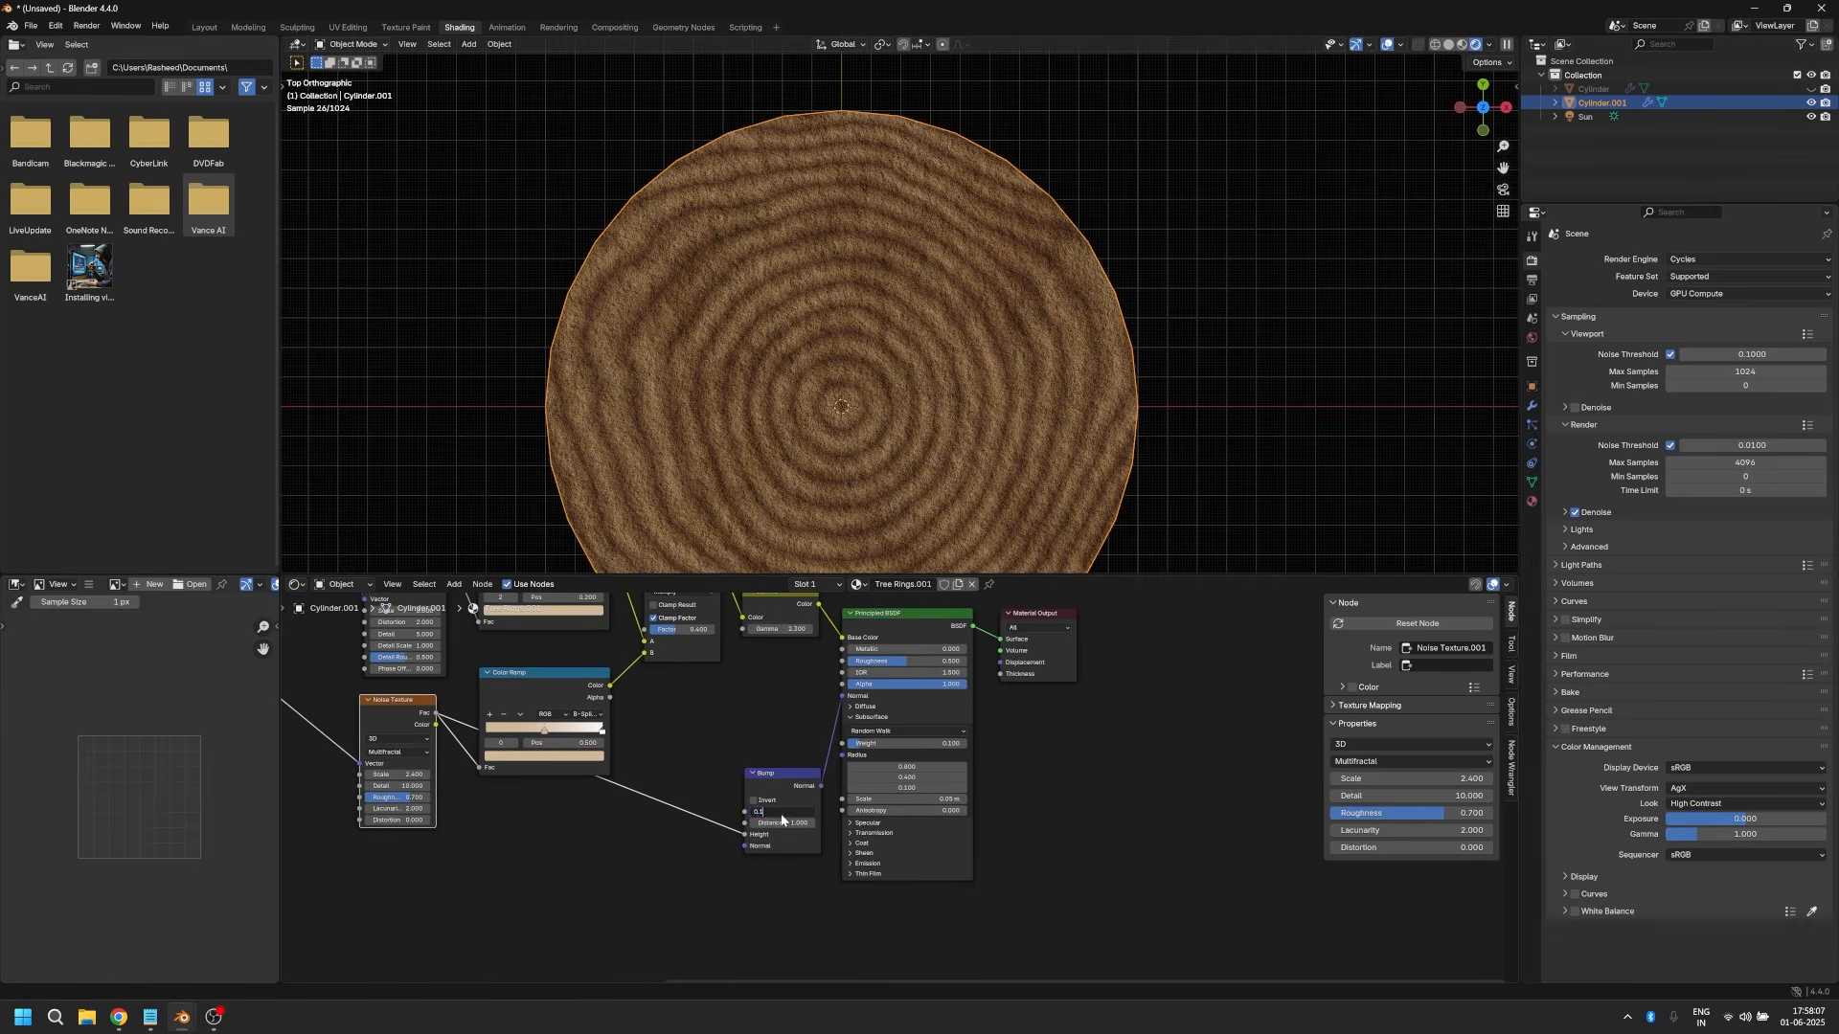
{"action": "key", "text": "Return"}
{"action": "scroll", "coordinate": [862, 326], "scroll_direction": "down", "scroll_amount": 3}
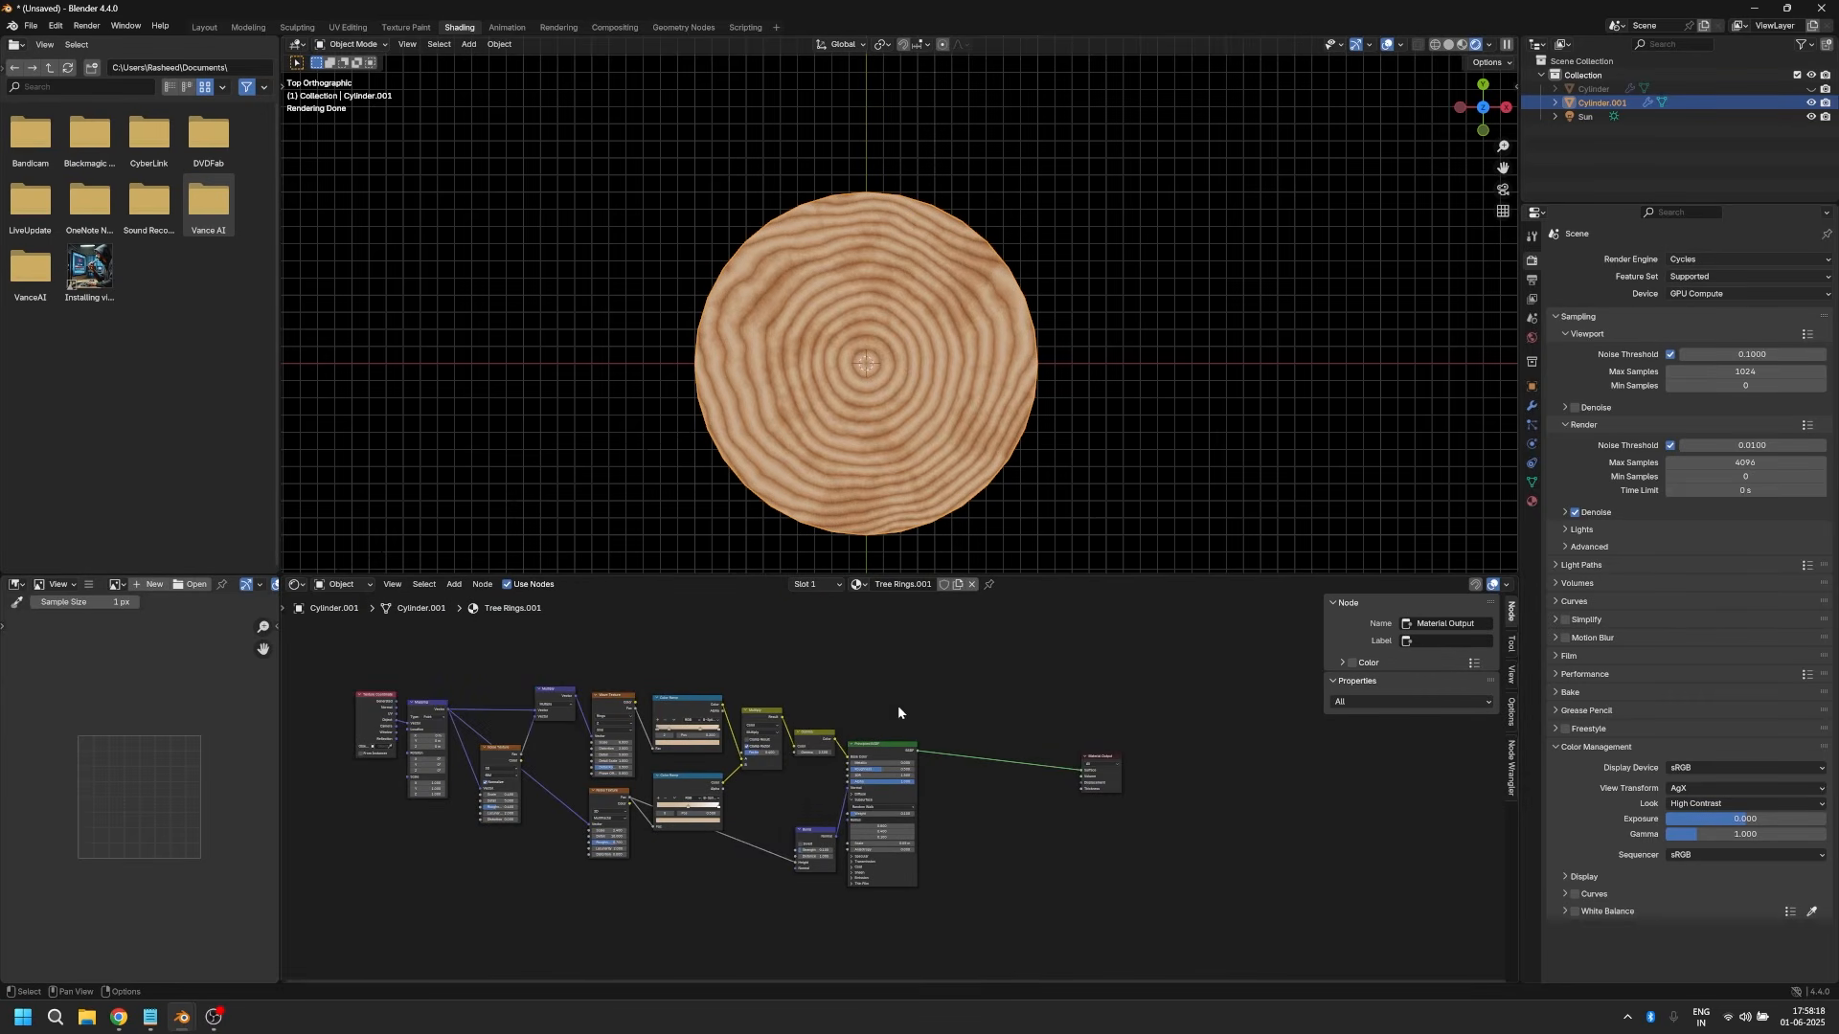
Step: Insert a Mix Shader between the Principled BSDF and the Material Output
{"action": "scroll", "coordinate": [906, 681], "scroll_direction": "down", "scroll_amount": 3}
{"action": "mouse_move", "coordinate": [801, 679]}
{"action": "middle_mouse_down"}
{"action": "mouse_move", "coordinate": [841, 675]}
{"action": "mouse_move", "coordinate": [814, 687]}
{"action": "middle_mouse_up"}
{"action": "key", "text": "shift+a"}
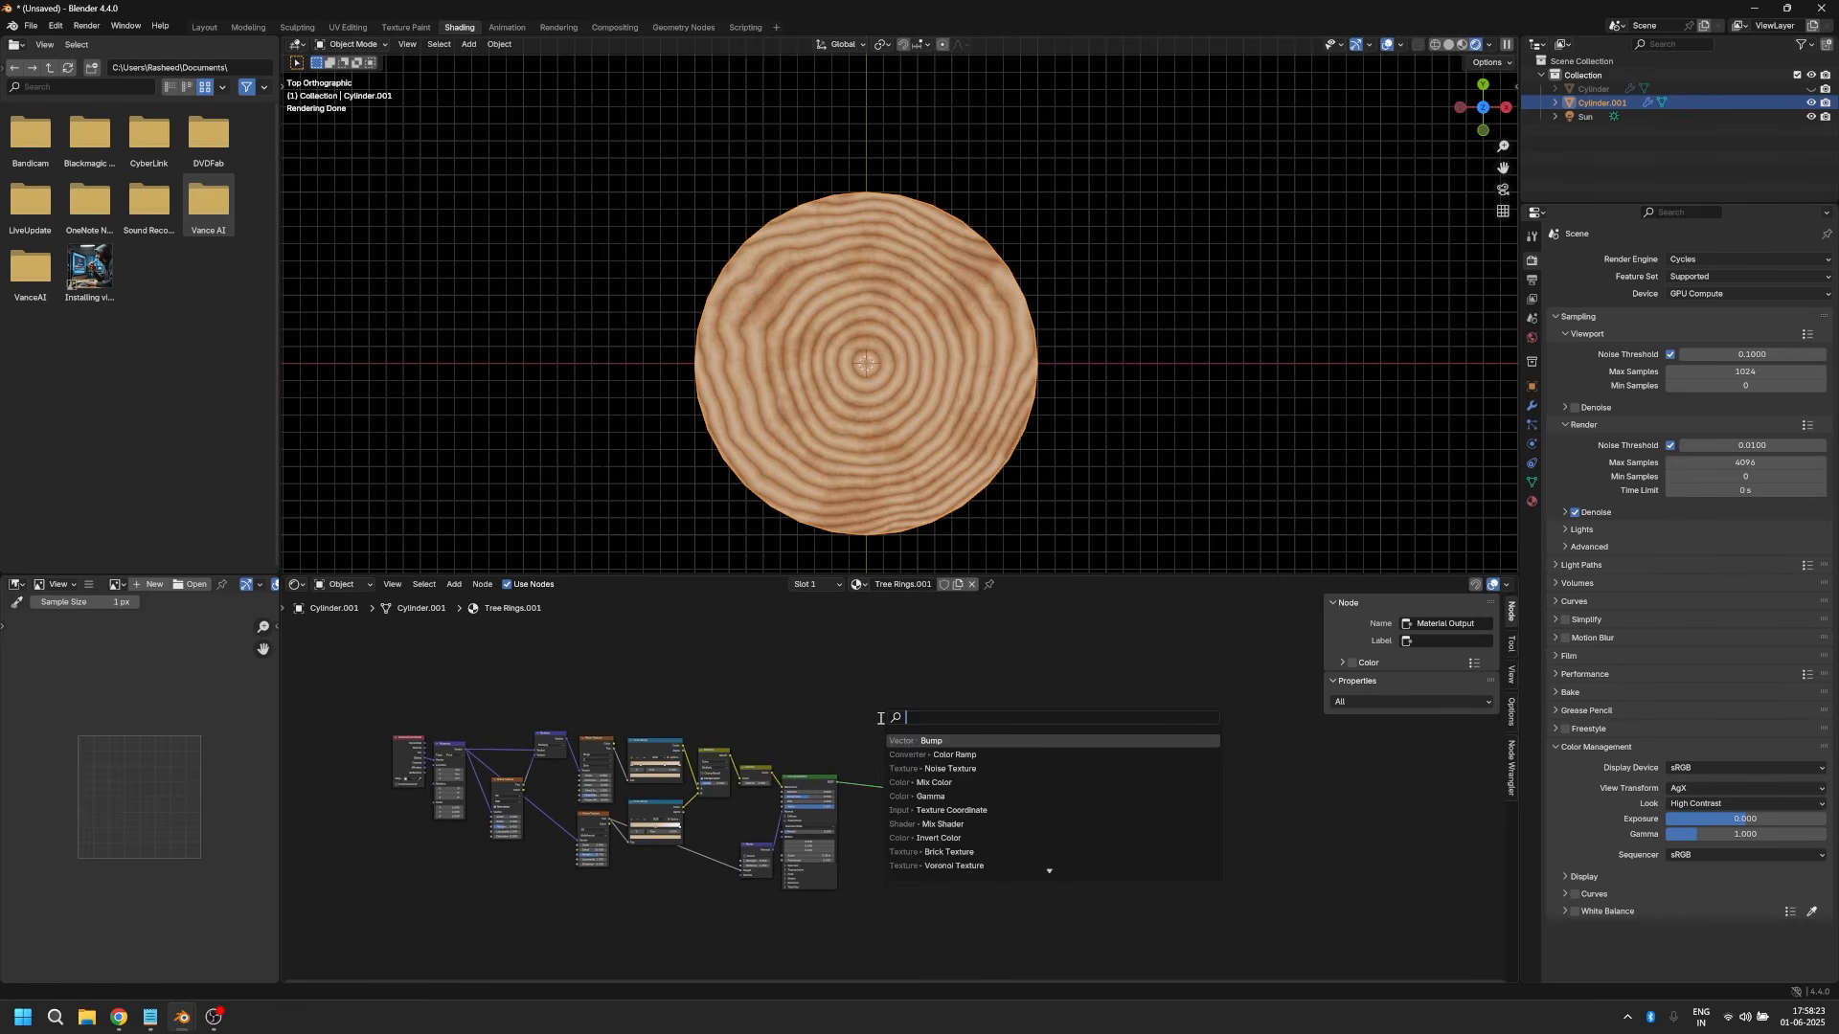
{"action": "type", "text": "mix"}
{"action": "key", "text": "Down"}
{"action": "key", "text": "Down"}
{"action": "key", "text": "Return"}
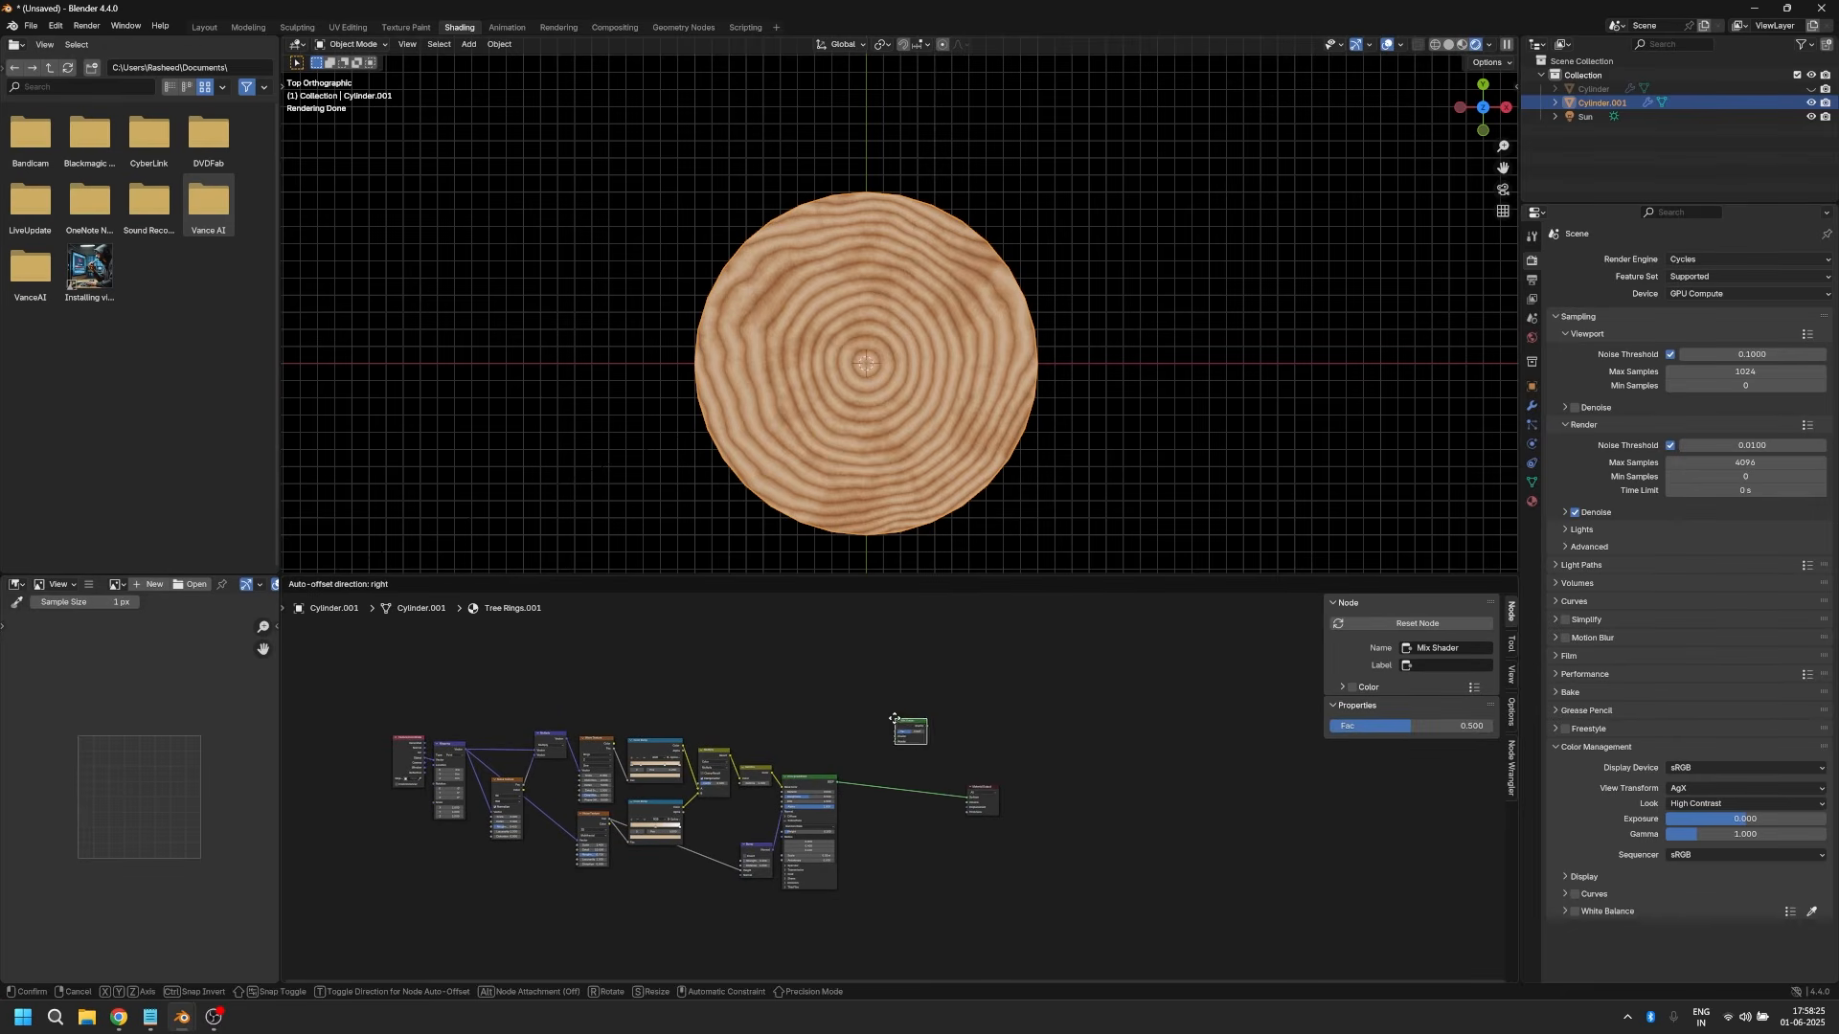
{"action": "left_click", "coordinate": [894, 776]}
{"action": "scroll", "coordinate": [876, 843], "scroll_direction": "up", "scroll_amount": 3}
{"action": "middle_click_drag", "start_coordinate": [875, 855], "coordinate": [828, 773]}
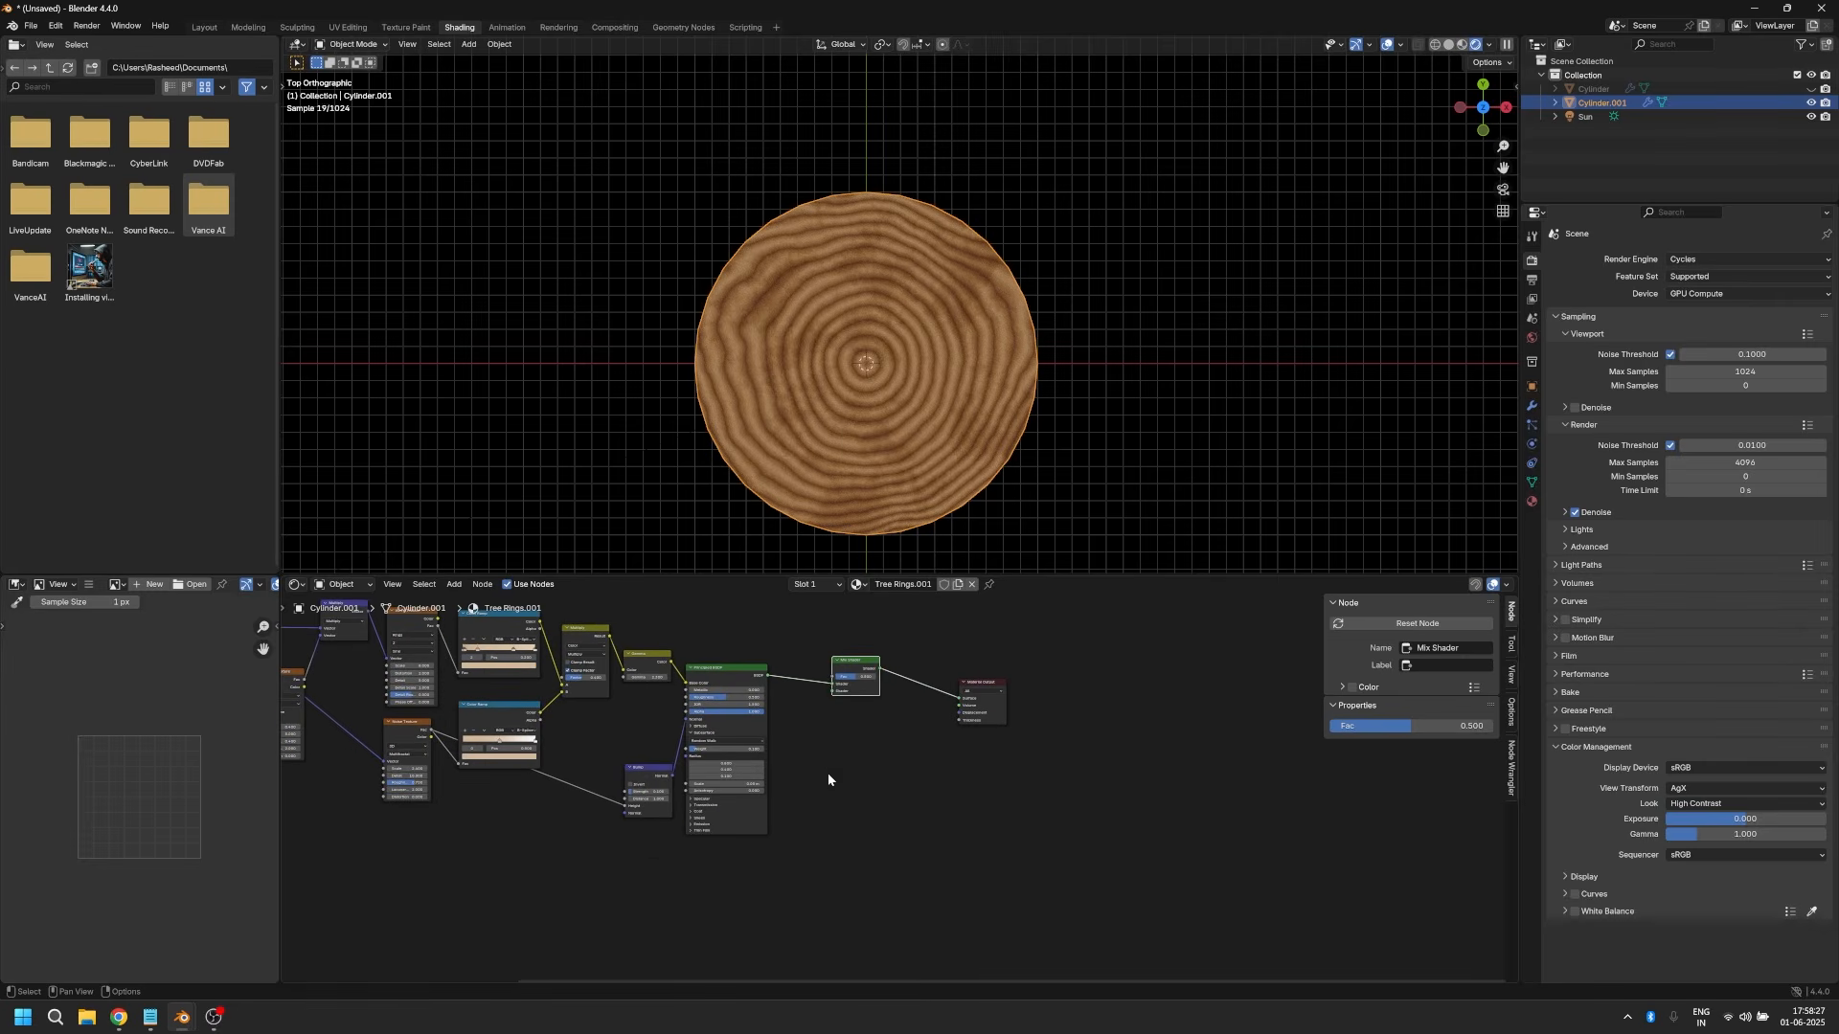
Step: Add a Diffuse BSDF node connected to the Mix Shader's second Shader input
{"action": "left_click_drag", "start_coordinate": [834, 694], "coordinate": [808, 805]}
{"action": "type", "text": "diff"}
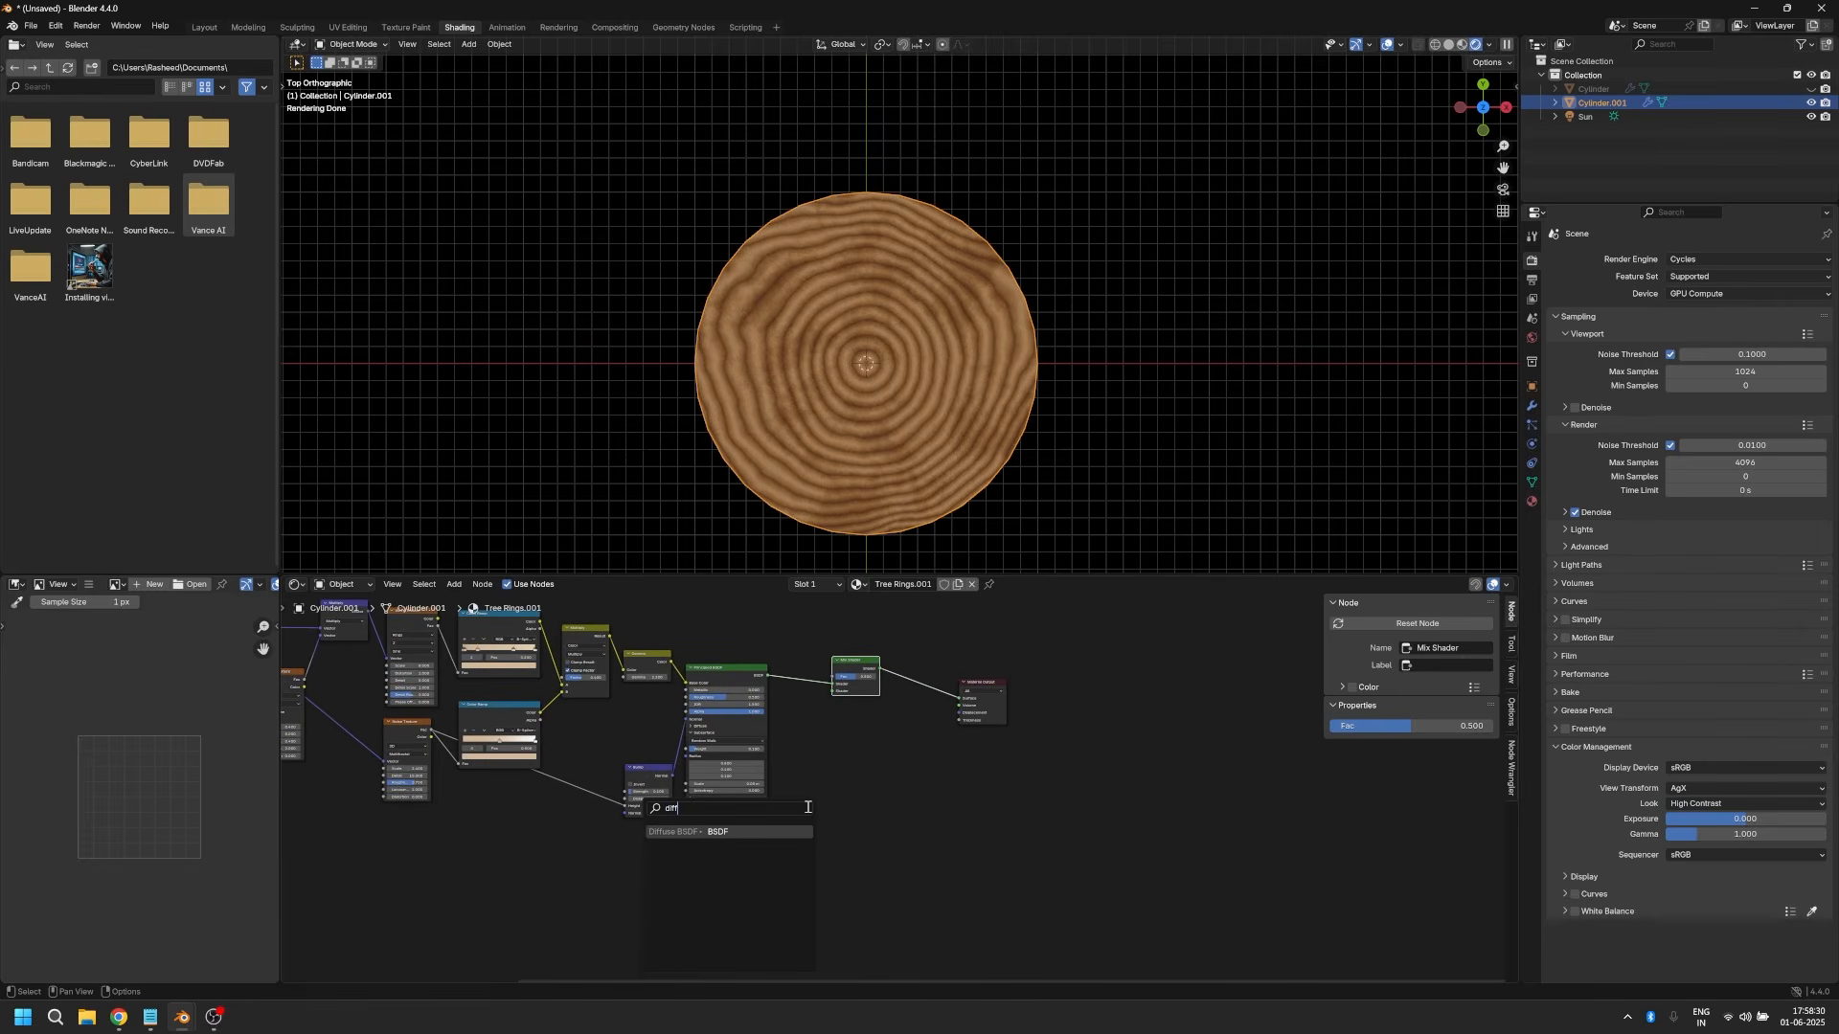
{"action": "key", "text": "Return"}
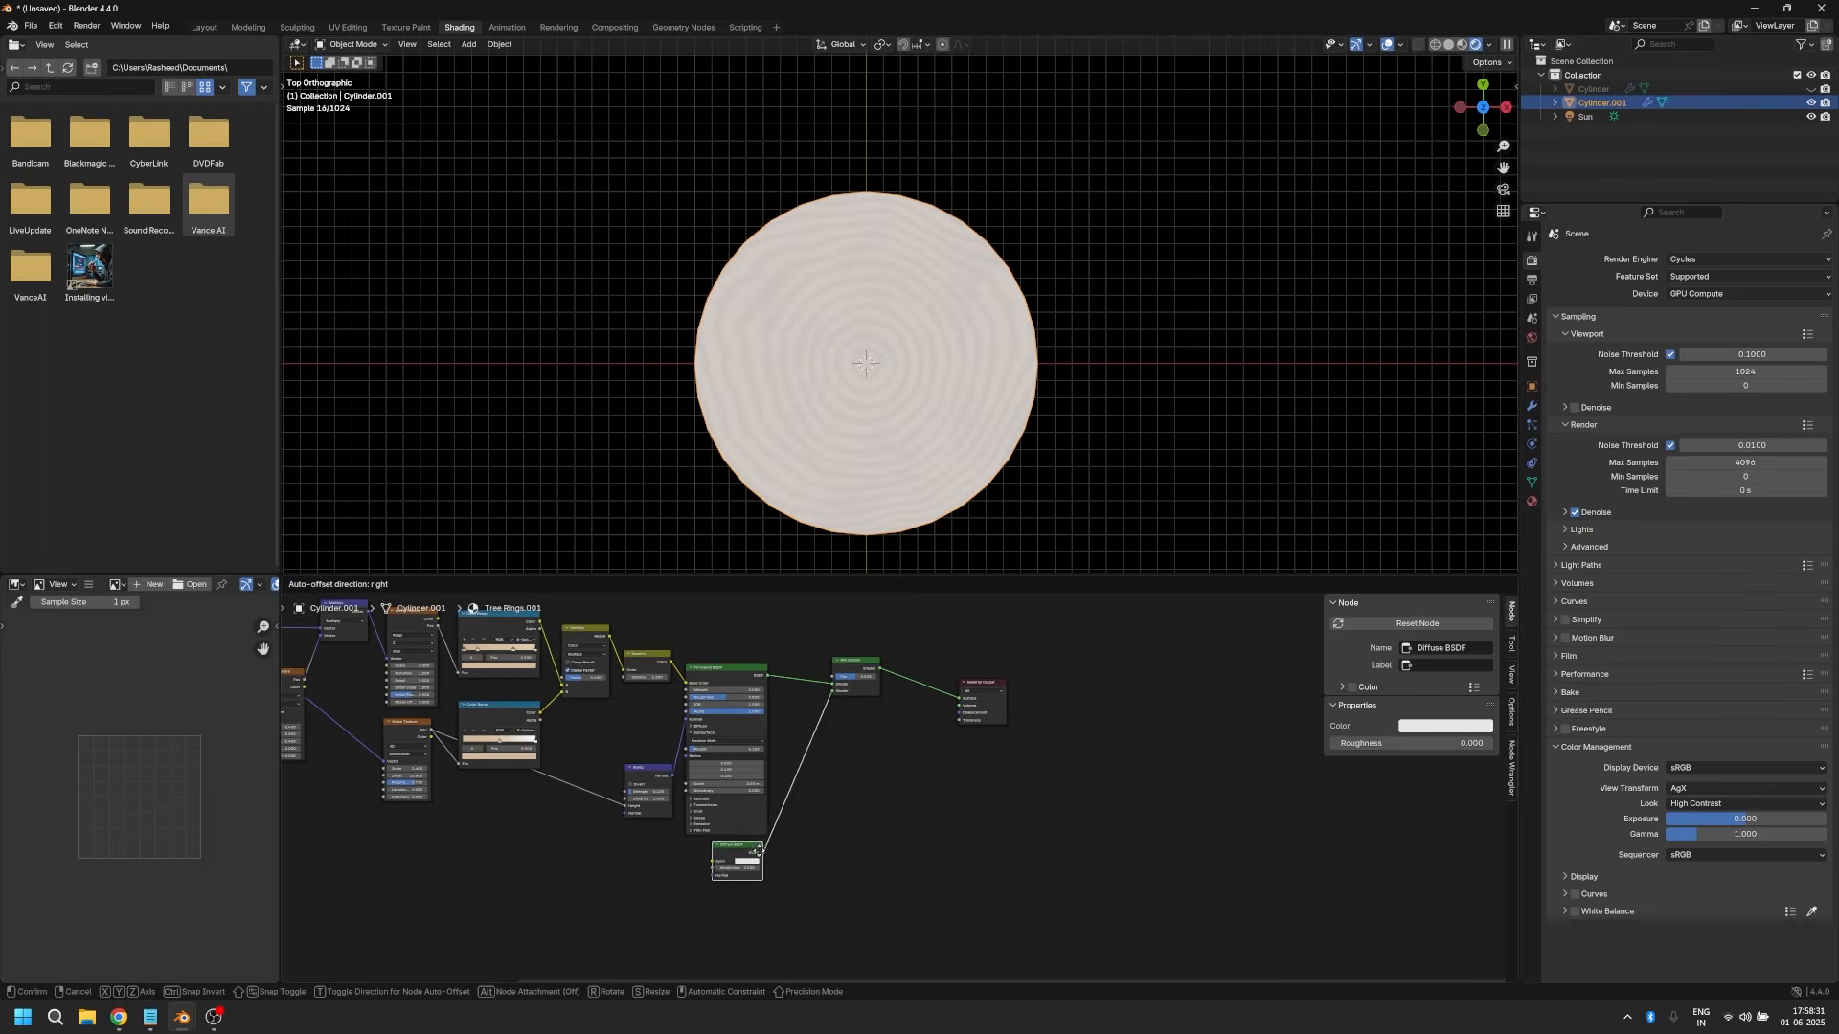
{"action": "left_click", "coordinate": [720, 862]}
Step: Set the Diffuse BSDF's Roughness to 0.8 and its Color to a dark brown
{"action": "scroll", "coordinate": [720, 864], "scroll_direction": "up", "scroll_amount": 2}
{"action": "left_click", "coordinate": [629, 888]}
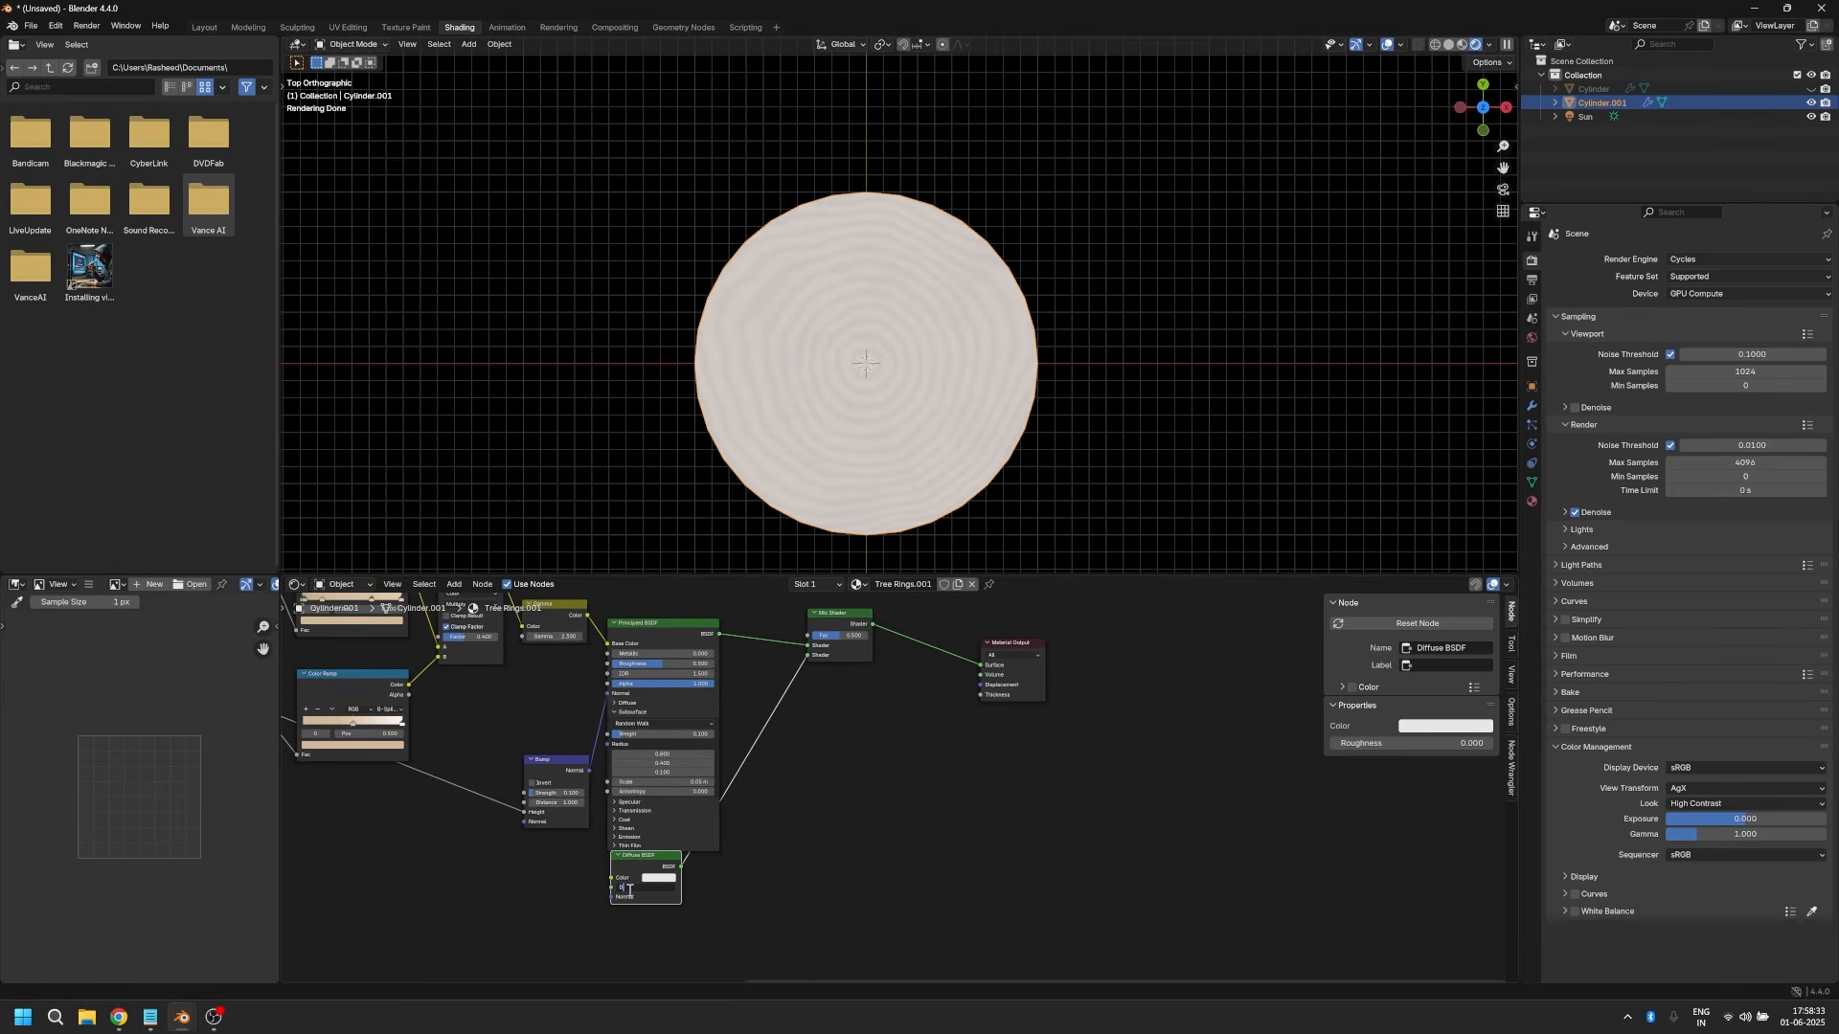
{"action": "type", "text": "0.8"}
{"action": "key", "text": "Return"}
{"action": "scroll", "coordinate": [629, 891], "scroll_direction": "up", "scroll_amount": 1}
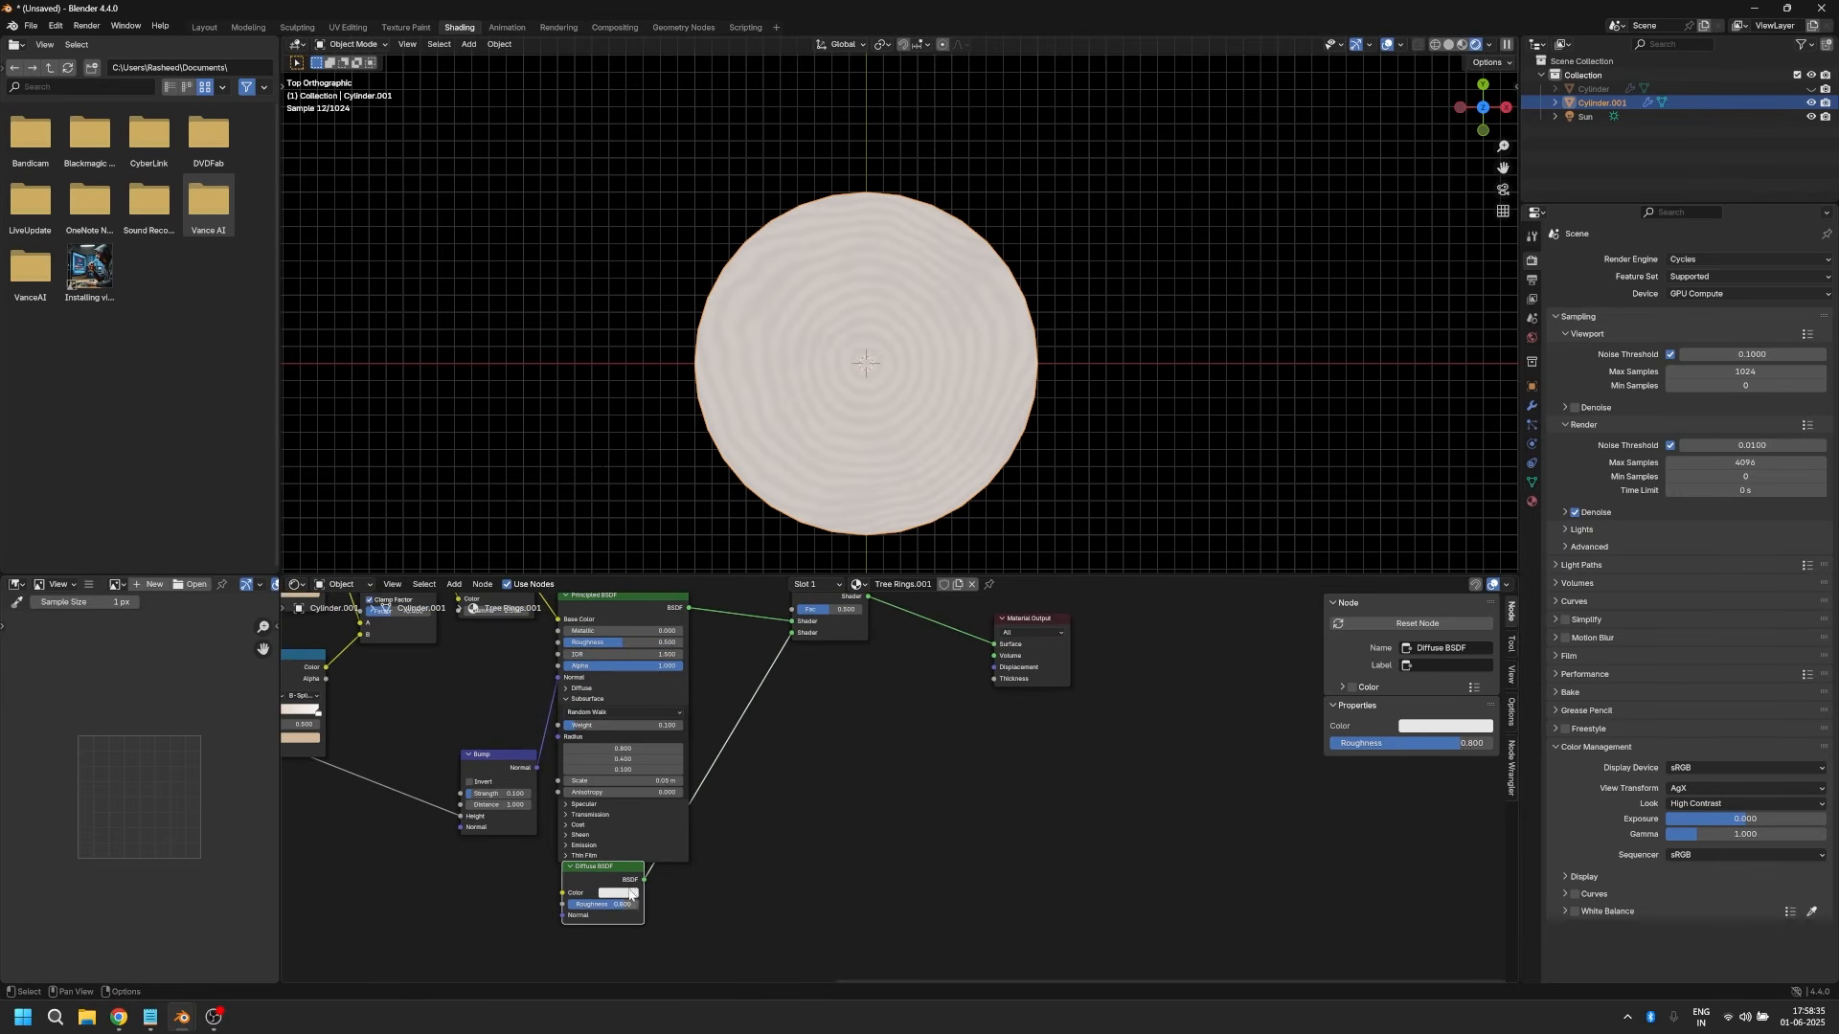
{"action": "left_click", "coordinate": [633, 891]}
{"action": "left_click_drag", "start_coordinate": [699, 763], "coordinate": [698, 781]}
{"action": "left_click", "coordinate": [634, 784]}
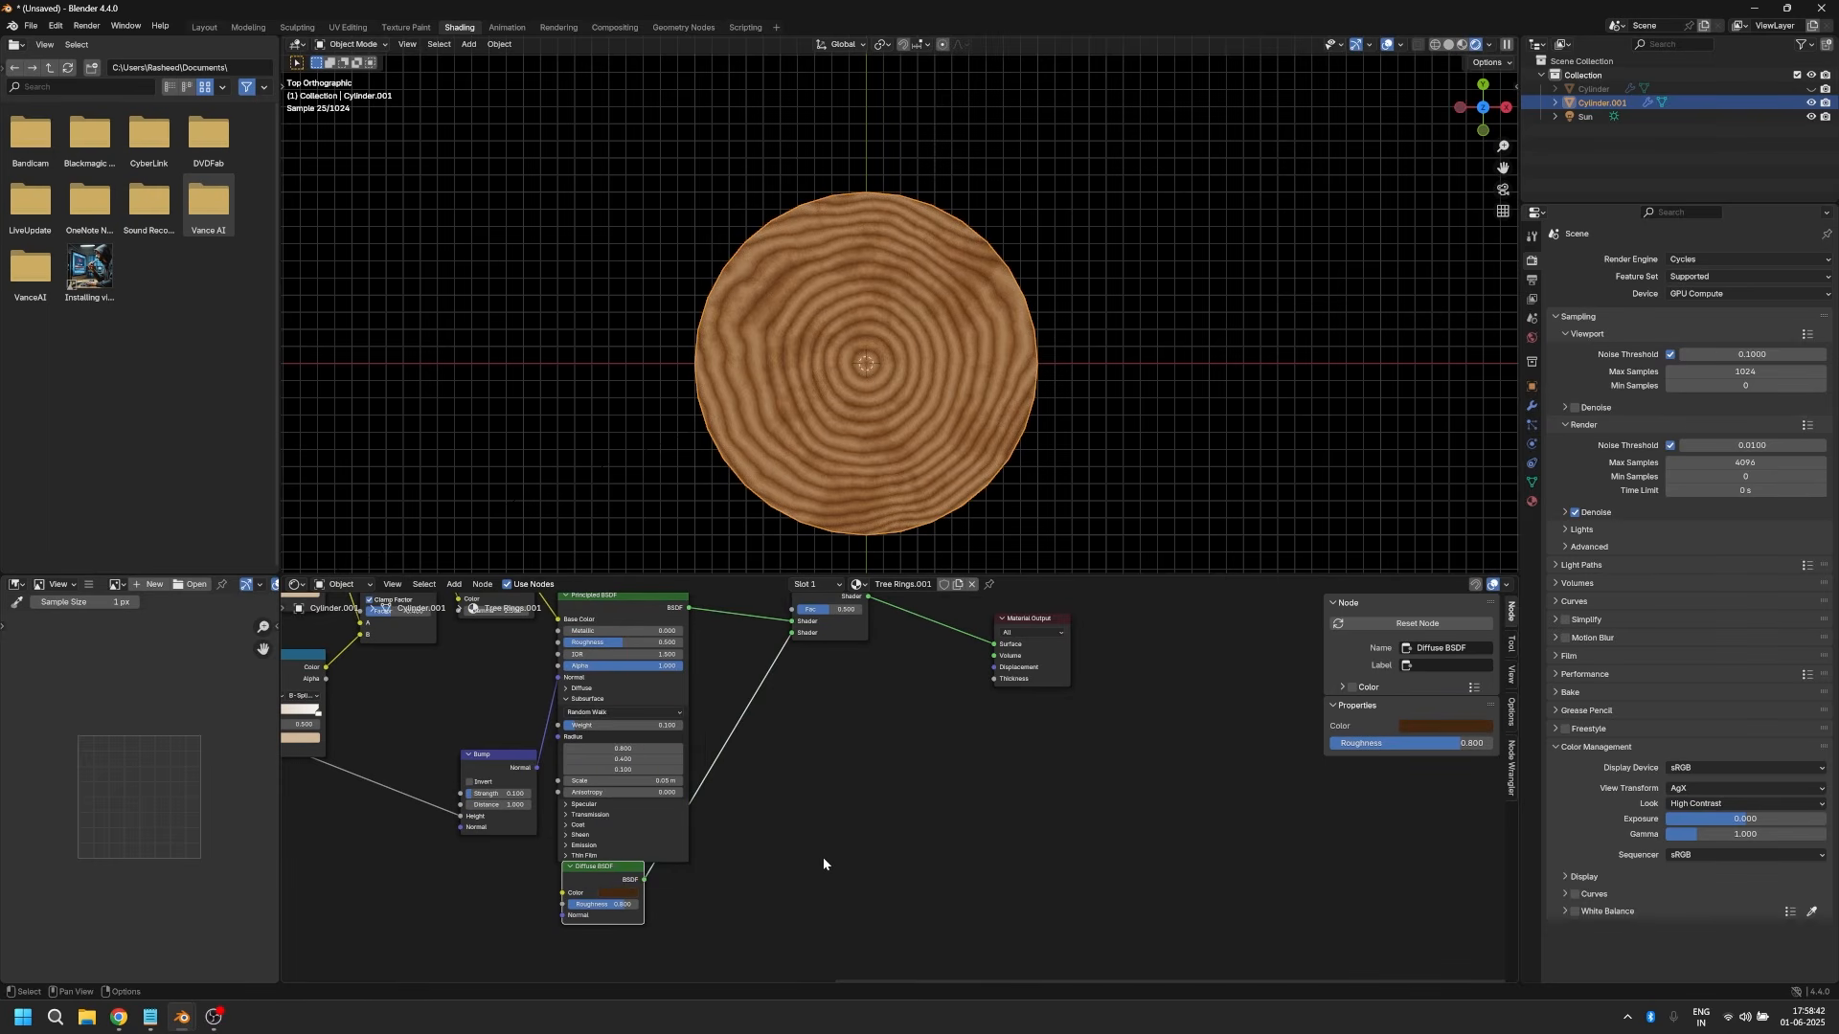
Step: Move the Diffuse BSDF node clear below the Principled BSDF node
{"action": "scroll", "coordinate": [820, 786], "scroll_direction": "down", "scroll_amount": 2}
{"action": "middle_click_drag", "start_coordinate": [781, 679], "coordinate": [814, 695]}
{"action": "left_click_drag", "start_coordinate": [736, 906], "coordinate": [759, 931]}
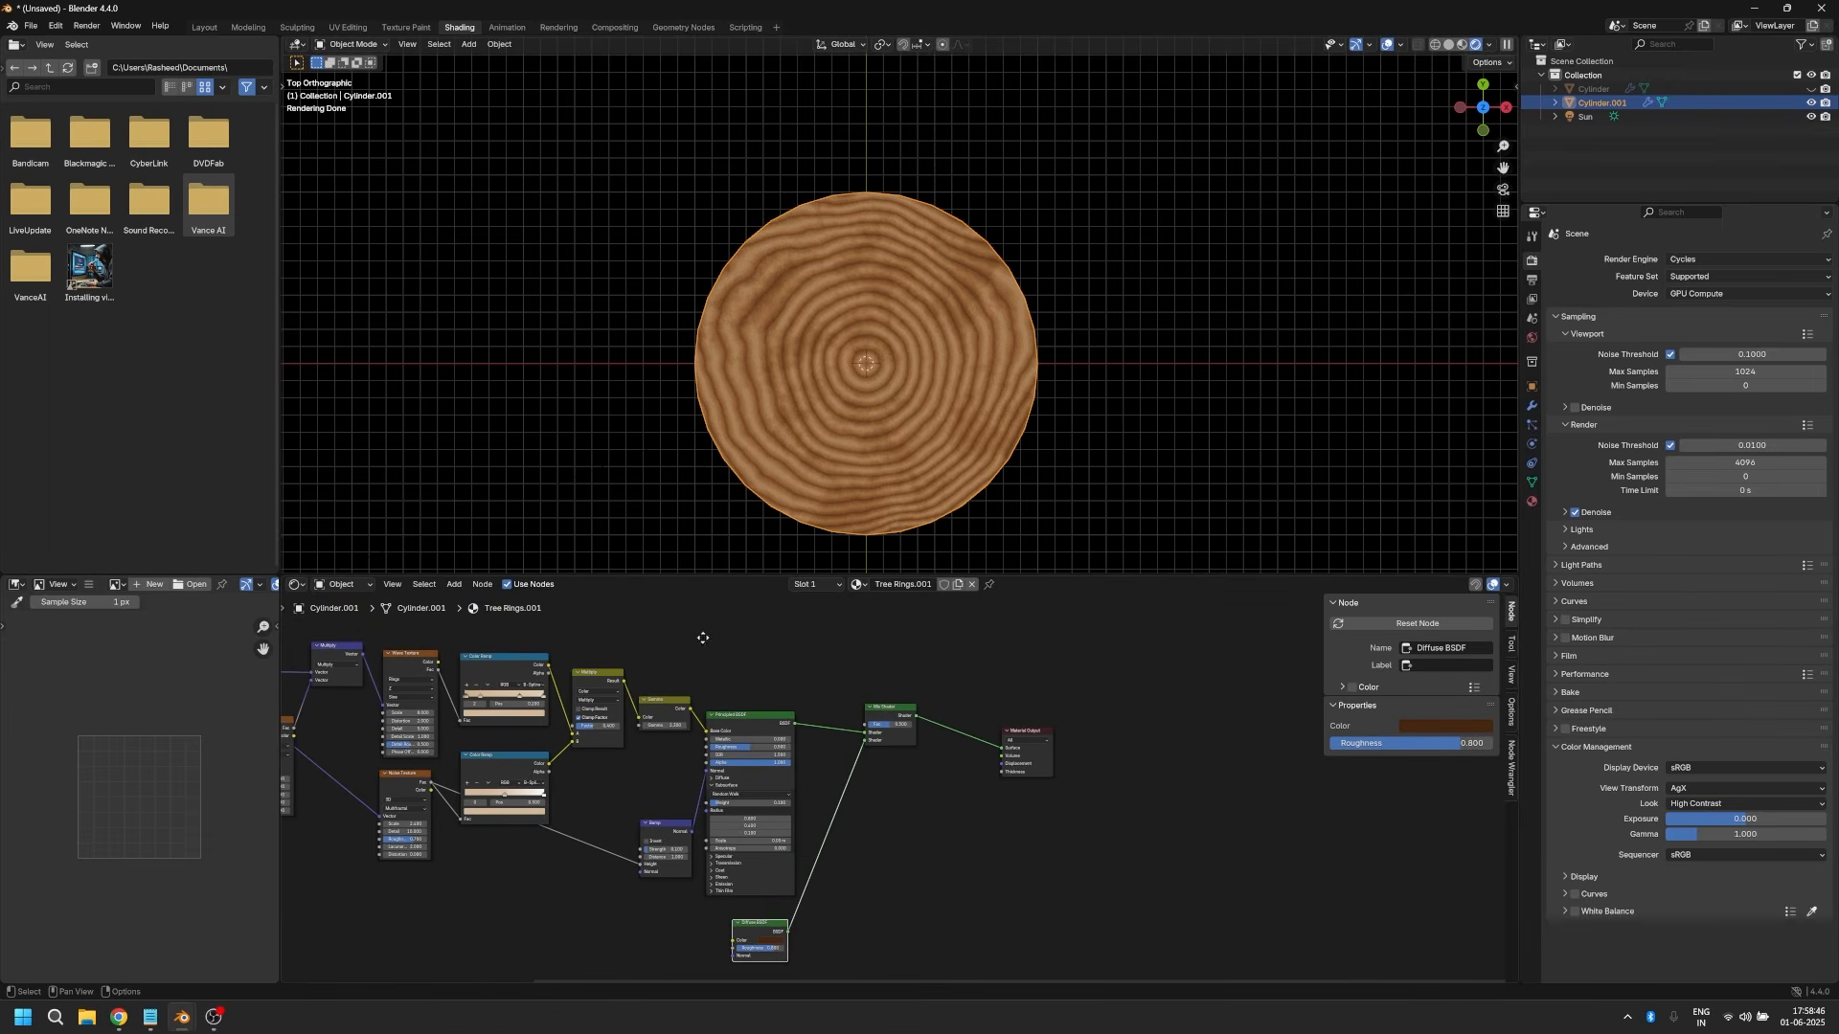
Step: Add a Vector Math node set to Length, fed by the Mapping node's Vector, above the texture nodes
{"action": "middle_click_drag", "start_coordinate": [702, 636], "coordinate": [718, 690]}
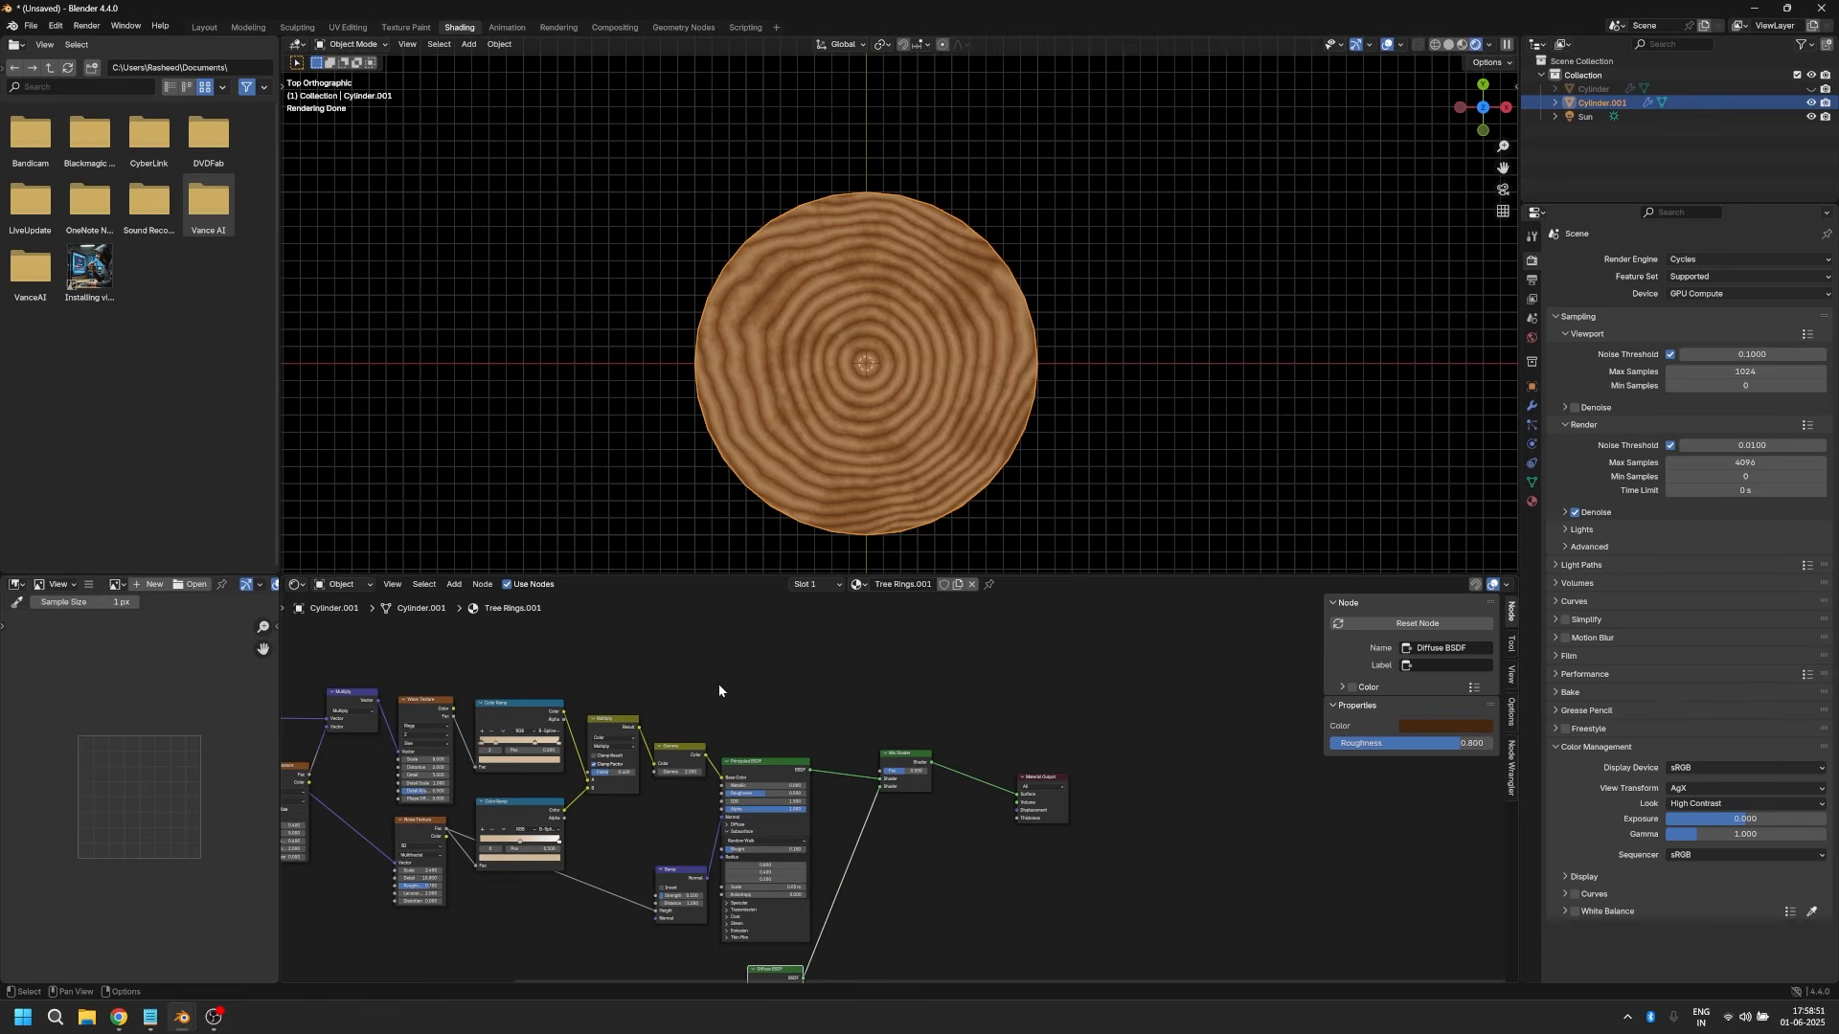
{"action": "scroll", "coordinate": [719, 684], "scroll_direction": "down", "scroll_amount": 2}
{"action": "middle_click_drag", "start_coordinate": [703, 663], "coordinate": [766, 678]}
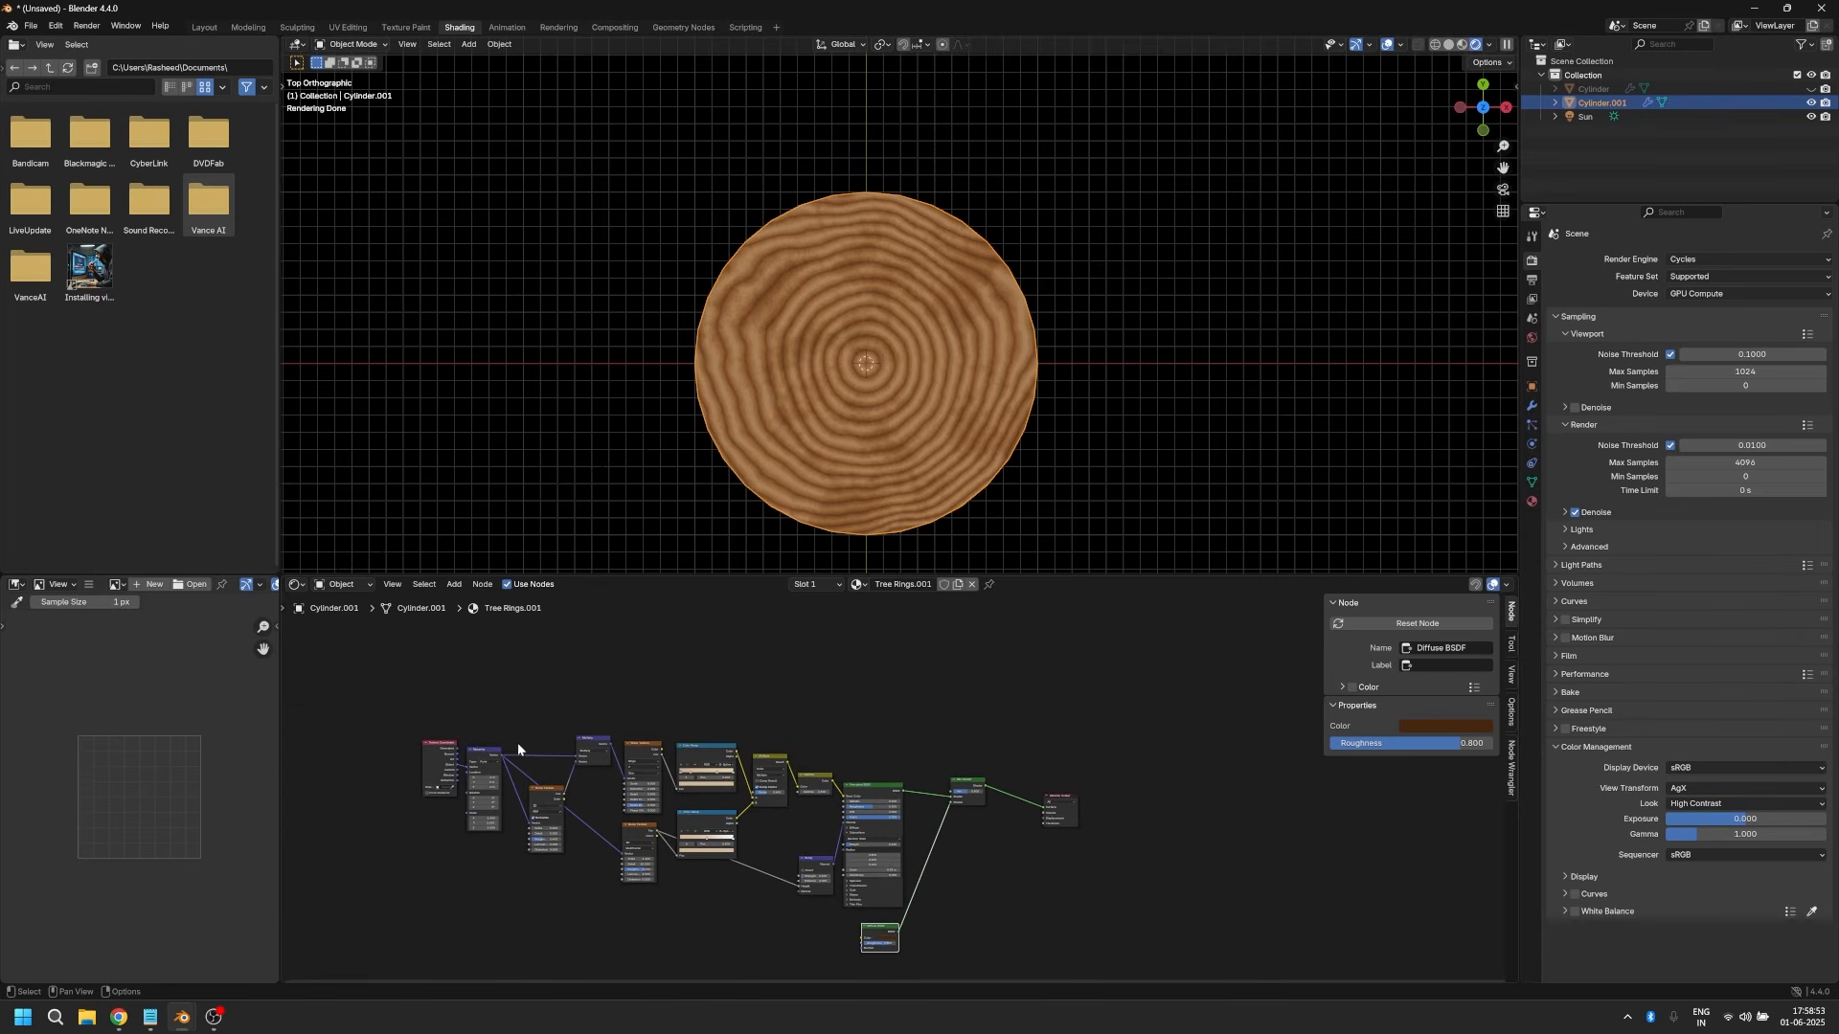
{"action": "left_click_drag", "start_coordinate": [500, 755], "coordinate": [665, 670]}
{"action": "left_click_drag", "start_coordinate": [665, 671], "coordinate": [666, 672]}
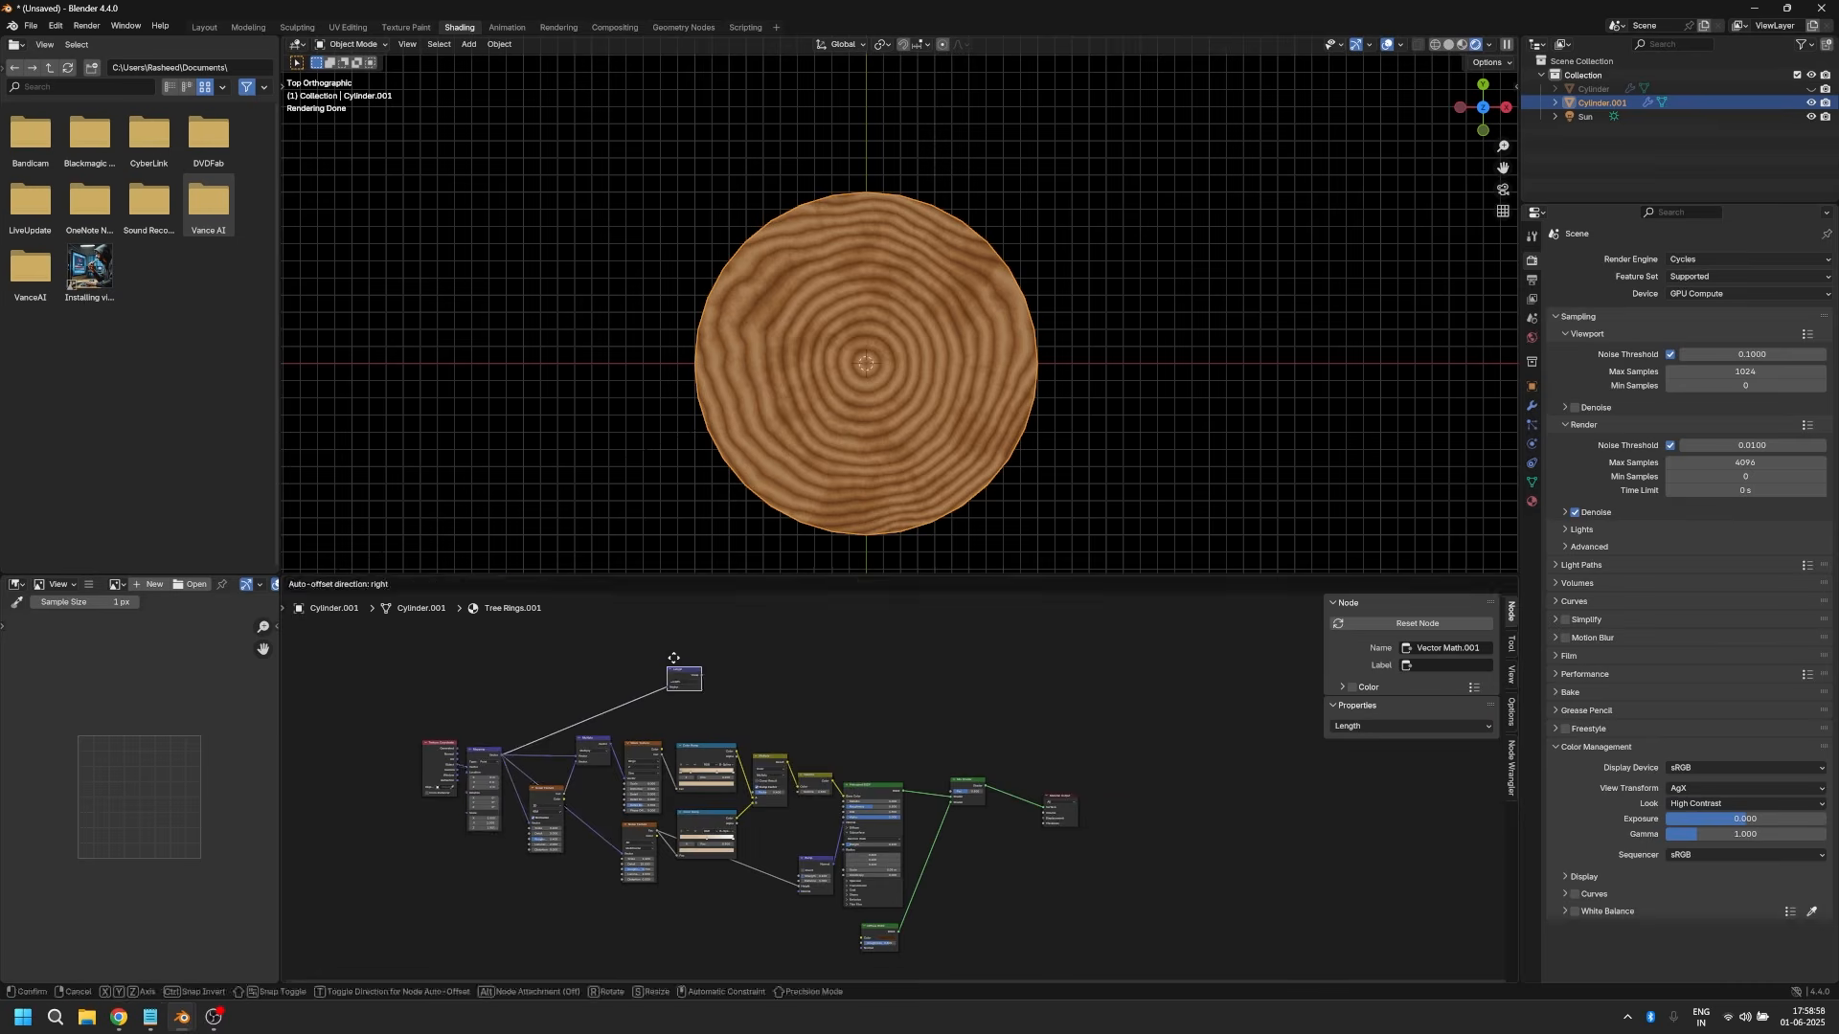
{"action": "left_click", "coordinate": [669, 673]}
Step: Add a Color Ramp fed by the Length node's Value and connect its Color to the Mix Shader's Fac
{"action": "scroll", "coordinate": [768, 673], "scroll_direction": "up", "scroll_amount": 4}
{"action": "middle_click_drag", "start_coordinate": [774, 674], "coordinate": [727, 692]}
{"action": "left_click_drag", "start_coordinate": [581, 651], "coordinate": [721, 646]}
{"action": "type", "text": "colo"}
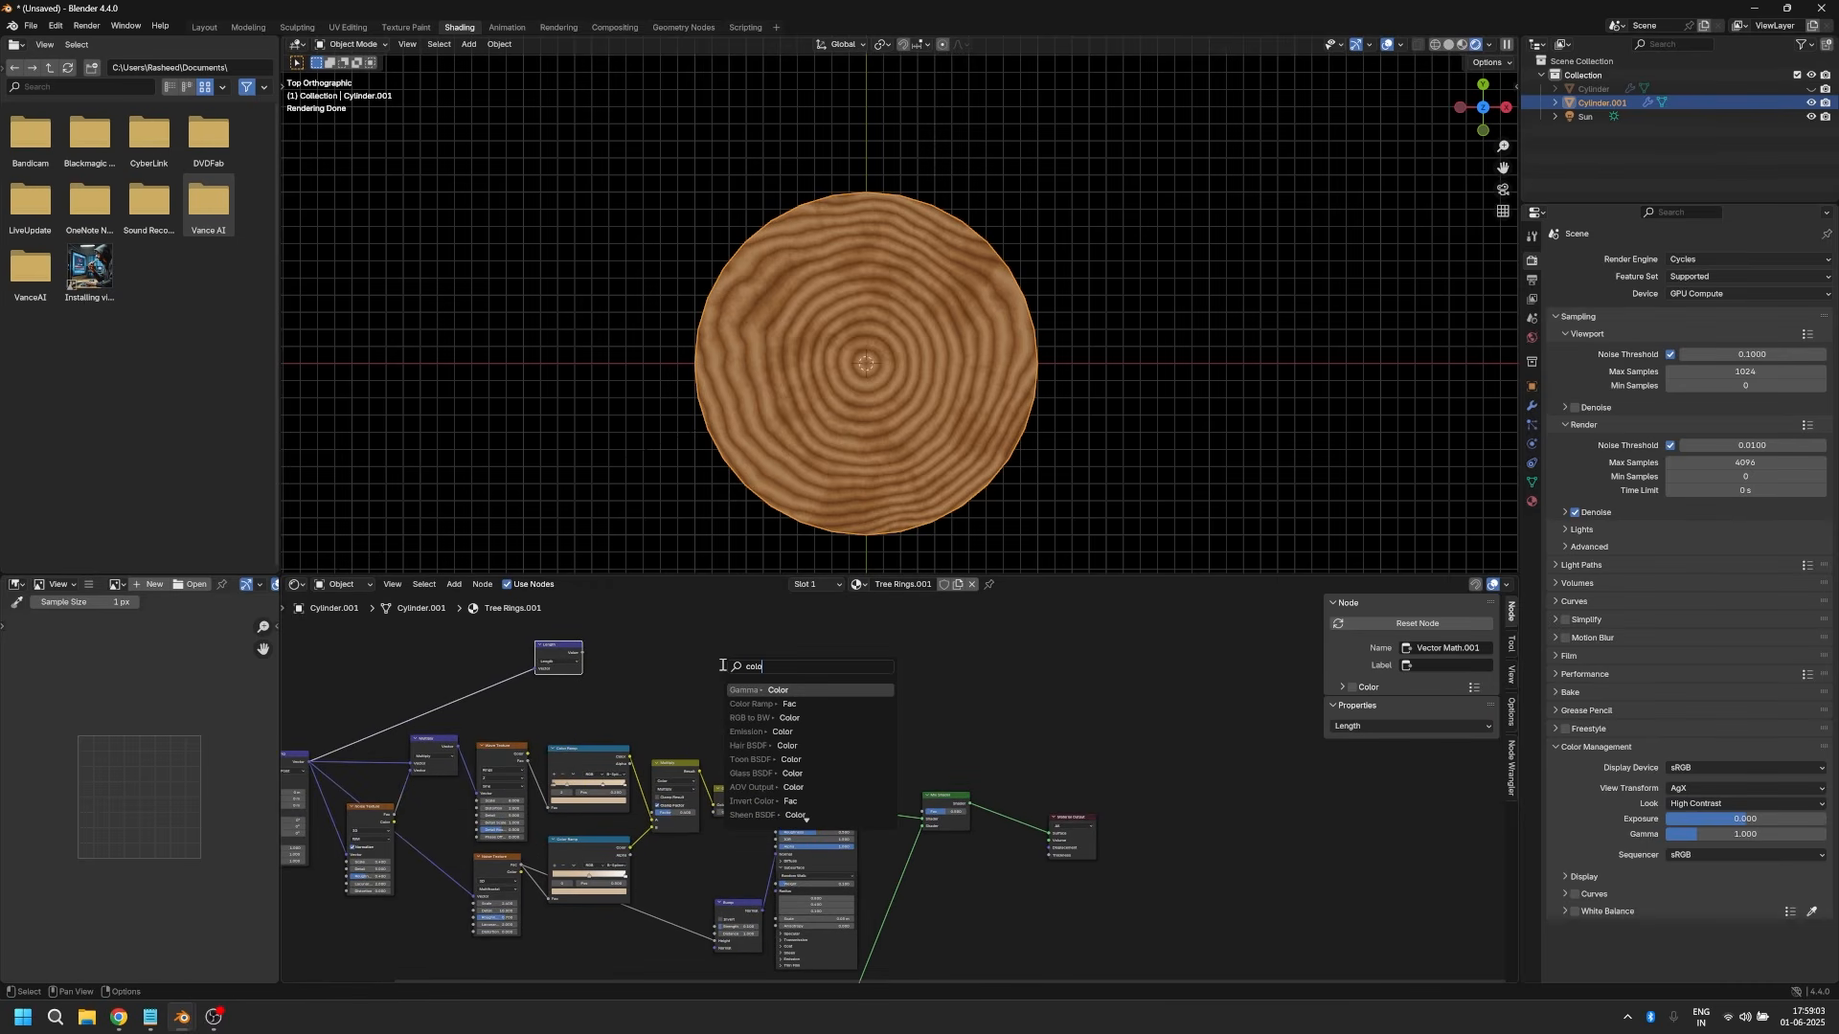
{"action": "key", "text": "Down"}
{"action": "key", "text": "Return"}
{"action": "left_click", "coordinate": [639, 650]}
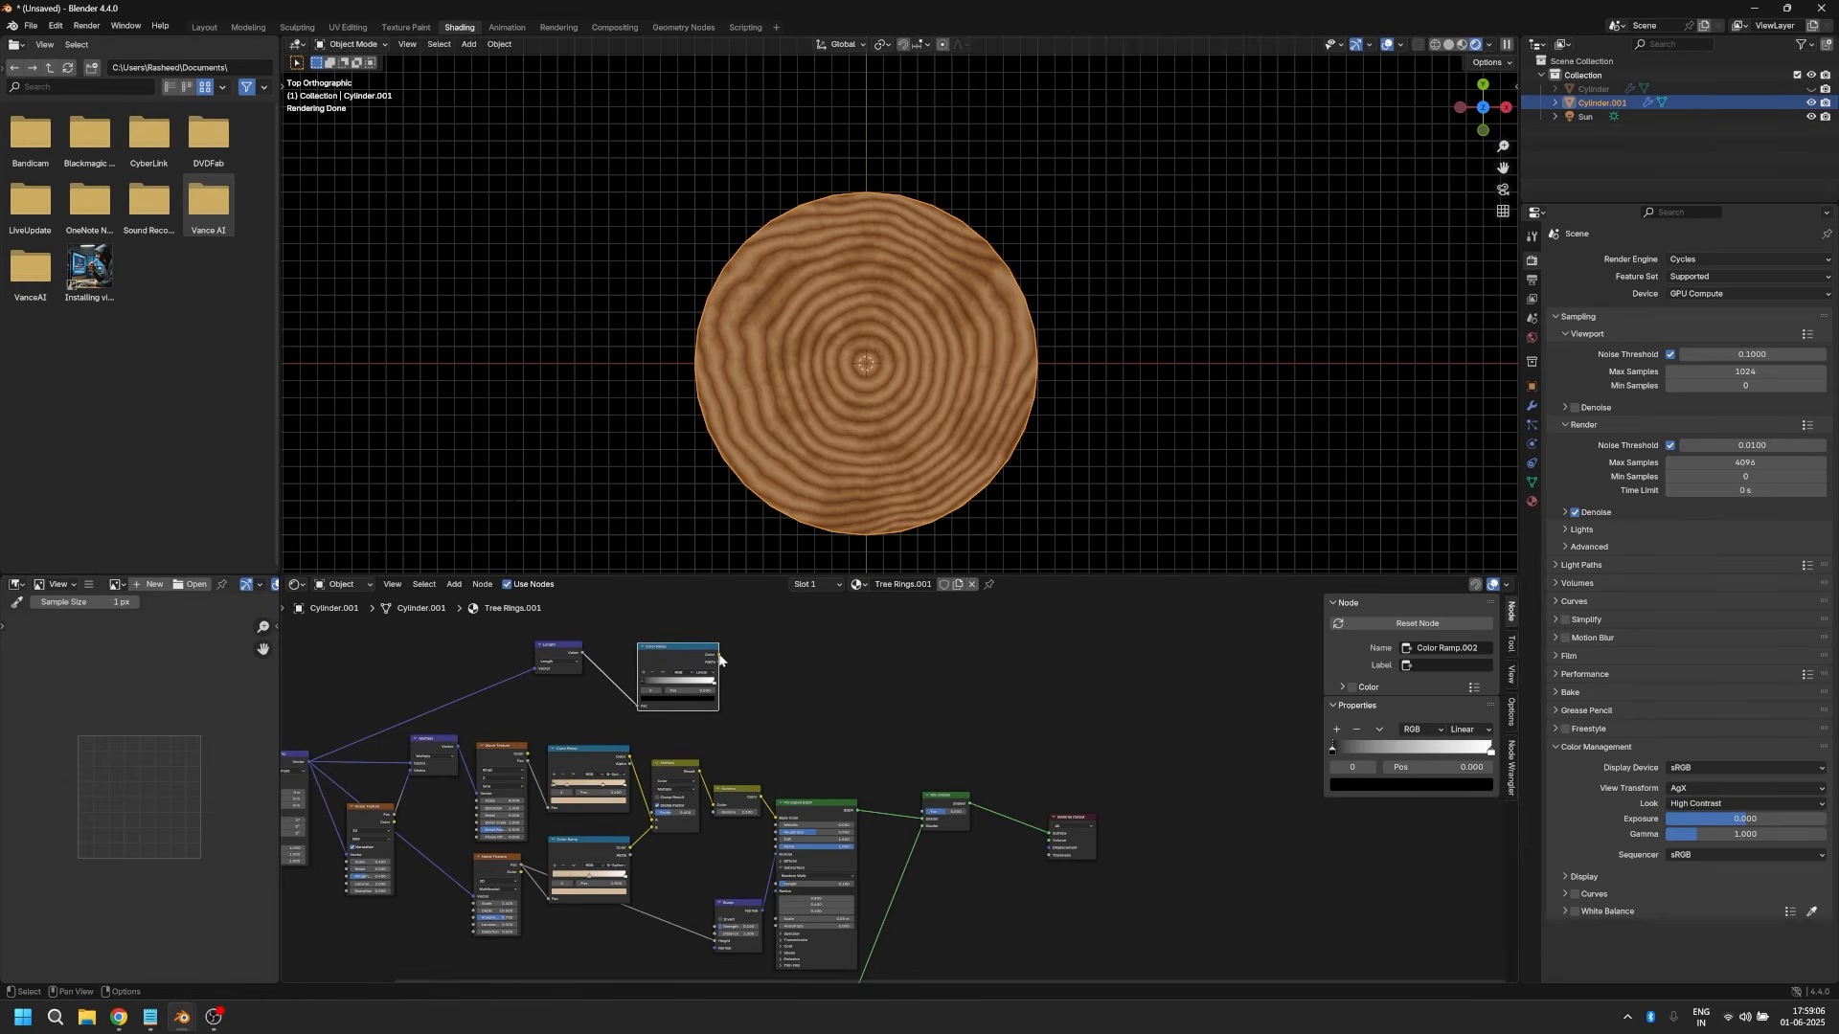
{"action": "left_click_drag", "start_coordinate": [720, 655], "coordinate": [922, 811]}
Step: Move the new Color Ramp's black stop to position 0.728 and set the interpolation to Ease
{"action": "scroll", "coordinate": [709, 738], "scroll_direction": "up", "scroll_amount": 2}
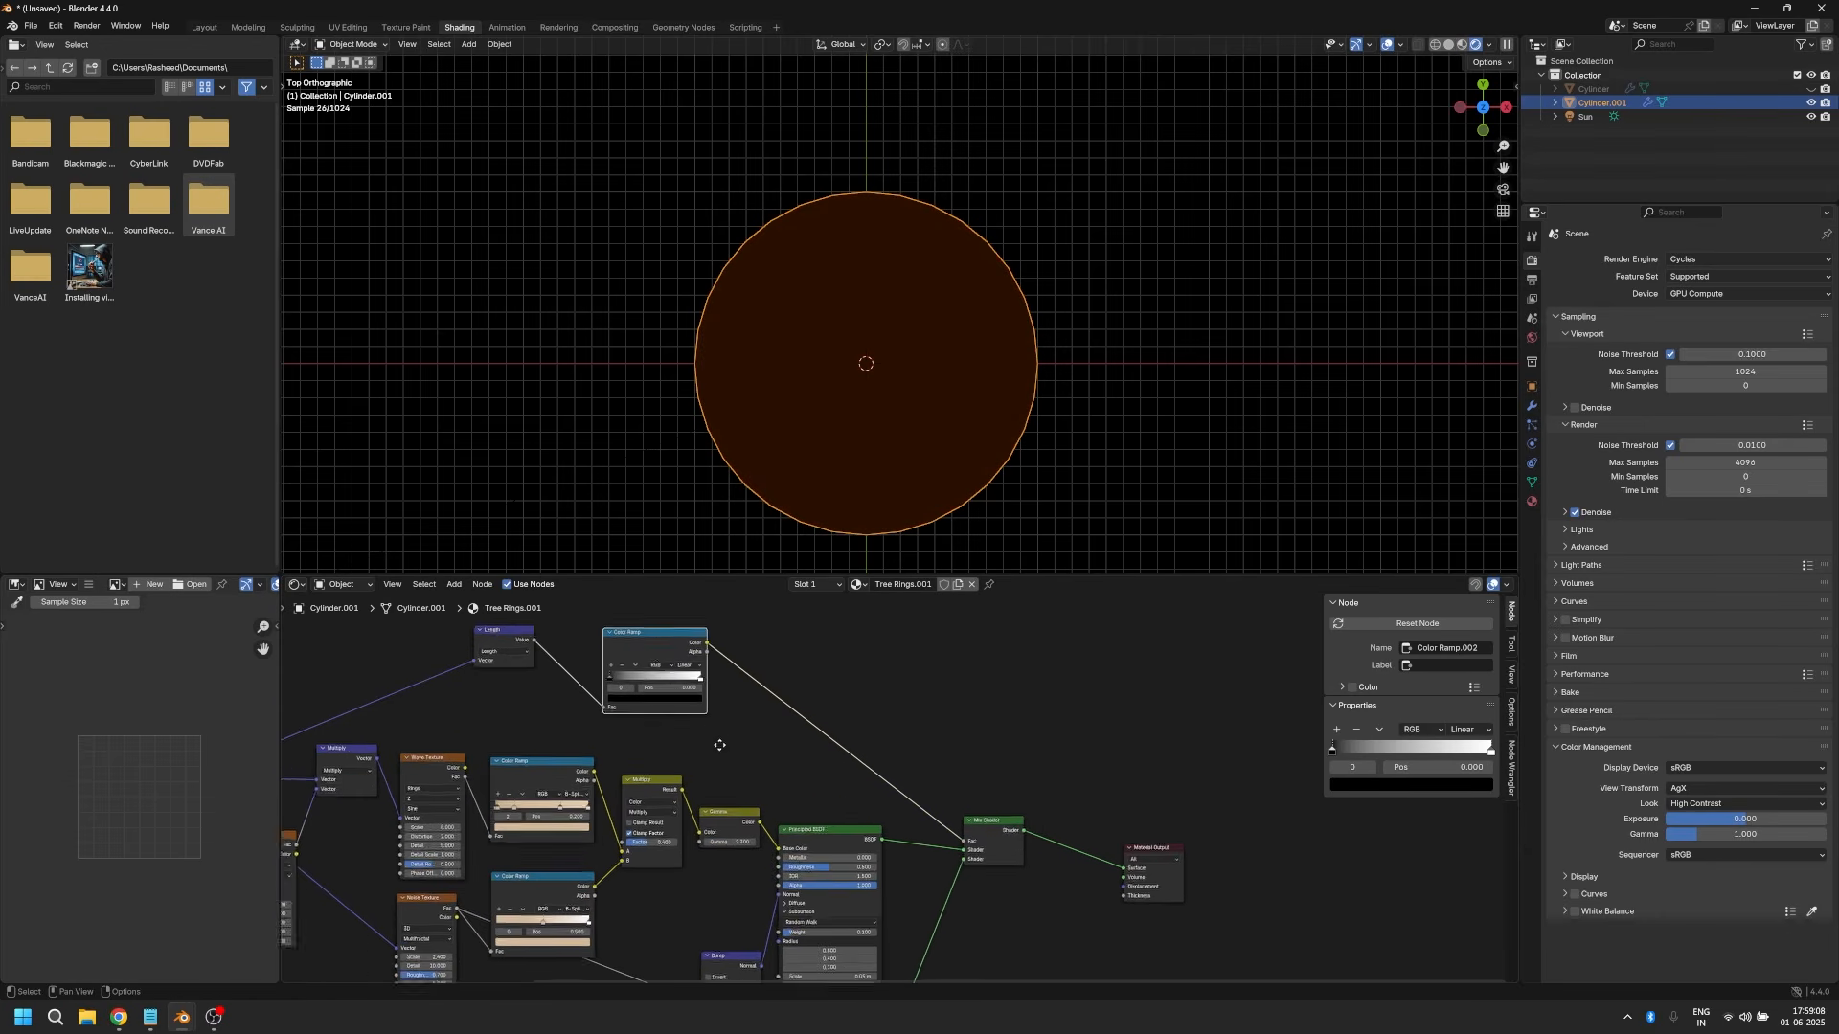
{"action": "left_click_drag", "start_coordinate": [628, 710], "coordinate": [705, 712]}
{"action": "left_click", "coordinate": [713, 696]}
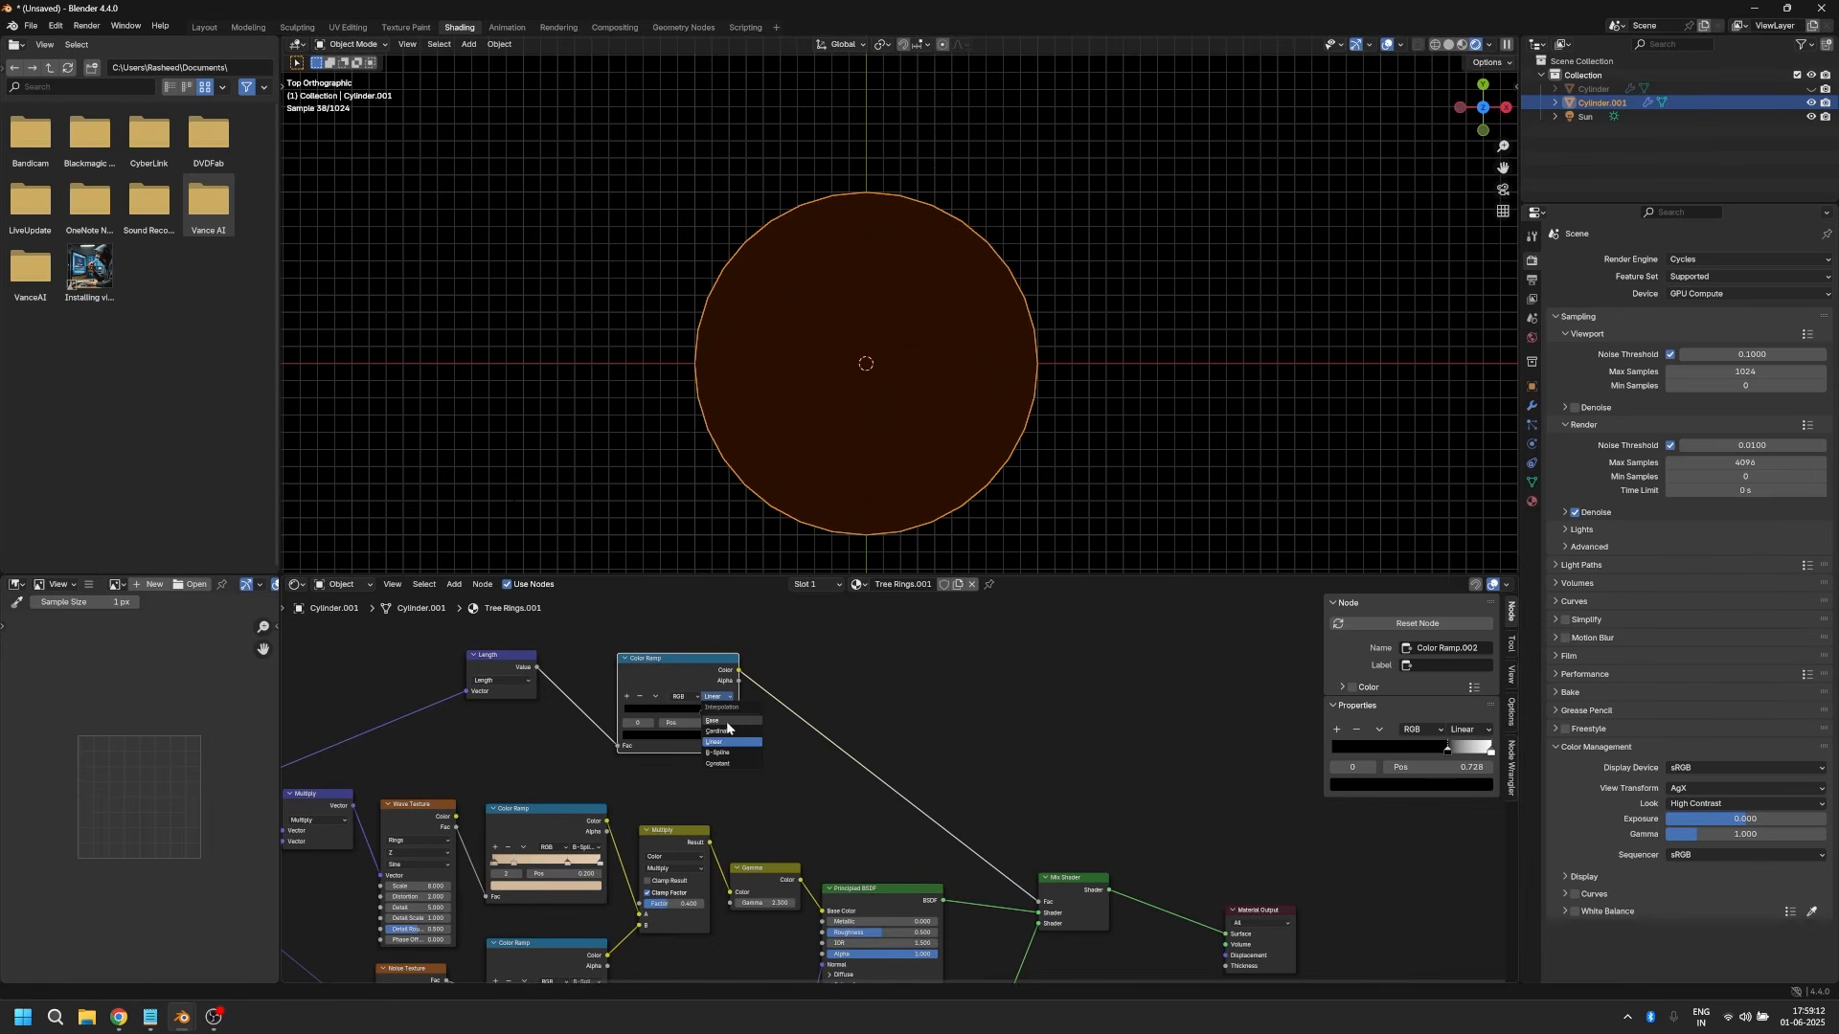
{"action": "left_click", "coordinate": [713, 707]}
Step: Examine the cylinder's shading from the side and from the top
{"action": "middle_click_drag", "start_coordinate": [833, 546], "coordinate": [840, 438]}
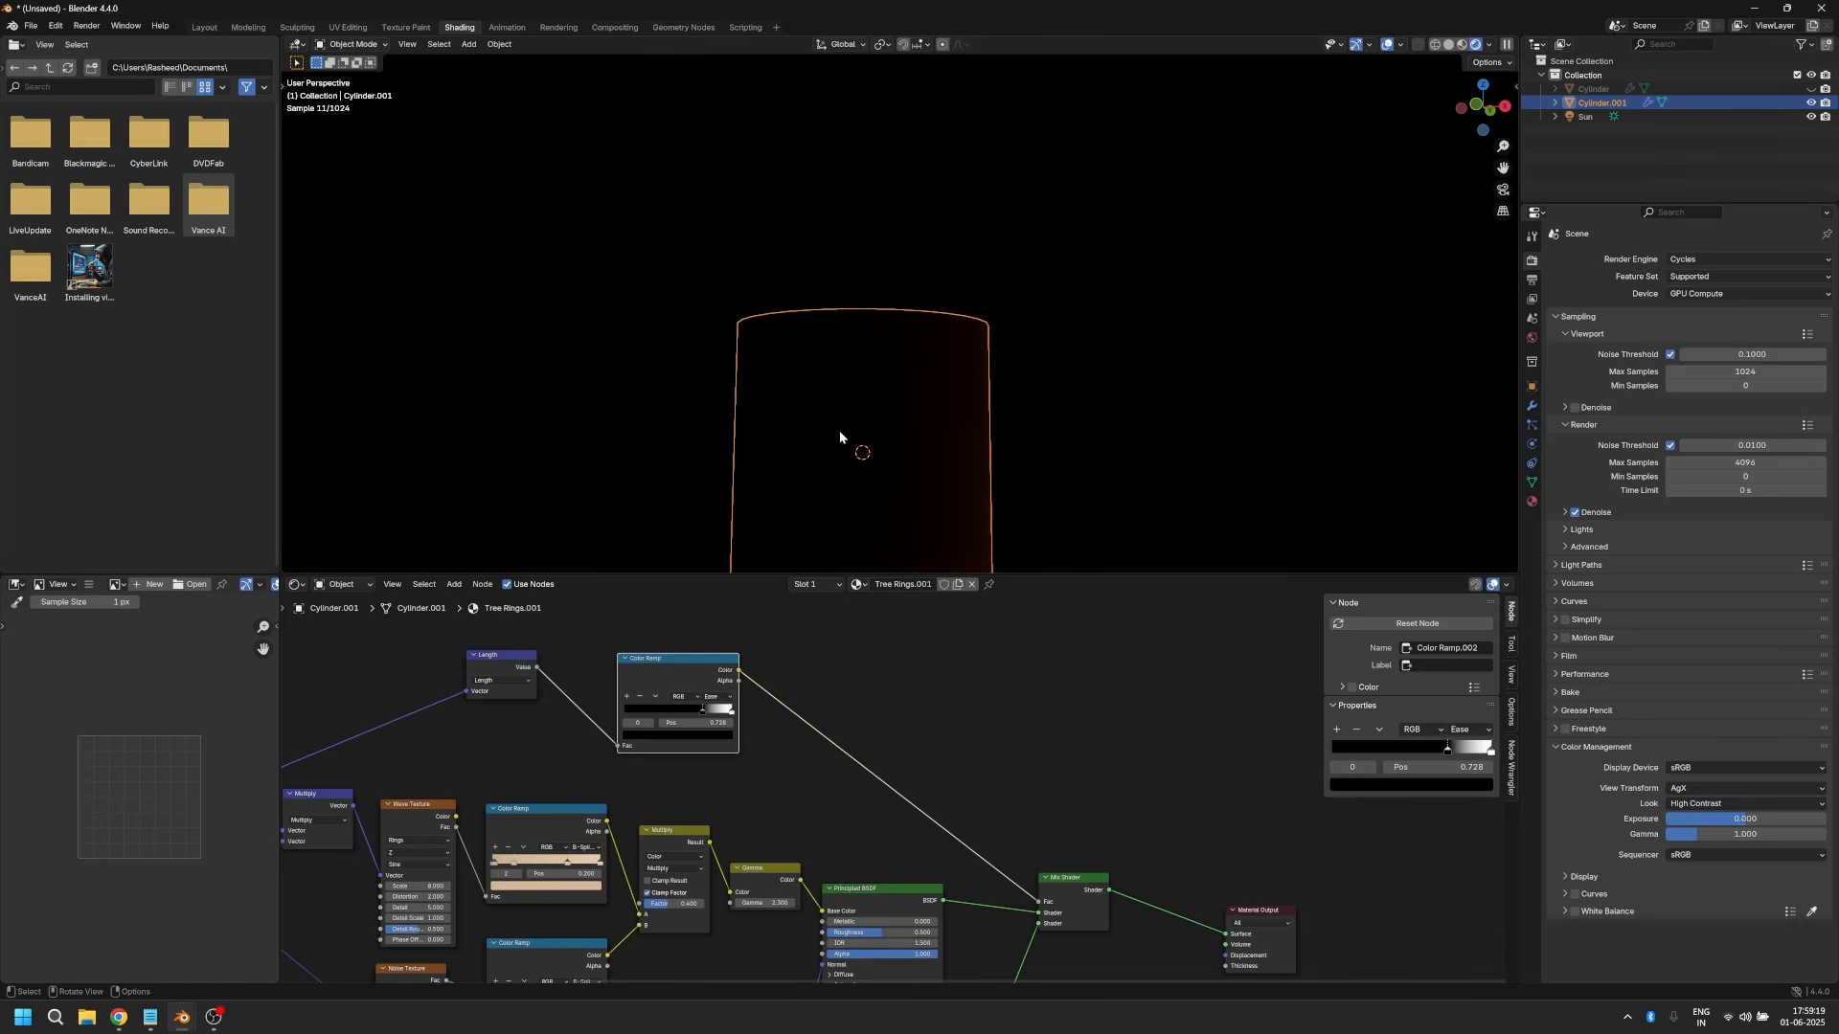
{"action": "scroll", "coordinate": [886, 495], "scroll_direction": "down", "scroll_amount": 3}
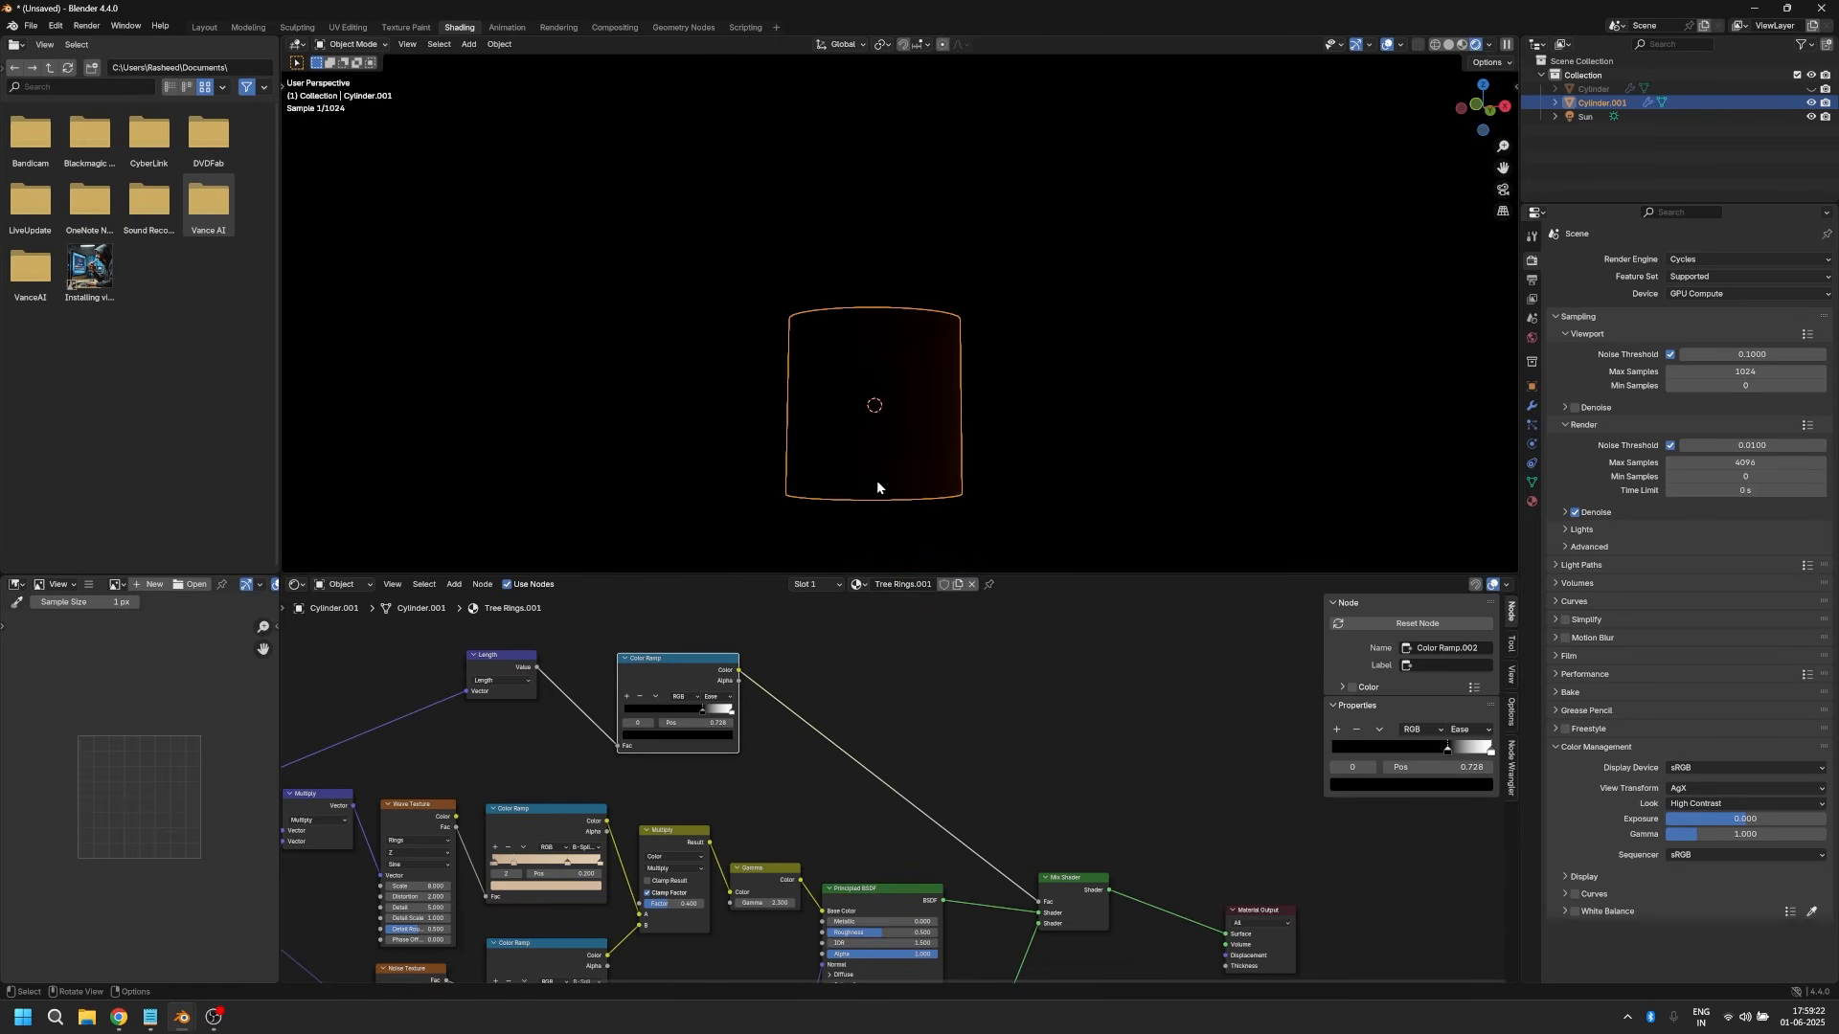
{"action": "middle_click_drag", "start_coordinate": [880, 433], "coordinate": [887, 506]}
{"action": "key", "text": "KP_7"}
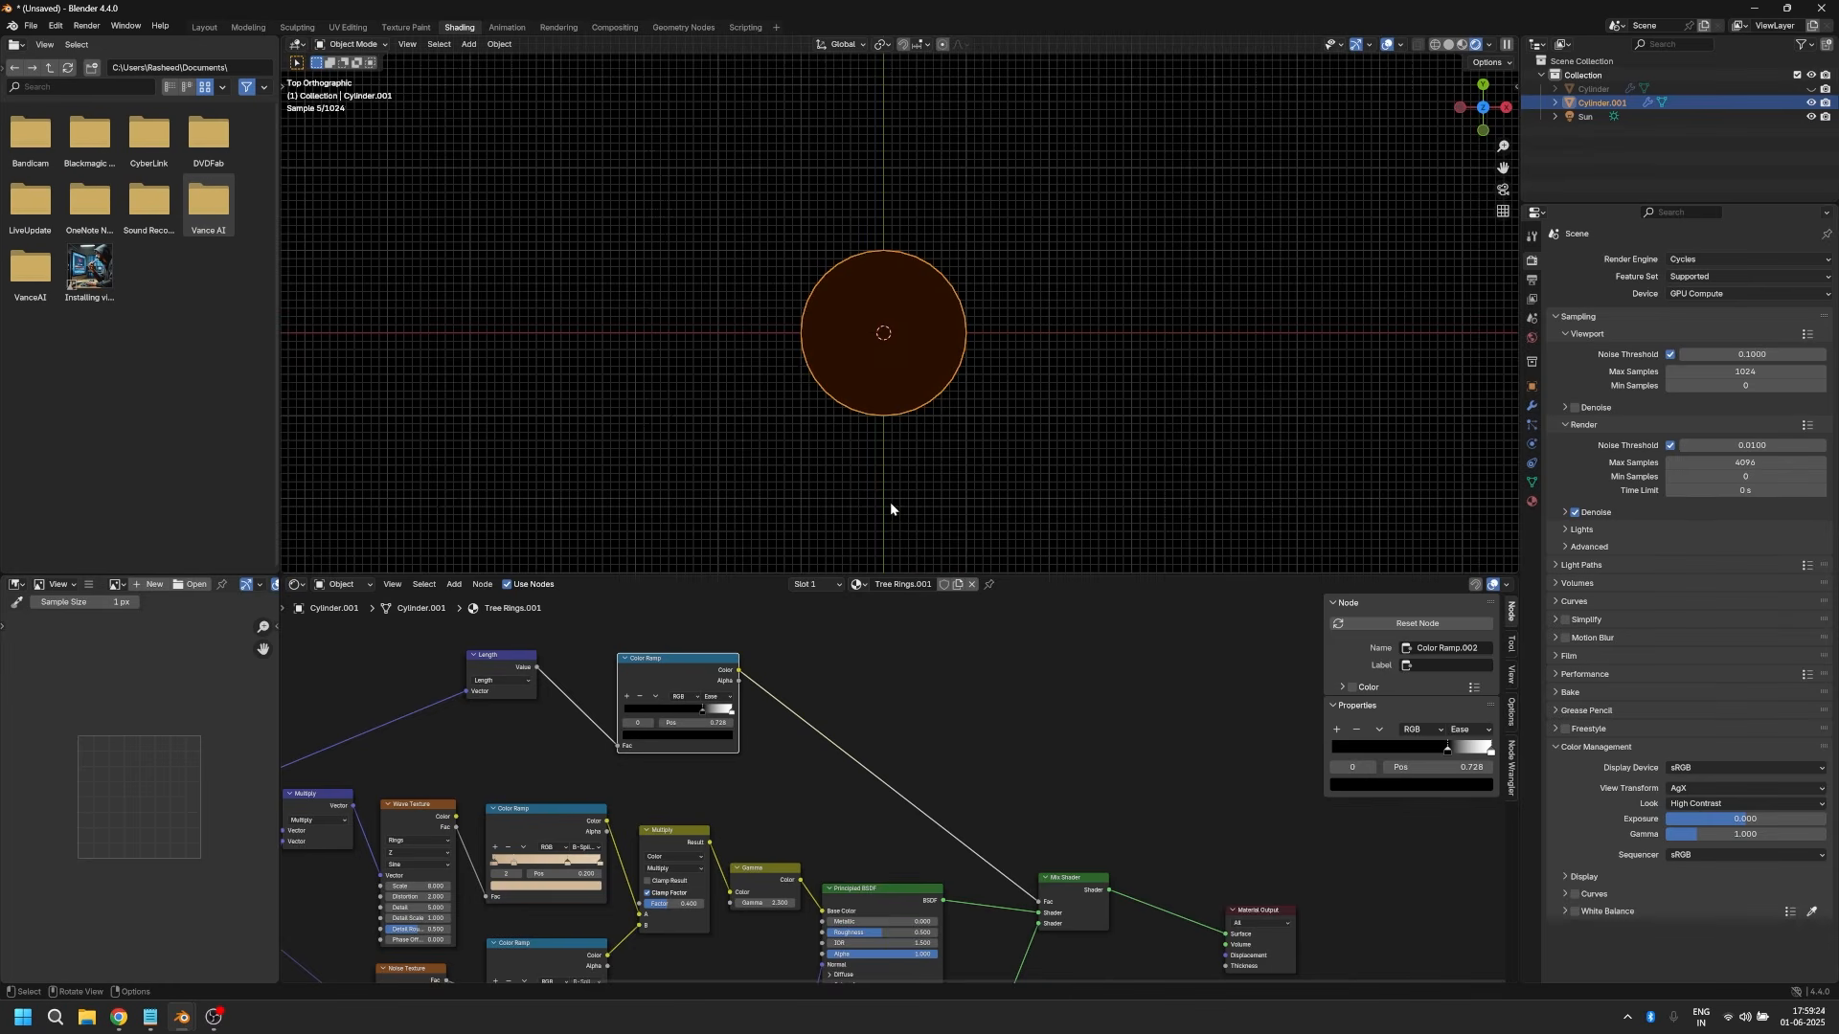
{"action": "scroll", "coordinate": [891, 515], "scroll_direction": "down", "scroll_amount": 4}
{"action": "scroll", "coordinate": [893, 383], "scroll_direction": "up", "scroll_amount": 4}
Step: Add a Separate XYZ node fed by the Mapping node's Vector
{"action": "key", "text": "Home"}
{"action": "left_click", "coordinate": [411, 772]}
{"action": "key", "text": "shift+a"}
{"action": "type", "text": "seap"}
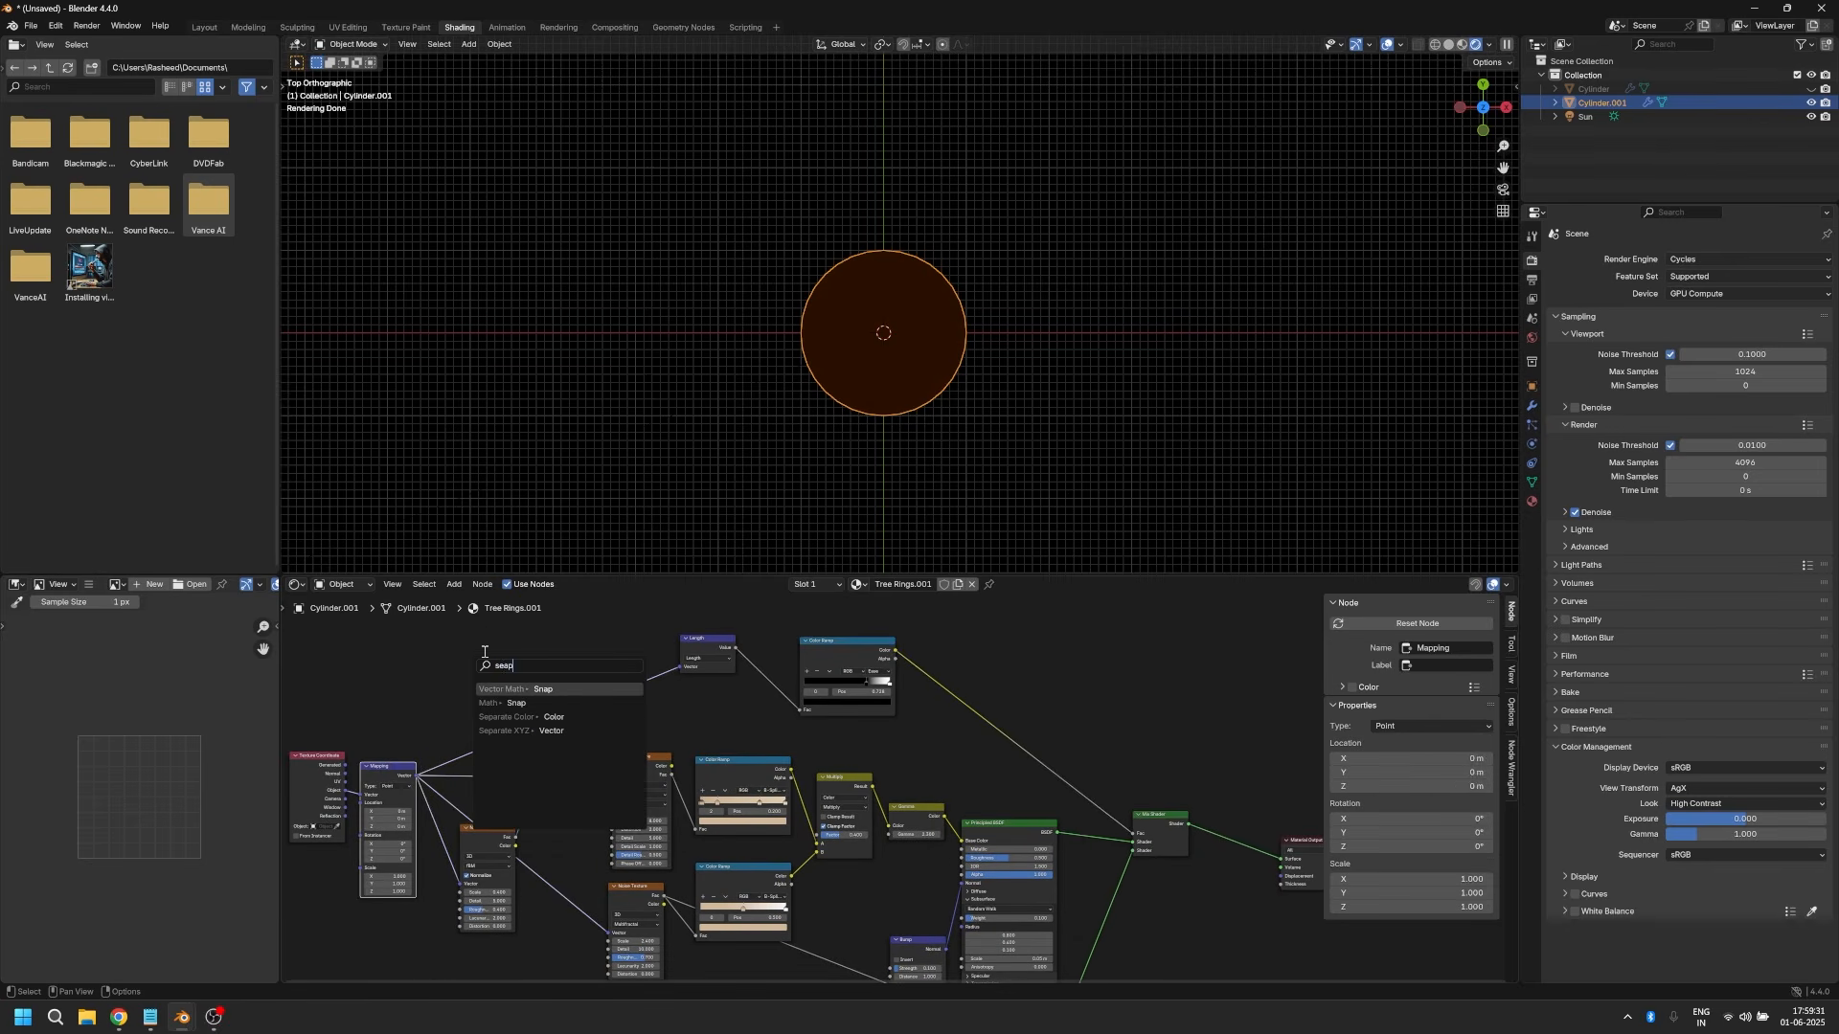
{"action": "key", "text": "ctrl+a"}
{"action": "type", "text": "sep xyz"}
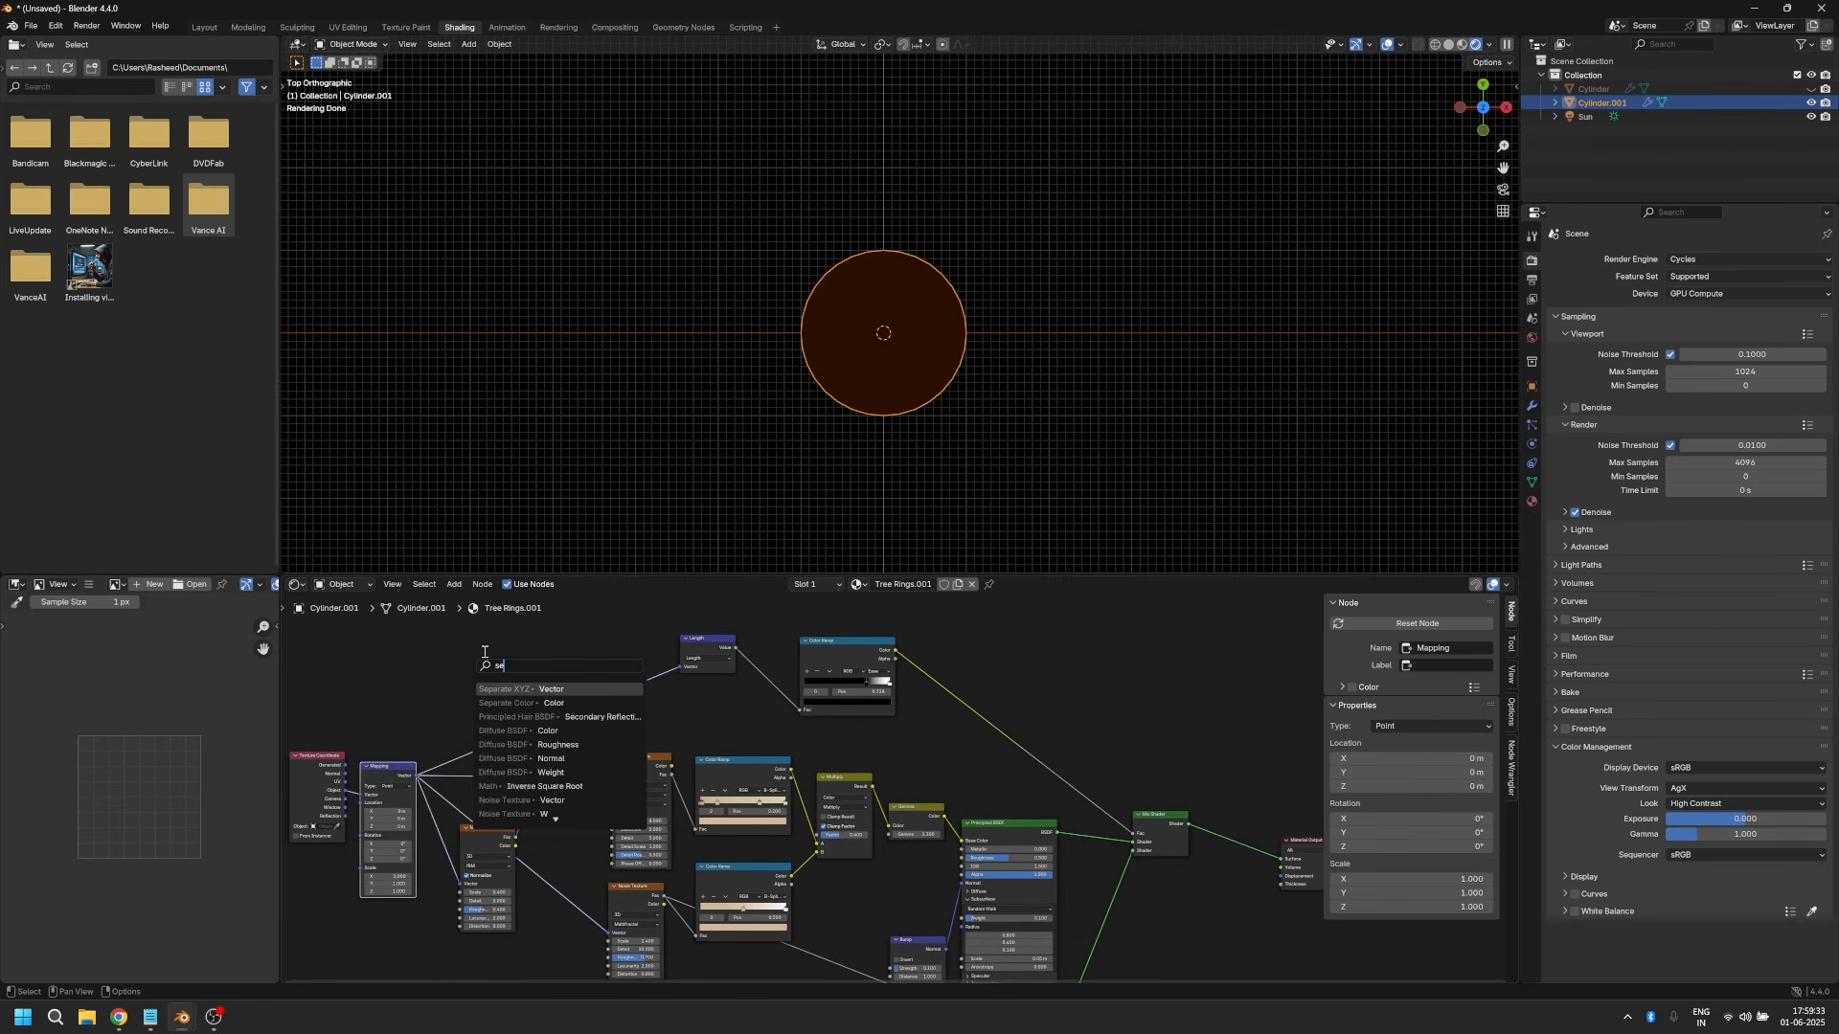
{"action": "key", "text": "Return"}
{"action": "left_click", "coordinate": [483, 652]}
Step: Add a Combine XYZ node fed by the Separate XYZ's X and Y, and connect its Vector to the Length node
{"action": "scroll", "coordinate": [504, 680], "scroll_direction": "up", "scroll_amount": 1}
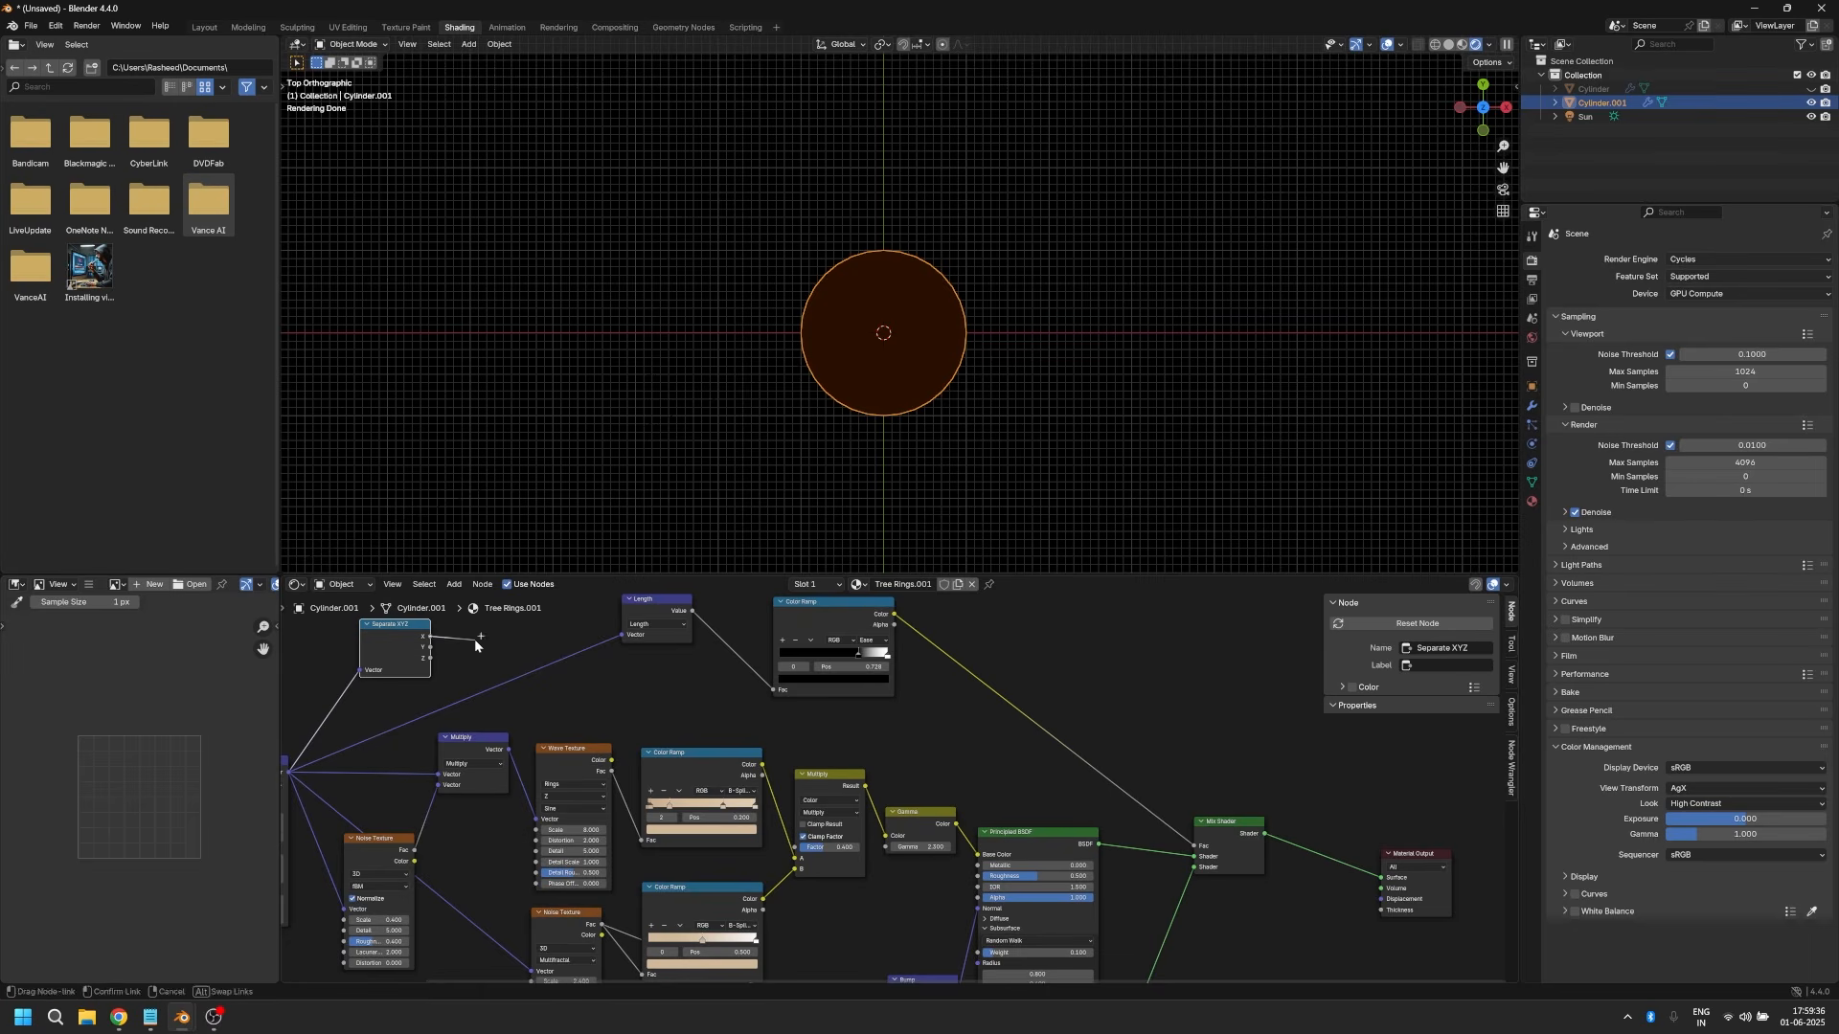
{"action": "key", "text": "shift+a"}
{"action": "type", "text": "combine"}
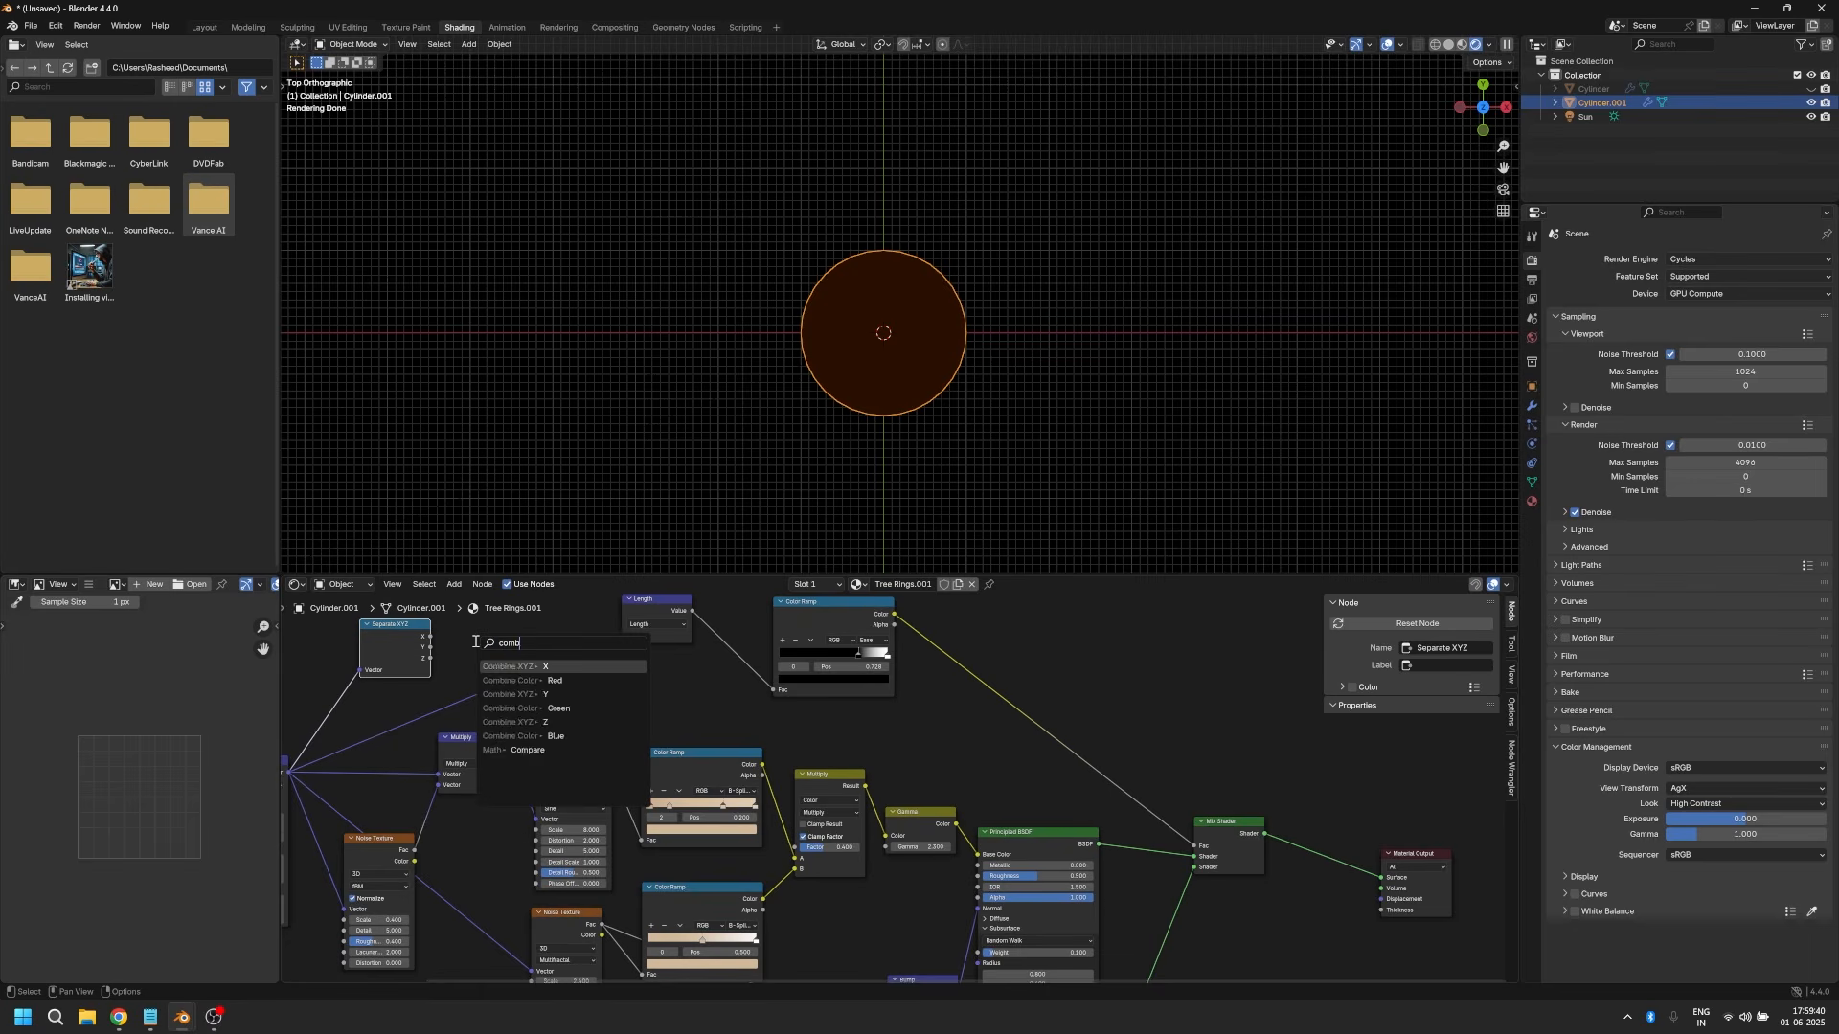
{"action": "key", "text": "Return"}
{"action": "left_click", "coordinate": [470, 615]}
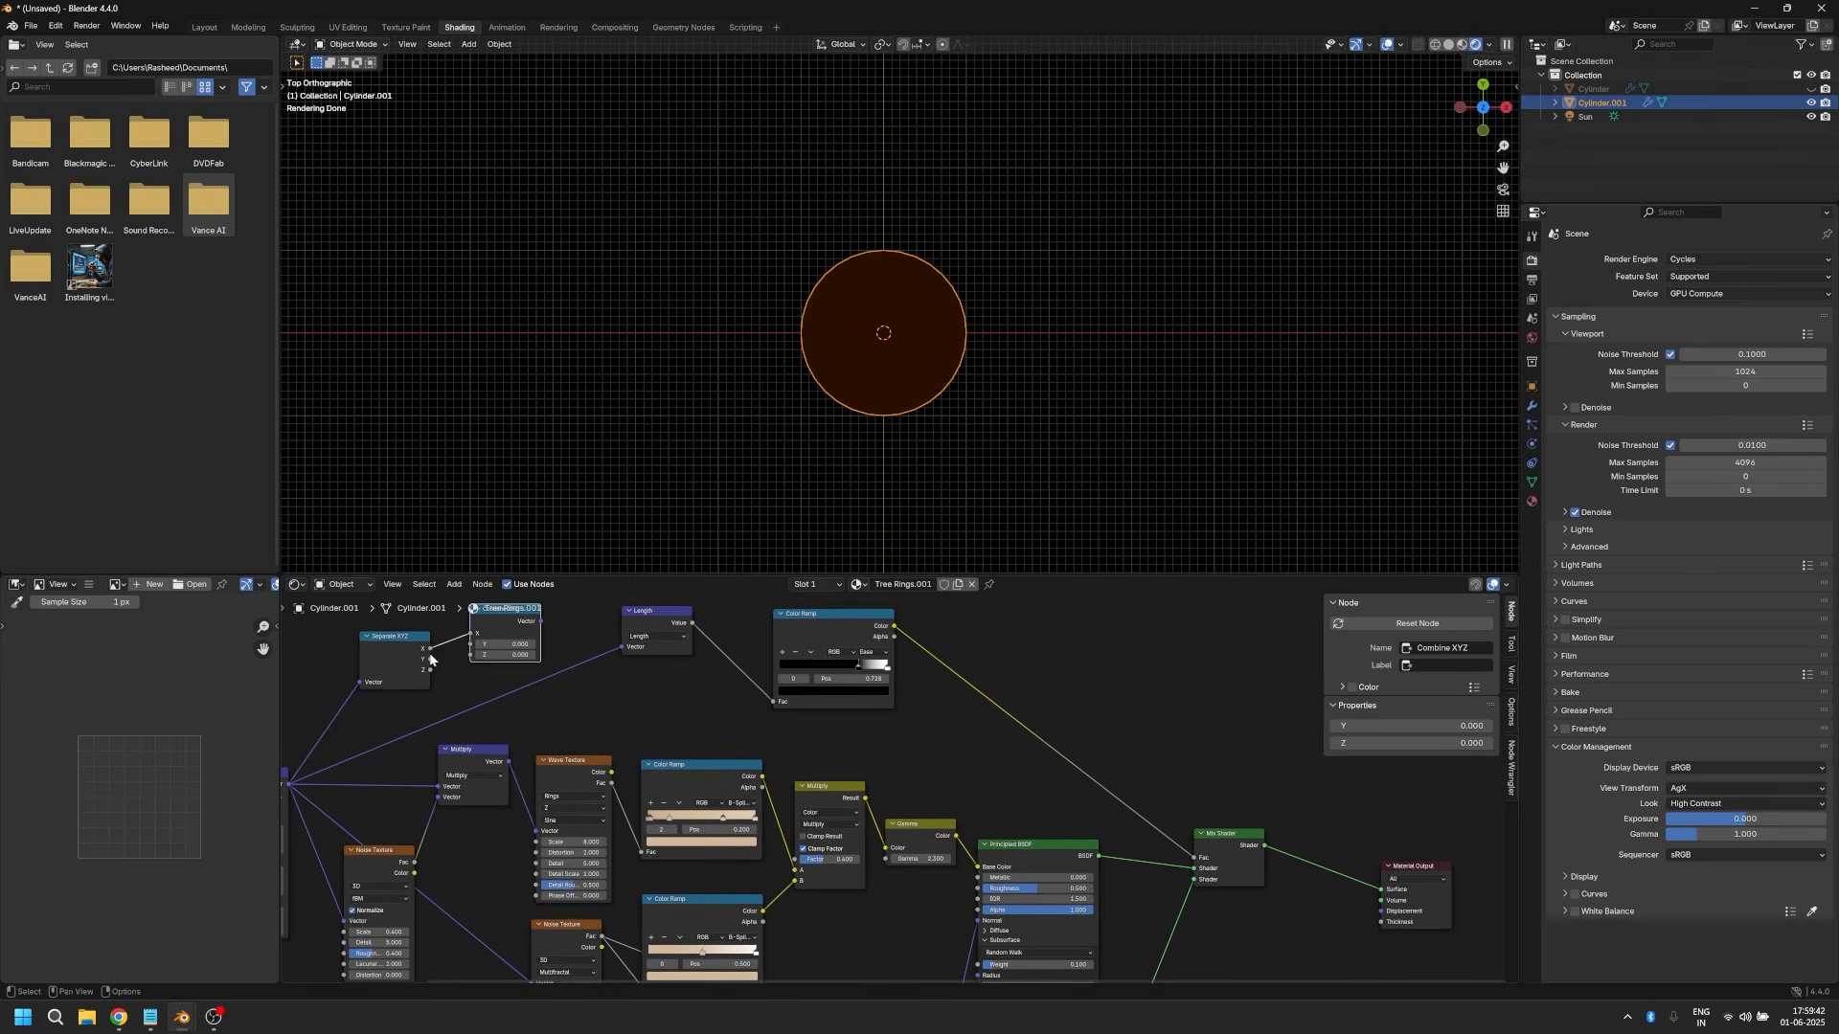
{"action": "left_click_drag", "start_coordinate": [431, 659], "coordinate": [620, 647]}
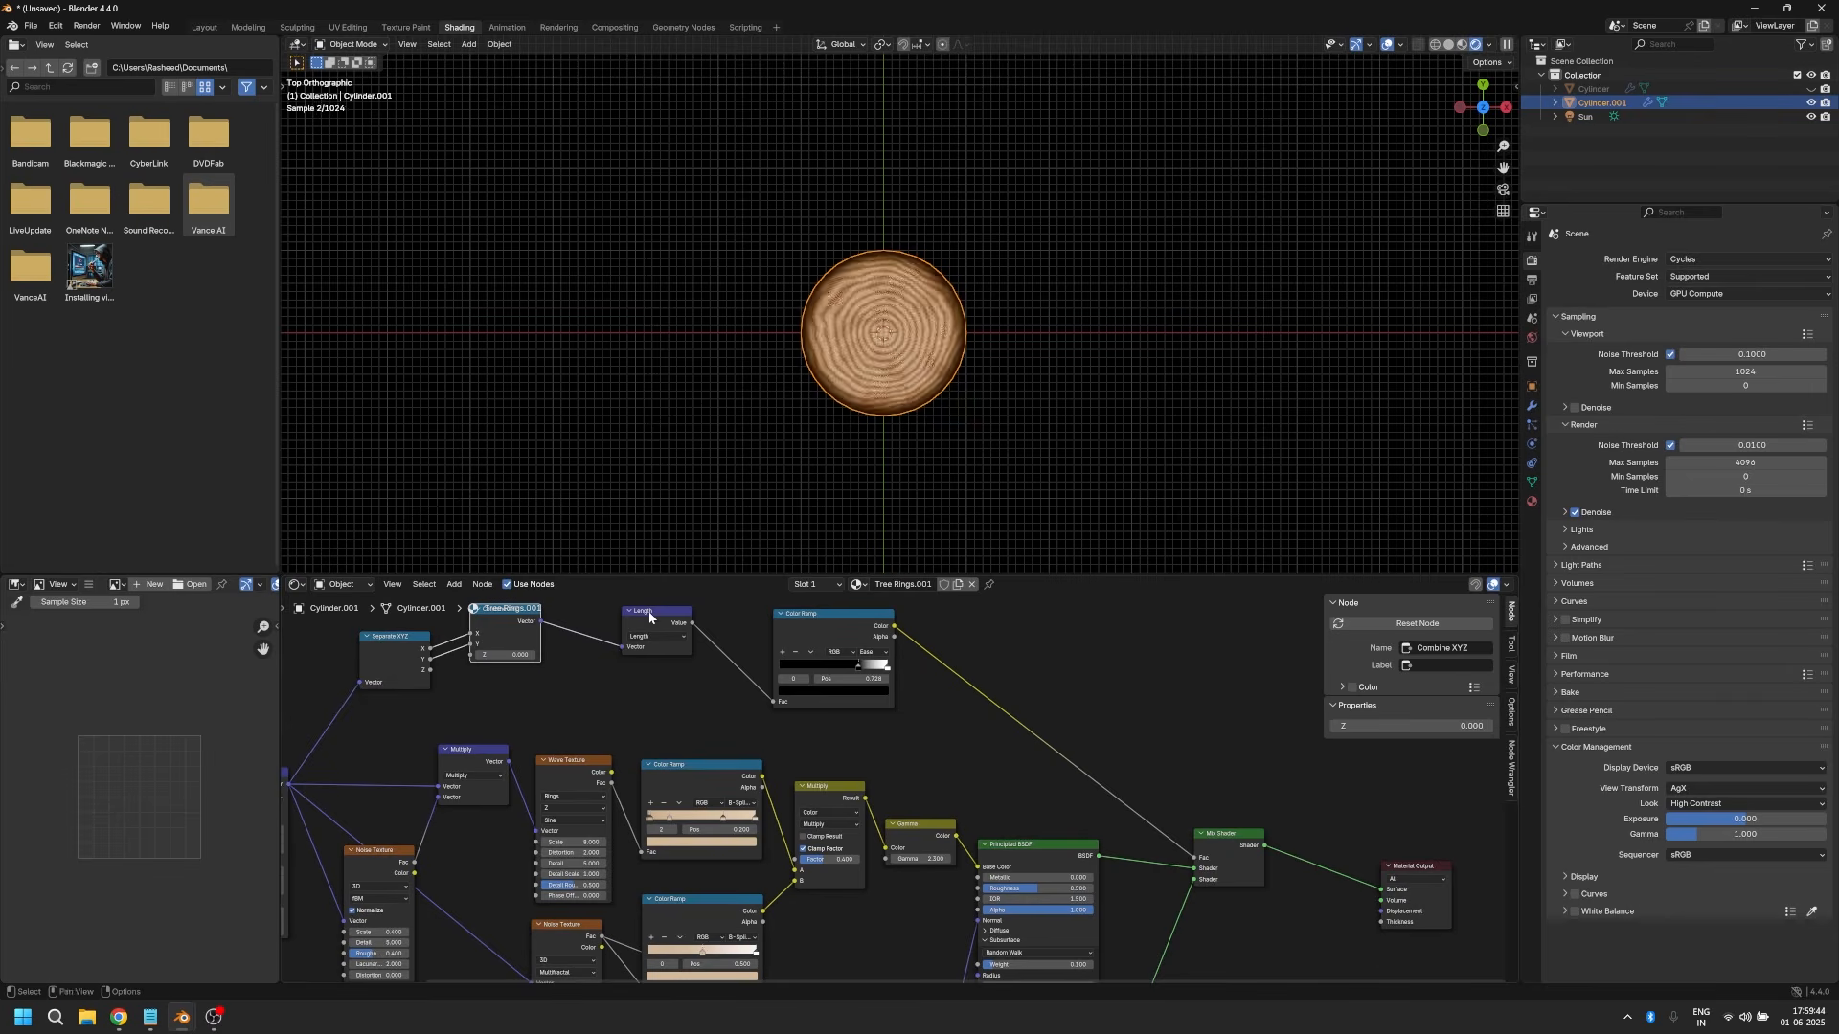
{"action": "scroll", "coordinate": [853, 422], "scroll_direction": "up", "scroll_amount": 4}
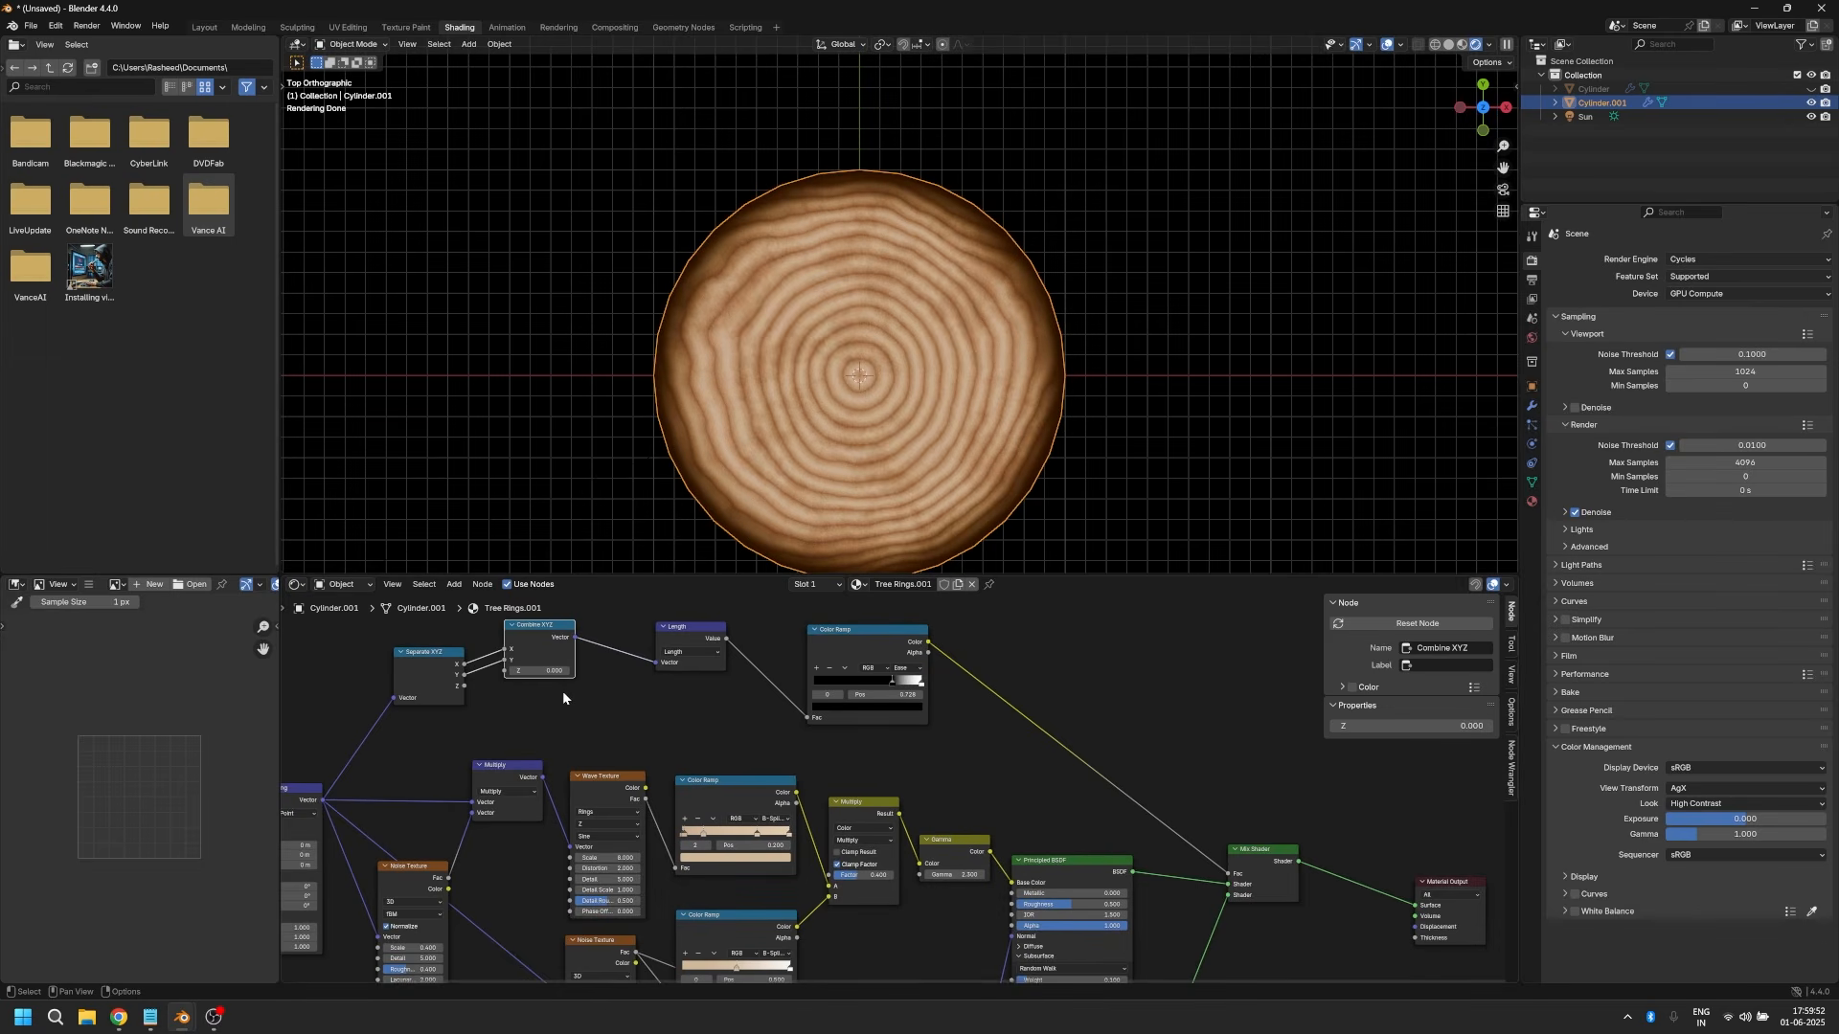
{"action": "mouse_move", "coordinate": [464, 687]}
{"action": "left_mouse_down"}
{"action": "mouse_move", "coordinate": [507, 721]}
{"action": "mouse_move", "coordinate": [457, 704]}
{"action": "left_mouse_up"}
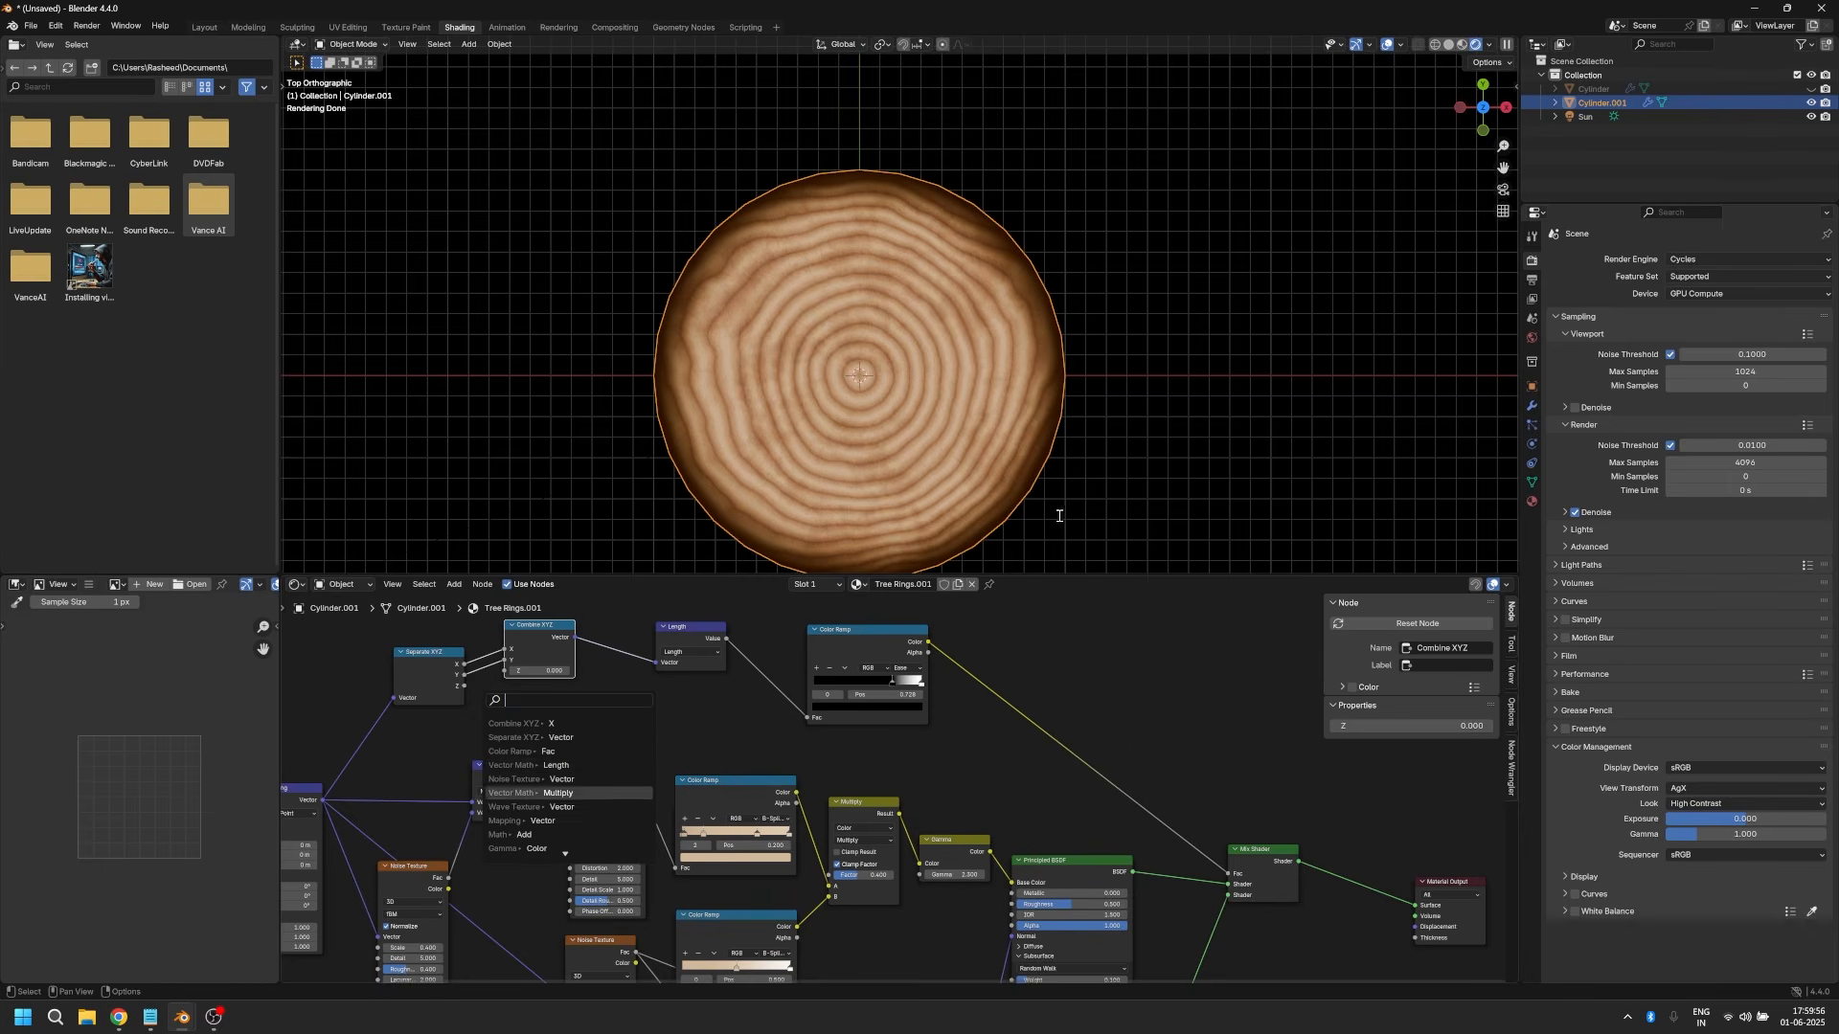
Step: Adjust the dark edge on the Length node's Color Ramp by shifting its black stop slightly and moving the white stop to 0.961
{"action": "middle_click_drag", "start_coordinate": [1089, 492], "coordinate": [888, 357]}
{"action": "scroll", "coordinate": [884, 334], "scroll_direction": "up", "scroll_amount": 4}
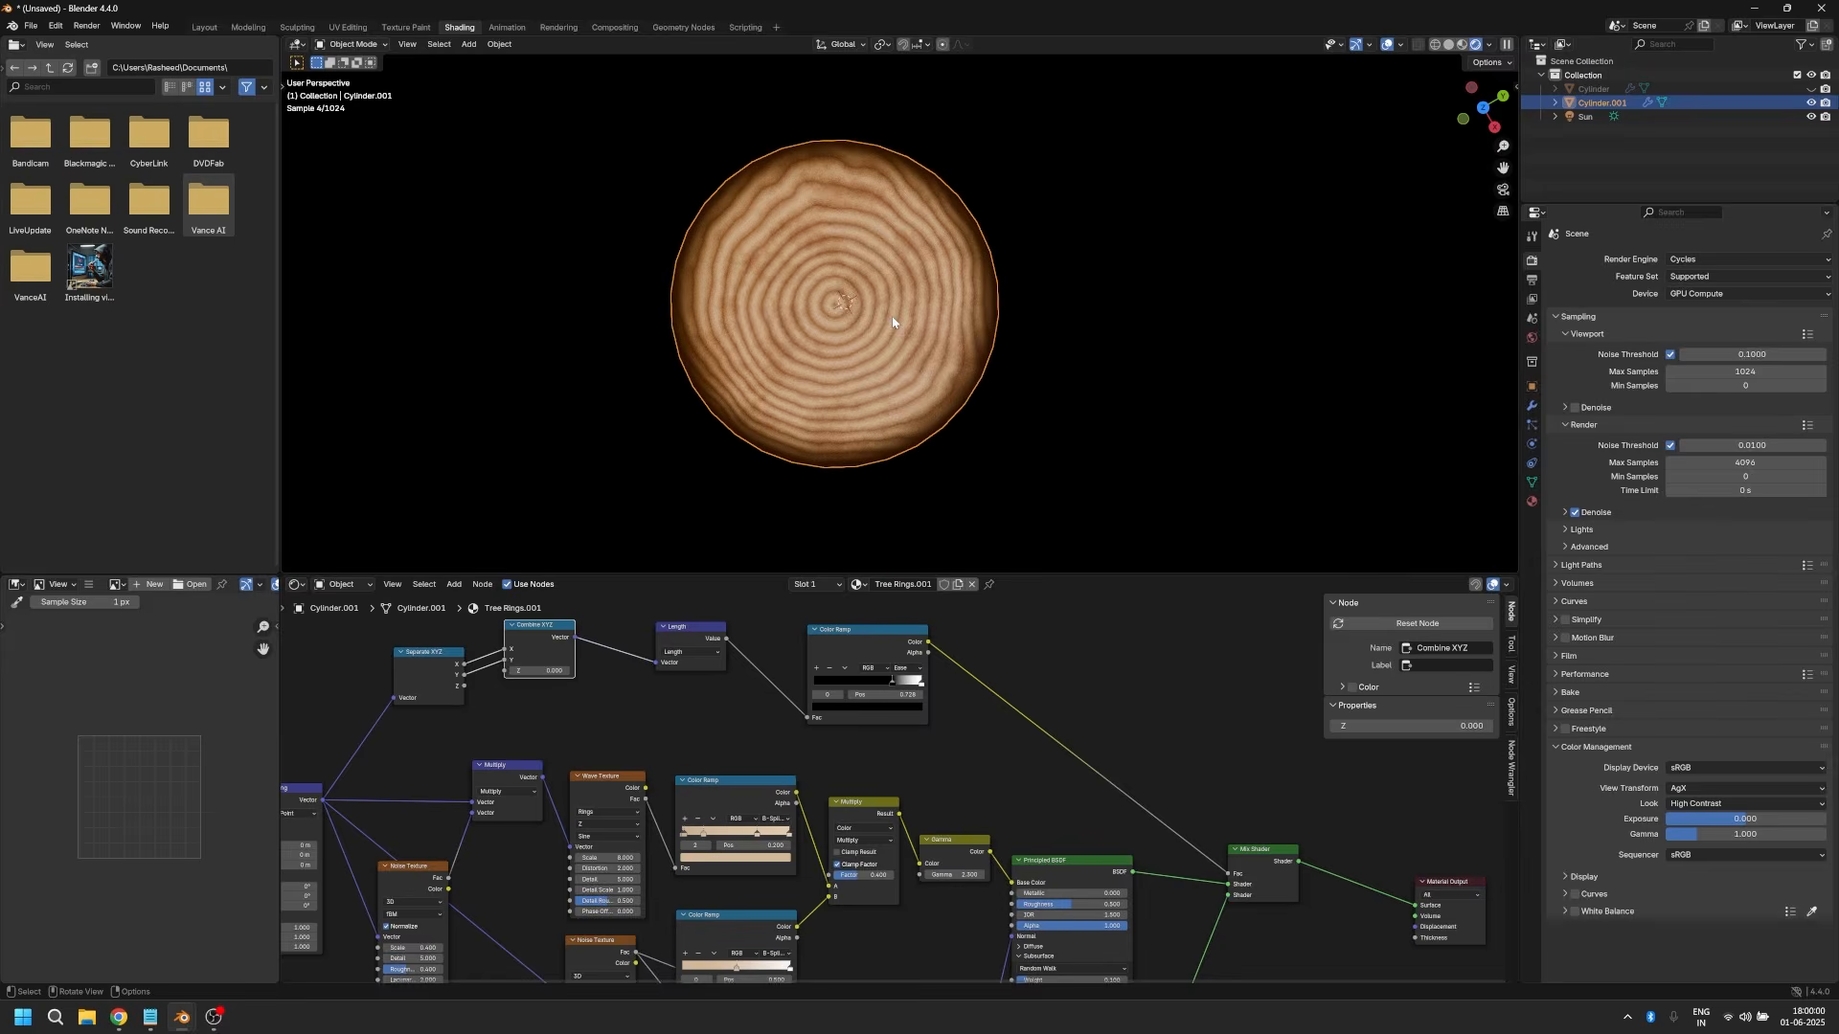
{"action": "middle_click_drag", "start_coordinate": [745, 706], "coordinate": [772, 760]}
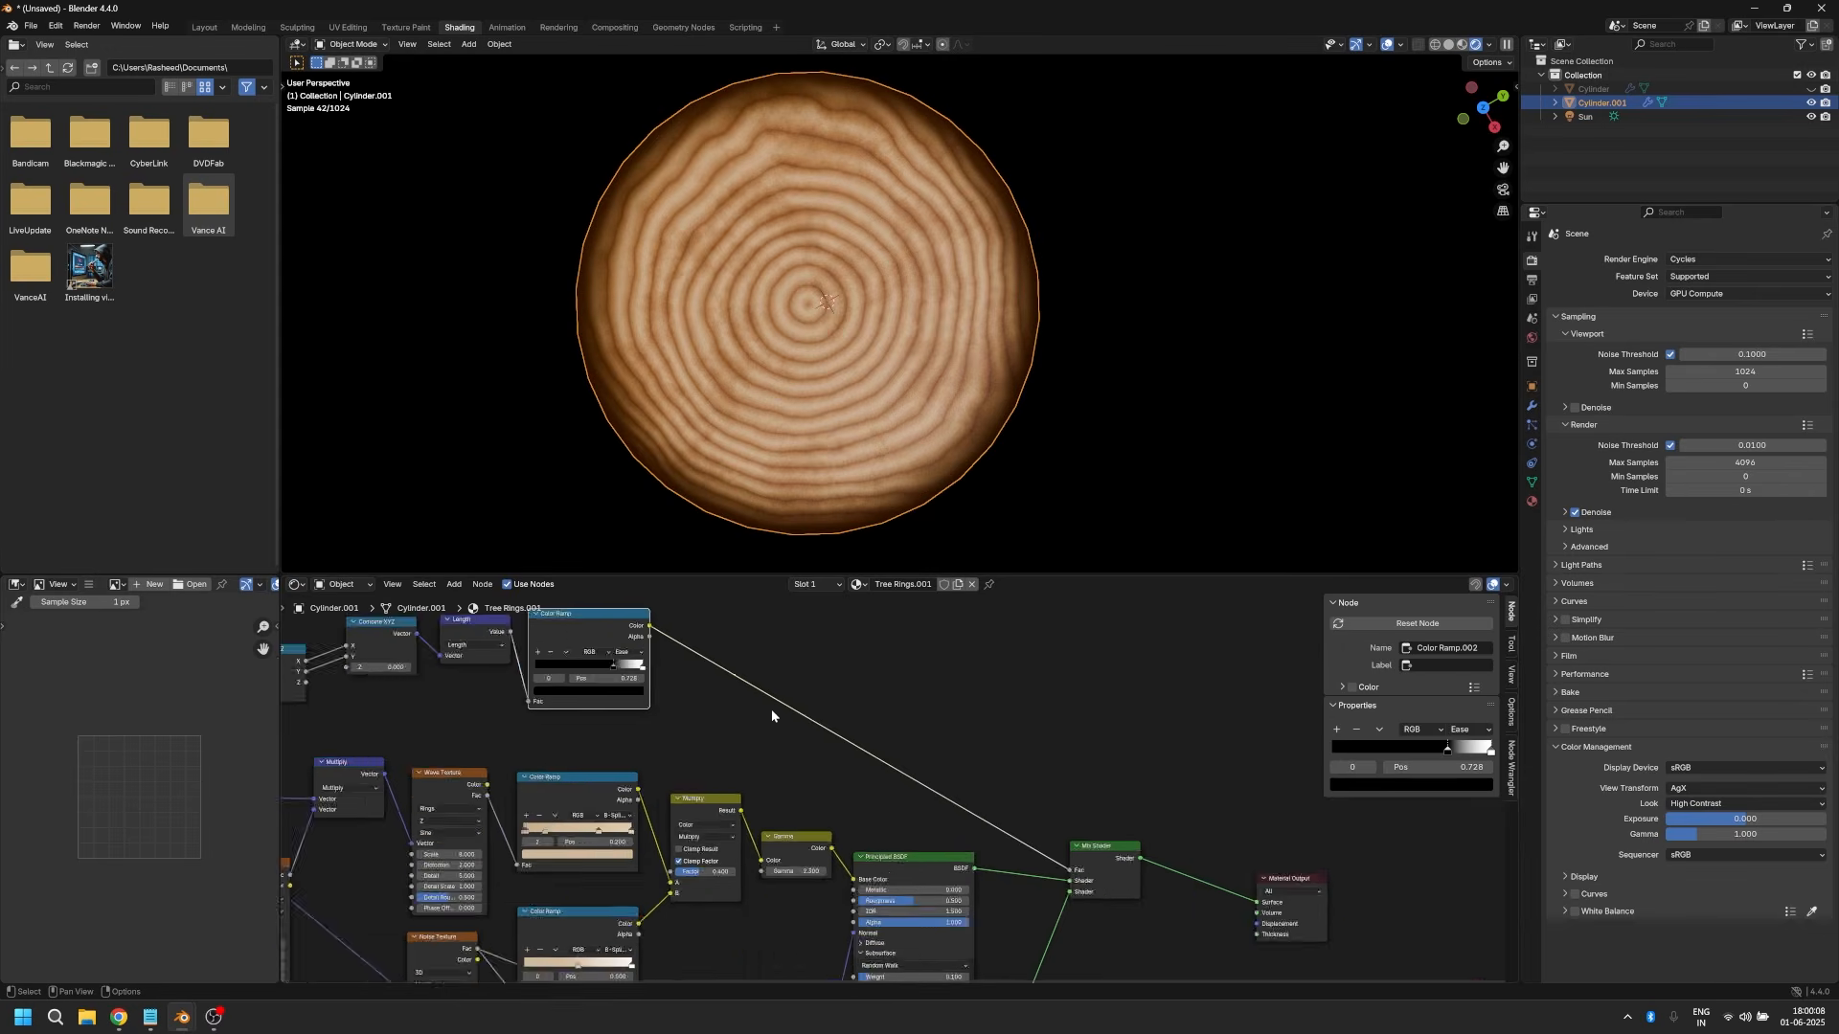
{"action": "scroll", "coordinate": [749, 719], "scroll_direction": "up", "scroll_amount": 4}
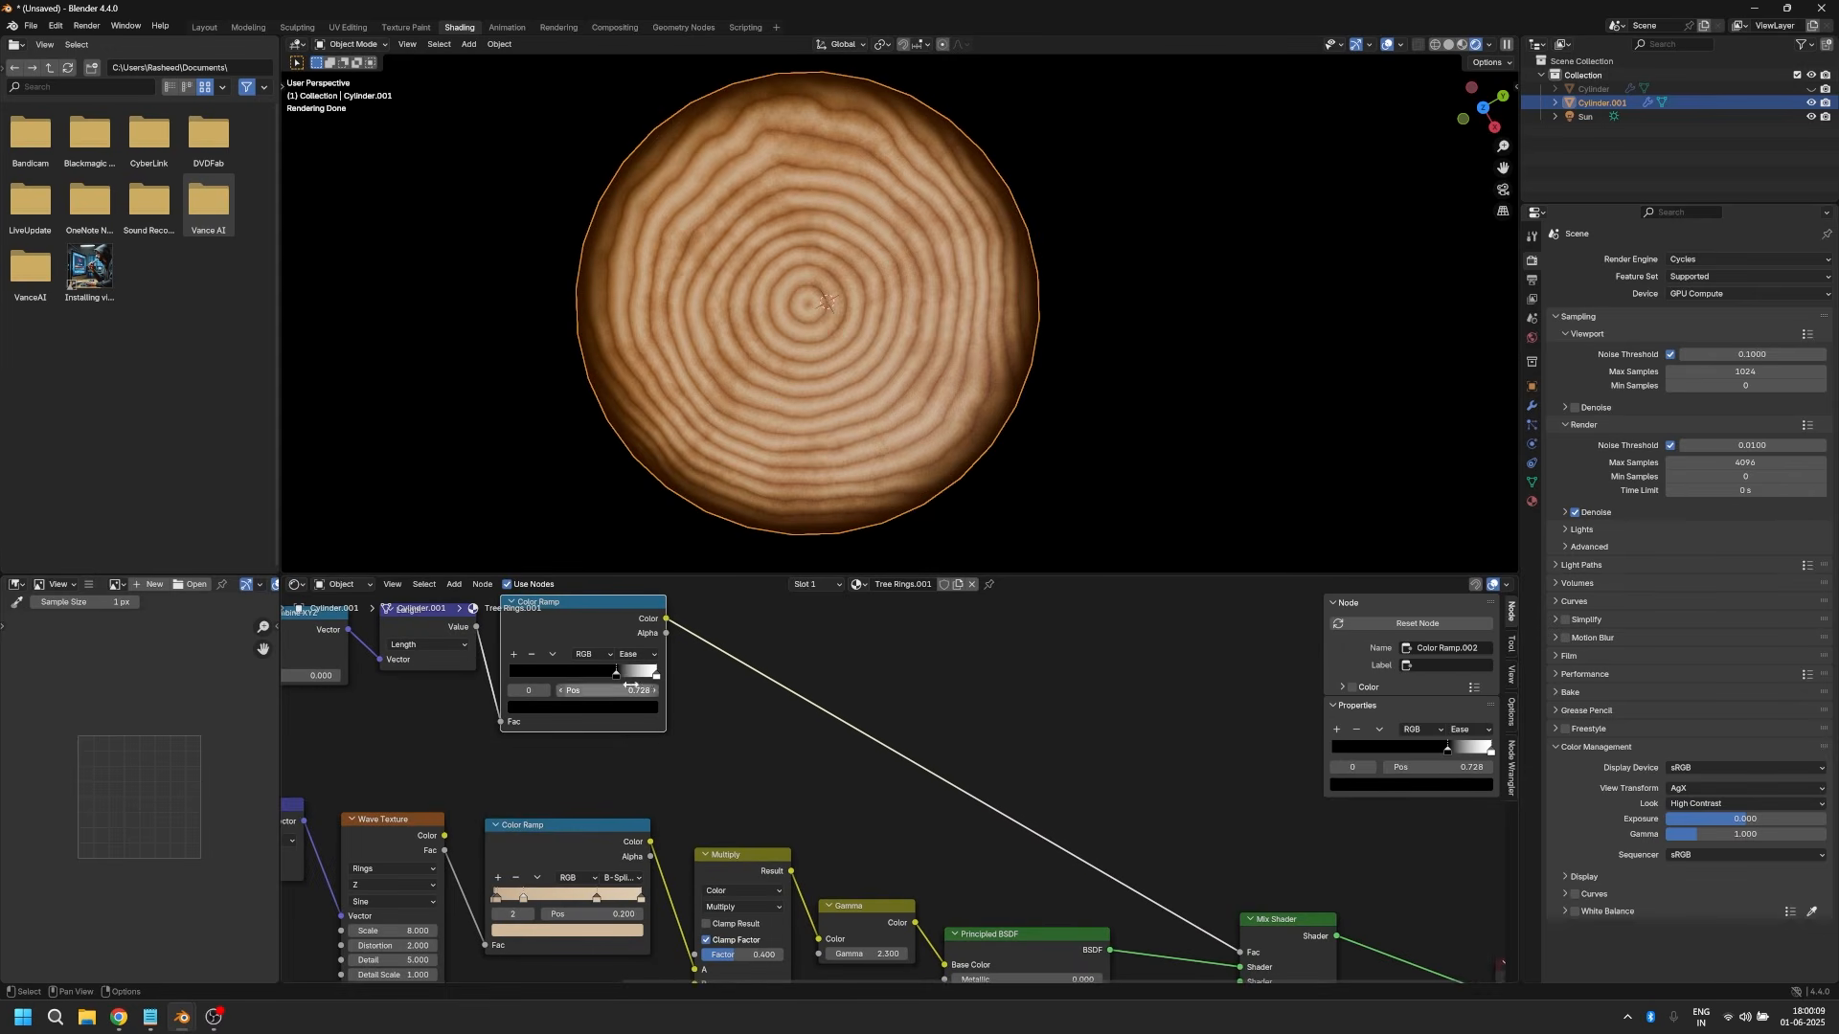
{"action": "mouse_move", "coordinate": [616, 674]}
{"action": "left_mouse_down"}
{"action": "mouse_move", "coordinate": [595, 675]}
{"action": "mouse_move", "coordinate": [651, 685]}
{"action": "left_mouse_up"}
{"action": "scroll", "coordinate": [944, 287], "scroll_direction": "down", "scroll_amount": 1}
{"action": "left_click", "coordinate": [1115, 353]}
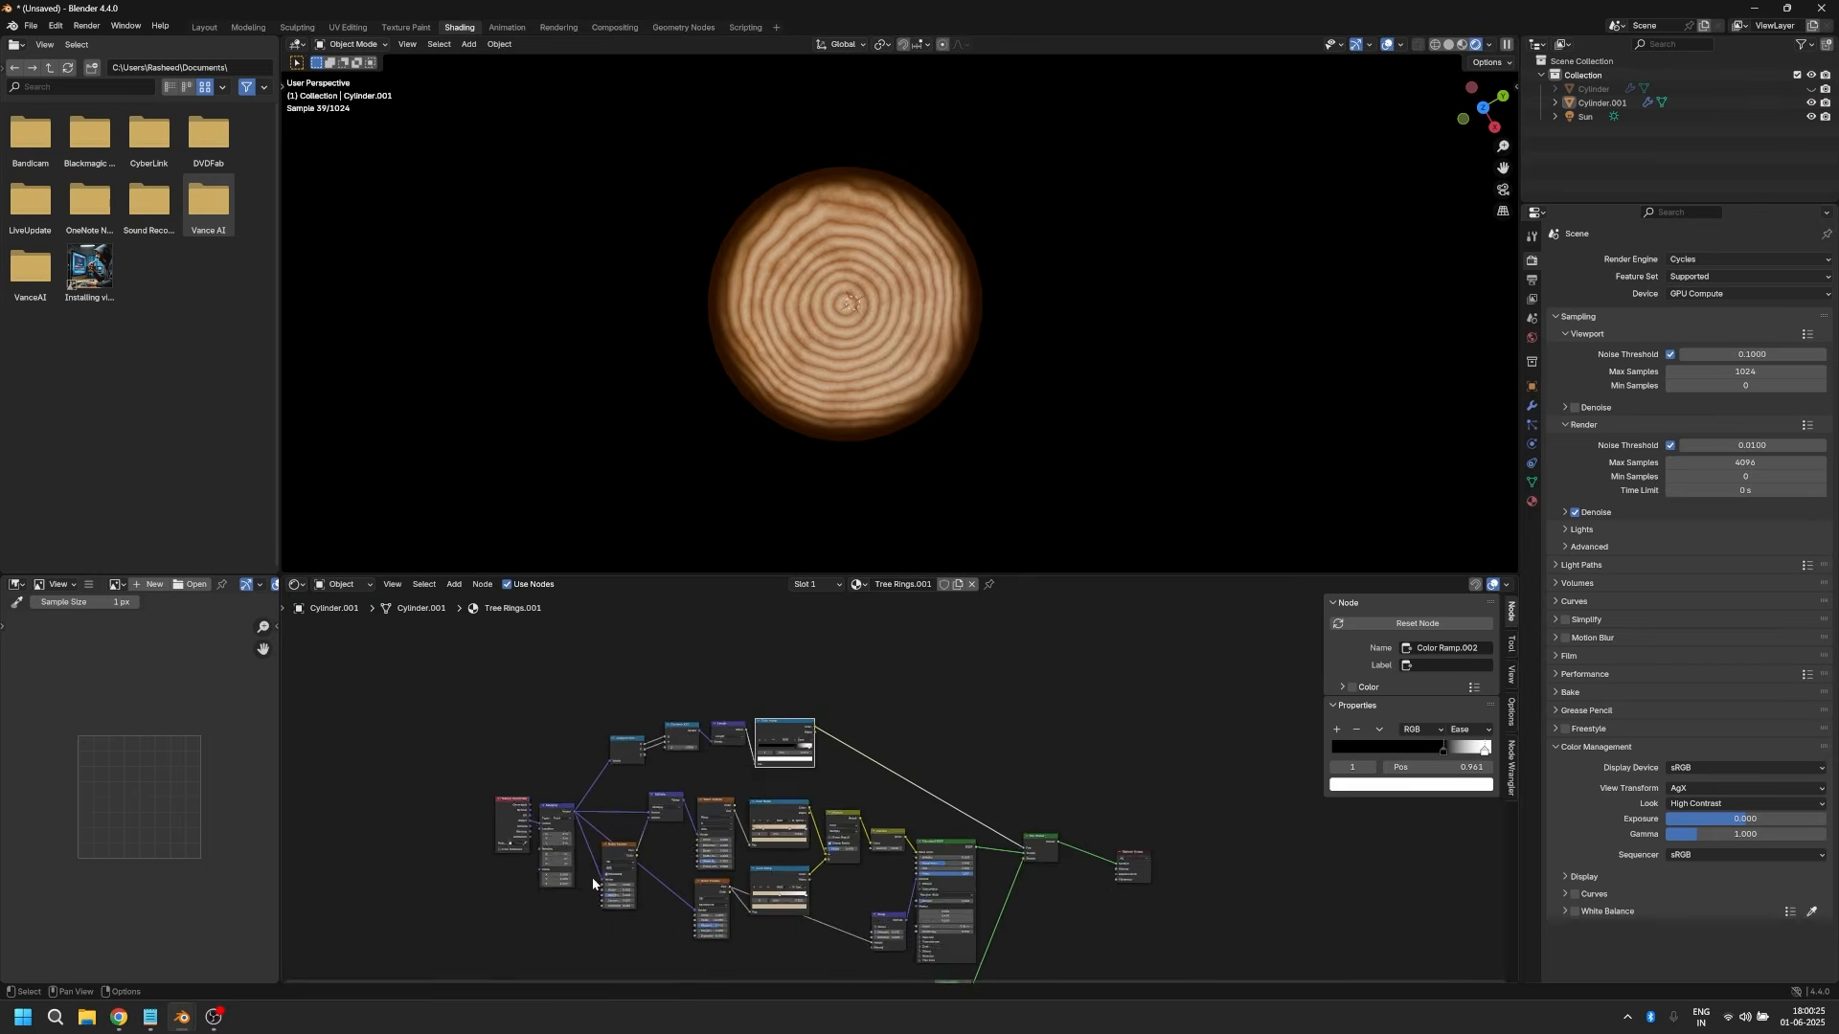
Step: Connect the Bump node's Normal output to the Diffuse BSDF's Normal input
{"action": "scroll", "coordinate": [857, 795], "scroll_direction": "down", "scroll_amount": 2}
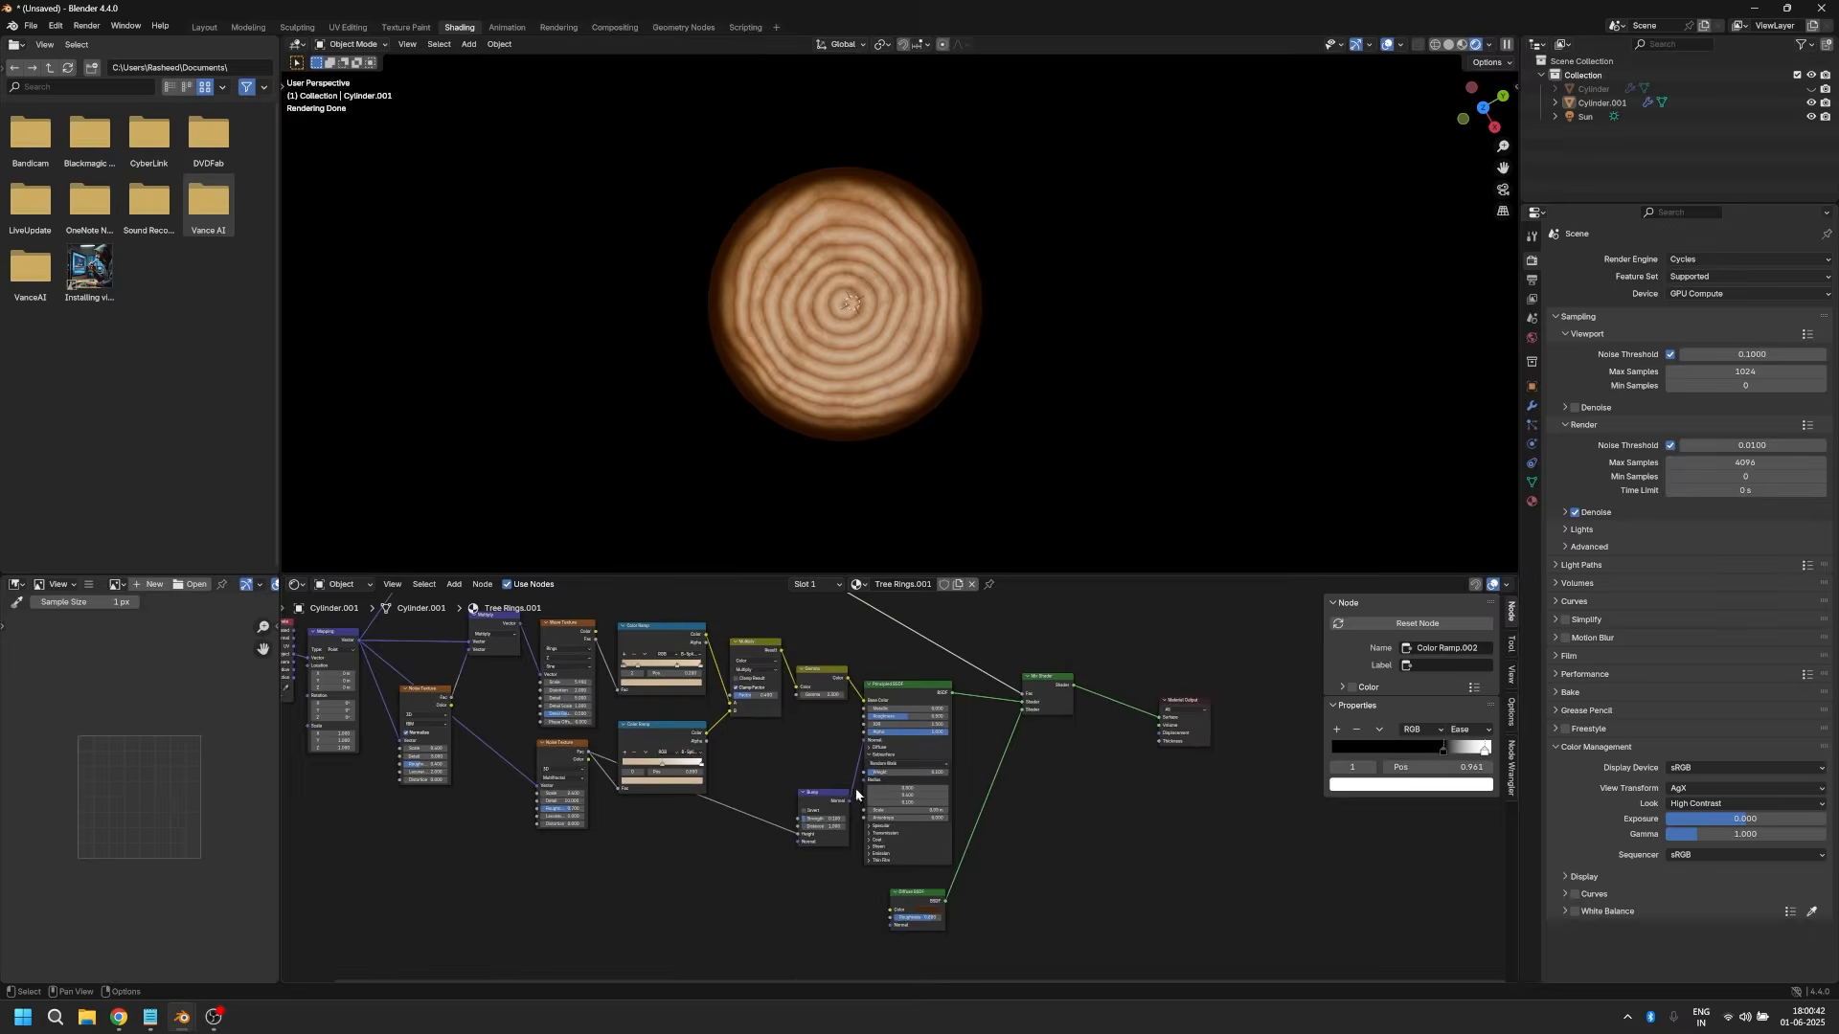
{"action": "left_click_drag", "start_coordinate": [847, 803], "coordinate": [891, 924]}
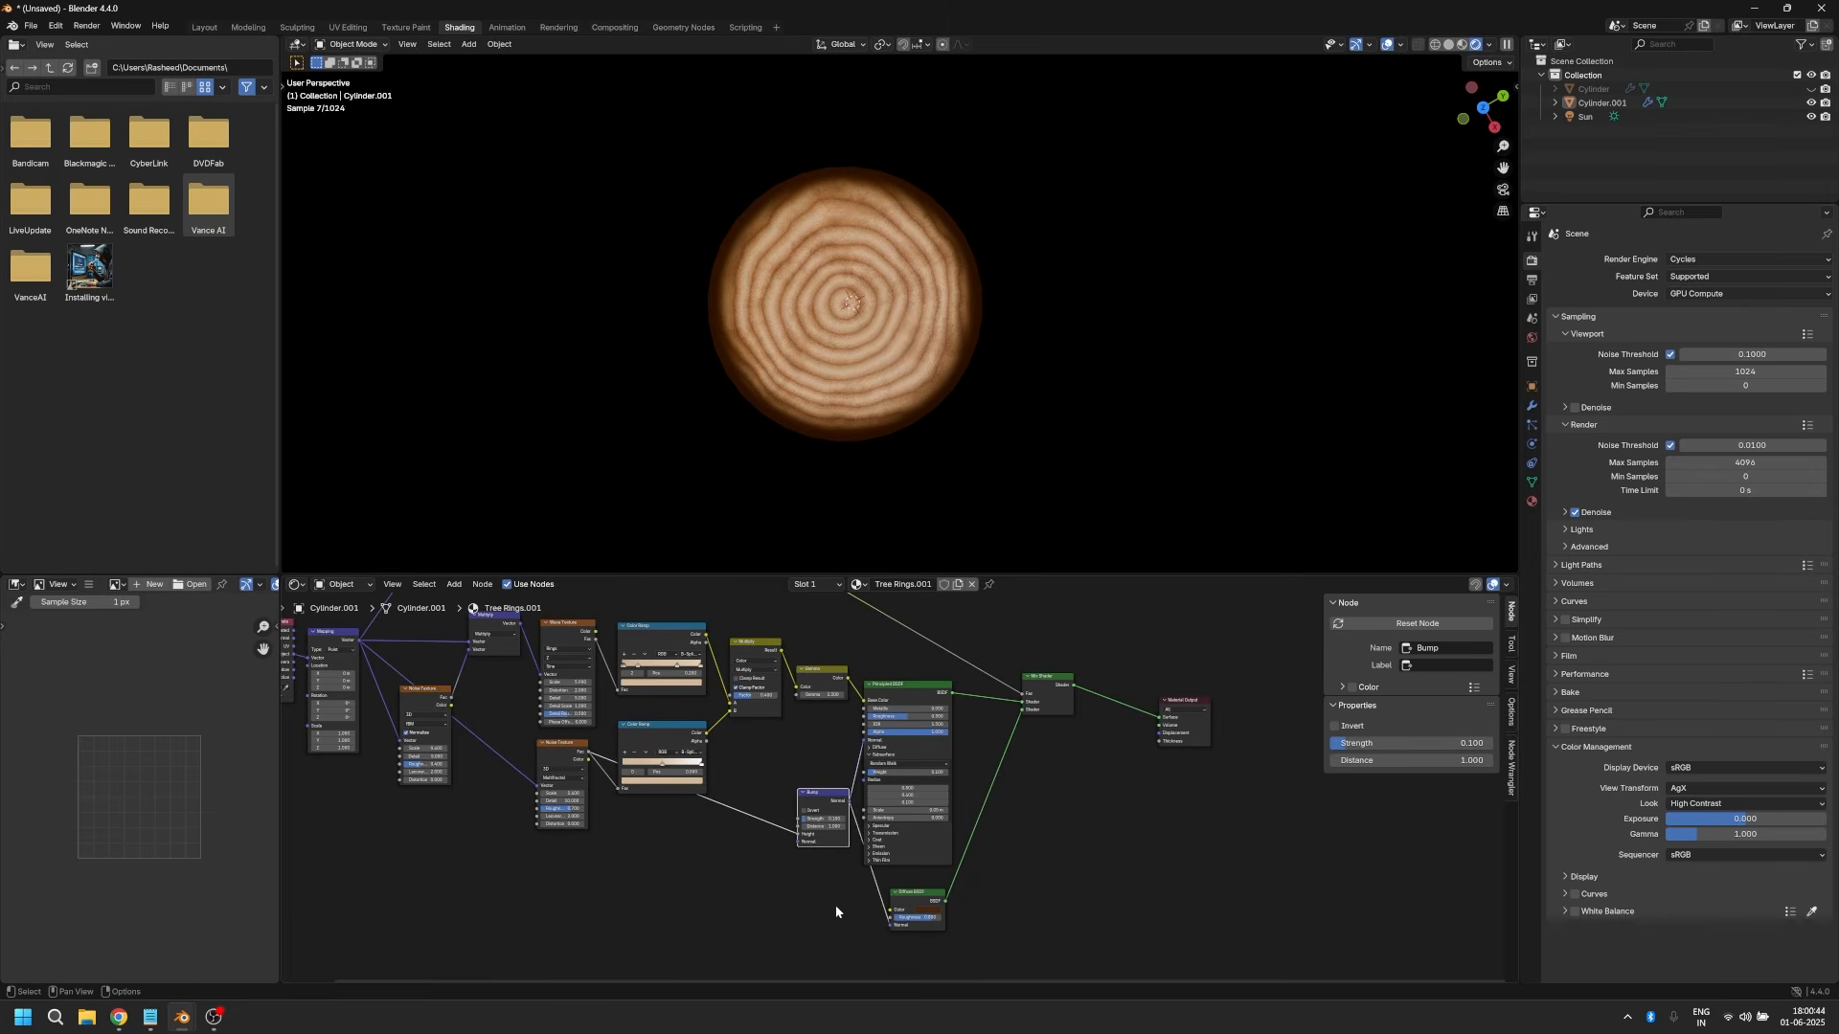